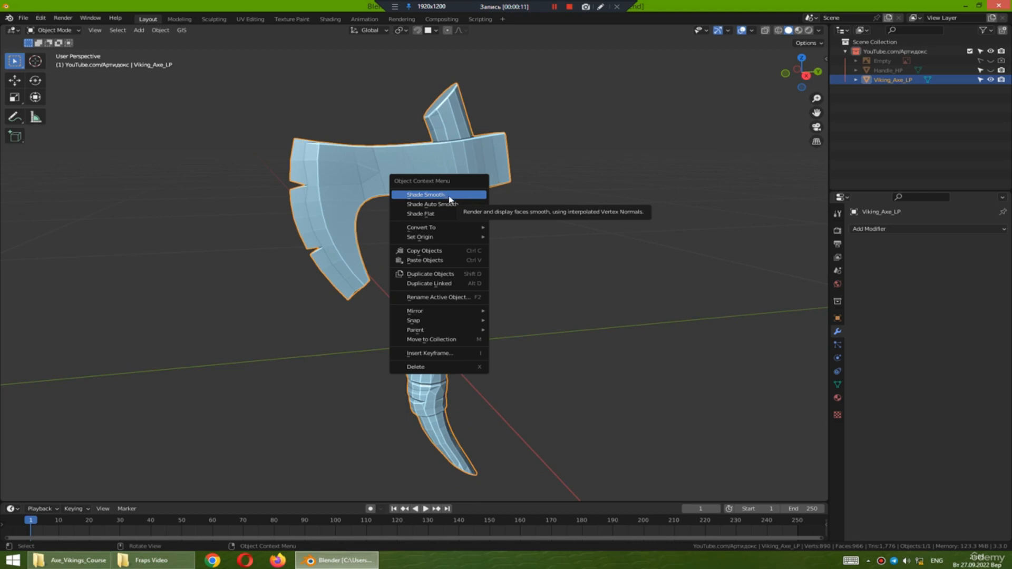
# - Apply Shade Smooth to the low-poly axe
pyautogui.click(438, 196)
pyautogui.moveTo(437, 199); pyautogui.dragTo(470, 197, button='middle')
pyautogui.rightClick(464, 178)
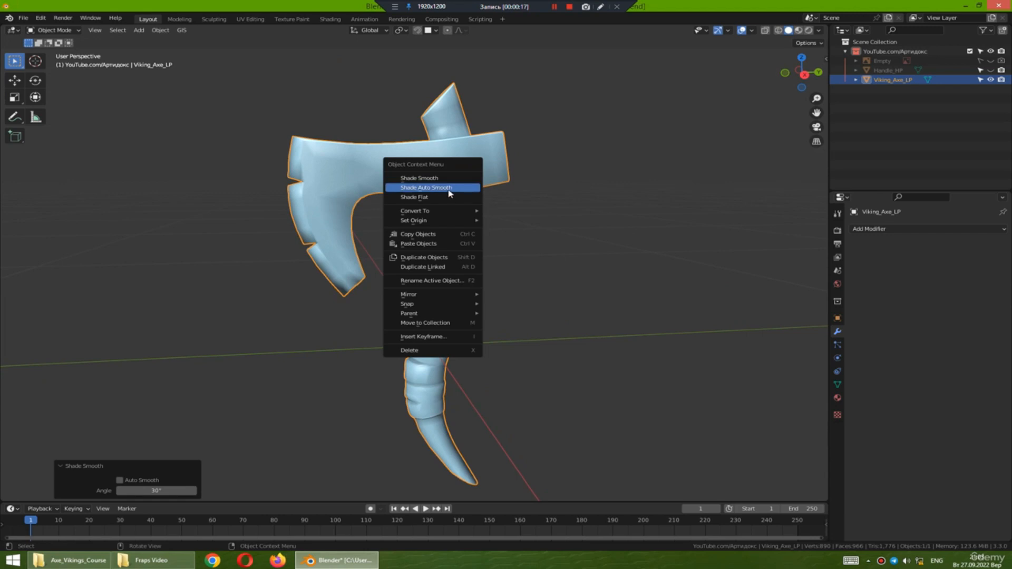
# - Enable Auto Smooth in the Normals settings of the axe's mesh data
pyautogui.click(837, 385)
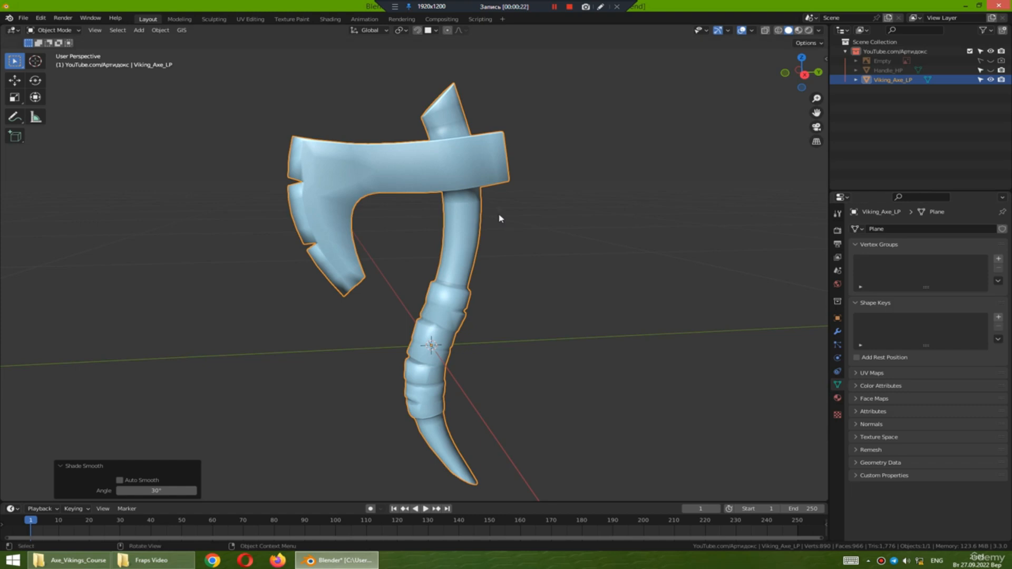
pyautogui.rightClick(478, 197)
pyautogui.click(448, 192)
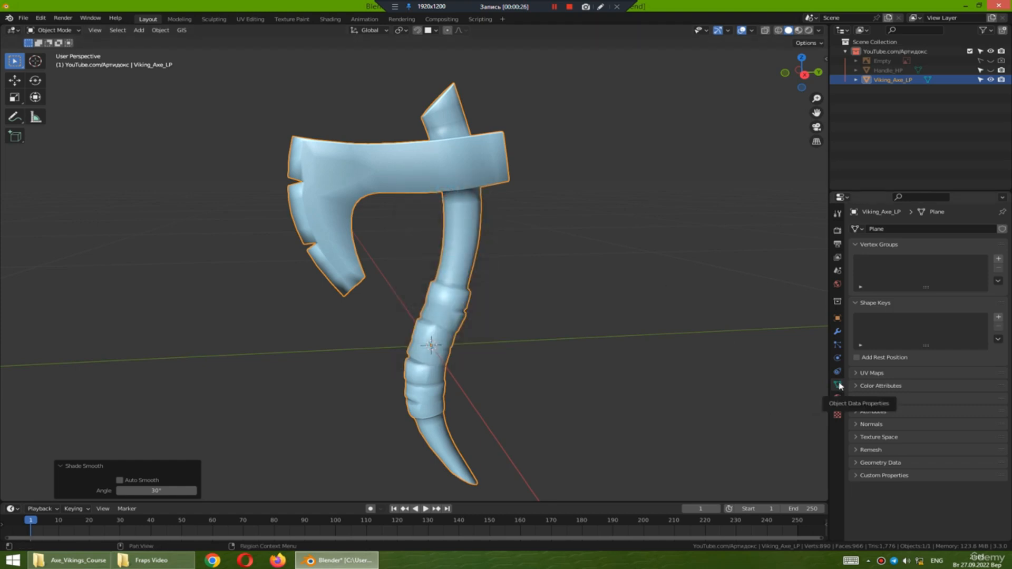
pyautogui.click(863, 425)
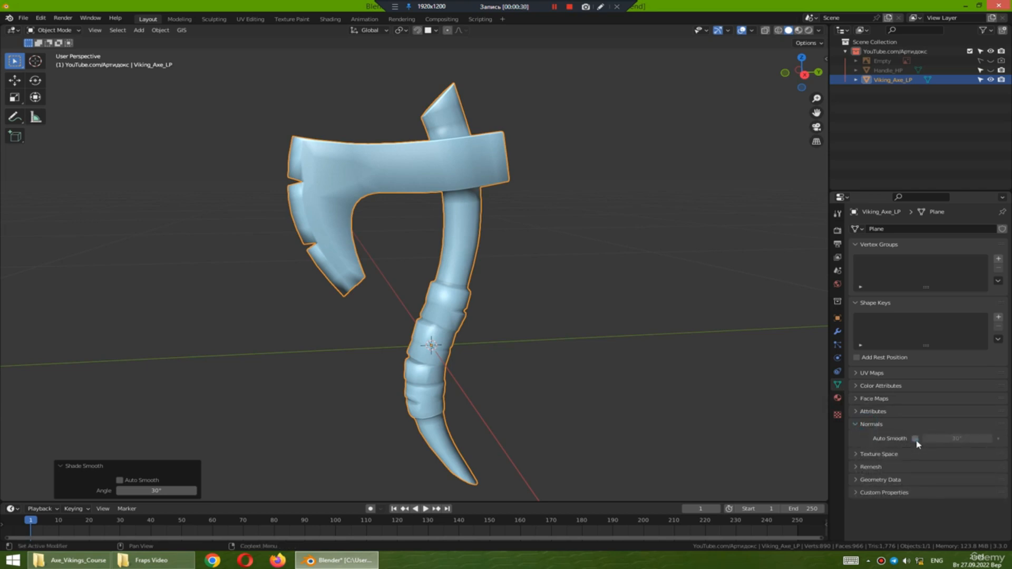
pyautogui.click(915, 439)
# - Examine the shading of the axe head and upper handle from several angles
pyautogui.moveTo(521, 328); pyautogui.dragTo(432, 226, button='middle')
pyautogui.scroll(4, 474, 238)
pyautogui.scroll(2, 473, 235)
pyautogui.moveTo(553, 295); pyautogui.dragTo(506, 343, button='middle')
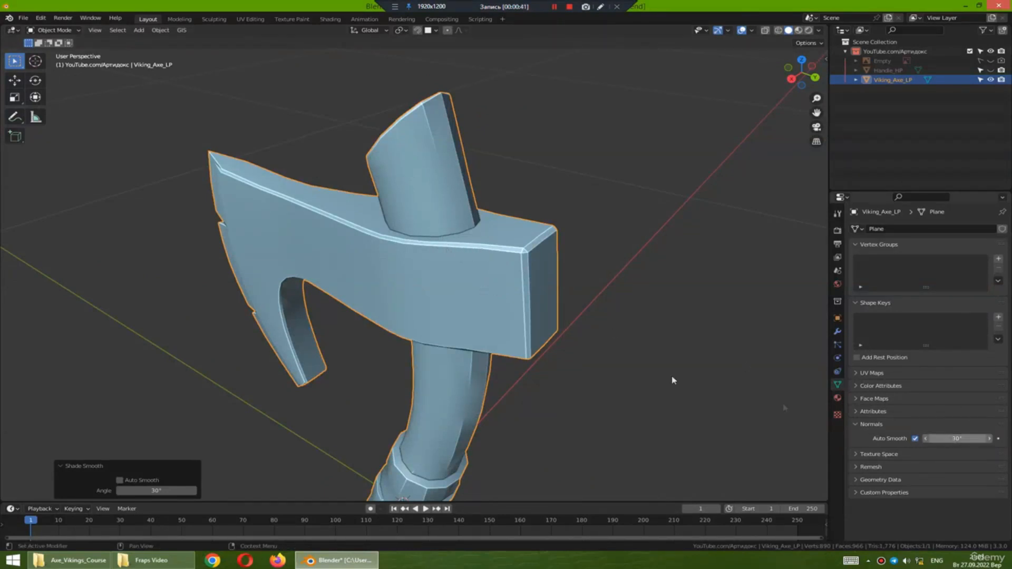
pyautogui.scroll(4, 464, 232)
pyautogui.moveTo(461, 192); pyautogui.dragTo(509, 299, button='middle')
pyautogui.scroll(-3, 484, 231)
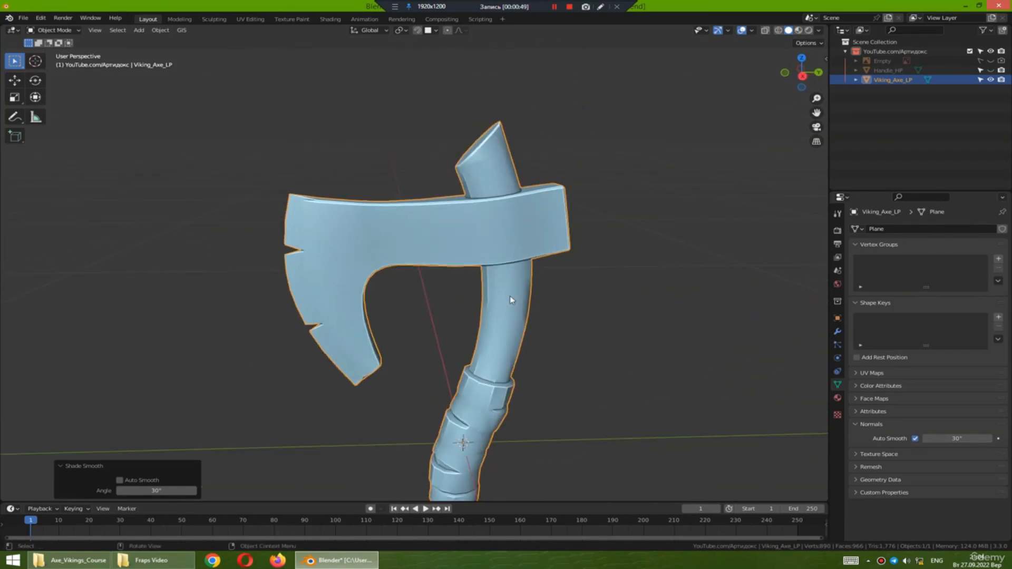
pyautogui.moveTo(501, 206); pyautogui.dragTo(504, 213, button='middle')
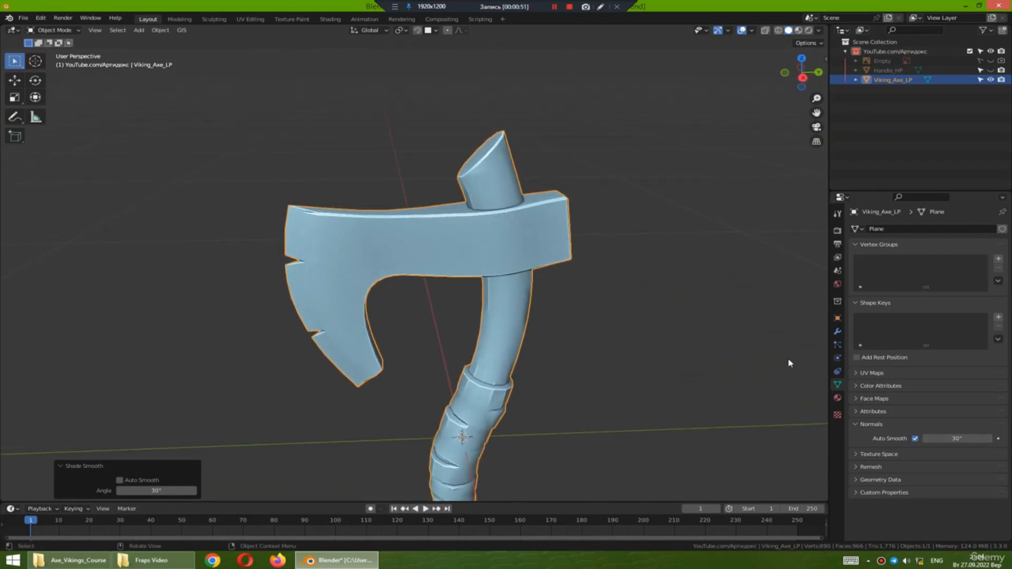
# - Set the Auto Smooth angle to 180° and inspect the shading where the handle passes through the axe head
pyautogui.click(951, 438)
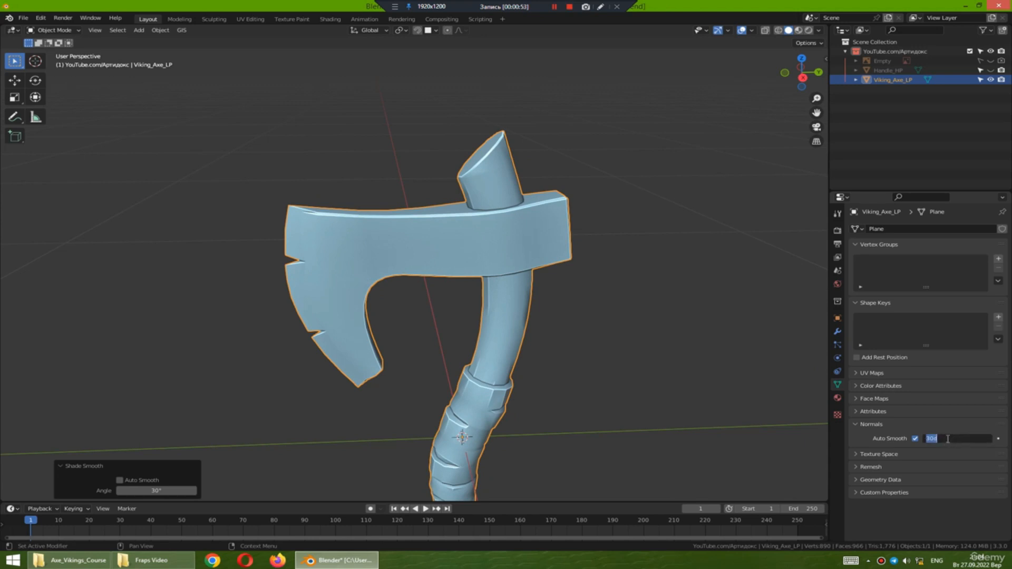
pyautogui.write('180')
pyautogui.press('Return')
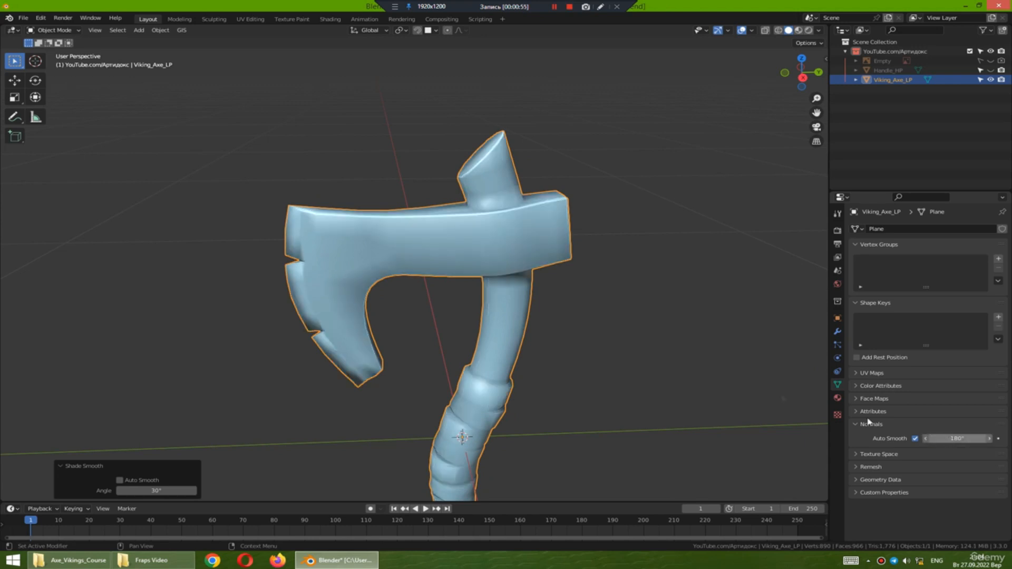
pyautogui.moveTo(581, 324); pyautogui.dragTo(489, 262, button='middle')
pyautogui.scroll(4, 489, 262)
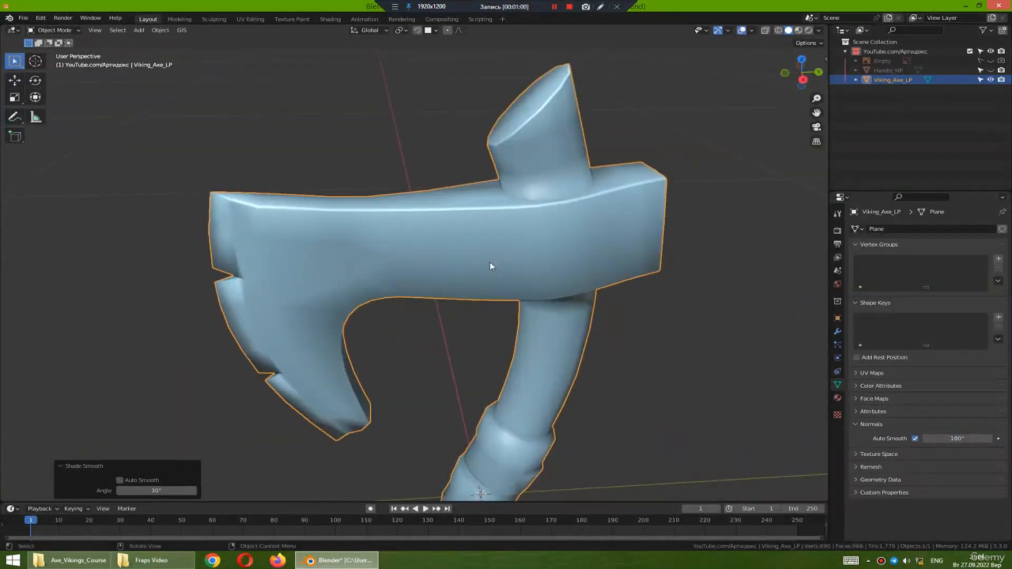
pyautogui.moveTo(543, 243); pyautogui.dragTo(534, 296, button='middle')
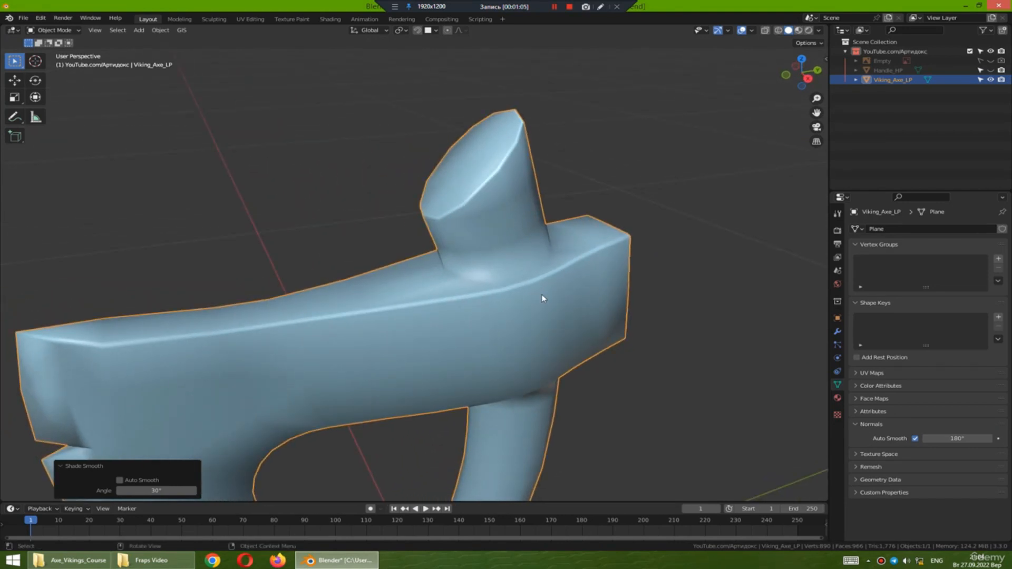
# - Enter Edit Mode in edge selection with nothing selected, and turn on the Screencast Keys display
pyautogui.press('Tab')
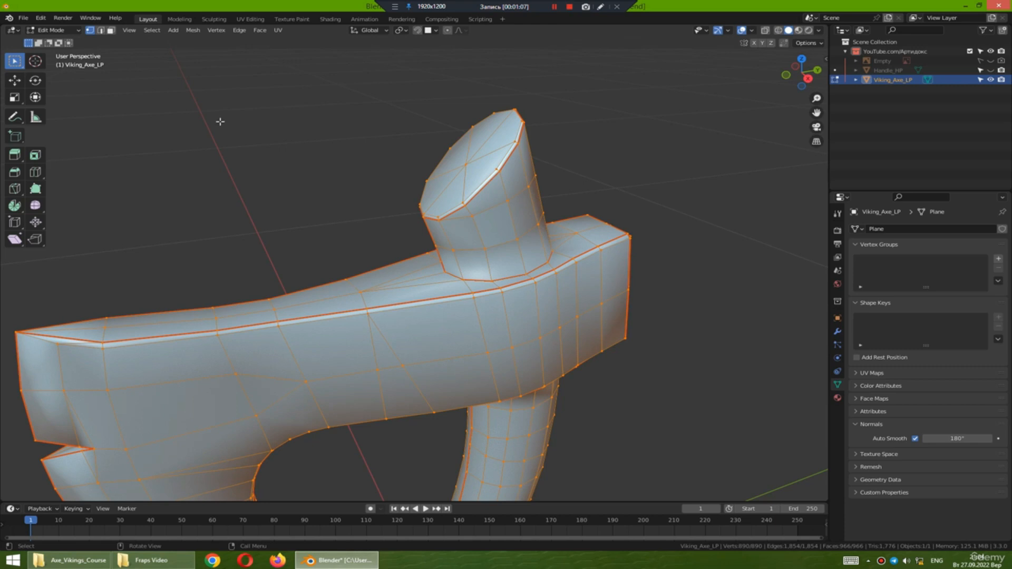
pyautogui.click(221, 121)
pyautogui.click(102, 31)
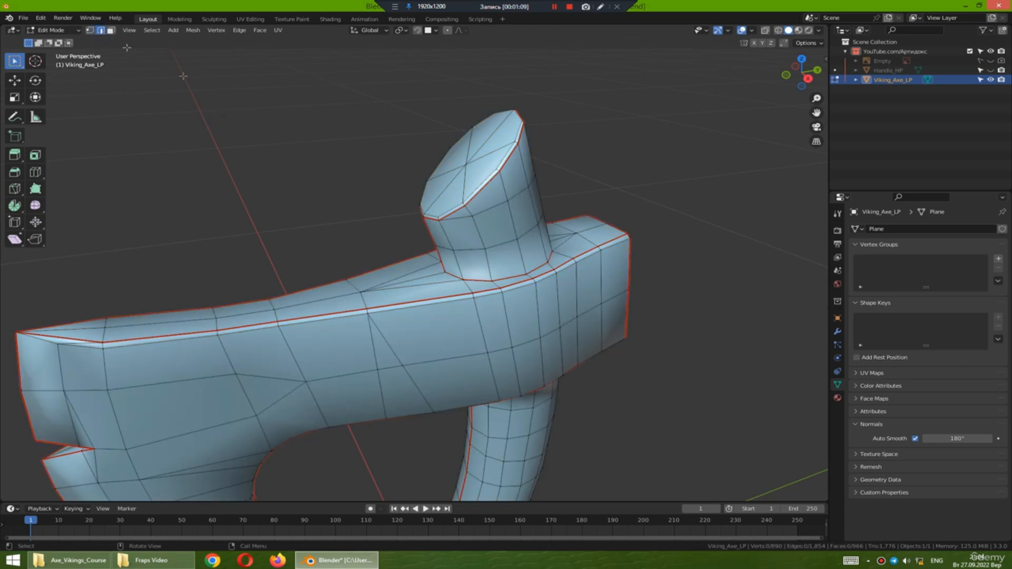
pyautogui.press('n')
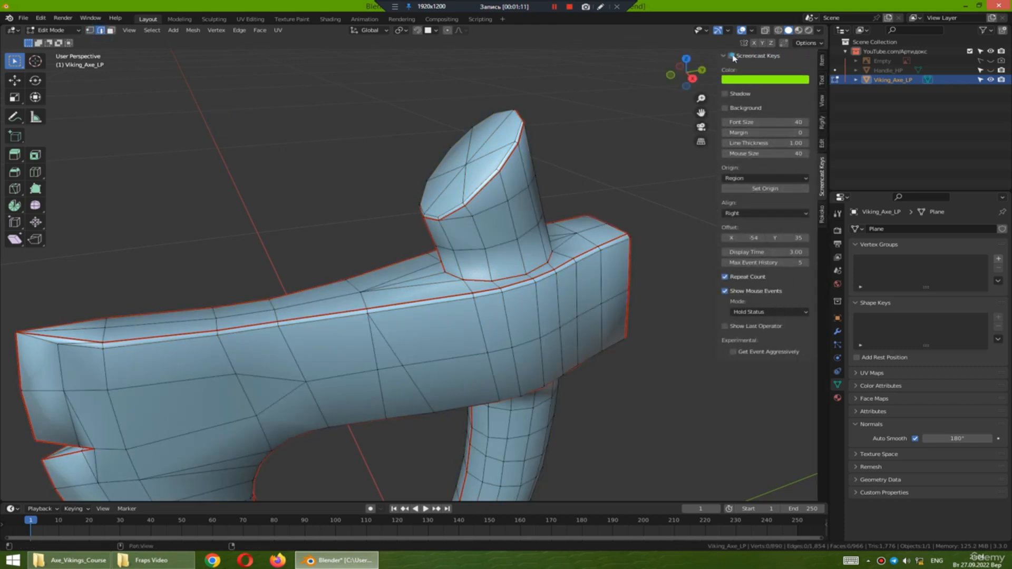
pyautogui.press('n')
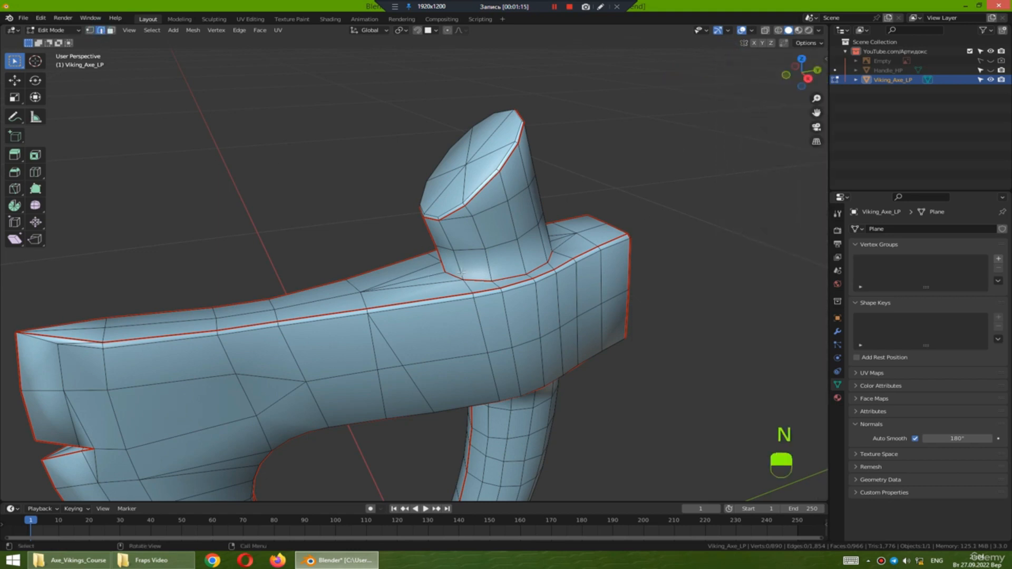
# - Mark as sharp the edges where the handle's upper end meets the axe head, and check the shading in Object Mode
pyautogui.scroll(3, 453, 277)
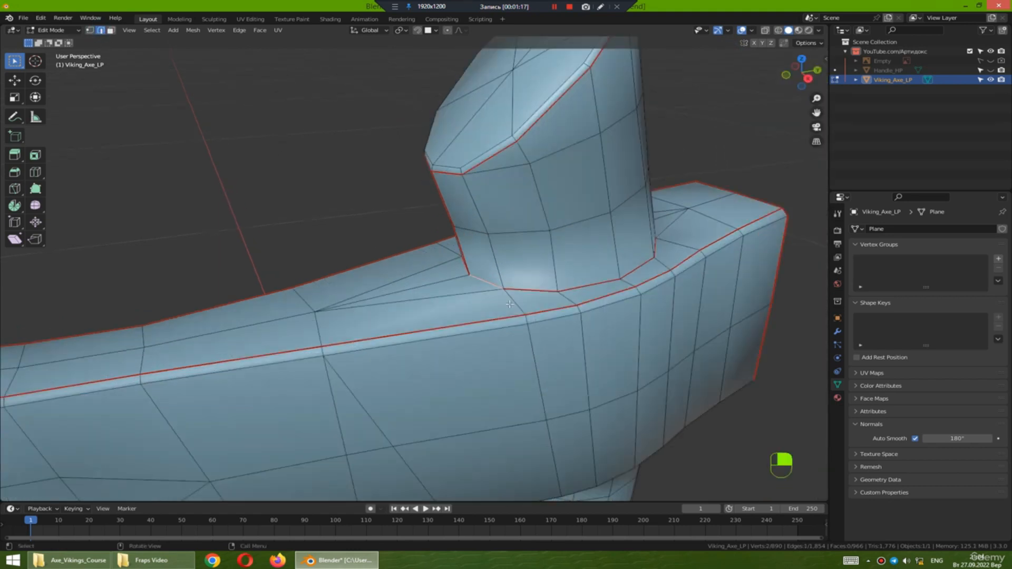
pyautogui.keyDown('ctrl'); pyautogui.click(527, 291); pyautogui.keyUp('ctrl')
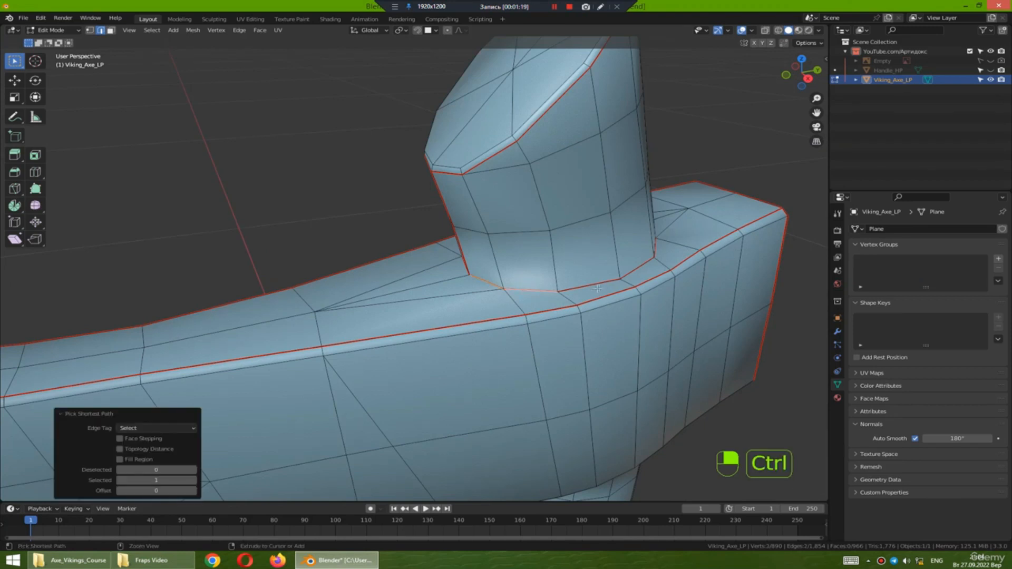
pyautogui.moveTo(643, 265); pyautogui.dragTo(590, 288, button='middle')
pyautogui.keyDown('ctrl'); pyautogui.click(341, 307); pyautogui.keyUp('ctrl')
pyautogui.press('KP_Decimal')
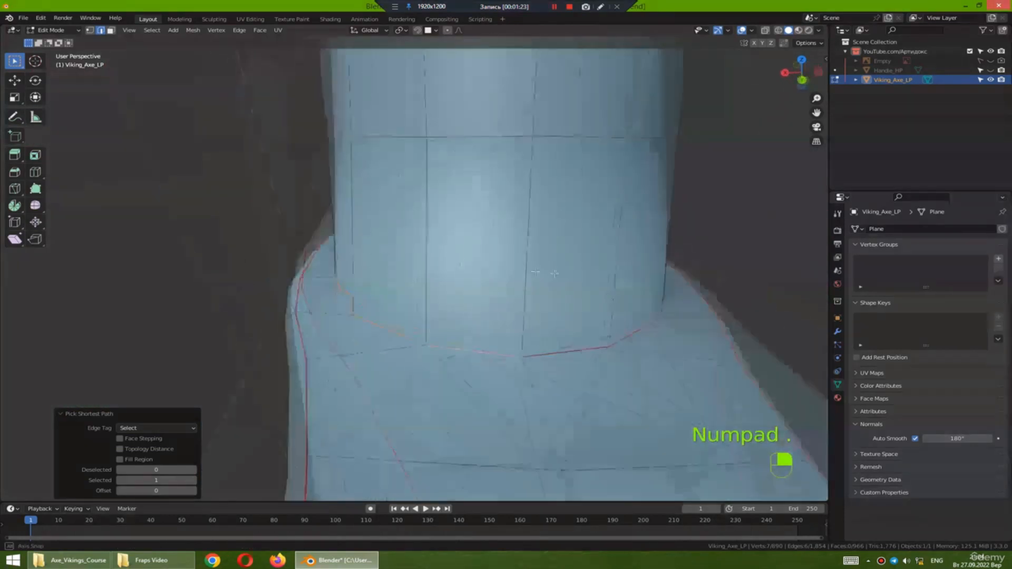
pyautogui.moveTo(479, 379); pyautogui.dragTo(401, 352, button='middle')
pyautogui.keyDown('ctrl'); pyautogui.click(394, 349); pyautogui.keyUp('ctrl')
pyautogui.rightClick(401, 351)
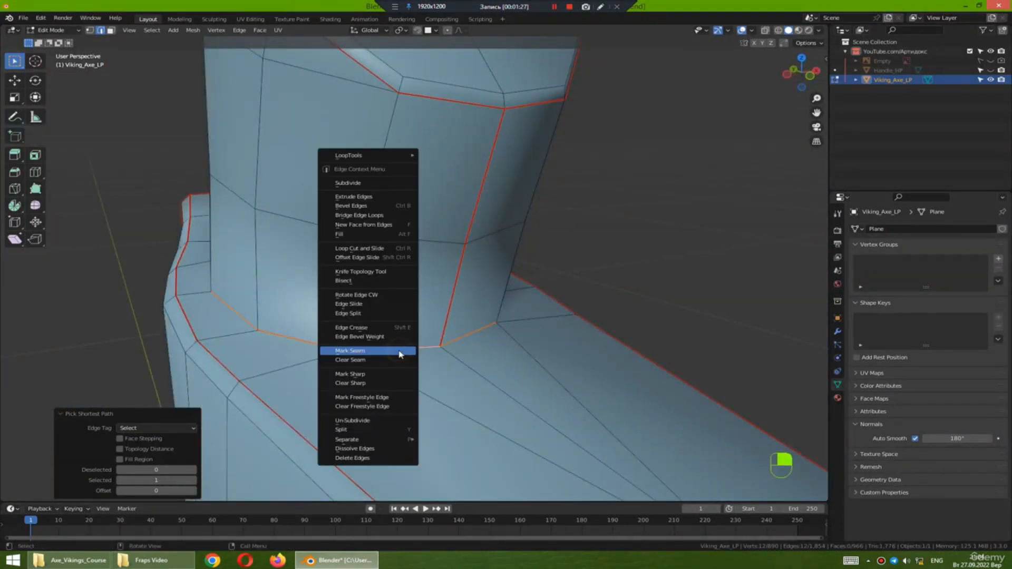
pyautogui.click(365, 375)
pyautogui.moveTo(364, 373); pyautogui.dragTo(487, 260, button='middle')
pyautogui.scroll(-3, 463, 378)
pyautogui.press('Tab')
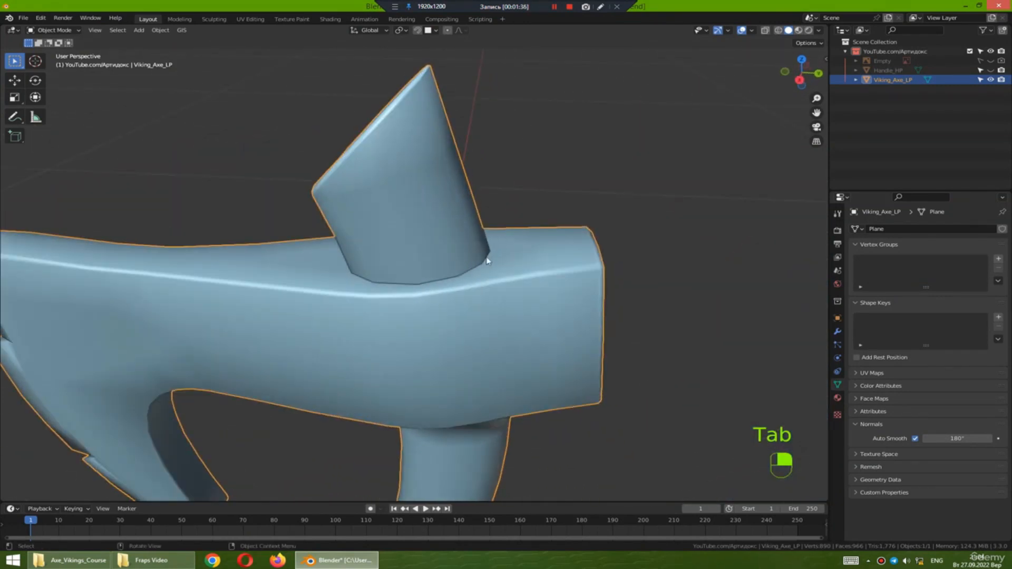
pyautogui.moveTo(357, 284)
pyautogui.mouseDown(button='middle')
pyautogui.moveTo(464, 272)
pyautogui.moveTo(352, 301)
pyautogui.mouseUp(button='middle')
pyautogui.moveTo(447, 282); pyautogui.dragTo(394, 165, button='middle')
# - Try selecting the rim edges of the handle's slanted upper end
pyautogui.press('Tab')
pyautogui.click(371, 311)
pyautogui.keyDown('ctrl'); pyautogui.click(434, 240); pyautogui.keyUp('ctrl')
pyautogui.keyDown('ctrl'); pyautogui.click(379, 182); pyautogui.keyUp('ctrl')
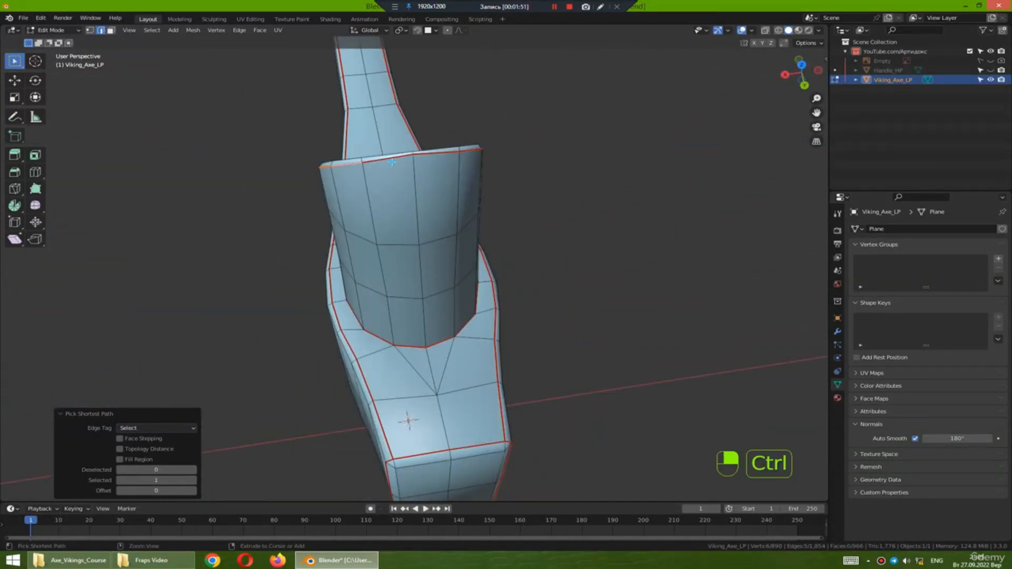
pyautogui.keyDown('ctrl'); pyautogui.click(445, 164); pyautogui.keyUp('ctrl')
pyautogui.moveTo(446, 164); pyautogui.dragTo(630, 240, button='middle')
pyautogui.moveTo(556, 241); pyautogui.dragTo(376, 167, button='middle')
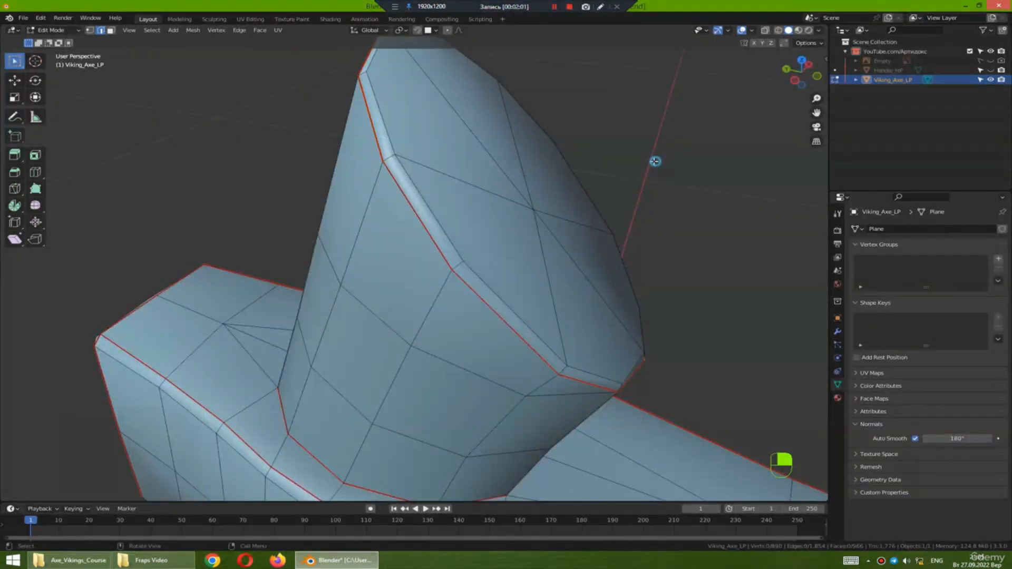
# - Mark as sharp the edge loop where the handle meets the underside of the axe head
pyautogui.press('Tab')
pyautogui.scroll(-3, 398, 243)
pyautogui.moveTo(400, 241); pyautogui.dragTo(372, 252, button='middle')
pyautogui.moveTo(416, 285); pyautogui.dragTo(430, 266, button='middle')
pyautogui.press('Tab')
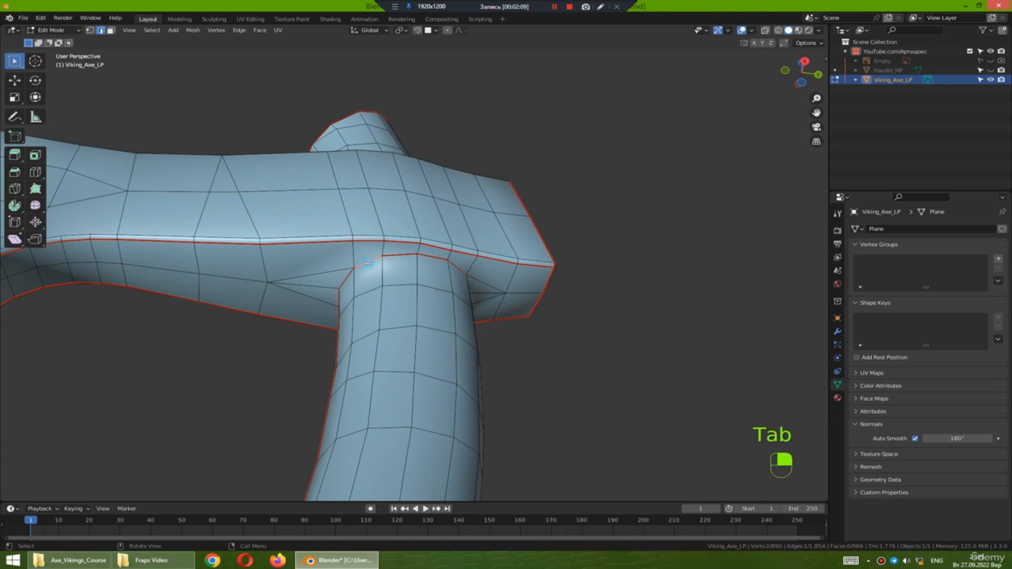
pyautogui.keyDown('alt'); pyautogui.click(372, 262); pyautogui.keyUp('alt')
pyautogui.moveTo(372, 261); pyautogui.dragTo(548, 198, button='middle')
pyautogui.keyDown('alt'); pyautogui.keyDown('shift'); pyautogui.click(477, 277); pyautogui.keyUp('shift'); pyautogui.keyUp('alt')
pyautogui.rightClick(334, 342)
pyautogui.click(324, 341)
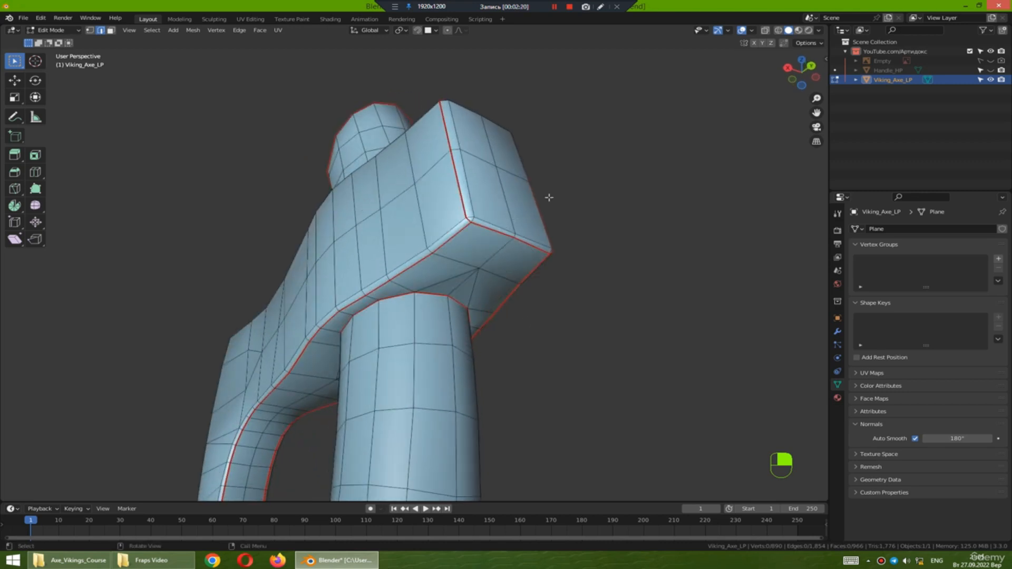
# - Hide the seam markings in the viewport overlays so that only the sharp edges are highlighted
pyautogui.click(752, 30)
pyautogui.click(755, 35)
pyautogui.click(752, 31)
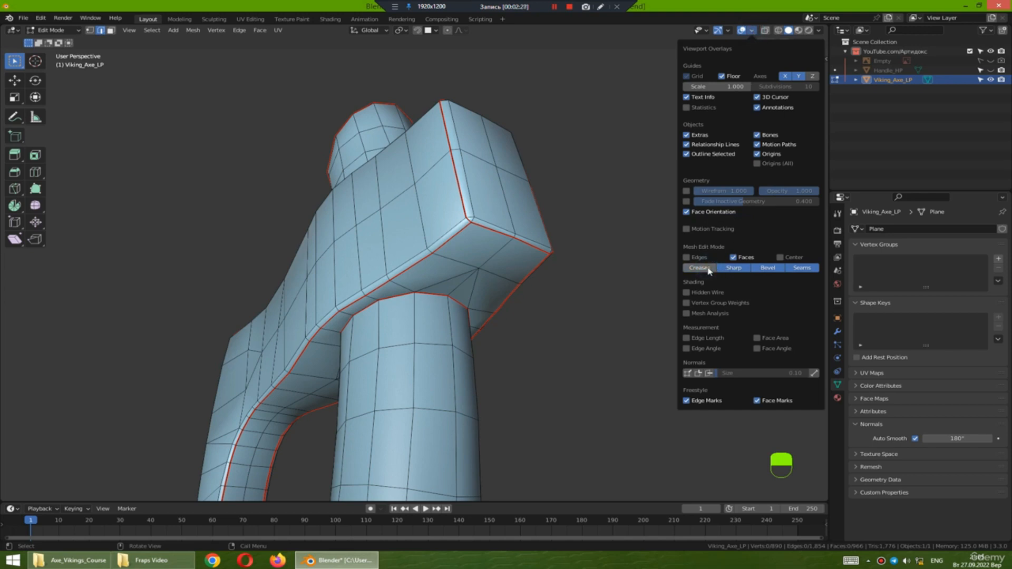
pyautogui.click(804, 271)
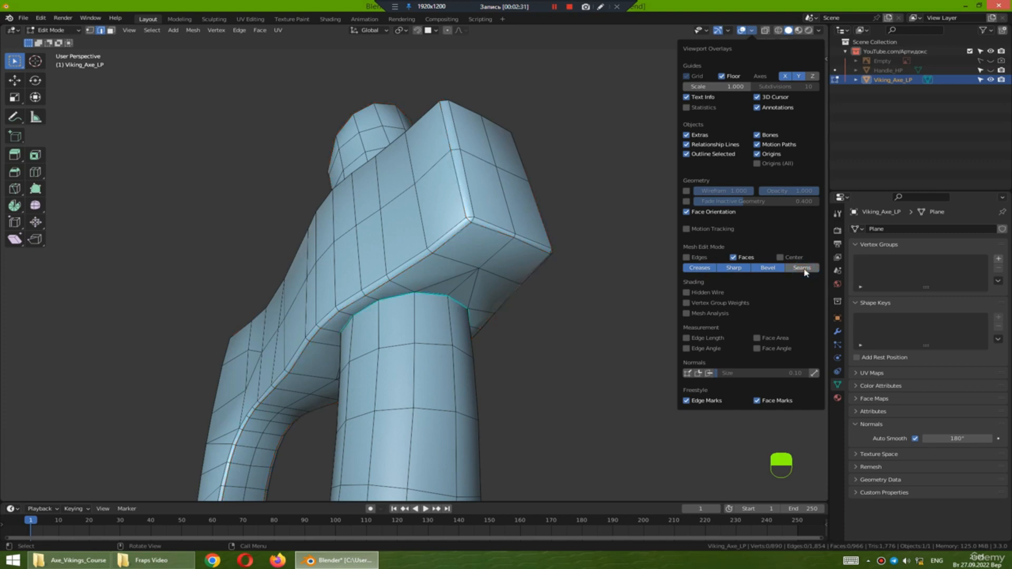
pyautogui.click(804, 271)
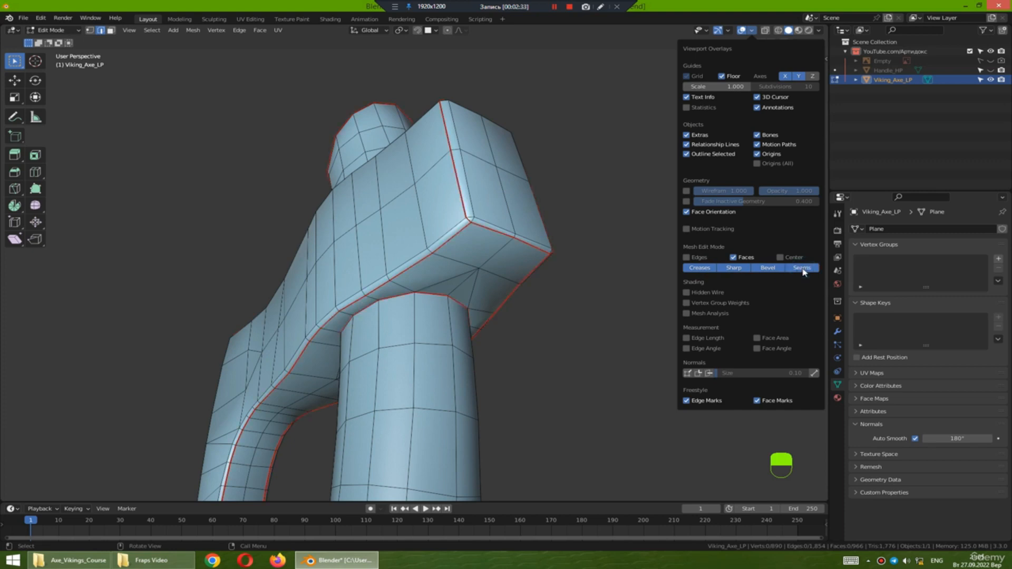
pyautogui.click(804, 269)
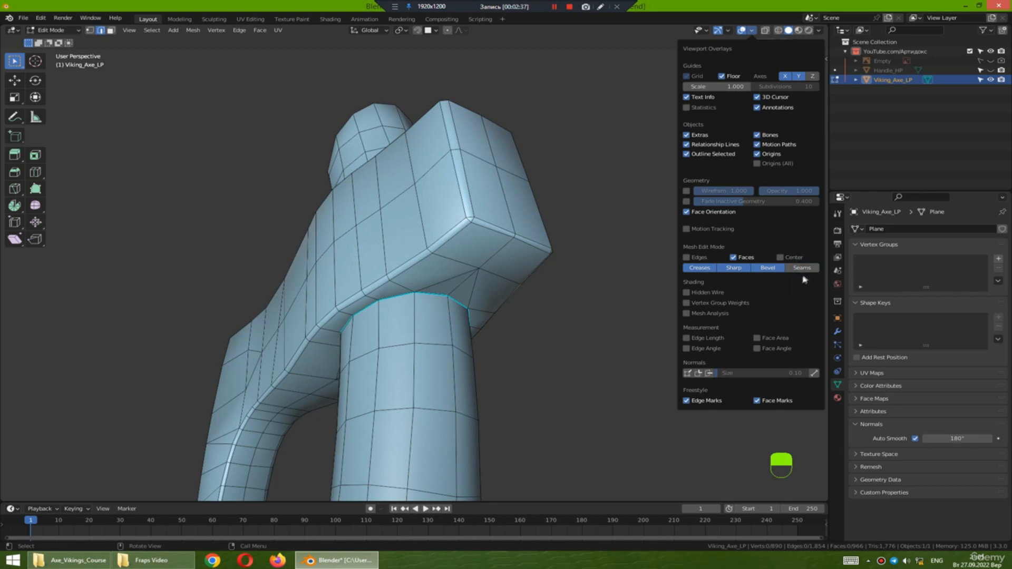
pyautogui.moveTo(424, 290); pyautogui.dragTo(436, 294, button='middle')
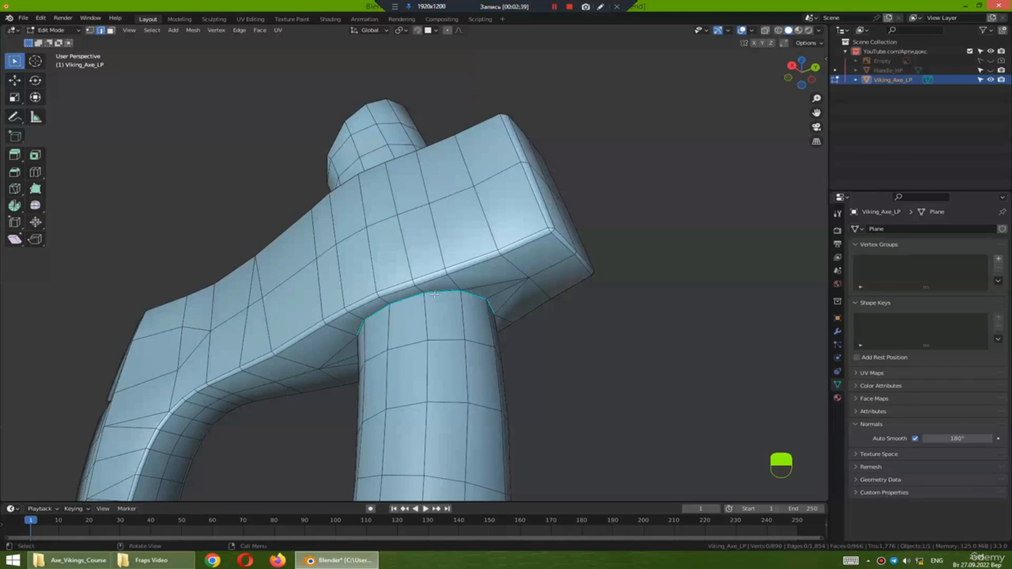
pyautogui.scroll(2, 460, 305)
# - Mark as sharp the edge loop where the bare handle meets the upper edge of the grip wrapping
pyautogui.click(456, 298)
pyautogui.moveTo(565, 345); pyautogui.dragTo(420, 337, button='middle')
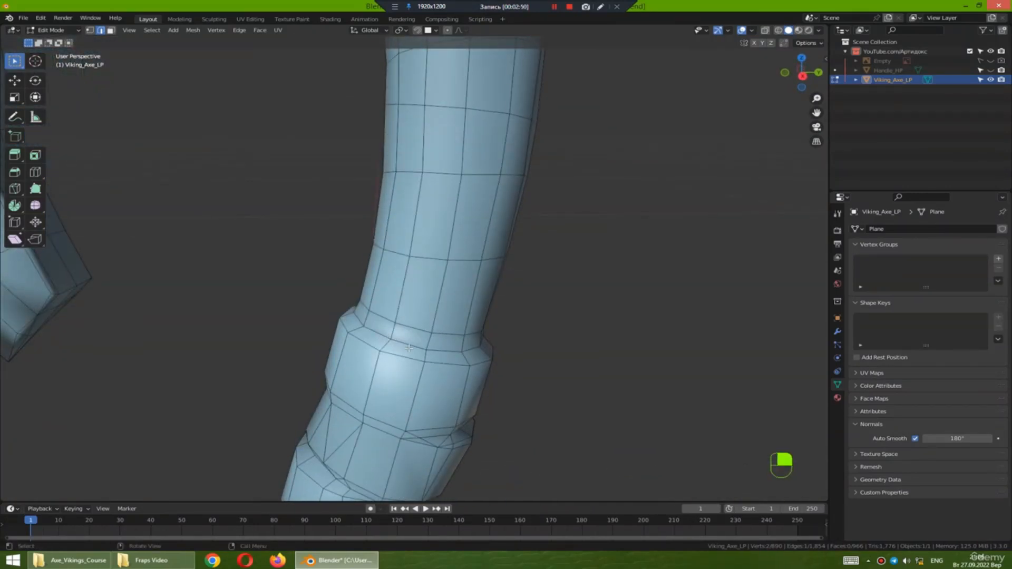
pyautogui.keyDown('alt'); pyautogui.click(405, 343); pyautogui.keyUp('alt')
pyautogui.click(752, 30)
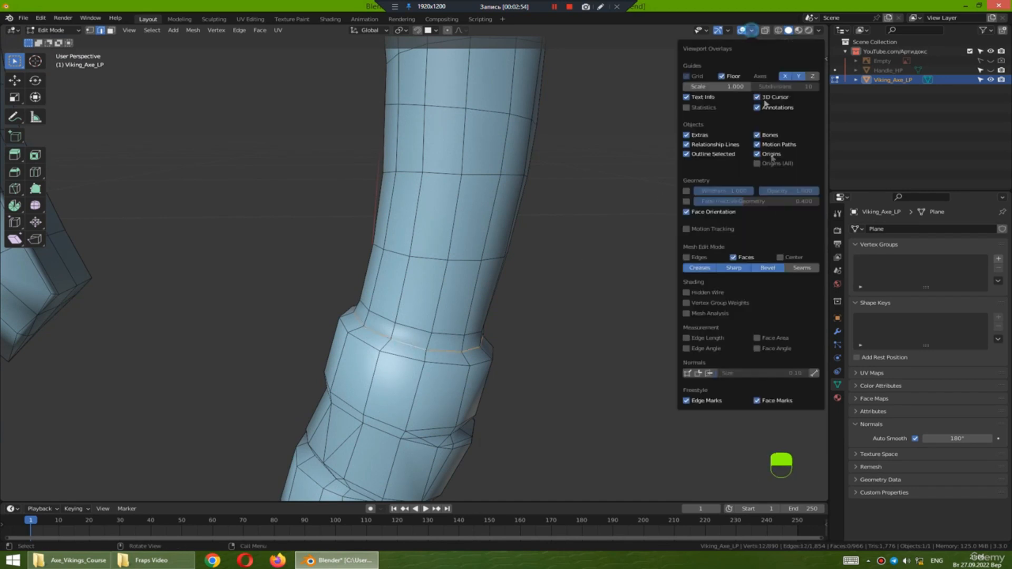
pyautogui.click(796, 268)
pyautogui.moveTo(463, 337); pyautogui.dragTo(510, 317, button='middle')
pyautogui.press('KP_Decimal')
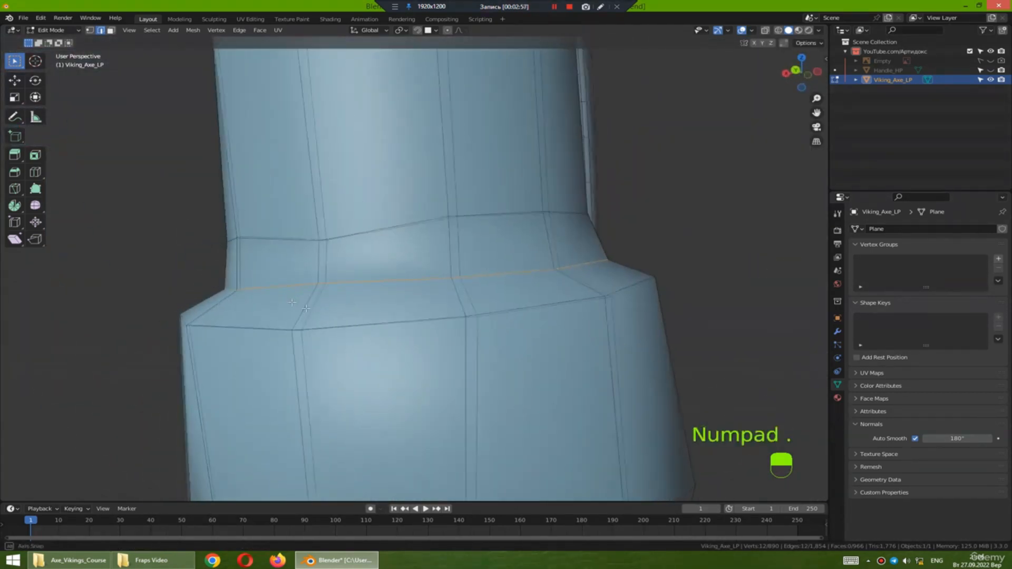
pyautogui.rightClick(427, 278)
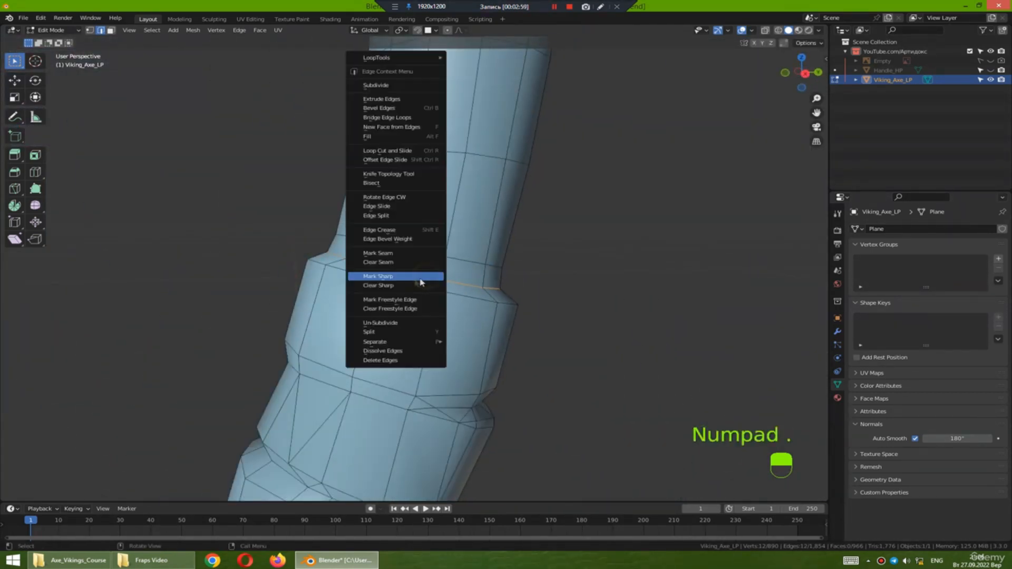
pyautogui.click(406, 273)
pyautogui.moveTo(406, 273); pyautogui.dragTo(492, 308, button='middle')
pyautogui.moveTo(358, 319); pyautogui.dragTo(405, 261, button='middle')
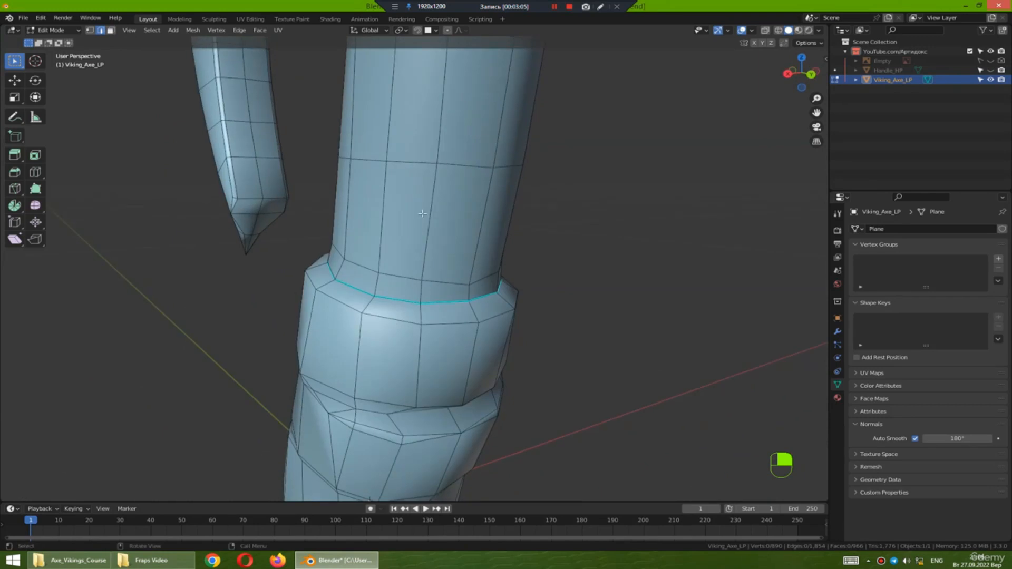
pyautogui.scroll(-5, 502, 334)
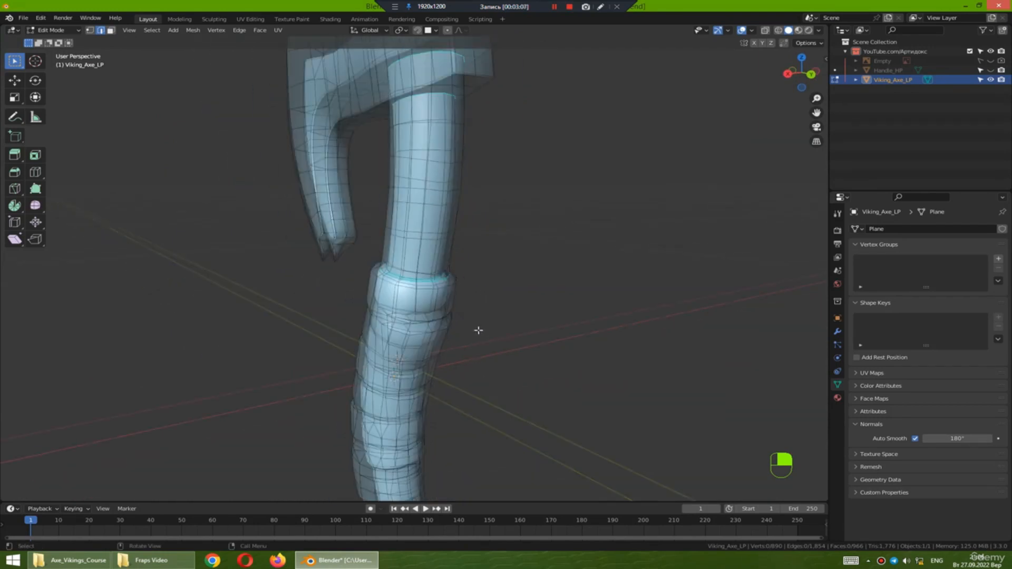
# - Examine the lower edge of the grip wrapping and the bevelled rim of the handle's slanted lower end
pyautogui.moveTo(470, 309); pyautogui.dragTo(411, 395, button='middle')
pyautogui.scroll(8, 411, 395)
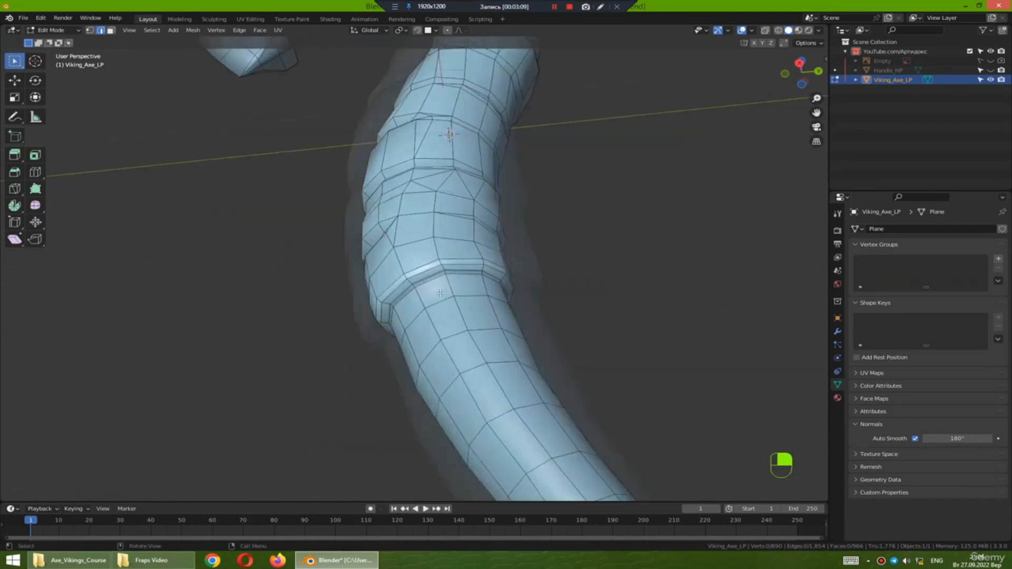
pyautogui.moveTo(458, 338); pyautogui.dragTo(201, 263, button='middle')
pyautogui.scroll(-3, 464, 316)
pyautogui.scroll(4, 478, 239)
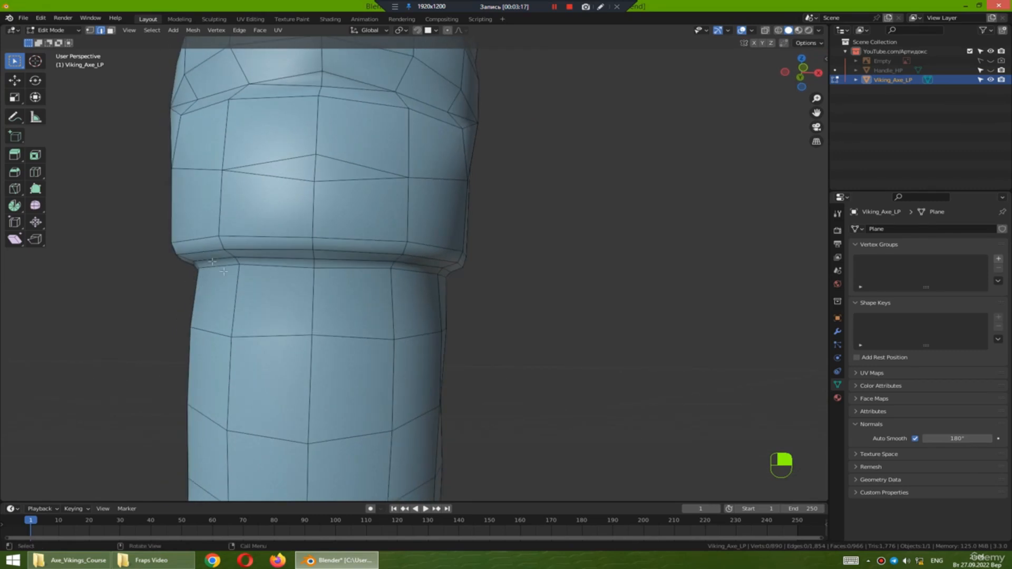
pyautogui.moveTo(447, 259); pyautogui.dragTo(308, 287, button='middle')
pyautogui.scroll(-3, 442, 295)
pyautogui.keyDown('shift'); pyautogui.moveTo(514, 376); pyautogui.dragTo(442, 292, button='middle'); pyautogui.keyUp('shift')
pyautogui.scroll(3, 431, 300)
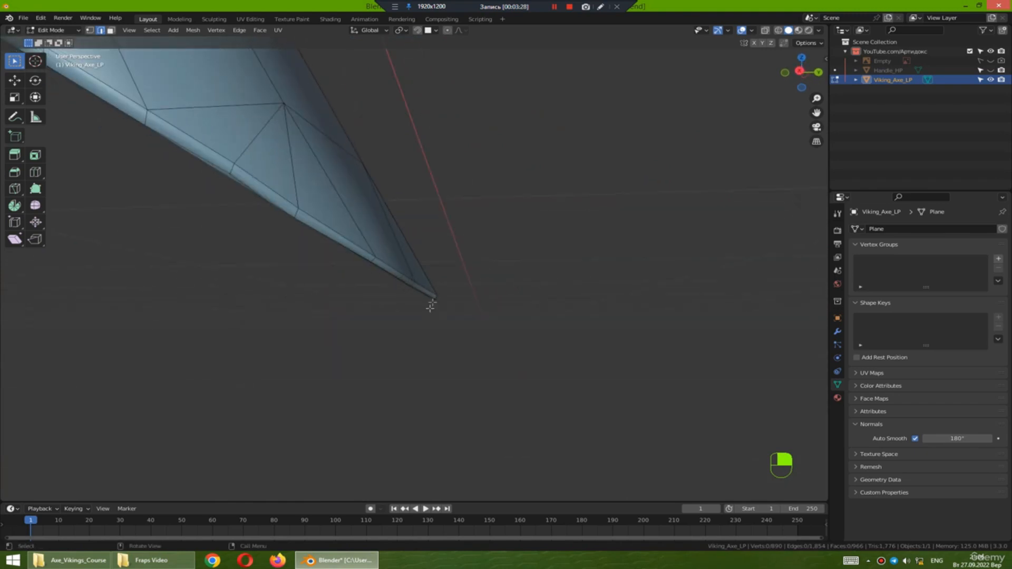
pyautogui.scroll(-5, 436, 296)
pyautogui.moveTo(433, 274); pyautogui.dragTo(482, 296, button='middle')
pyautogui.moveTo(418, 322); pyautogui.dragTo(491, 255, button='middle')
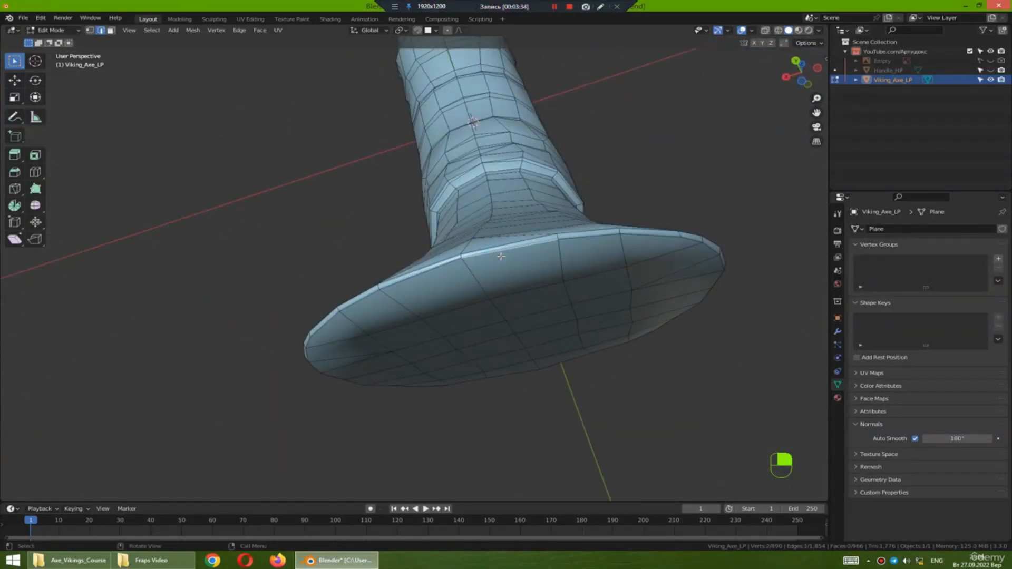
pyautogui.moveTo(418, 280); pyautogui.dragTo(440, 284, button='middle')
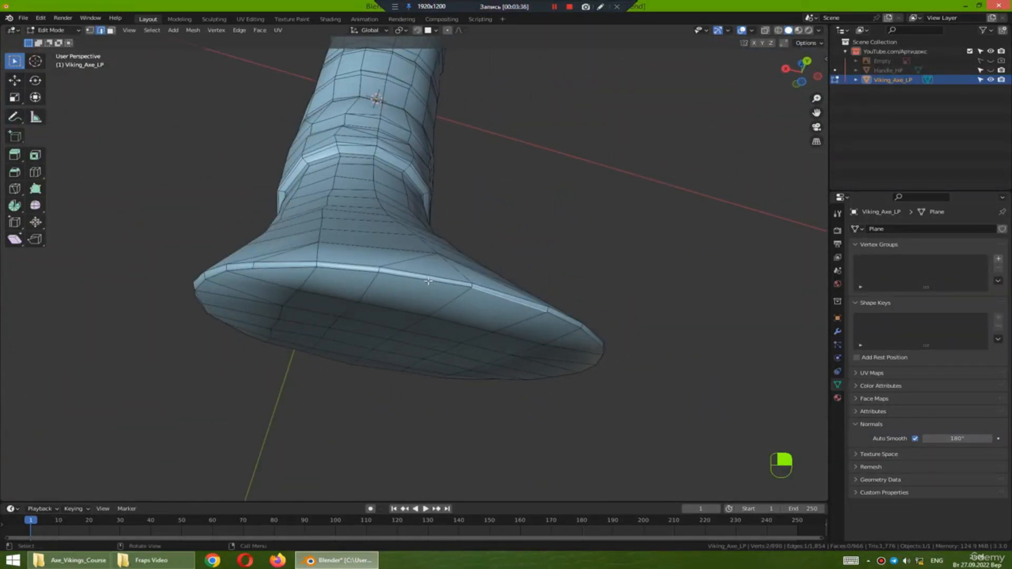
pyautogui.moveTo(359, 288); pyautogui.dragTo(401, 278, button='middle')
# - Select the full edge loop around the slanted face at the handle's lower end and mark it as sharp
pyautogui.scroll(4, 401, 284)
pyautogui.scroll(-3, 427, 280)
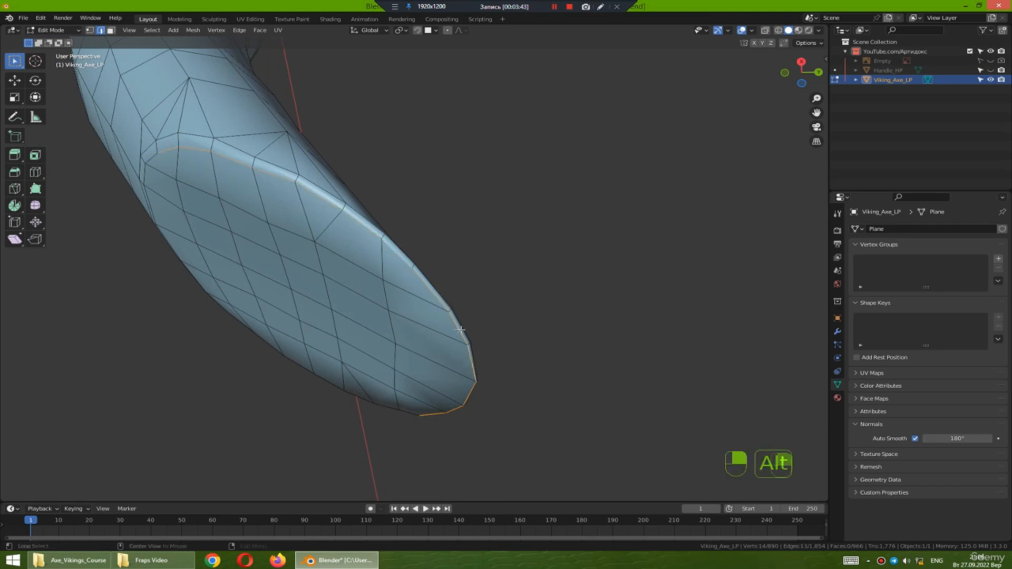
pyautogui.moveTo(461, 329); pyautogui.dragTo(560, 257, button='middle')
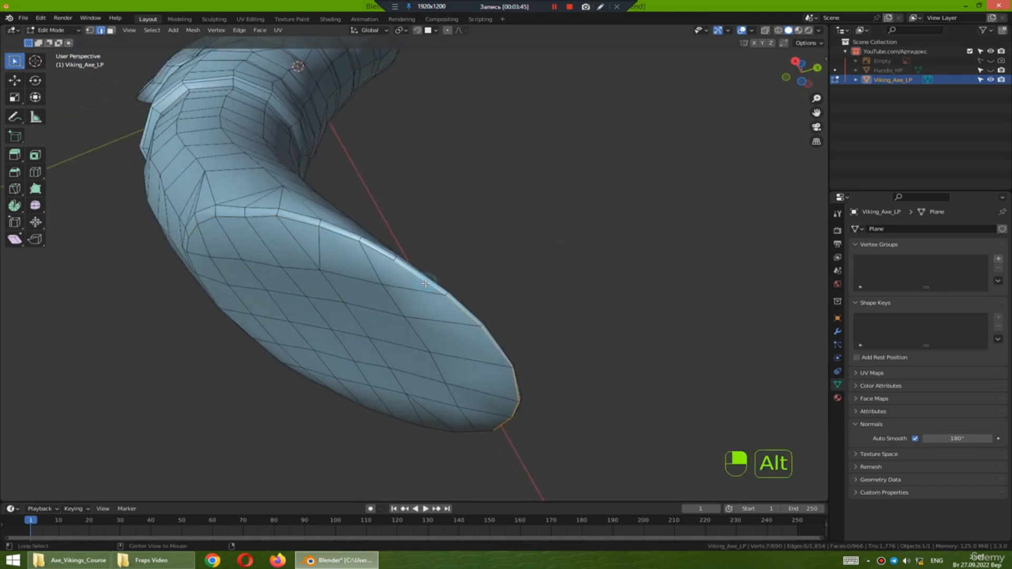
pyautogui.moveTo(424, 283); pyautogui.dragTo(396, 295, button='middle')
pyautogui.moveTo(626, 299); pyautogui.dragTo(487, 375, button='middle')
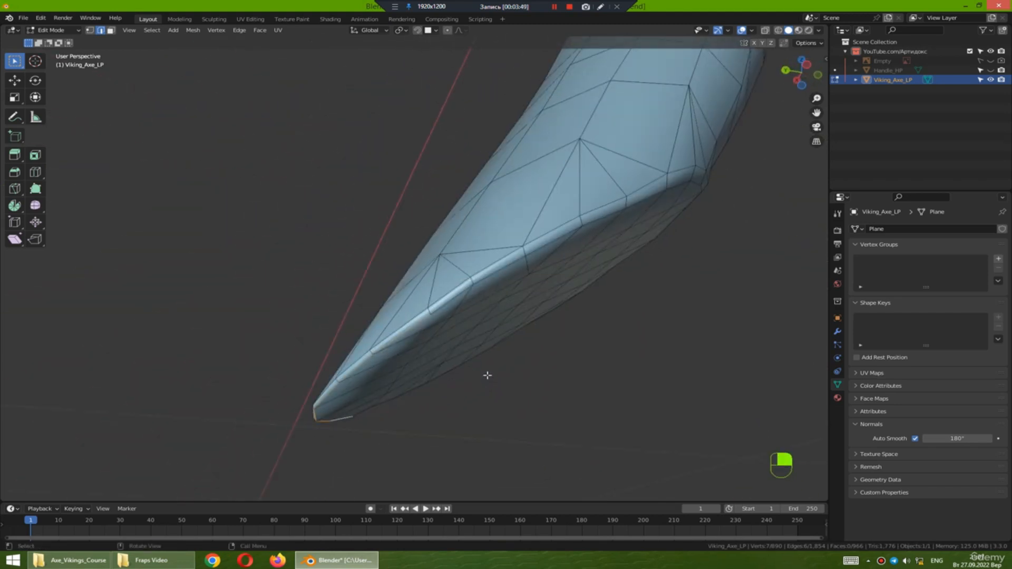
pyautogui.moveTo(465, 304); pyautogui.dragTo(488, 299, button='middle')
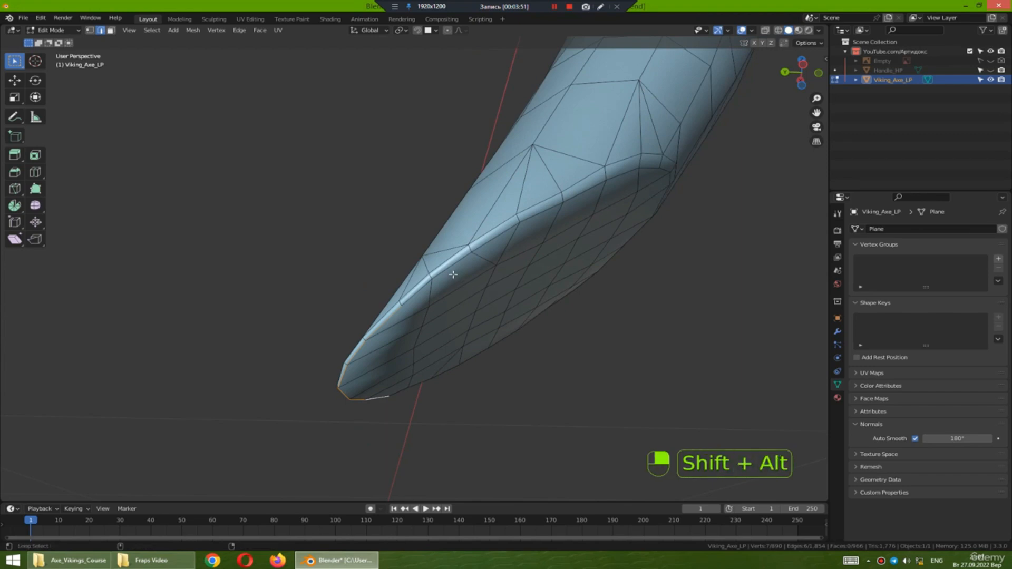
pyautogui.moveTo(641, 196); pyautogui.dragTo(496, 226, button='middle')
pyautogui.moveTo(468, 150); pyautogui.dragTo(494, 231, button='middle')
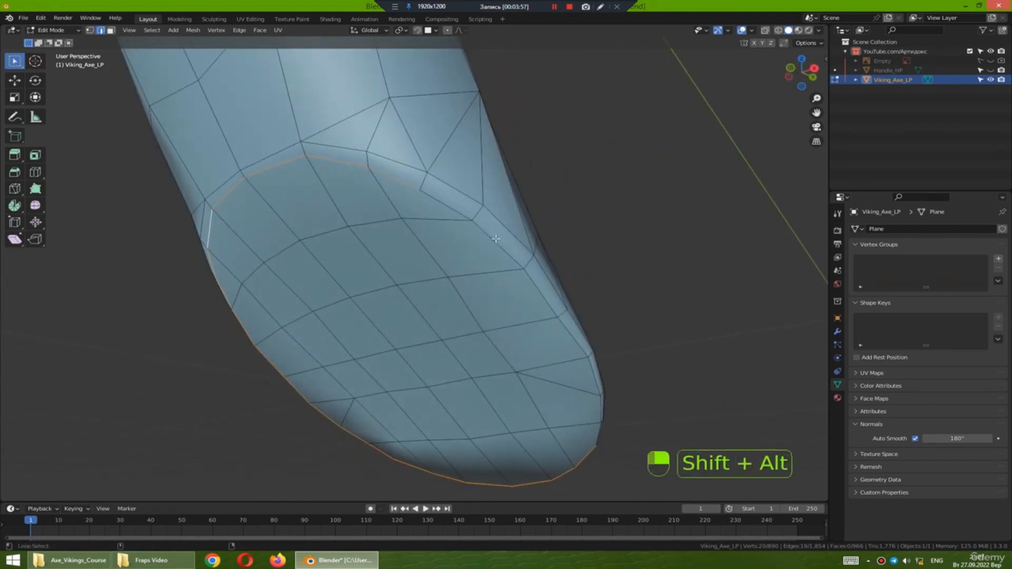
pyautogui.moveTo(520, 299); pyautogui.dragTo(620, 341, button='middle')
pyautogui.rightClick(577, 226)
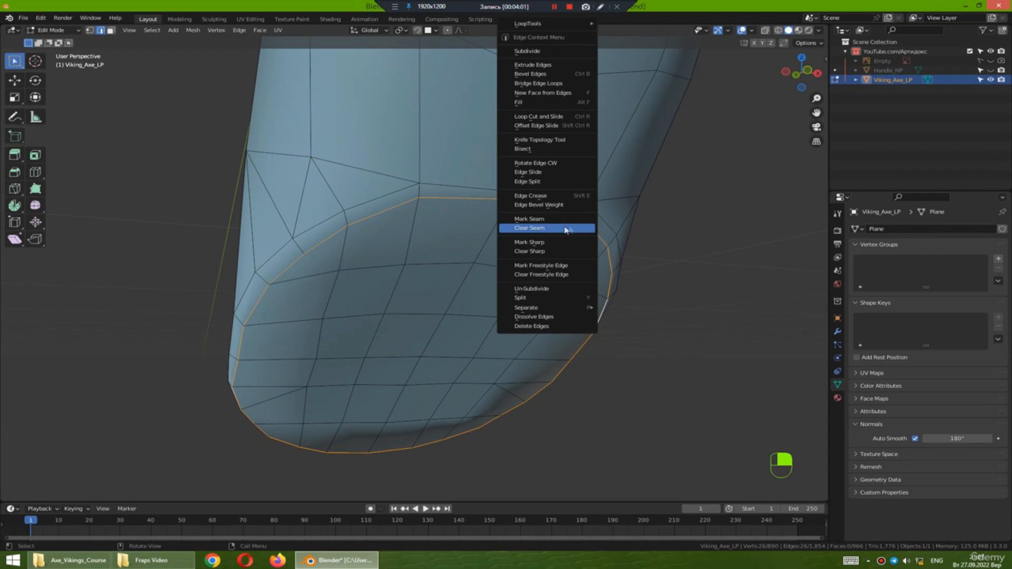
pyautogui.click(535, 246)
# - Inspect the lower end's shading in Object Mode, then clear the sharp marking from its rim loop
pyautogui.moveTo(406, 287); pyautogui.dragTo(417, 197, button='middle')
pyautogui.press('Tab')
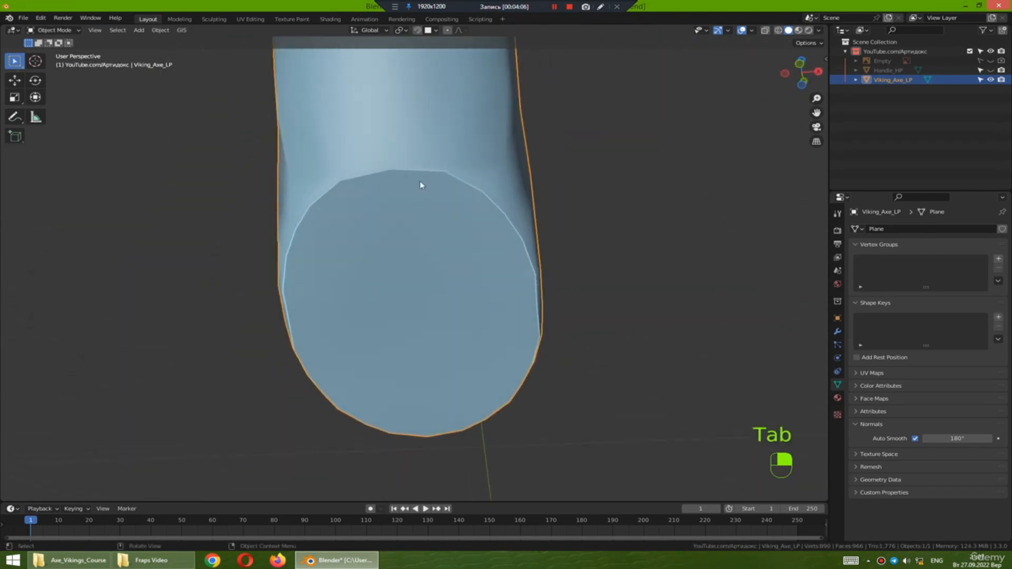
pyautogui.moveTo(537, 289); pyautogui.dragTo(511, 345, button='middle')
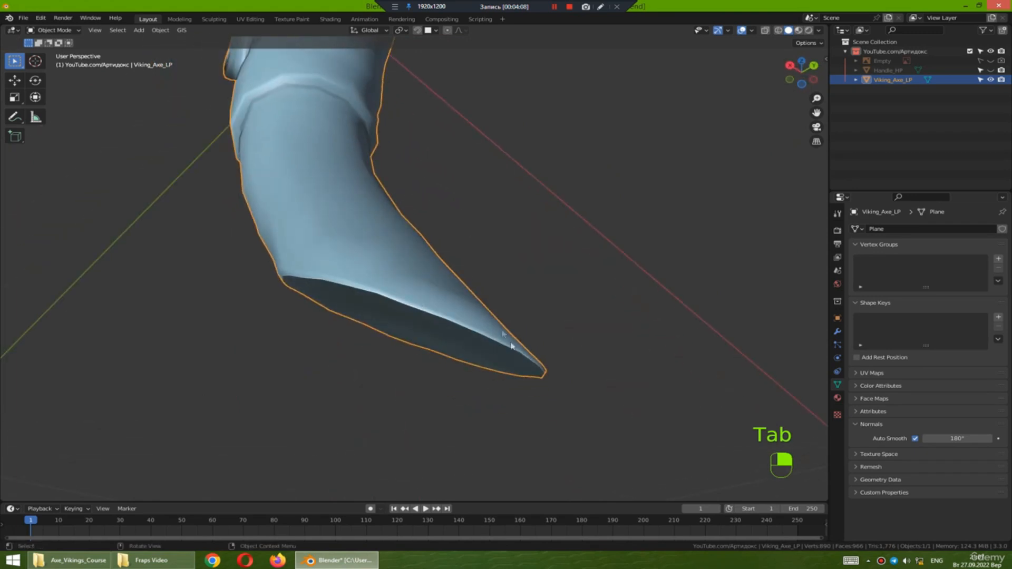
pyautogui.moveTo(319, 277); pyautogui.dragTo(546, 307, button='middle')
pyautogui.scroll(1, 435, 283)
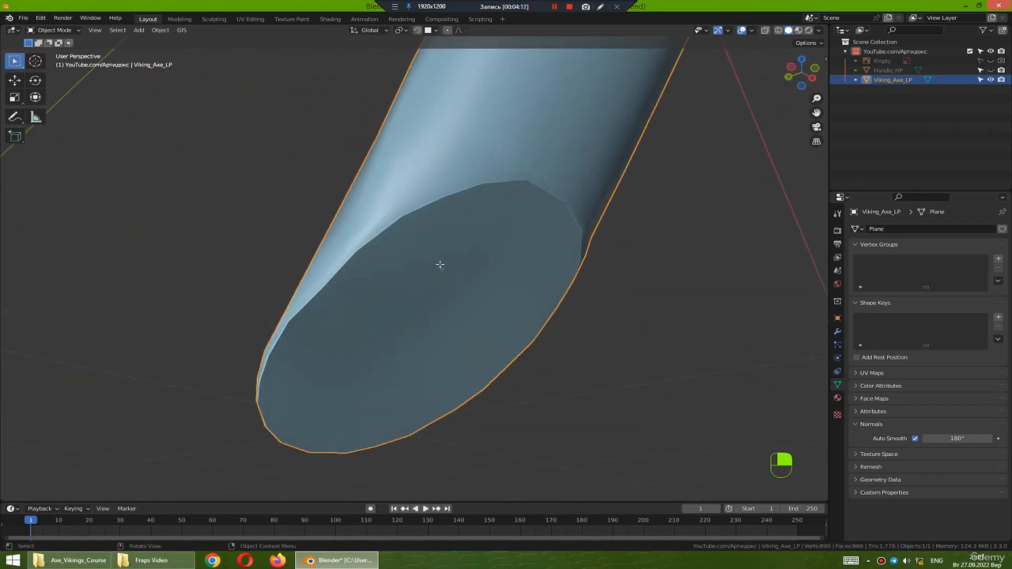
pyautogui.press('Tab')
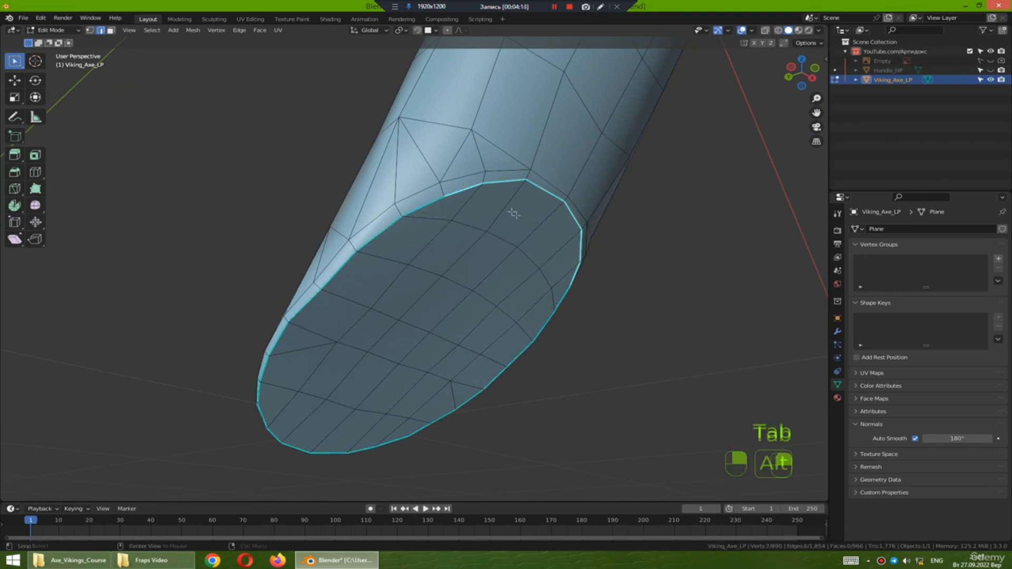
pyautogui.moveTo(513, 213); pyautogui.dragTo(456, 203, button='middle')
pyautogui.rightClick(534, 208)
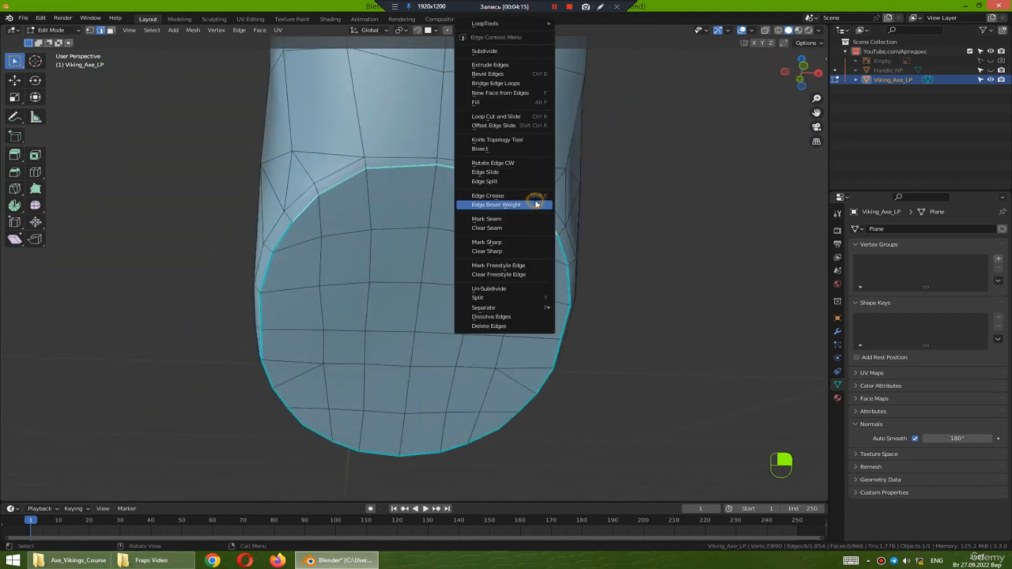
pyautogui.click(506, 245)
# - Examine the shading of the handle's lower end, the grip wrapping and the axe head in Object Mode
pyautogui.press('Tab')
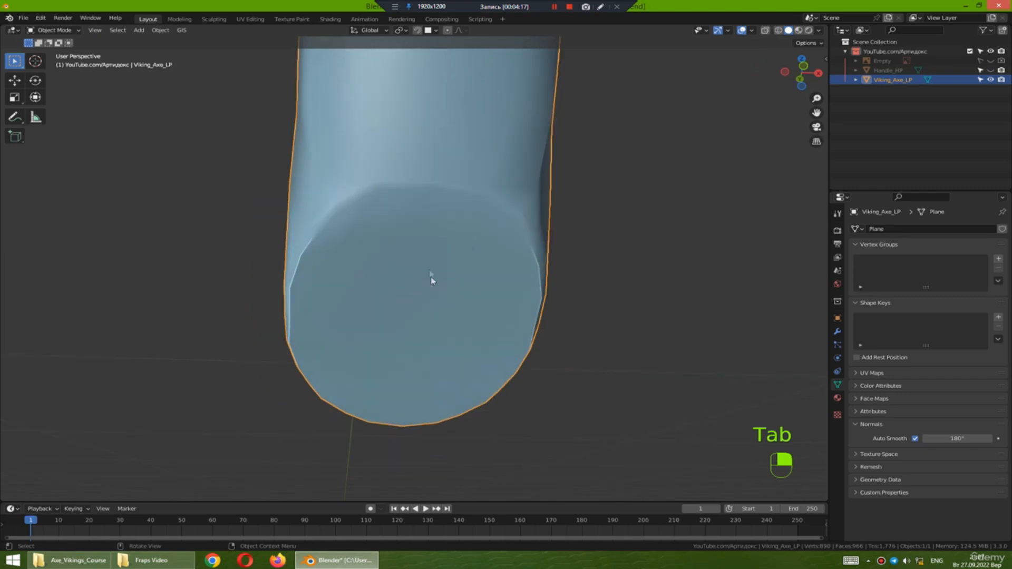
pyautogui.moveTo(431, 280); pyautogui.dragTo(495, 276, button='middle')
pyautogui.moveTo(389, 274); pyautogui.dragTo(416, 182, button='middle')
pyautogui.moveTo(507, 199); pyautogui.dragTo(383, 211, button='middle')
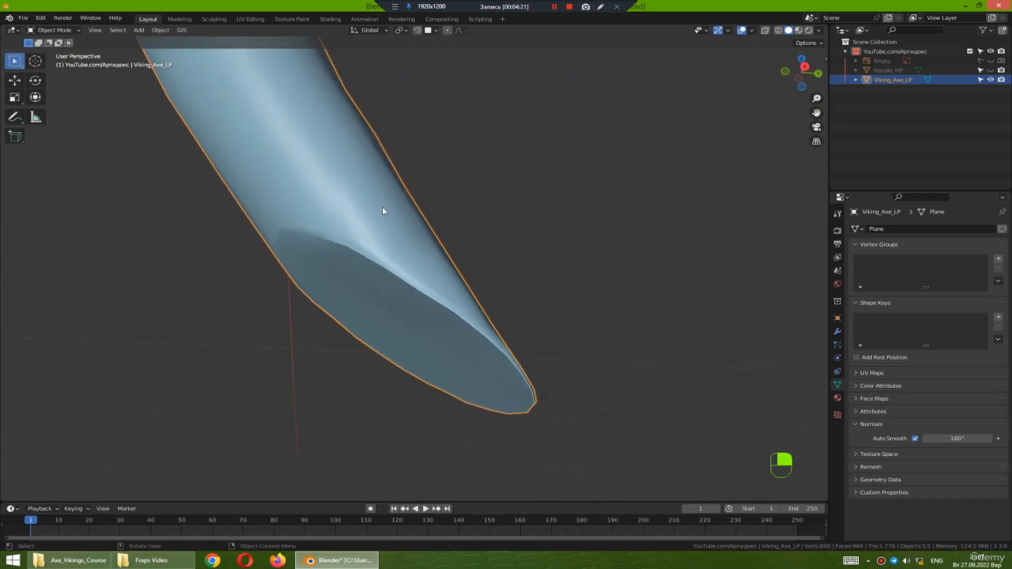
pyautogui.moveTo(389, 278); pyautogui.dragTo(404, 329, button='middle')
pyautogui.scroll(2, 431, 249)
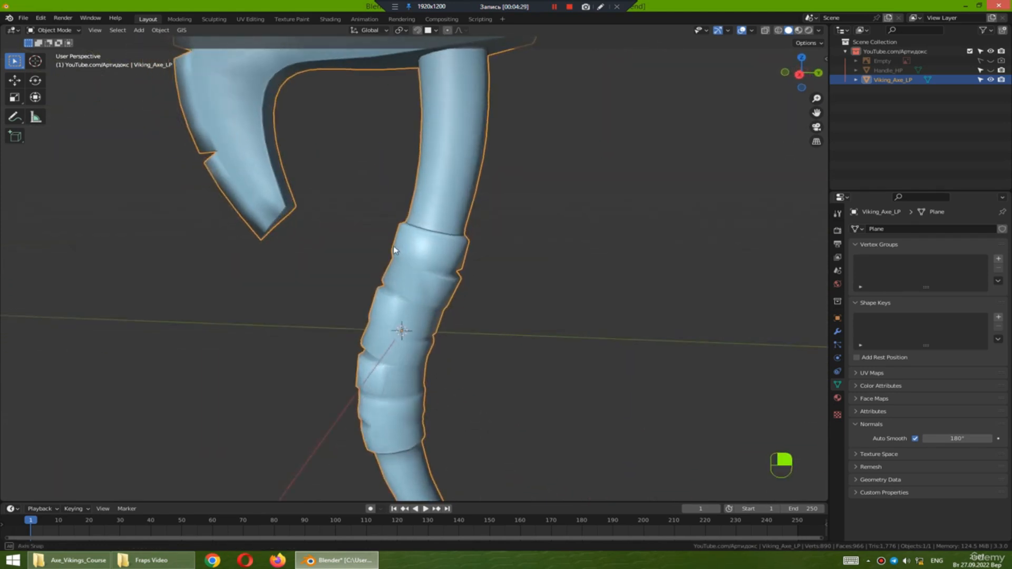
pyautogui.keyDown('shift'); pyautogui.moveTo(393, 245); pyautogui.dragTo(467, 277, button='middle'); pyautogui.keyUp('shift')
pyautogui.scroll(-3, 395, 277)
pyautogui.moveTo(327, 275); pyautogui.dragTo(417, 287, button='middle')
pyautogui.scroll(5, 264, 235)
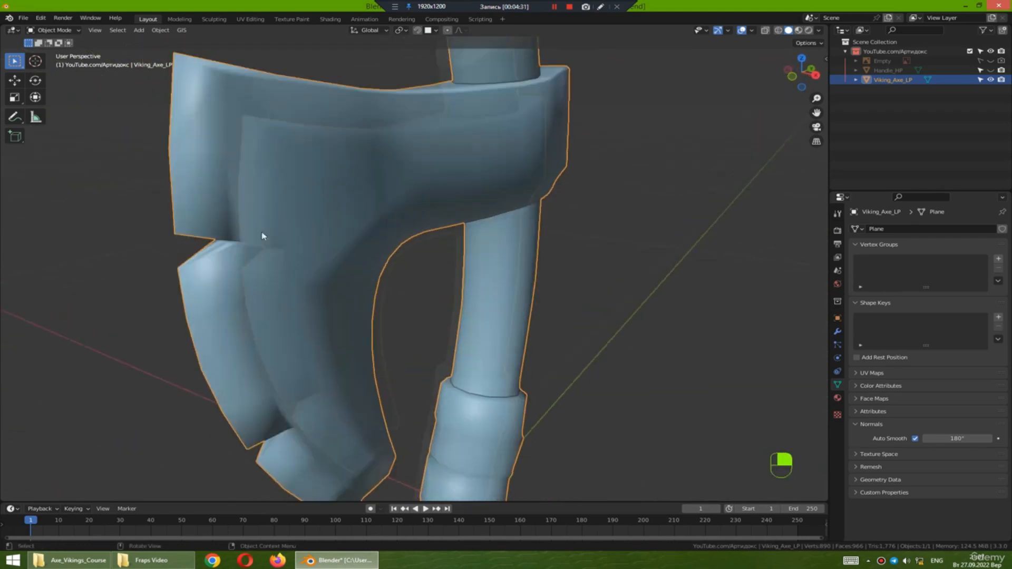
# - Mark as sharp the upper section of the blade's cutting edge and the outline of the first notch below it
pyautogui.keyDown('shift'); pyautogui.moveTo(257, 231); pyautogui.dragTo(384, 278, button='middle'); pyautogui.keyUp('shift')
pyautogui.press('Tab')
pyautogui.moveTo(364, 229); pyautogui.dragTo(359, 256, button='middle')
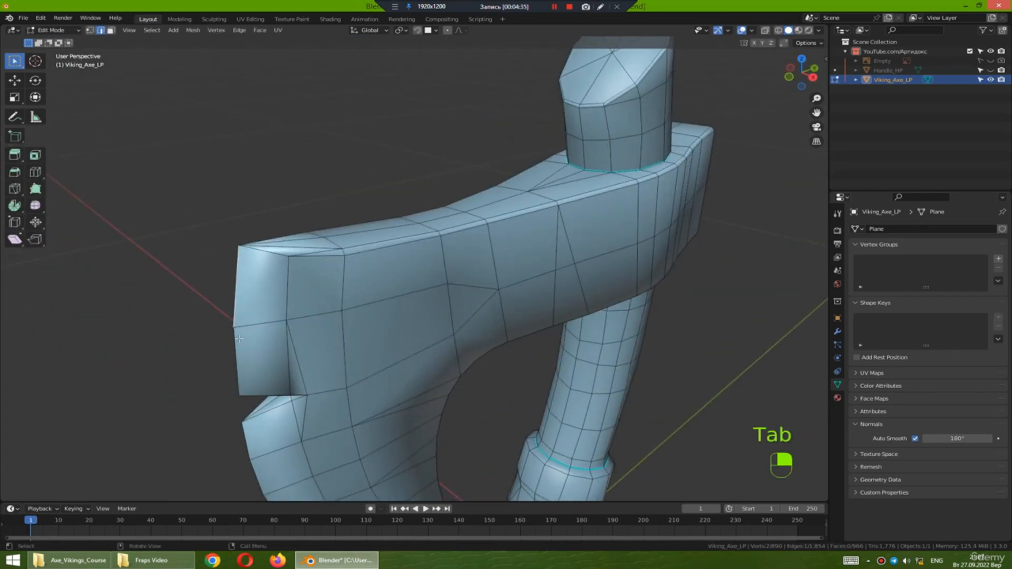
pyautogui.keyDown('ctrl'); pyautogui.click(238, 339); pyautogui.keyUp('ctrl')
pyautogui.keyDown('shift'); pyautogui.moveTo(239, 338); pyautogui.dragTo(385, 228, button='middle'); pyautogui.keyUp('shift')
pyautogui.keyDown('alt'); pyautogui.middleClick(334, 242); pyautogui.keyUp('alt')
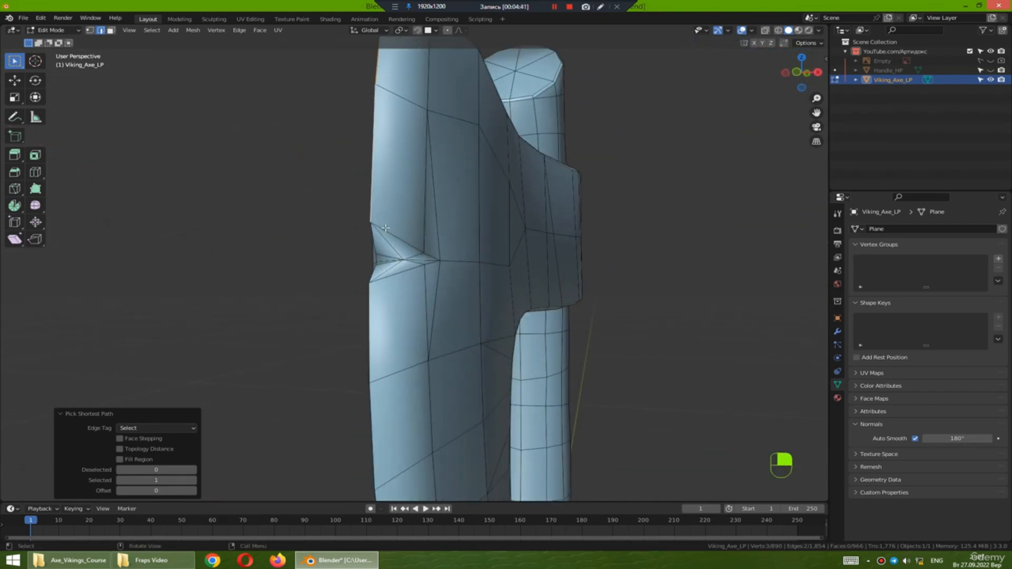
pyautogui.moveTo(400, 288); pyautogui.dragTo(405, 287, button='middle')
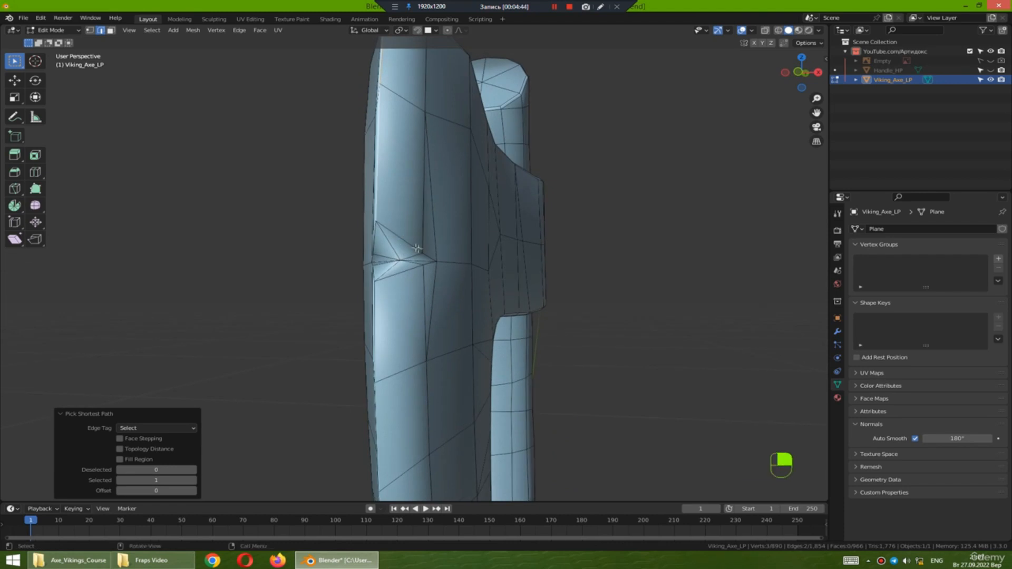
pyautogui.moveTo(420, 283); pyautogui.dragTo(368, 269, button='middle')
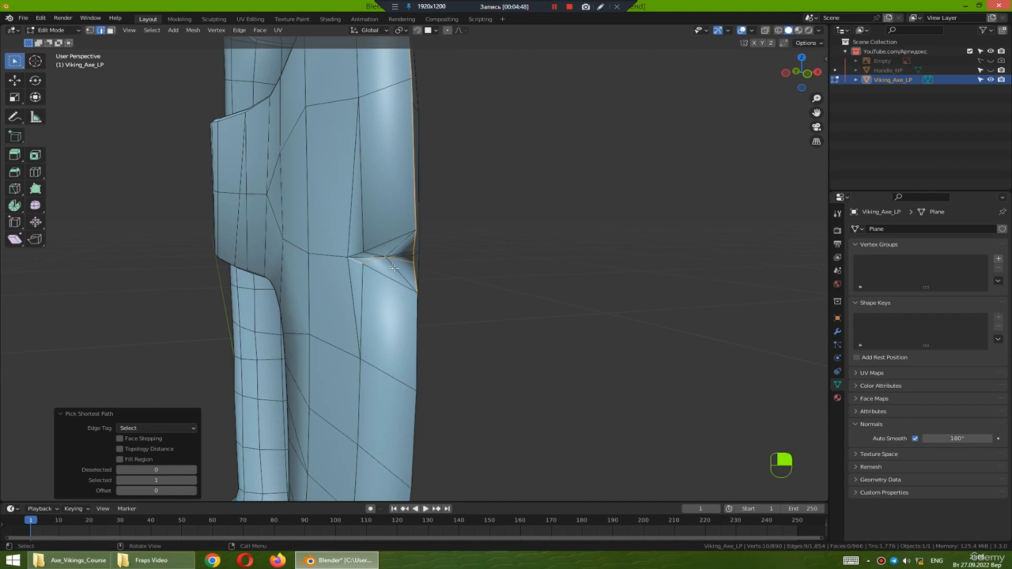
pyautogui.hotkey('ctrl', 'z')
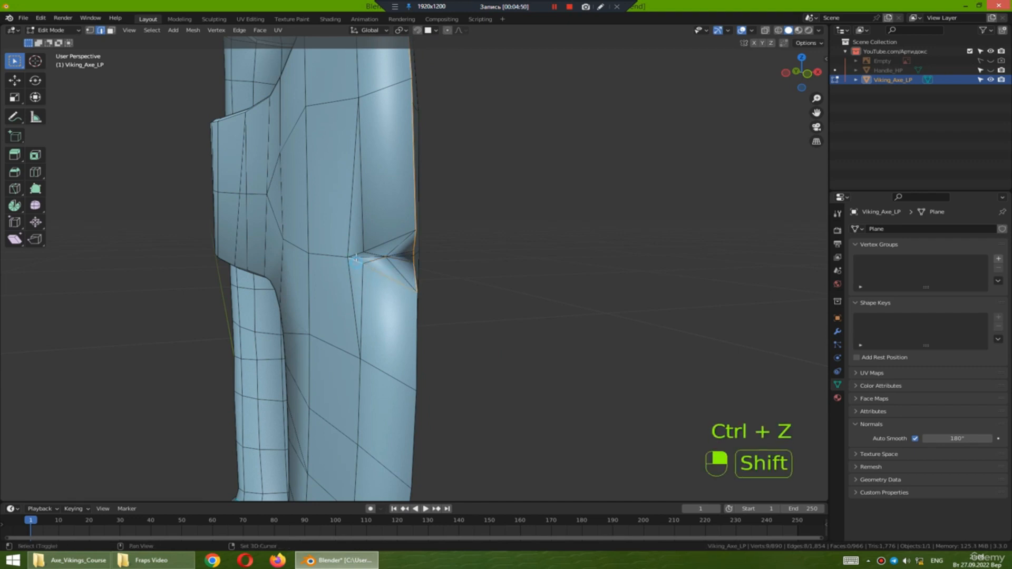
pyautogui.moveTo(357, 254); pyautogui.dragTo(421, 249, button='middle')
pyautogui.rightClick(398, 280)
pyautogui.click(381, 271)
# - Mark as sharp the crease edges running through the inside of the blade's first notch
pyautogui.click(377, 258)
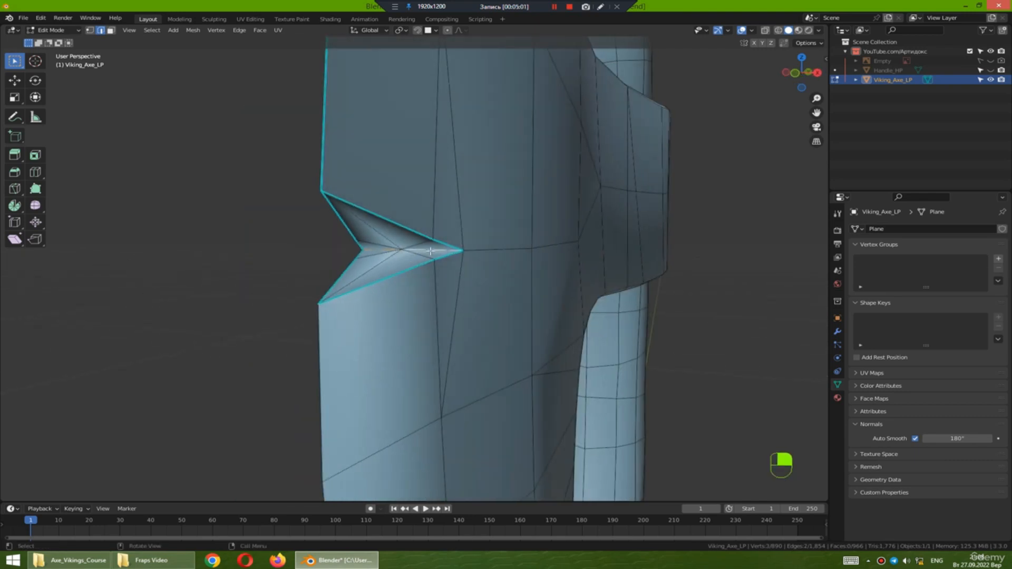
pyautogui.hotkey('alt', 'z')
pyautogui.hotkey('alt', 'z')
pyautogui.rightClick(429, 250)
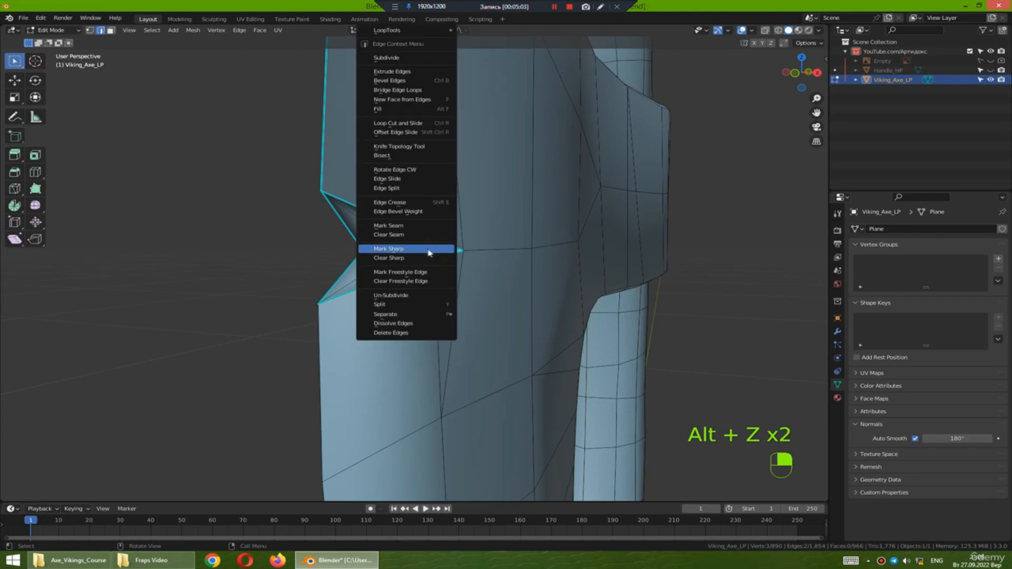
pyautogui.click(416, 248)
# - Mark as sharp the section of the blade's cutting edge between the first and second notches
pyautogui.moveTo(413, 277); pyautogui.dragTo(417, 234, button='middle')
pyautogui.press('Tab')
pyautogui.keyDown('shift'); pyautogui.moveTo(436, 335); pyautogui.dragTo(427, 403, button='middle'); pyautogui.keyUp('shift')
pyautogui.press('Tab')
pyautogui.keyDown('ctrl'); pyautogui.click(350, 323); pyautogui.keyUp('ctrl')
pyautogui.rightClick(351, 331)
pyautogui.click(351, 331)
# - Select the outline and inner crease of the blade's second notch and mark these edges as sharp
pyautogui.keyDown('ctrl'); pyautogui.click(429, 405); pyautogui.keyUp('ctrl')
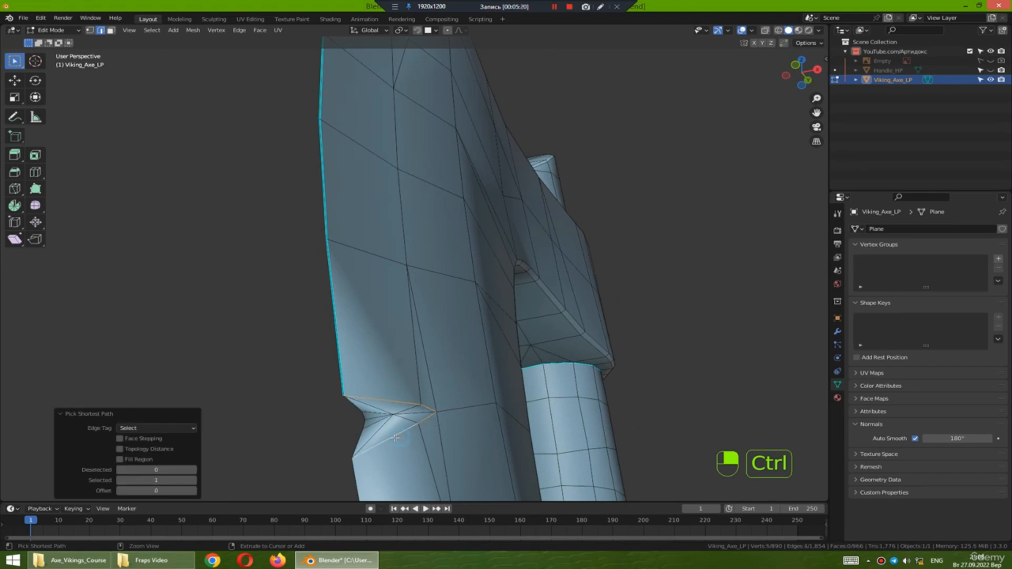
pyautogui.moveTo(395, 437); pyautogui.dragTo(366, 446, button='middle')
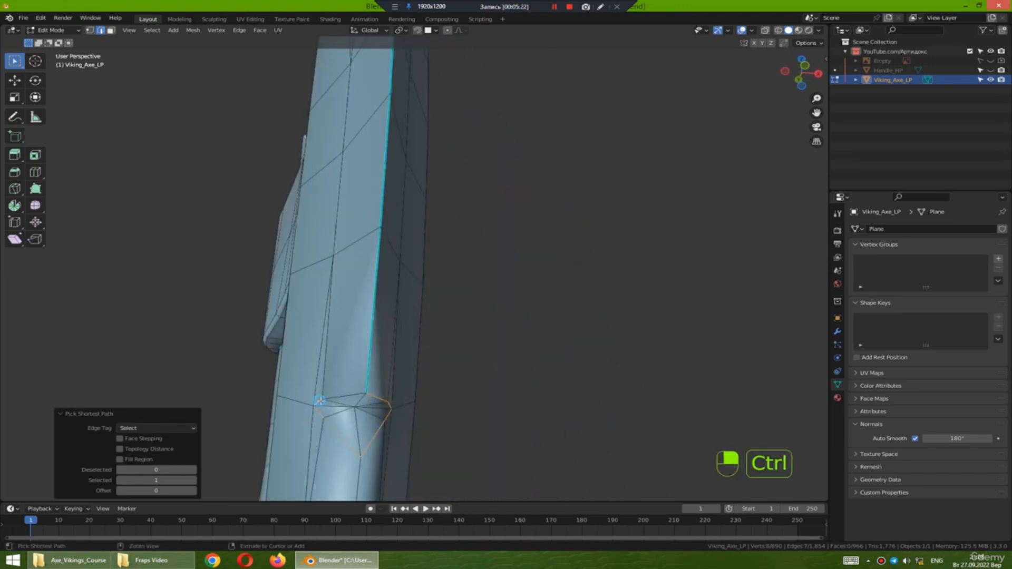
pyautogui.keyDown('shift'); pyautogui.click(337, 401); pyautogui.keyUp('shift')
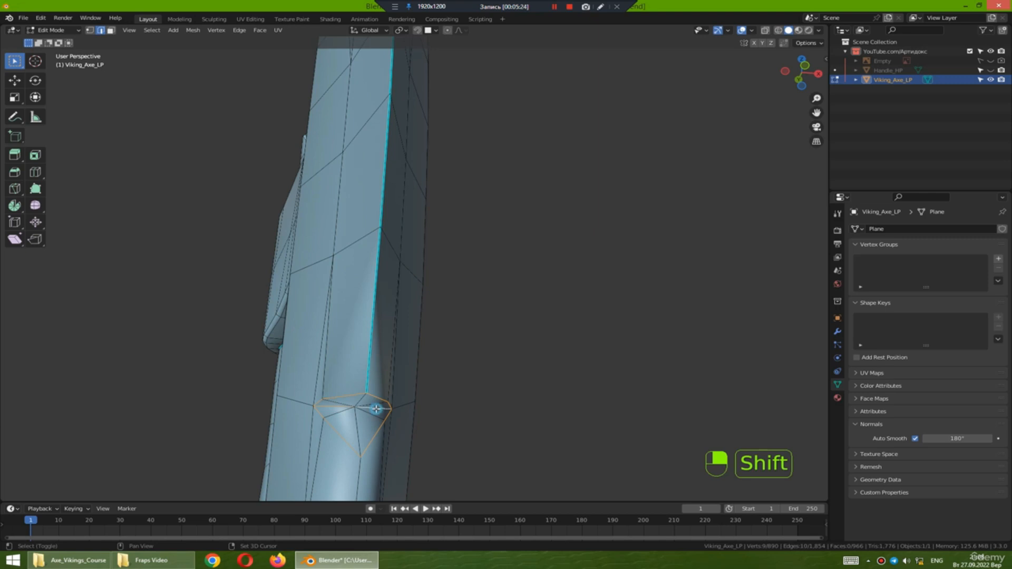
pyautogui.rightClick(375, 409)
pyautogui.click(374, 408)
# - Mark as sharp the lowest section of the cutting edge, from the second notch down to the blade's tip
pyautogui.moveTo(409, 395)
pyautogui.mouseDown(button='middle')
pyautogui.moveTo(400, 298)
pyautogui.moveTo(390, 327)
pyautogui.moveTo(414, 339)
pyautogui.moveTo(355, 362)
pyautogui.moveTo(372, 329)
pyautogui.moveTo(300, 332)
pyautogui.moveTo(305, 343)
pyautogui.moveTo(373, 343)
pyautogui.moveTo(424, 358)
pyautogui.moveTo(396, 387)
pyautogui.moveTo(399, 370)
pyautogui.mouseUp(button='middle')
pyautogui.scroll(-2, 400, 300)
pyautogui.keyDown('ctrl'); pyautogui.click(413, 339); pyautogui.keyUp('ctrl')
pyautogui.rightClick(422, 337)
pyautogui.click(422, 335)
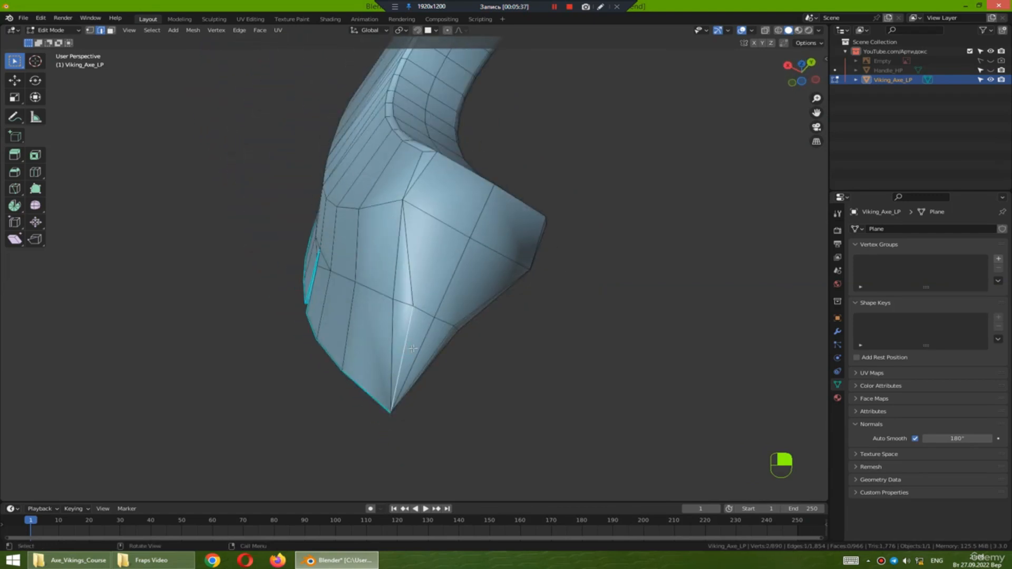
# - Mark as sharp the side edges of the end face at the blade's lower tip
pyautogui.keyDown('ctrl'); pyautogui.click(409, 258); pyautogui.keyUp('ctrl')
pyautogui.moveTo(483, 240); pyautogui.dragTo(387, 298, button='middle')
pyautogui.keyDown('ctrl'); pyautogui.click(380, 304); pyautogui.keyUp('ctrl')
pyautogui.keyDown('ctrl'); pyautogui.click(386, 385); pyautogui.keyUp('ctrl')
pyautogui.hotkey('ctrl', 'e')
pyautogui.click(390, 388)
# - Mark as sharp the two remaining upper edges of the blade tip's end face
pyautogui.moveTo(417, 345); pyautogui.dragTo(397, 269, button='middle')
pyautogui.press('Tab')
pyautogui.moveTo(479, 289); pyautogui.dragTo(475, 330, button='middle')
pyautogui.press('Tab')
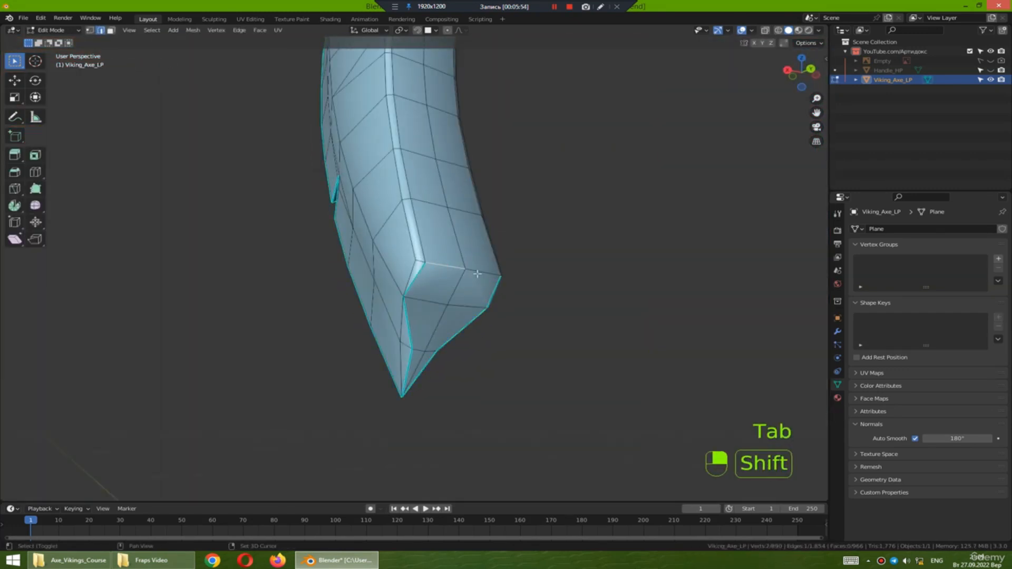
pyautogui.moveTo(476, 278)
pyautogui.mouseDown(button='middle')
pyautogui.moveTo(553, 294)
pyautogui.moveTo(552, 307)
pyautogui.moveTo(515, 314)
pyautogui.moveTo(478, 283)
pyautogui.mouseUp(button='middle')
pyautogui.rightClick(478, 283)
pyautogui.click(477, 283)
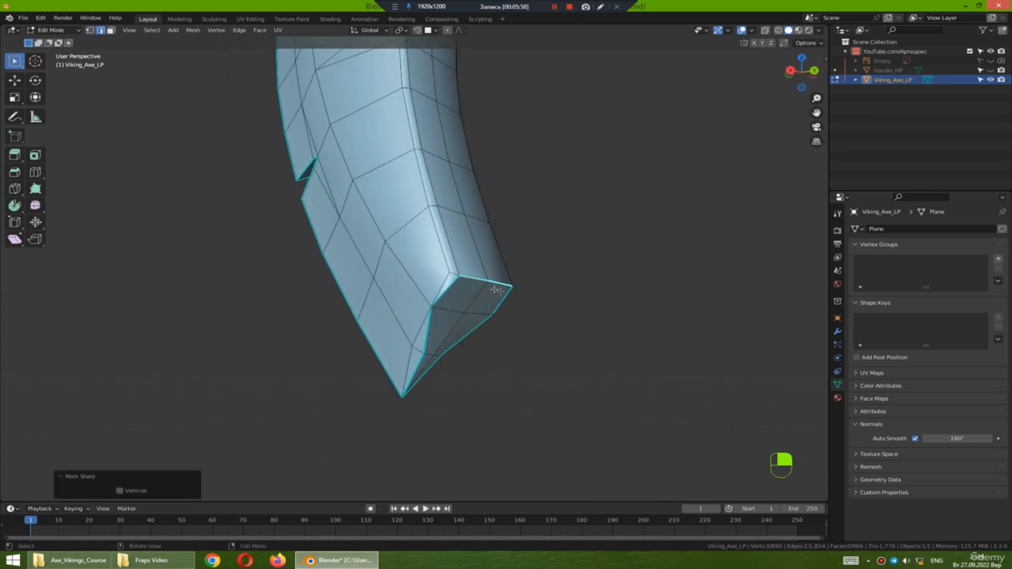
# - Compare the shading of the blade tip and the bevelled inner edge in Object Mode and Edit Mode
pyautogui.press('Tab')
pyautogui.moveTo(468, 340); pyautogui.dragTo(447, 310, button='middle')
pyautogui.press('Tab')
pyautogui.moveTo(375, 289)
pyautogui.mouseDown(button='middle')
pyautogui.moveTo(395, 326)
pyautogui.moveTo(387, 273)
pyautogui.mouseUp(button='middle')
pyautogui.press('Tab')
pyautogui.scroll(4, 411, 364)
pyautogui.press('Tab')
# - Sketch an annotation arrow across the bevelled inner edge of the blade and erase it
pyautogui.press('d')
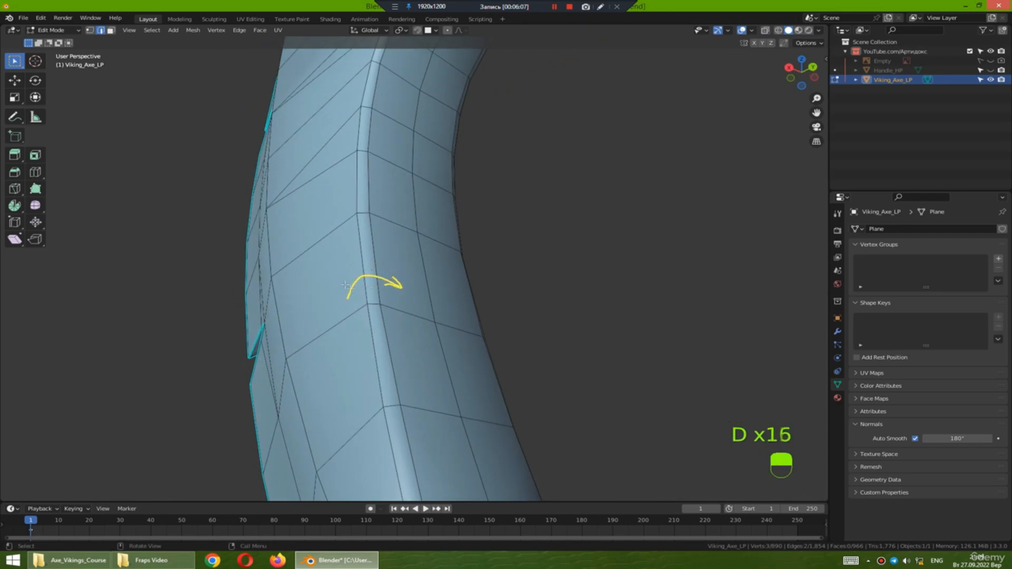
pyautogui.moveTo(357, 285)
pyautogui.mouseDown(button='middle')
pyautogui.moveTo(451, 290)
pyautogui.moveTo(373, 316)
pyautogui.moveTo(368, 327)
pyautogui.moveTo(336, 329)
pyautogui.mouseUp(button='middle')
pyautogui.press('d')
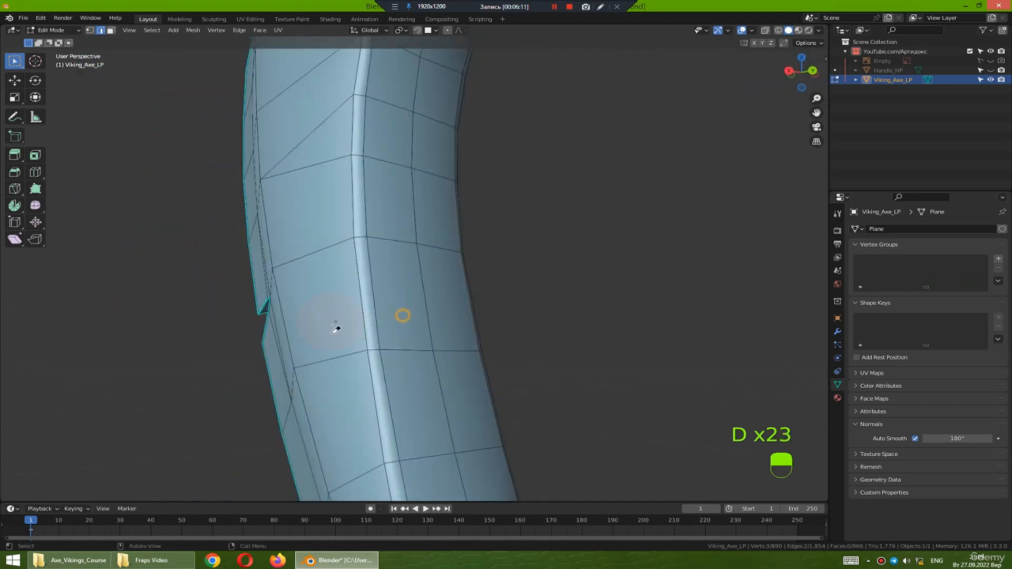
# - Mark as sharp the short edges running along the blade's upper front corner on both sides and check the shading in Object Mode
pyautogui.keyDown('shift'); pyautogui.moveTo(401, 243); pyautogui.dragTo(447, 289, button='middle'); pyautogui.keyUp('shift')
pyautogui.scroll(-3, 386, 332)
pyautogui.scroll(-4, 474, 279)
pyautogui.keyDown('shift'); pyautogui.moveTo(627, 214); pyautogui.dragTo(380, 434, button='middle'); pyautogui.keyUp('shift')
pyautogui.keyDown('alt'); pyautogui.middleClick(259, 418); pyautogui.keyUp('alt')
pyautogui.scroll(-4, 385, 421)
pyautogui.scroll(5, 409, 310)
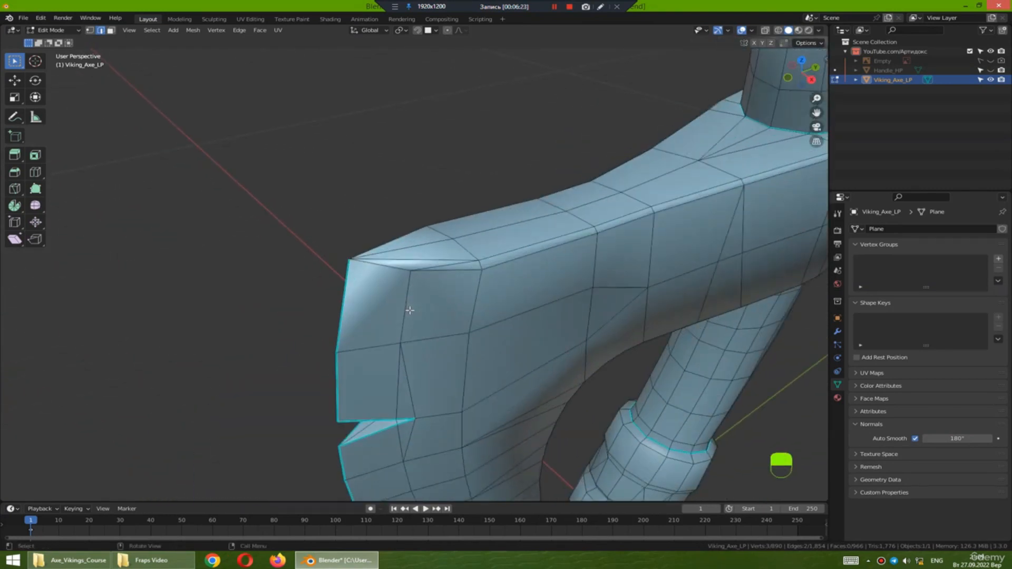
pyautogui.moveTo(444, 282); pyautogui.dragTo(591, 294, button='middle')
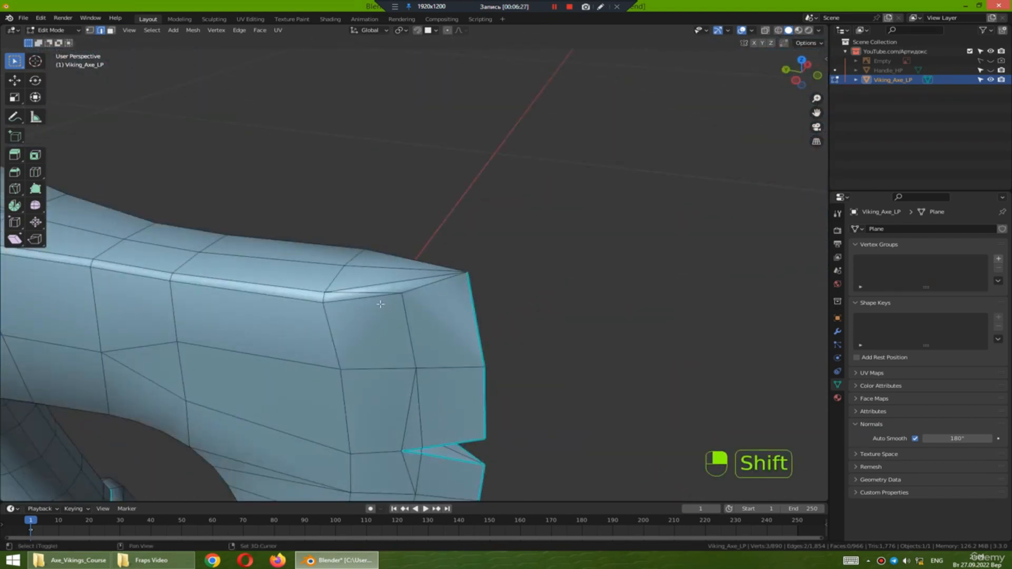
pyautogui.rightClick(420, 288)
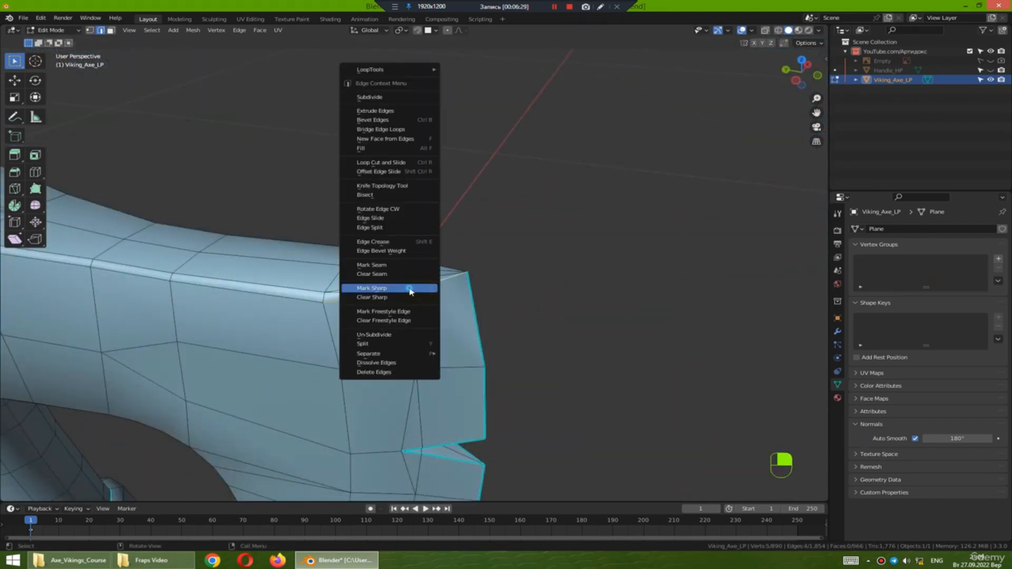
pyautogui.click(410, 289)
pyautogui.press('Tab')
pyautogui.moveTo(458, 305); pyautogui.dragTo(411, 169, button='middle')
pyautogui.press('Tab')
# - Mark as sharp the edge path separating the cutting bevel from the cheek on one side of the blade, from lower tip to upper edge
pyautogui.moveTo(420, 330); pyautogui.dragTo(513, 440, button='middle')
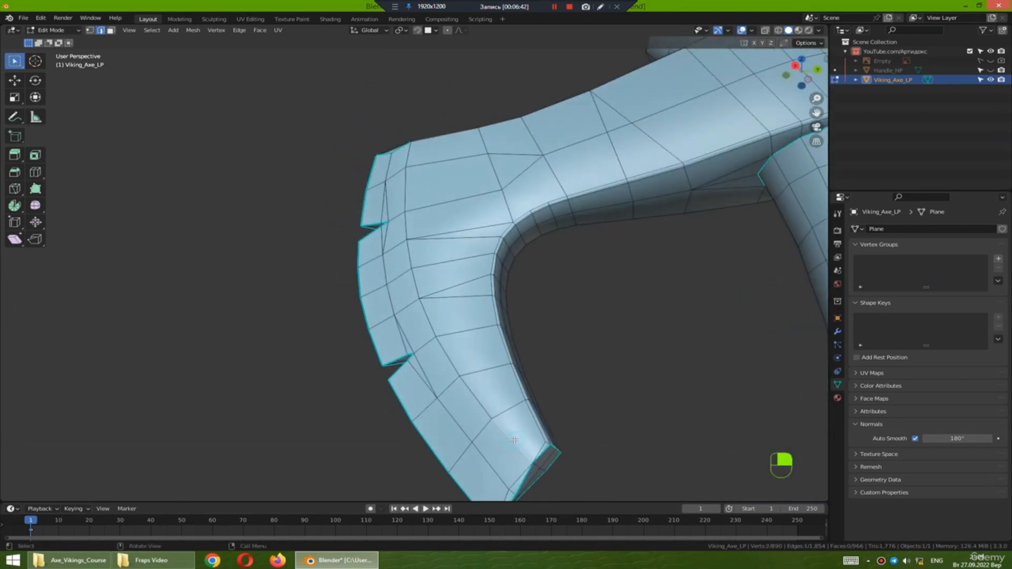
pyautogui.keyDown('ctrl'); pyautogui.click(443, 348); pyautogui.keyUp('ctrl')
pyautogui.moveTo(409, 260); pyautogui.dragTo(407, 187, button='middle')
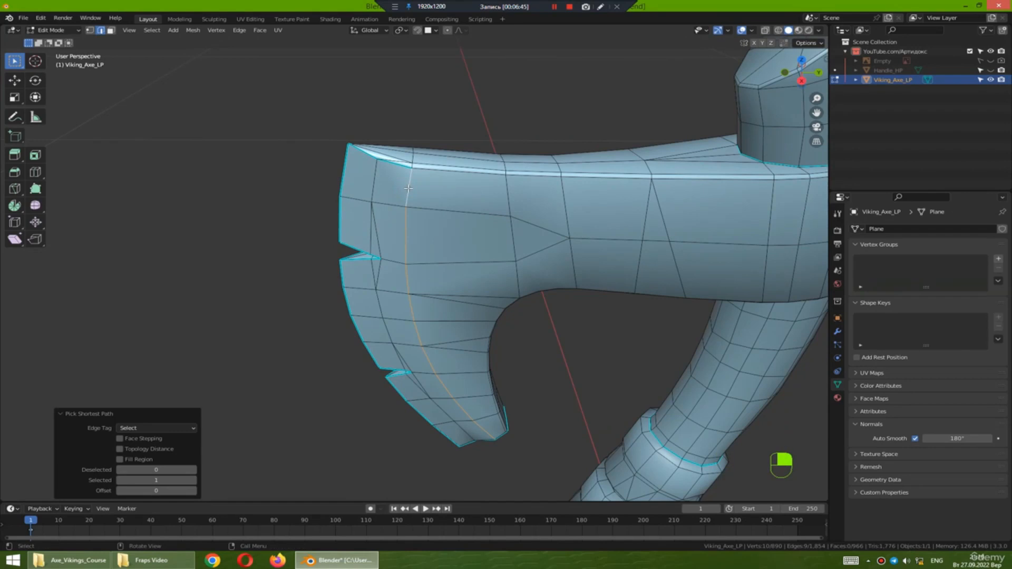
pyautogui.rightClick(408, 188)
pyautogui.click(384, 242)
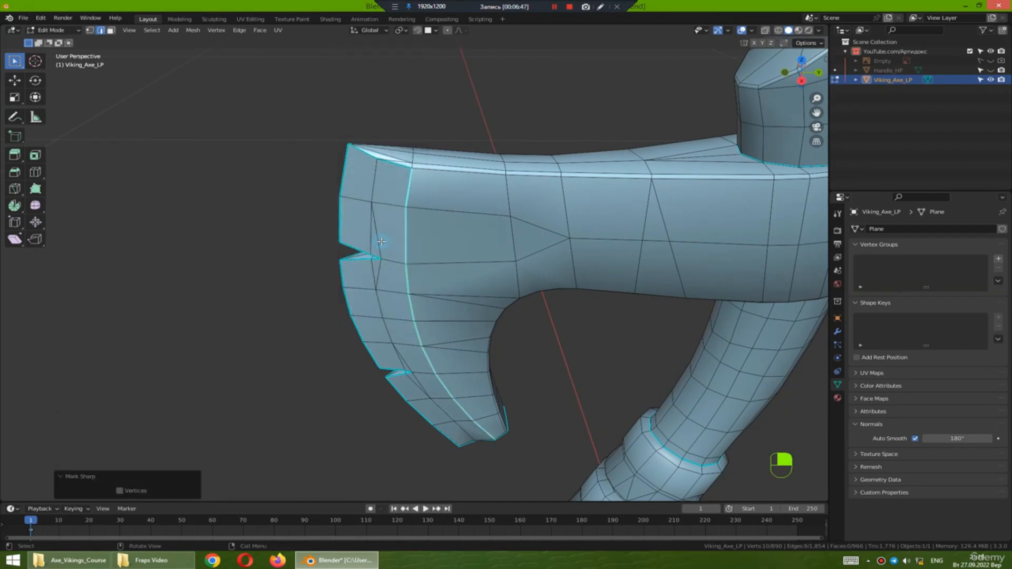
pyautogui.moveTo(421, 306); pyautogui.dragTo(365, 222, button='middle')
pyautogui.press('Tab')
pyautogui.moveTo(367, 231); pyautogui.dragTo(650, 271, button='middle')
# - Mark as sharp the matching bevel boundary path on the opposite side of the blade, from the lower tip to the upper edge
pyautogui.press('Tab')
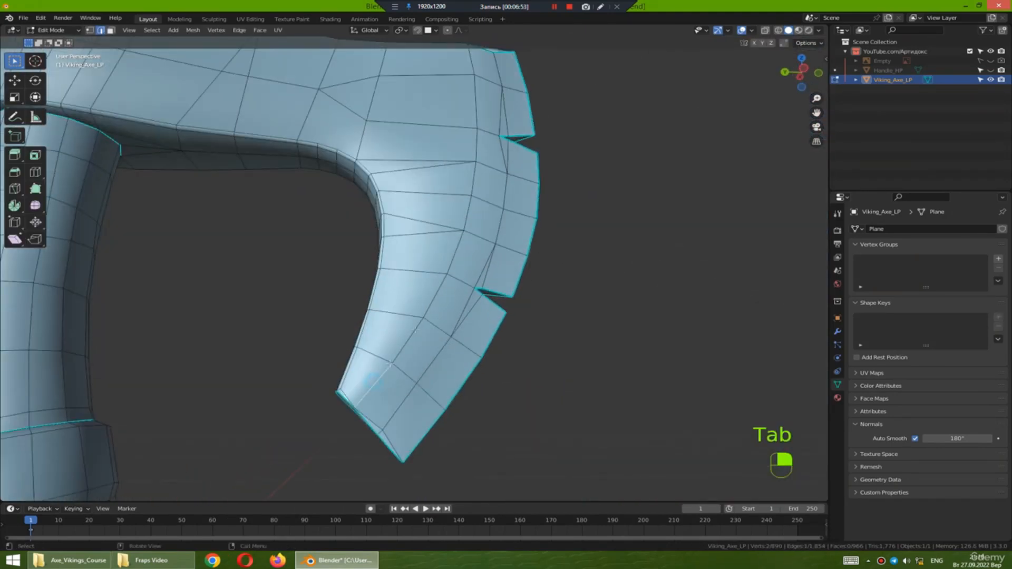
pyautogui.keyDown('shift'); pyautogui.moveTo(368, 379); pyautogui.dragTo(335, 448, button='middle'); pyautogui.keyUp('shift')
pyautogui.keyDown('ctrl'); pyautogui.click(440, 130); pyautogui.keyUp('ctrl')
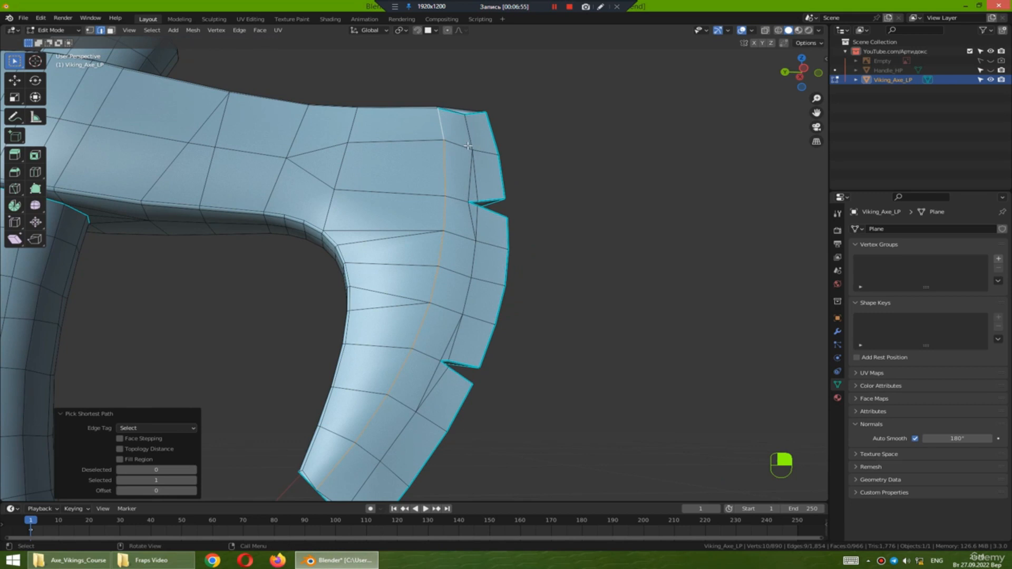
pyautogui.moveTo(440, 129); pyautogui.dragTo(447, 176, button='middle')
pyautogui.rightClick(448, 176)
pyautogui.click(427, 221)
# - Examine the shading of both blade sides and the whole low-poly axe in Object Mode
pyautogui.moveTo(427, 220); pyautogui.dragTo(466, 160, button='middle')
pyautogui.press('Tab')
pyautogui.moveTo(440, 215); pyautogui.dragTo(537, 264, button='middle')
pyautogui.press('Tab')
pyautogui.press('Tab')
pyautogui.scroll(-4, 531, 278)
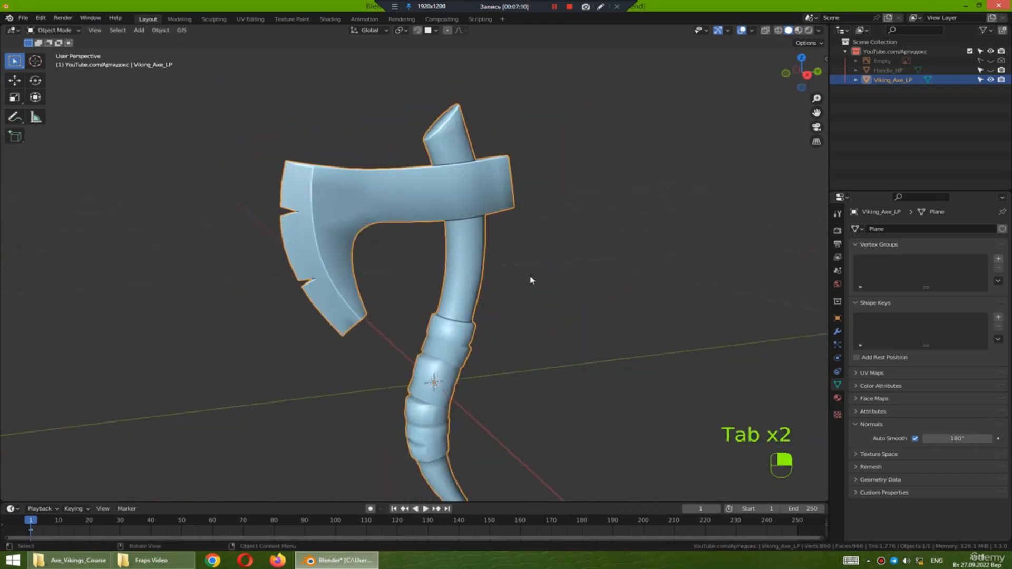
pyautogui.keyDown('shift'); pyautogui.scroll(-3, 530, 279); pyautogui.keyUp('shift')
pyautogui.moveTo(532, 278); pyautogui.dragTo(538, 282, button='middle')
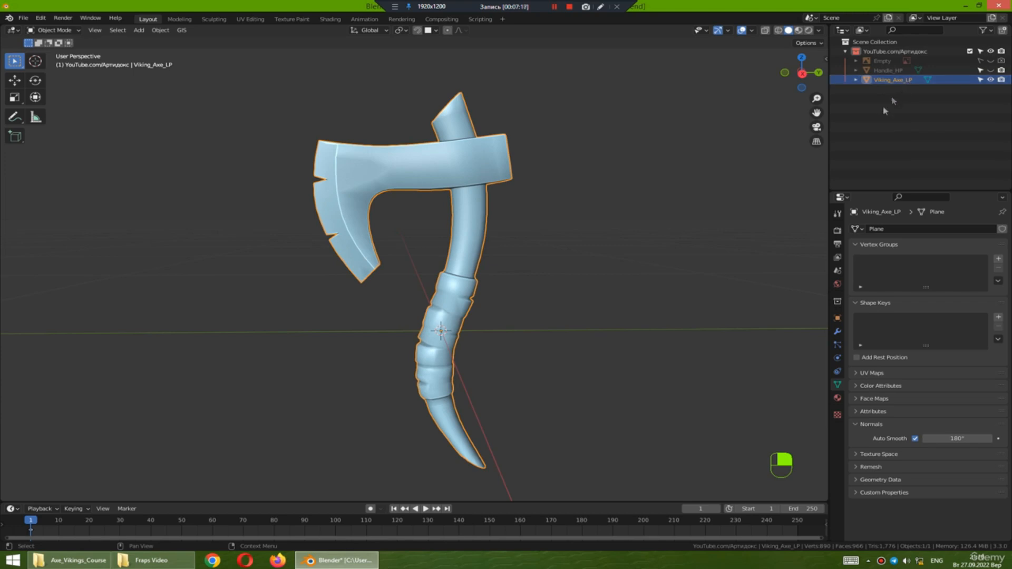
# - Add a new material to the low-poly axe and name it Axe_Vikings
pyautogui.click(836, 399)
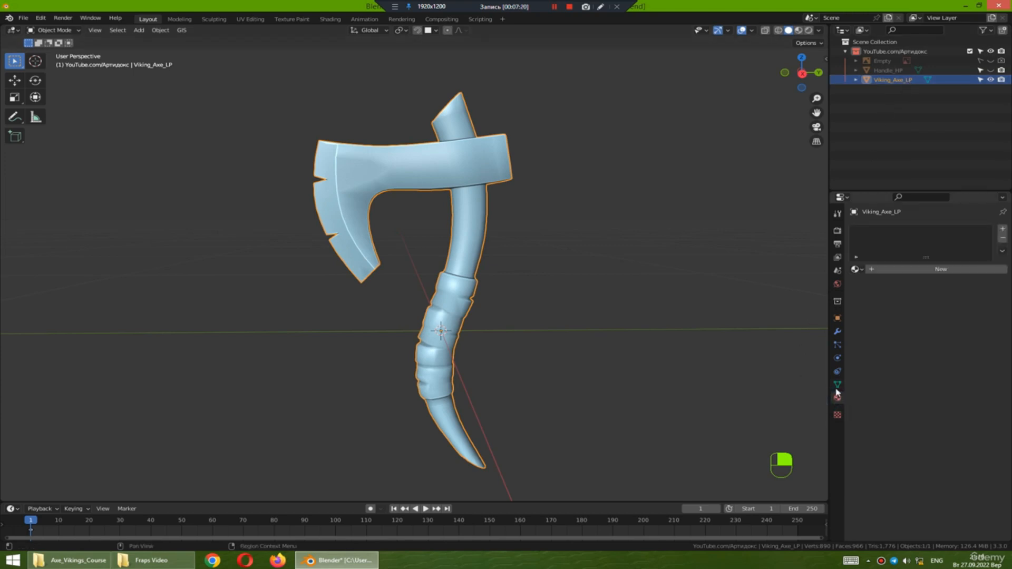
pyautogui.click(874, 269)
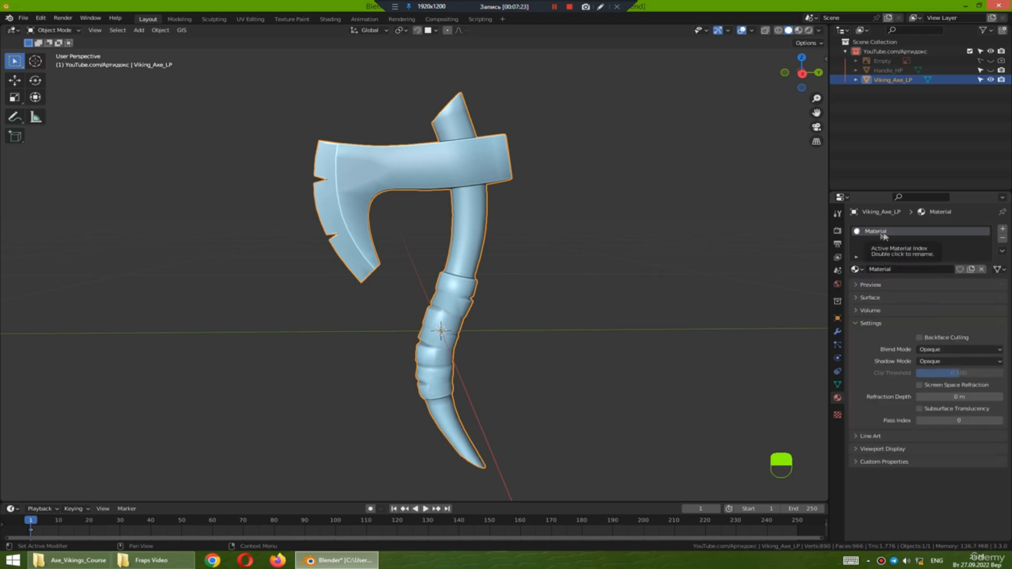
pyautogui.click(879, 267)
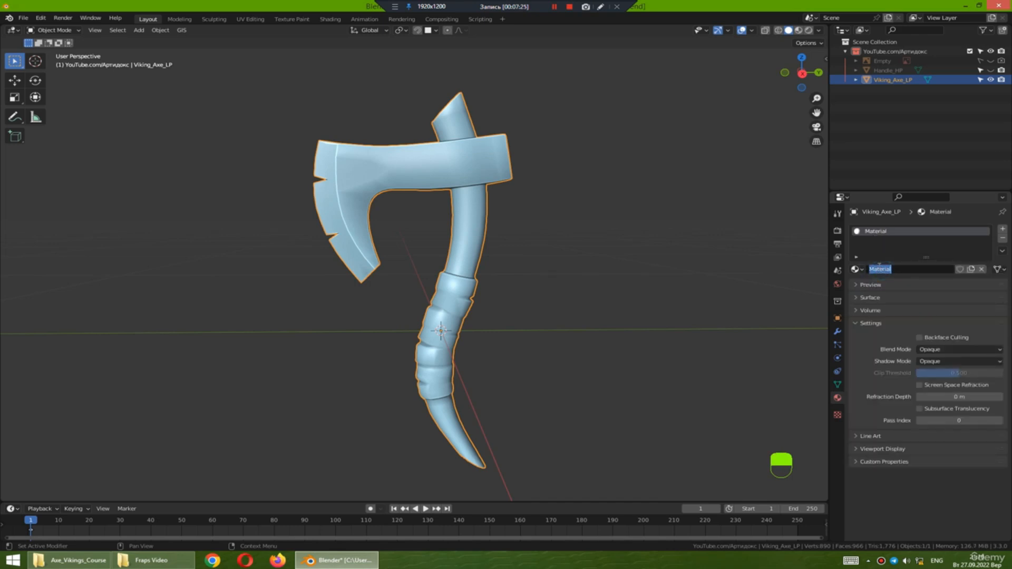
pyautogui.write('Axe_vikings')
pyautogui.press('Left')
pyautogui.press('Left')
pyautogui.press('Left')
pyautogui.press('Left')
pyautogui.press('Left')
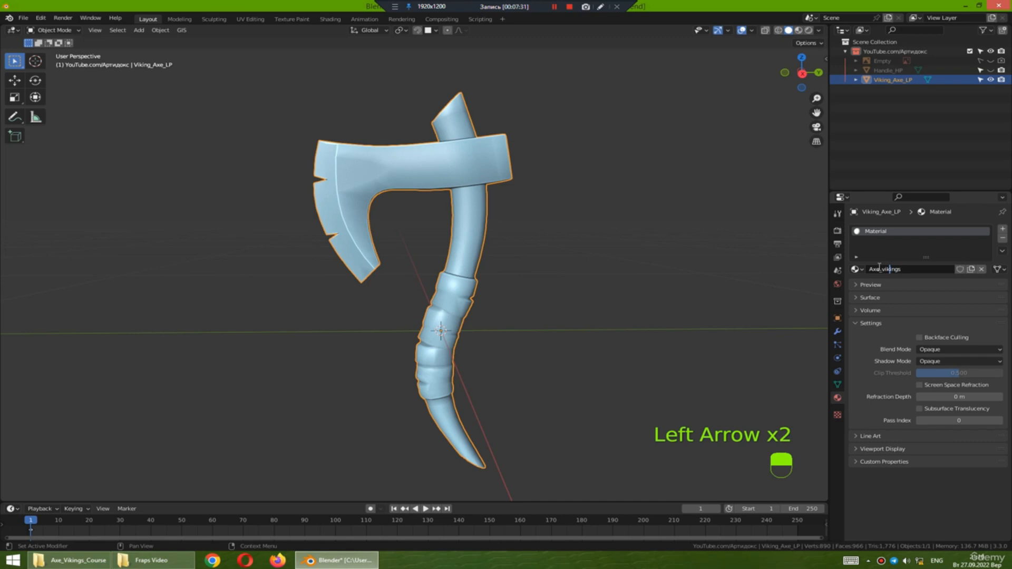
pyautogui.press('BackSpace')
pyautogui.write('V')
pyautogui.press('Return')
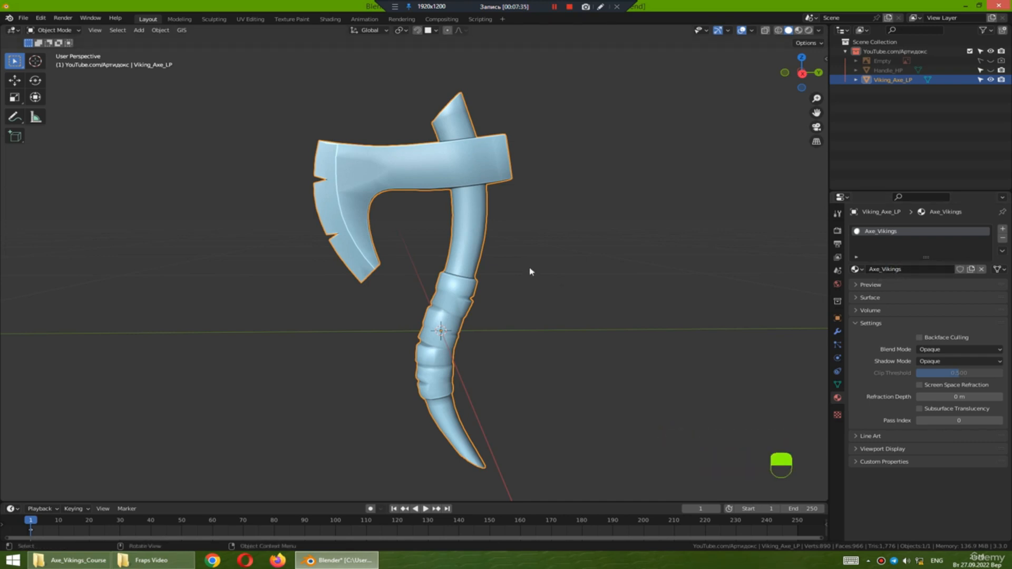
# - Examine the surface settings of the Axe_Vikings material
pyautogui.moveTo(530, 271); pyautogui.dragTo(519, 262, button='middle')
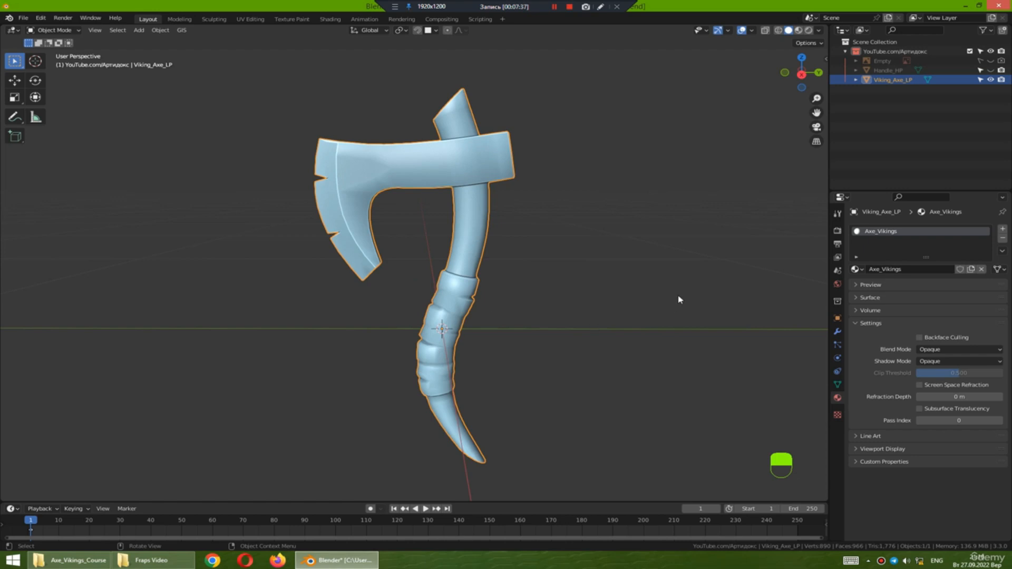
pyautogui.click(862, 298)
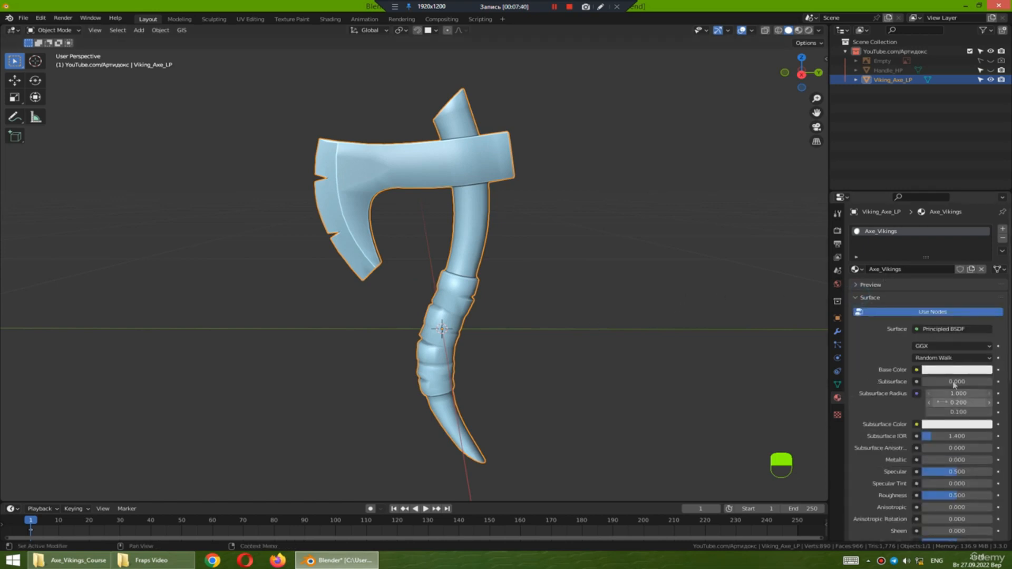
pyautogui.click(856, 299)
pyautogui.moveTo(668, 289); pyautogui.dragTo(677, 293, button='middle')
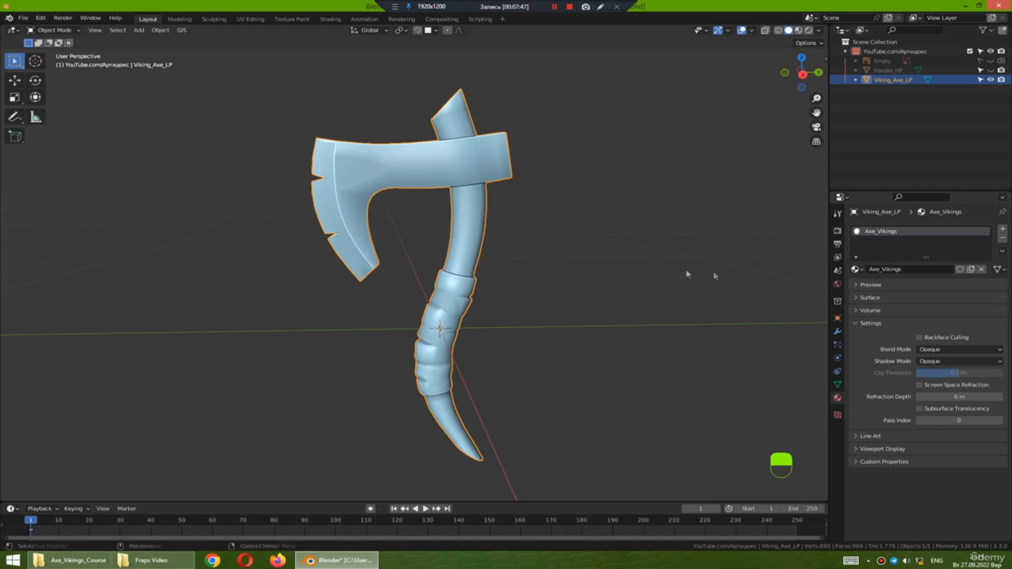
# - Export the low-poly axe as FBX to the Axe_Vikings_Course folder, limited to Selected Objects
pyautogui.click(23, 17)
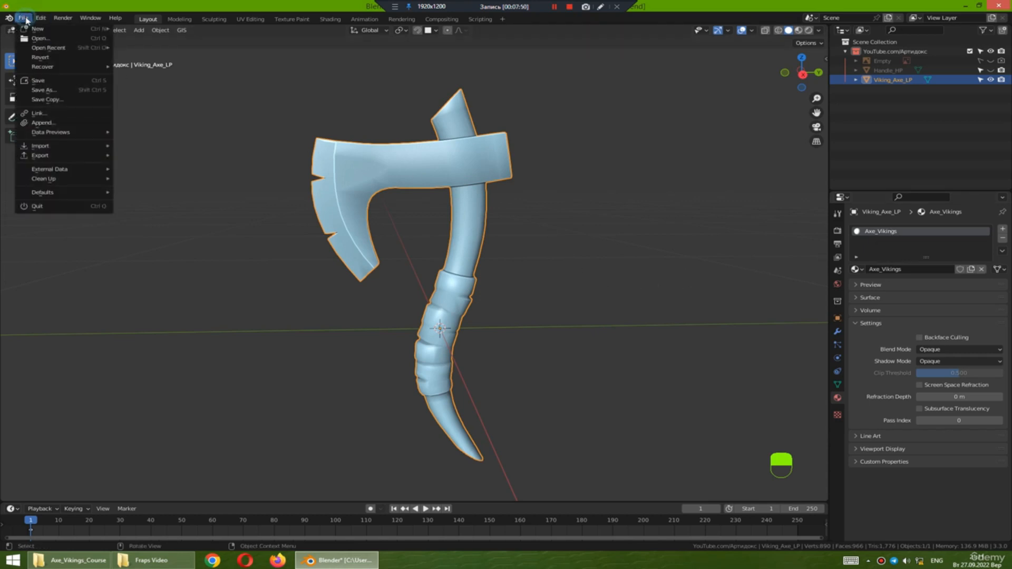
pyautogui.moveTo(52, 149)
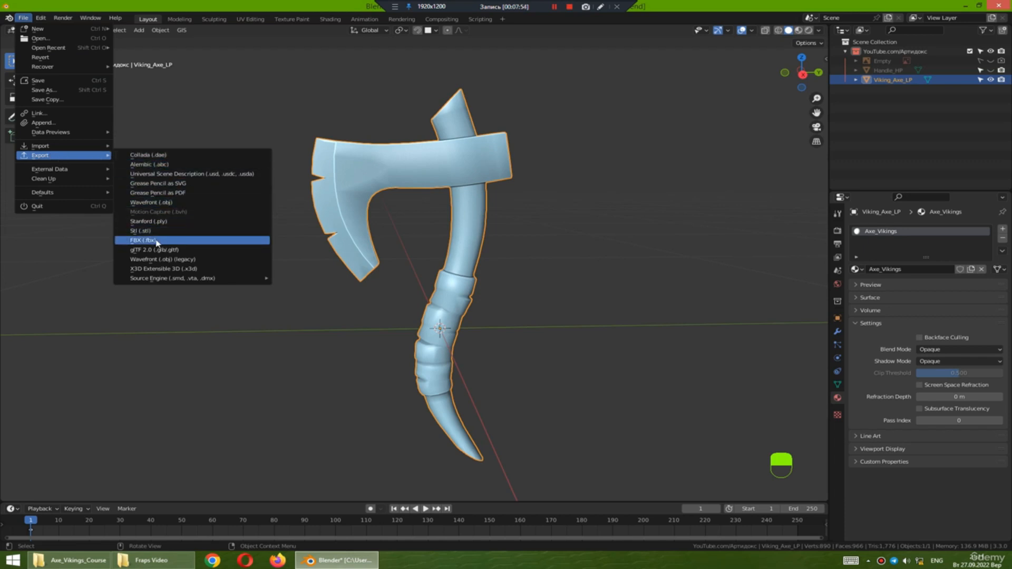
pyautogui.click(154, 240)
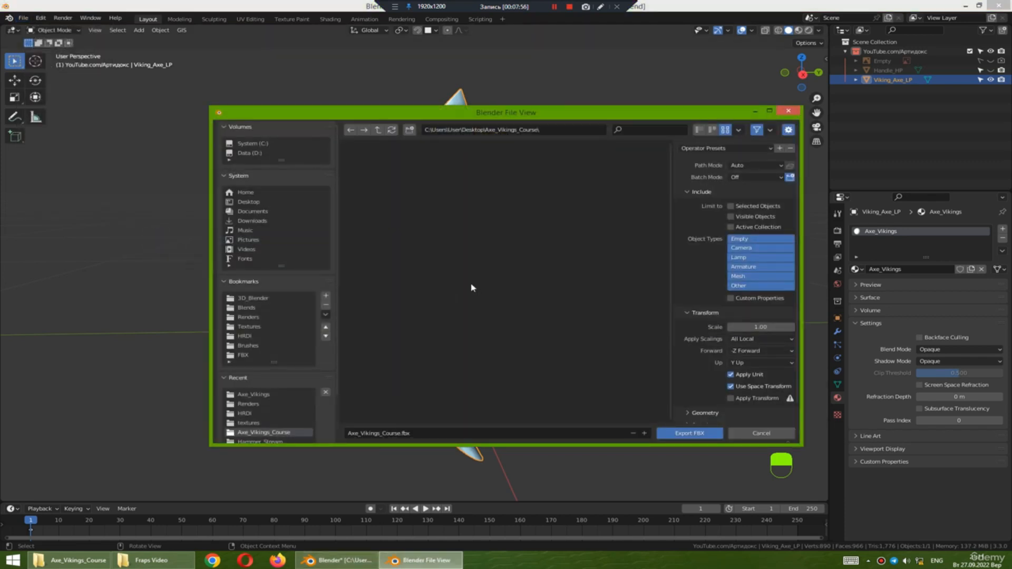
pyautogui.click(730, 207)
pyautogui.click(399, 433)
pyautogui.click(688, 434)
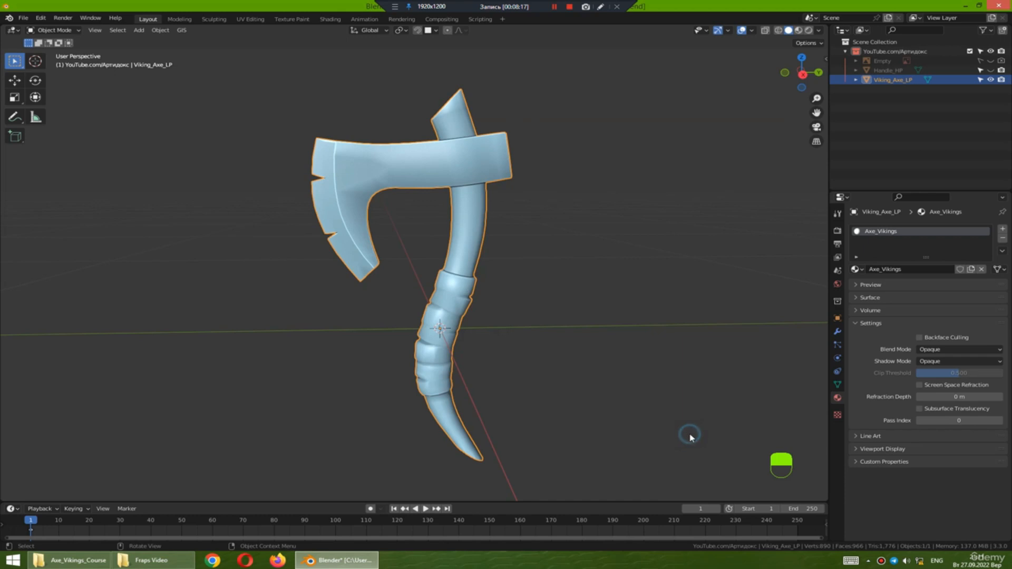
# - Hide Viking_Axe_LP, then show and select the high-poly Handle_HP
pyautogui.moveTo(586, 327); pyautogui.dragTo(654, 210, button='middle')
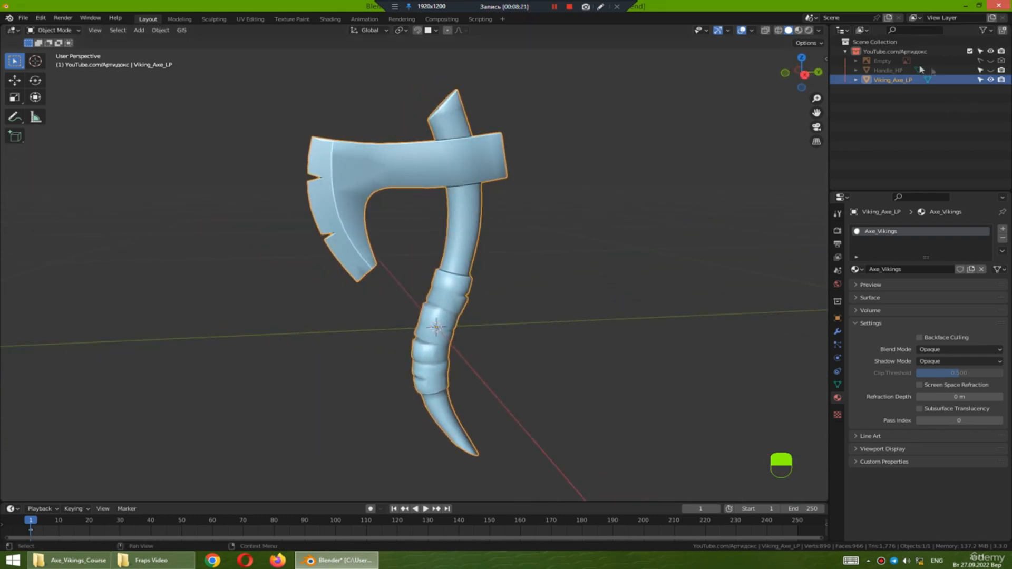
pyautogui.click(990, 80)
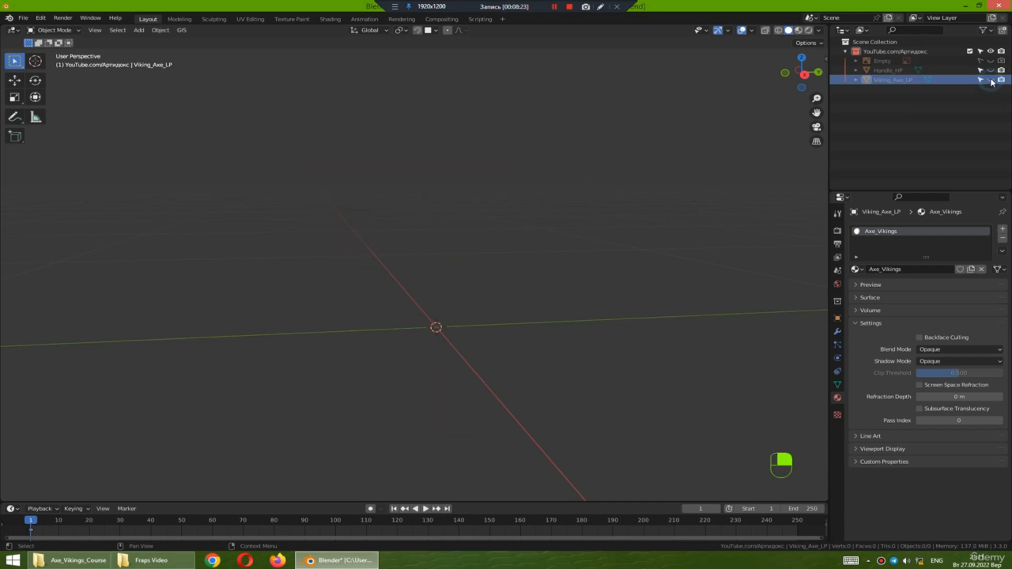
pyautogui.click(990, 70)
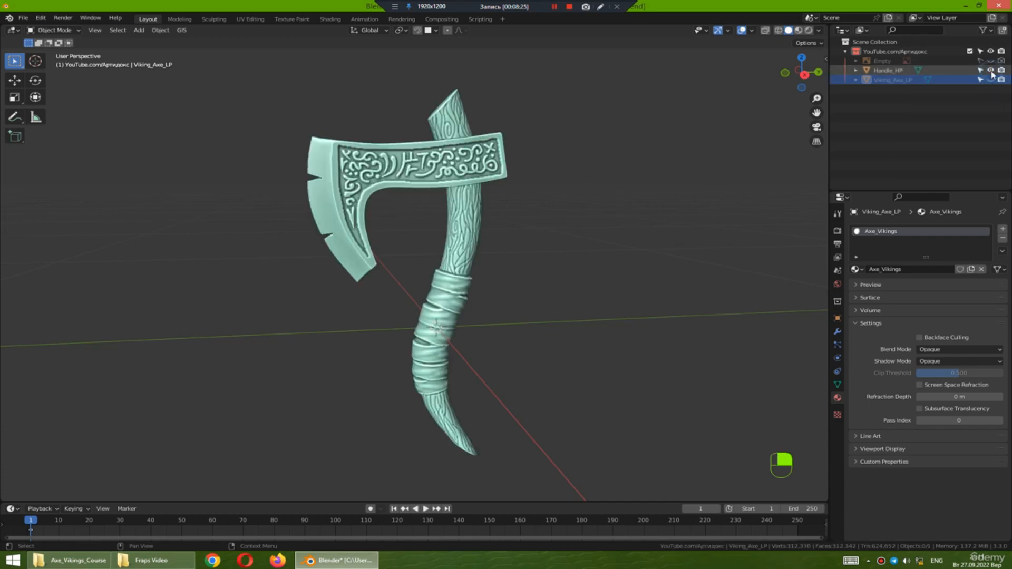
pyautogui.click(899, 72)
# - Apply Shade Smooth to the high-poly axe Handle_HP
pyautogui.moveTo(508, 224); pyautogui.dragTo(506, 211, button='middle')
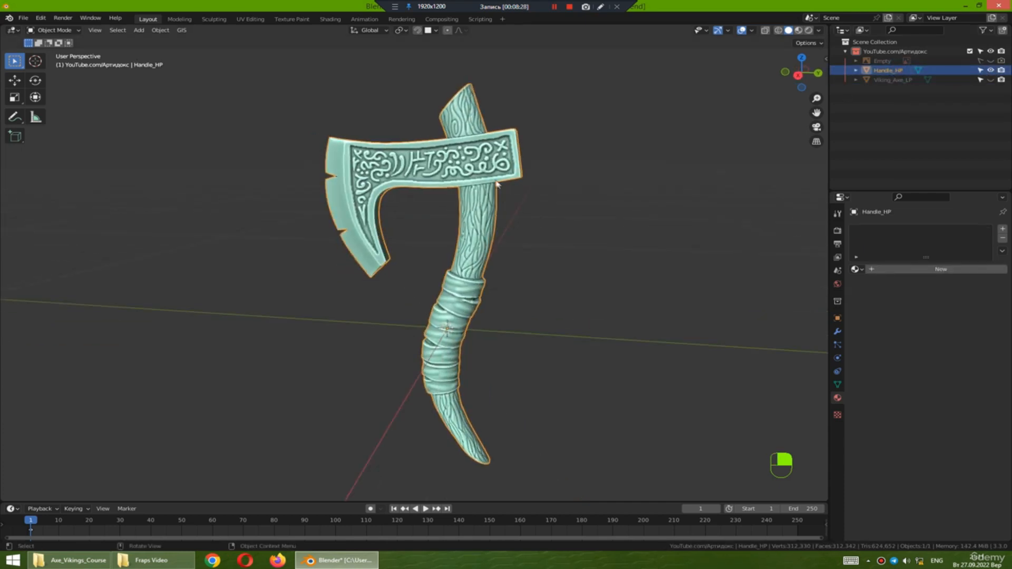
pyautogui.scroll(5, 504, 168)
pyautogui.keyDown('shift'); pyautogui.moveTo(625, 107); pyautogui.dragTo(448, 279, button='middle'); pyautogui.keyUp('shift')
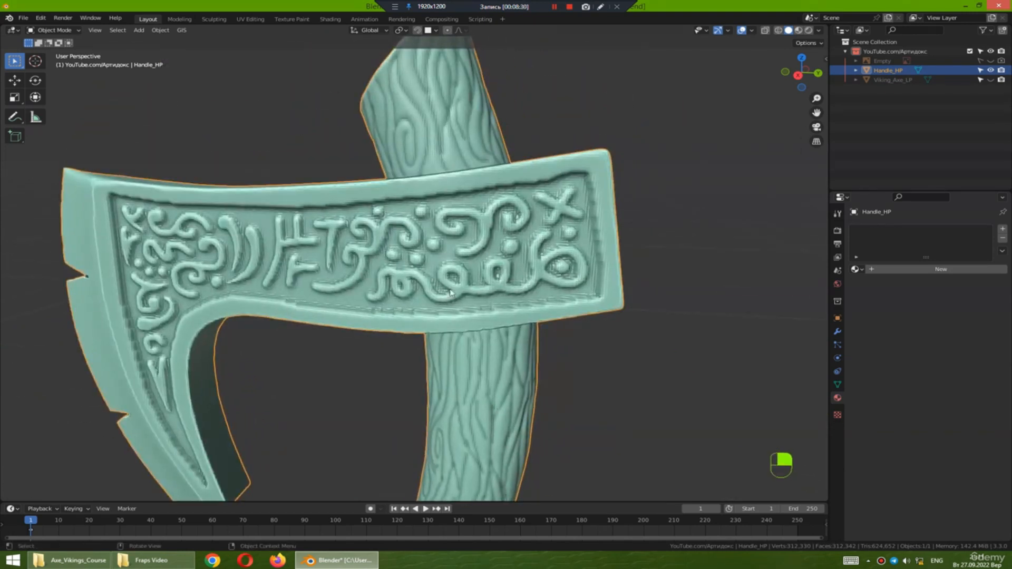
pyautogui.scroll(6, 448, 279)
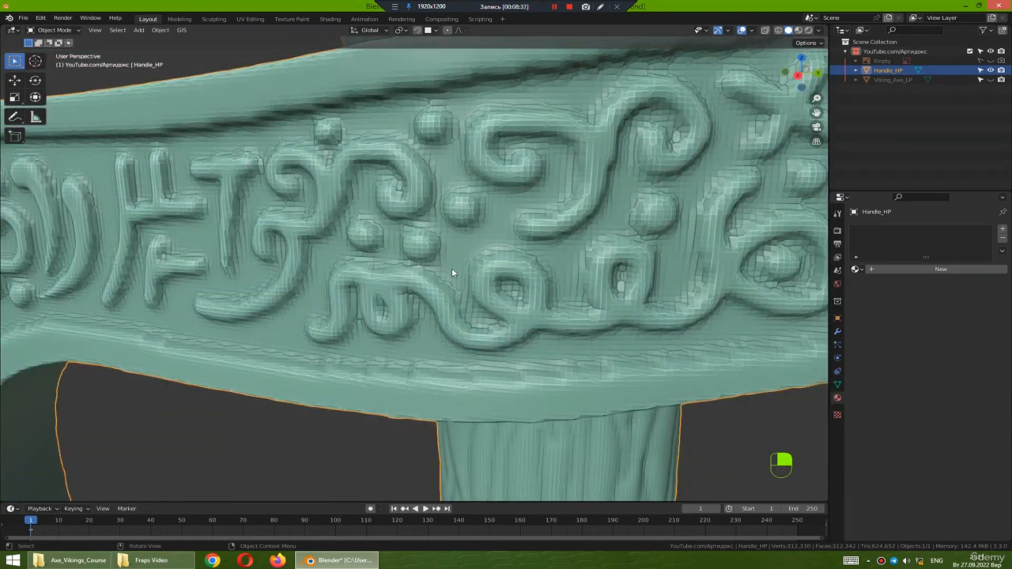
pyautogui.rightClick(451, 268)
pyautogui.click(419, 289)
pyautogui.rightClick(535, 259)
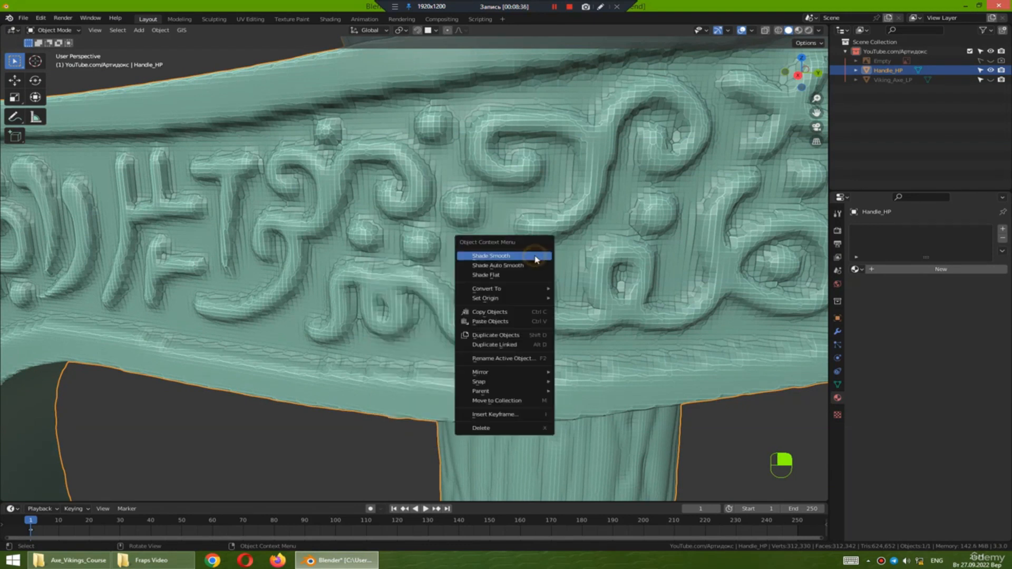
pyautogui.click(514, 256)
pyautogui.scroll(-6, 510, 258)
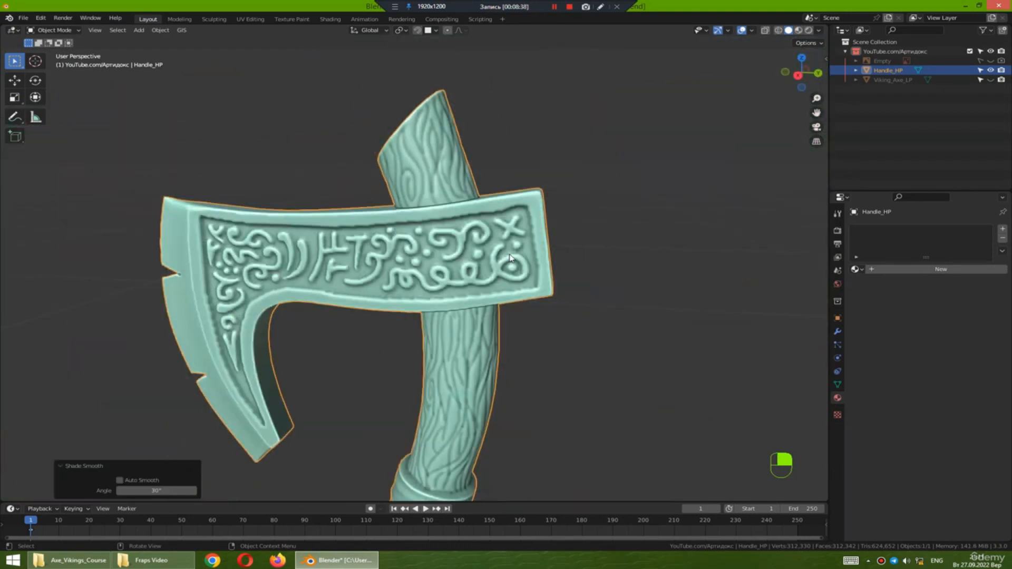
# - Examine the smoothed engravings on the high-poly axe head, toggling X-ray and reselecting the axe
pyautogui.hotkey('alt', 'z')
pyautogui.moveTo(508, 259); pyautogui.dragTo(297, 276, button='middle')
pyautogui.scroll(2, 296, 276)
pyautogui.hotkey('alt', 'z')
pyautogui.hotkey('alt', 'a')
pyautogui.keyDown('alt'); pyautogui.moveTo(217, 311); pyautogui.dragTo(335, 277, button='middle'); pyautogui.keyUp('alt')
pyautogui.click(485, 232)
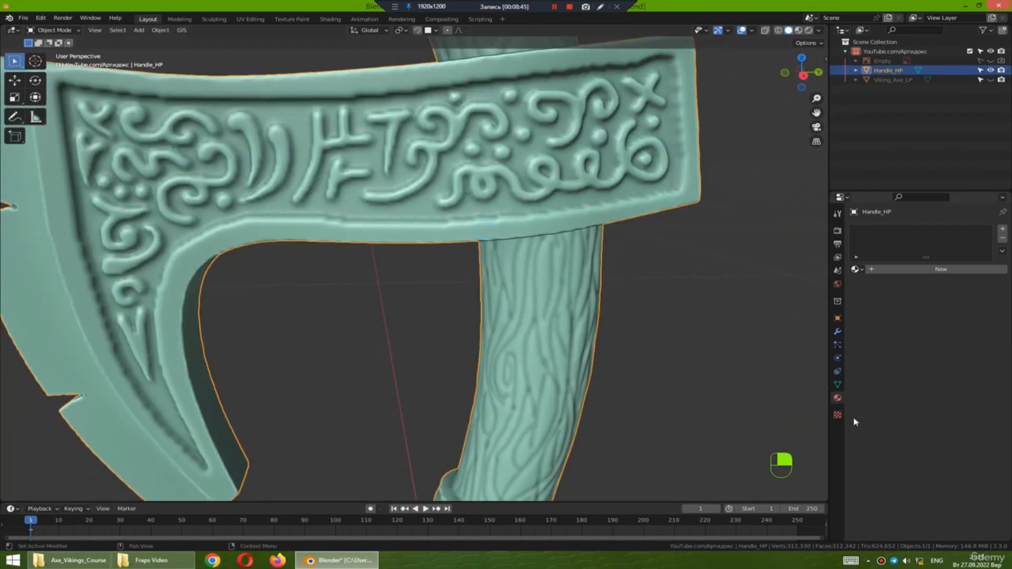
# - Open the high-poly mesh's normals settings and examine the blade notches and the junction between handle and axe head
pyautogui.click(837, 385)
pyautogui.moveTo(686, 409); pyautogui.dragTo(514, 286, button='middle')
pyautogui.scroll(3, 514, 286)
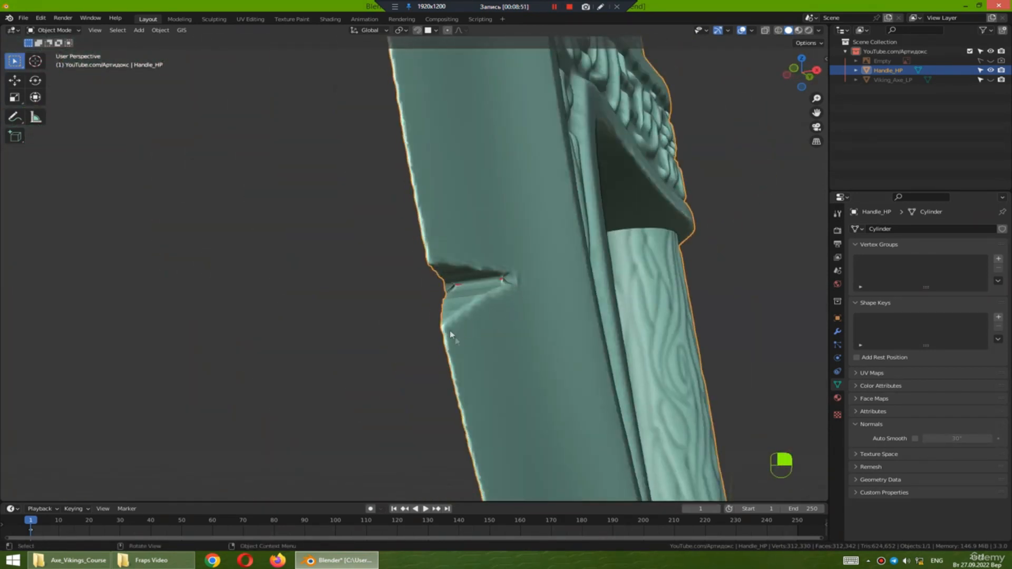
pyautogui.keyDown('shift'); pyautogui.moveTo(423, 166); pyautogui.dragTo(427, 293, button='middle'); pyautogui.keyUp('shift')
pyautogui.scroll(-3, 414, 273)
pyautogui.click(510, 197)
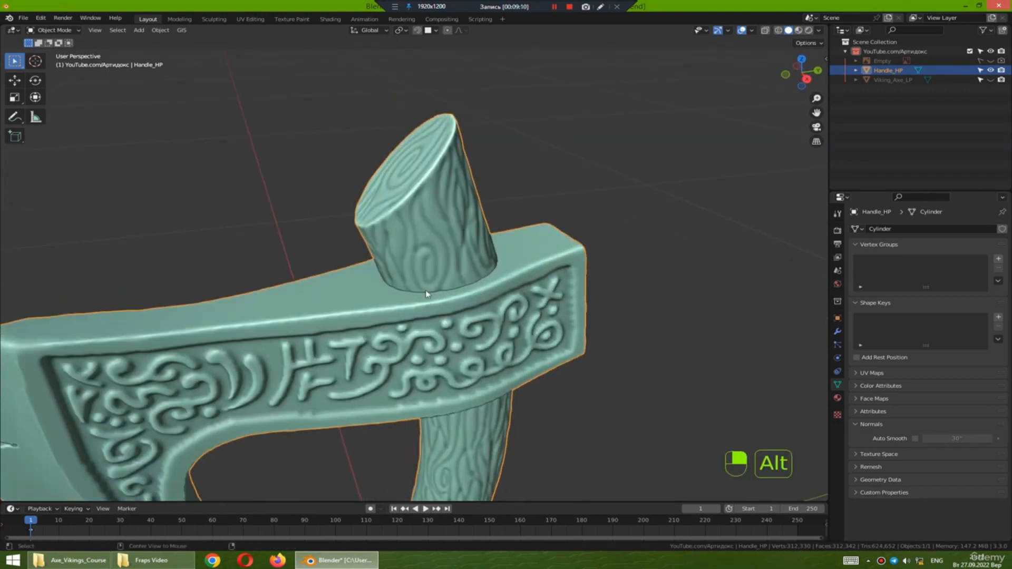
pyautogui.scroll(6, 426, 294)
pyautogui.moveTo(524, 262); pyautogui.dragTo(510, 241, button='middle')
pyautogui.moveTo(311, 298); pyautogui.dragTo(420, 275, button='middle')
pyautogui.scroll(-6, 433, 273)
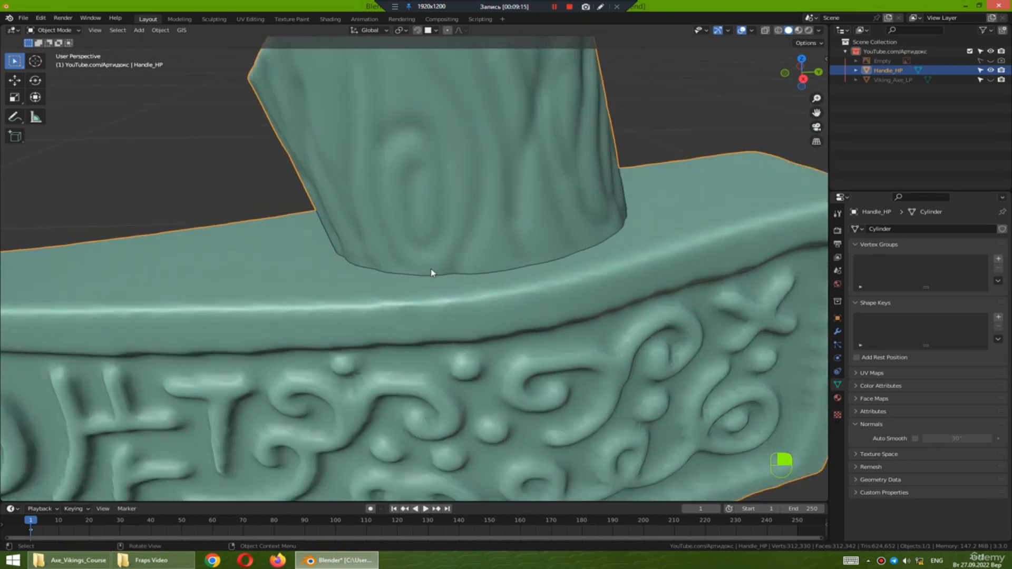
pyautogui.scroll(-2, 432, 273)
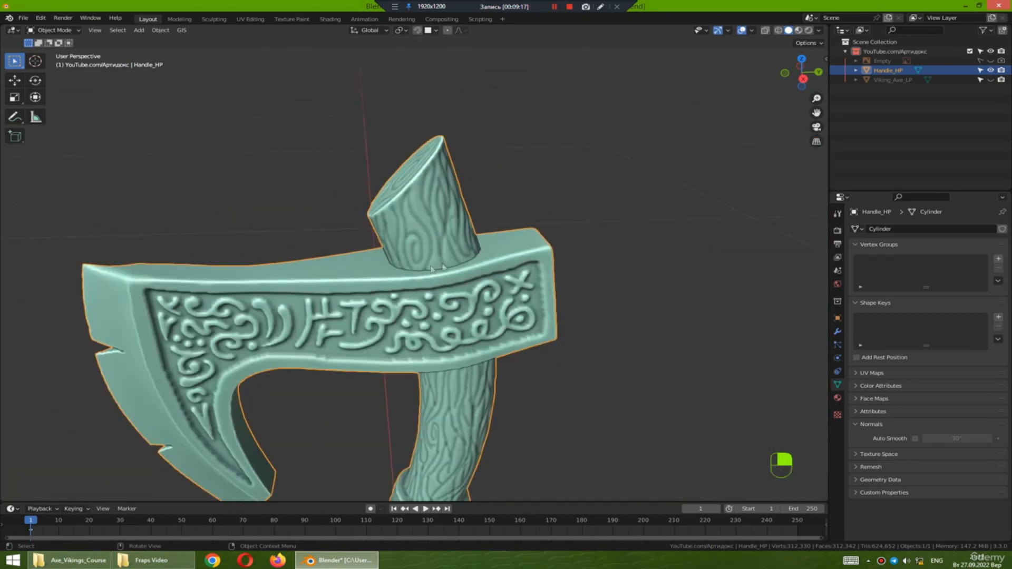
# - Add a Remesh modifier to the high-poly axe Handle_HP
pyautogui.moveTo(442, 299); pyautogui.dragTo(474, 264, button='middle')
pyautogui.keyDown('shift'); pyautogui.moveTo(484, 366); pyautogui.dragTo(477, 209, button='middle'); pyautogui.keyUp('shift')
pyautogui.scroll(3, 477, 209)
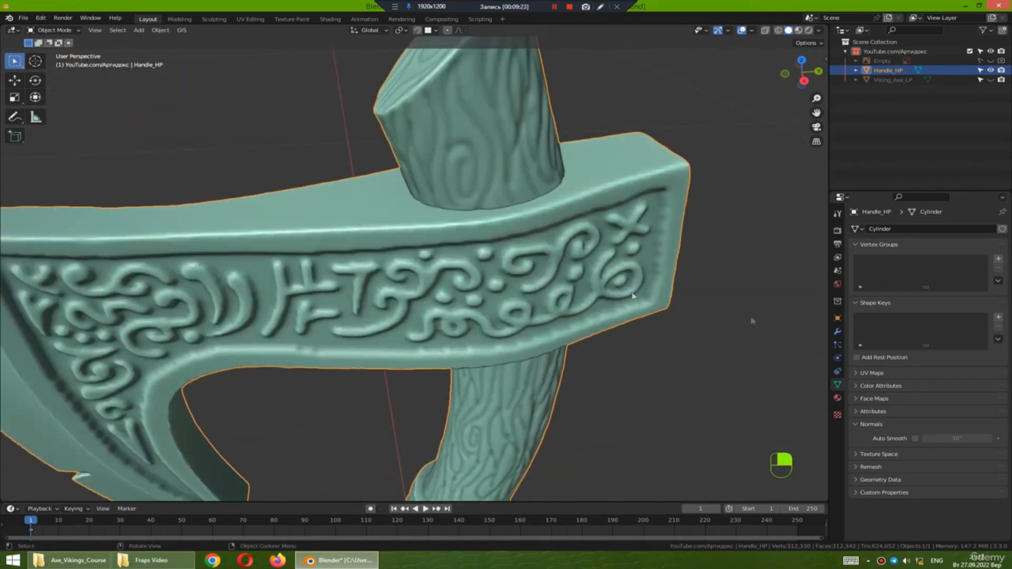
pyautogui.click(837, 333)
pyautogui.click(861, 235)
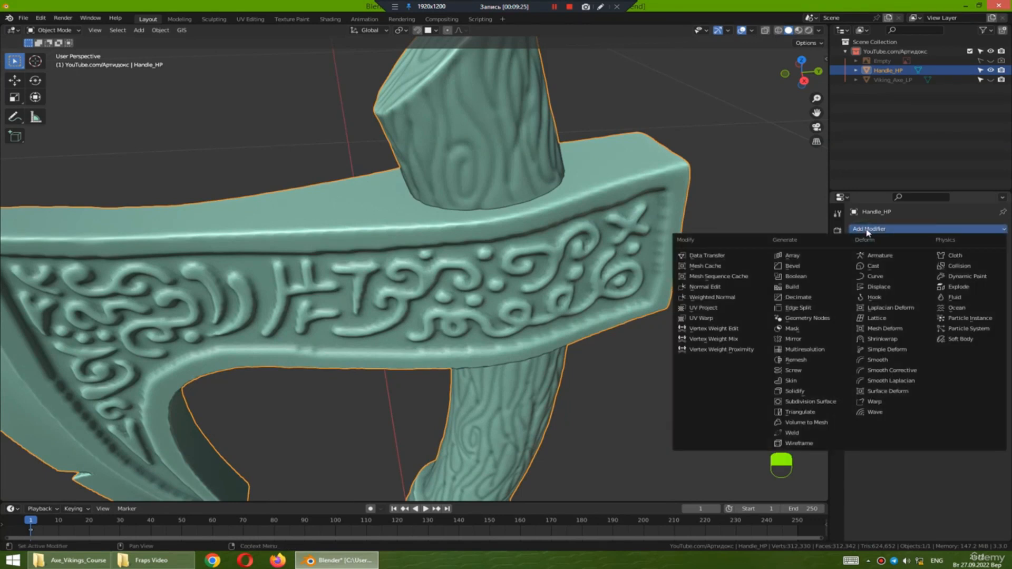
pyautogui.click(796, 360)
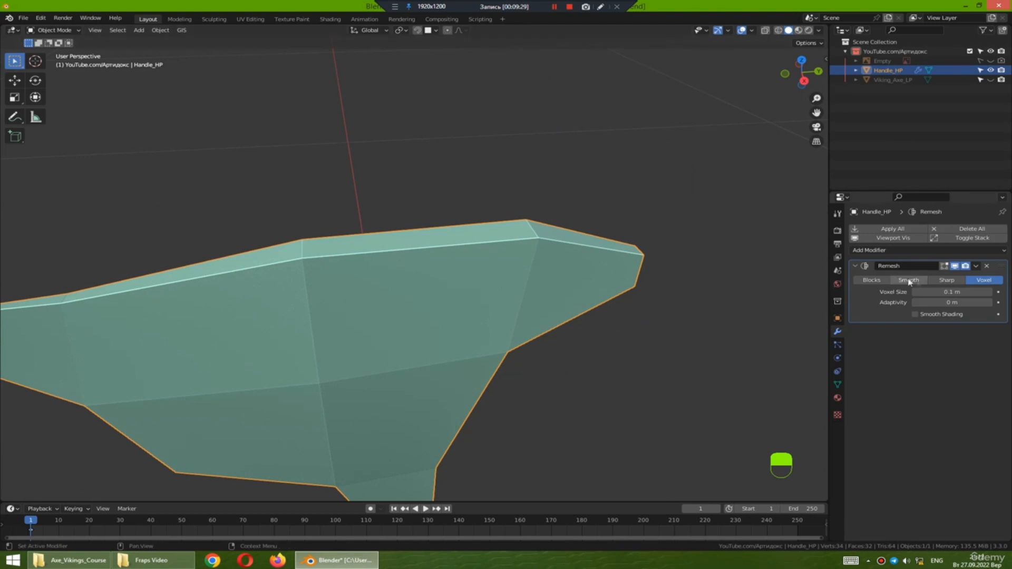
# - Try Remesh voxel sizes of 0.01 m and 0.005 m on the high-poly axe
pyautogui.click(940, 290)
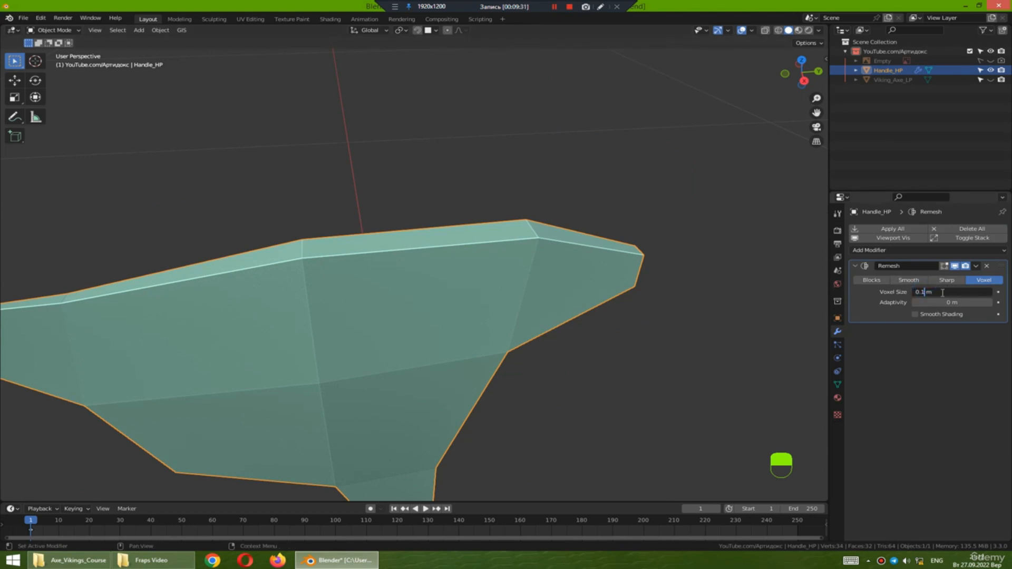
pyautogui.press('Return')
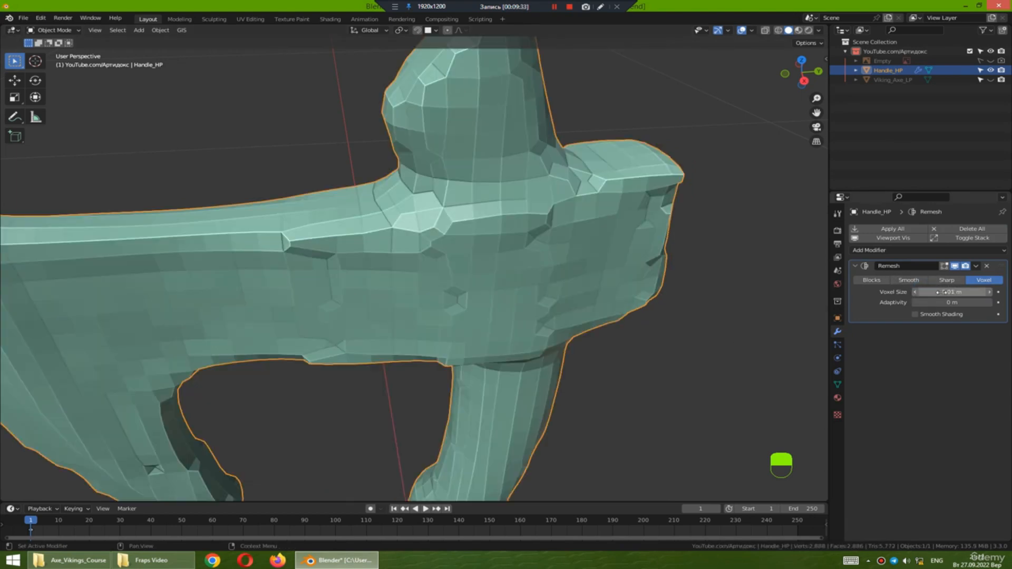
pyautogui.click(937, 292)
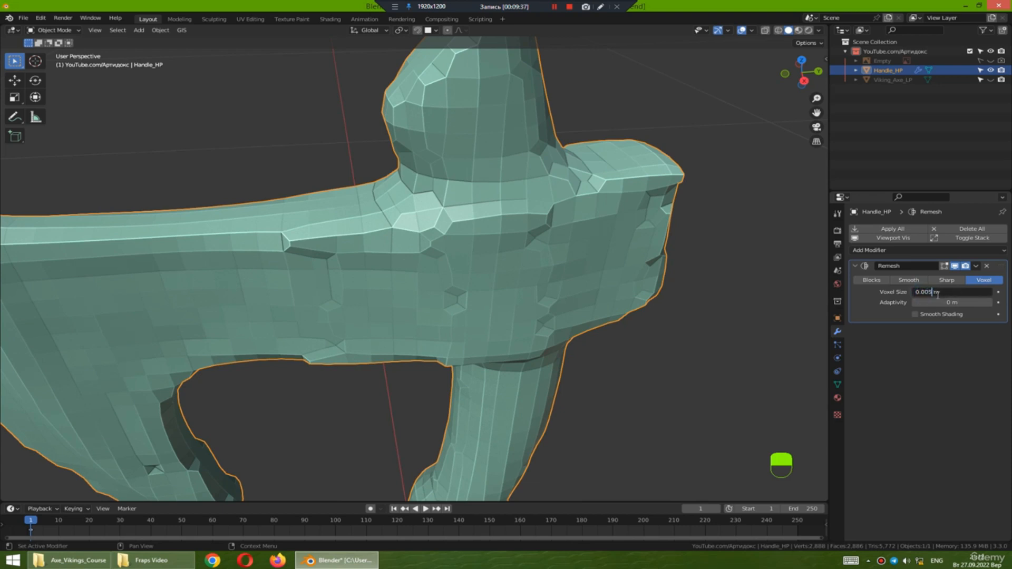
pyautogui.press('Return')
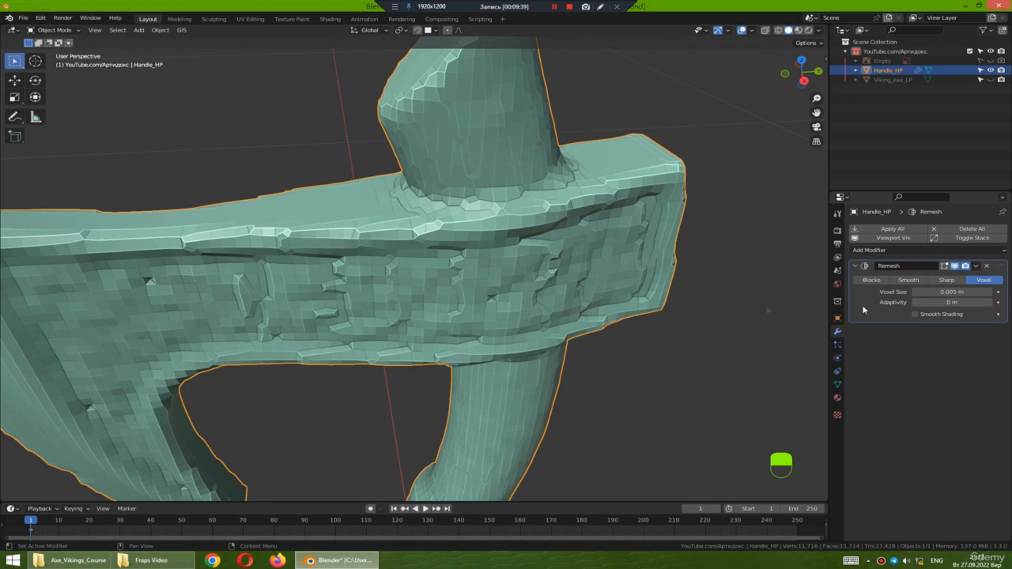
pyautogui.scroll(3, 583, 255)
pyautogui.keyDown('shift'); pyautogui.moveTo(460, 156); pyautogui.dragTo(514, 301, button='middle'); pyautogui.keyUp('shift')
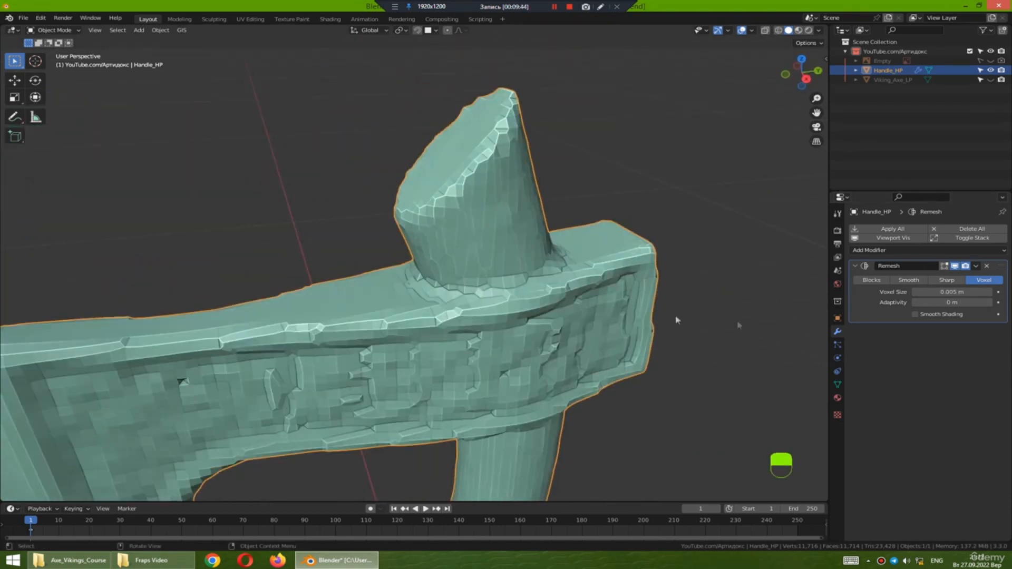
# - Set the Remesh modifier's voxel size to 0.001 m
pyautogui.click(942, 292)
pyautogui.click(929, 292)
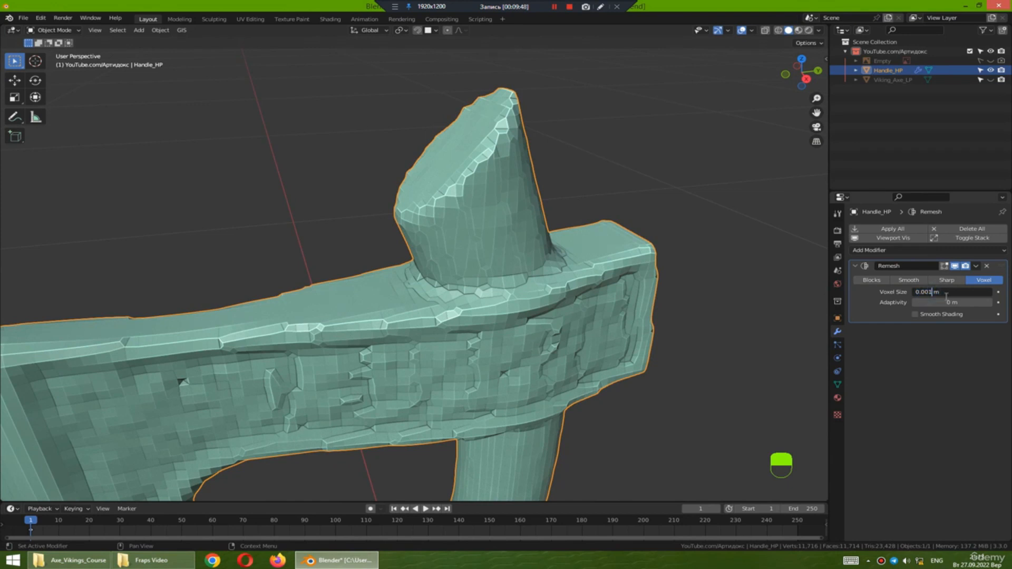
pyautogui.press('Return')
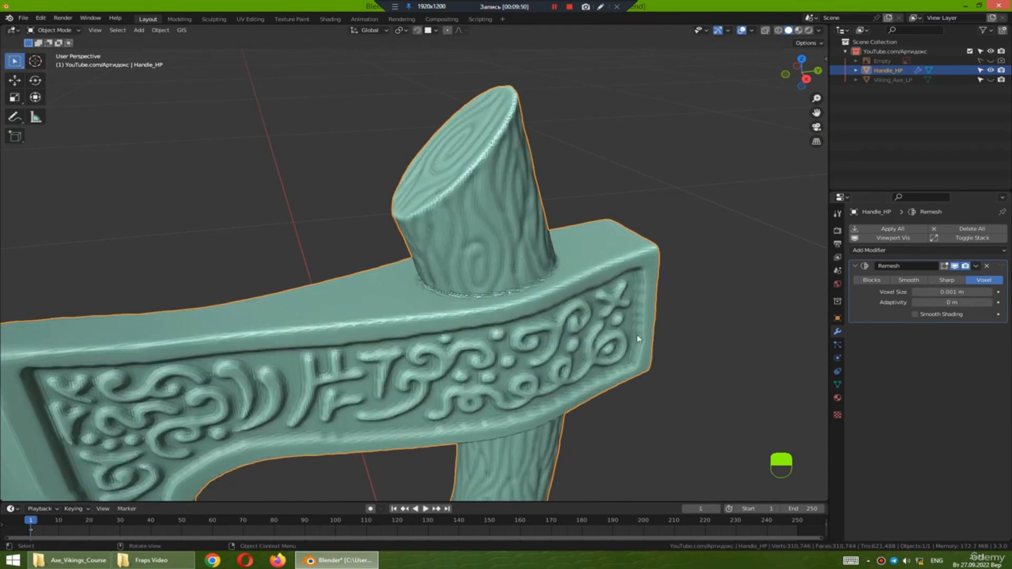
# - Examine the remeshed seam where the handle meets the axe head, and the engraved surface around it
pyautogui.scroll(8, 508, 334)
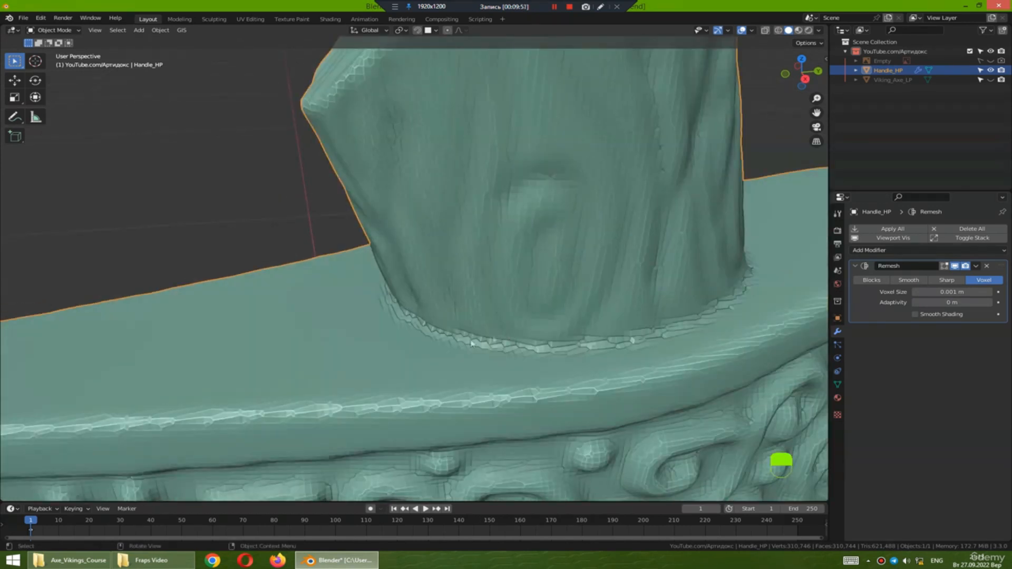
pyautogui.moveTo(475, 301)
pyautogui.mouseDown()
pyautogui.moveTo(478, 343)
pyautogui.moveTo(435, 373)
pyautogui.mouseUp()
pyautogui.moveTo(479, 357)
pyautogui.mouseDown(button='right')
pyautogui.moveTo(475, 282)
pyautogui.moveTo(466, 362)
pyautogui.mouseUp(button='right')
pyautogui.scroll(-6, 466, 362)
pyautogui.keyDown('shift'); pyautogui.moveTo(466, 362); pyautogui.dragTo(467, 274, button='middle'); pyautogui.keyUp('shift')
pyautogui.moveTo(467, 274); pyautogui.dragTo(479, 219, button='middle')
pyautogui.scroll(3, 479, 220)
pyautogui.scroll(1, 479, 220)
pyautogui.moveTo(502, 181); pyautogui.dragTo(452, 328, button='middle')
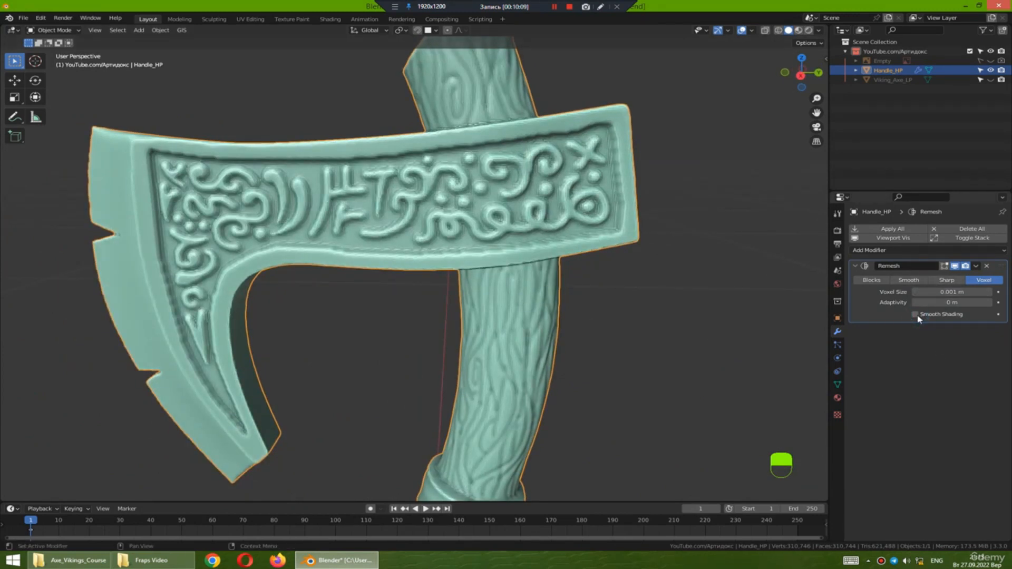
# - Enable Smooth Shading in the Remesh modifier and check the axe head and upper handle
pyautogui.moveTo(611, 257); pyautogui.dragTo(639, 319, button='middle')
pyautogui.scroll(2, 464, 289)
pyautogui.scroll(2, 485, 296)
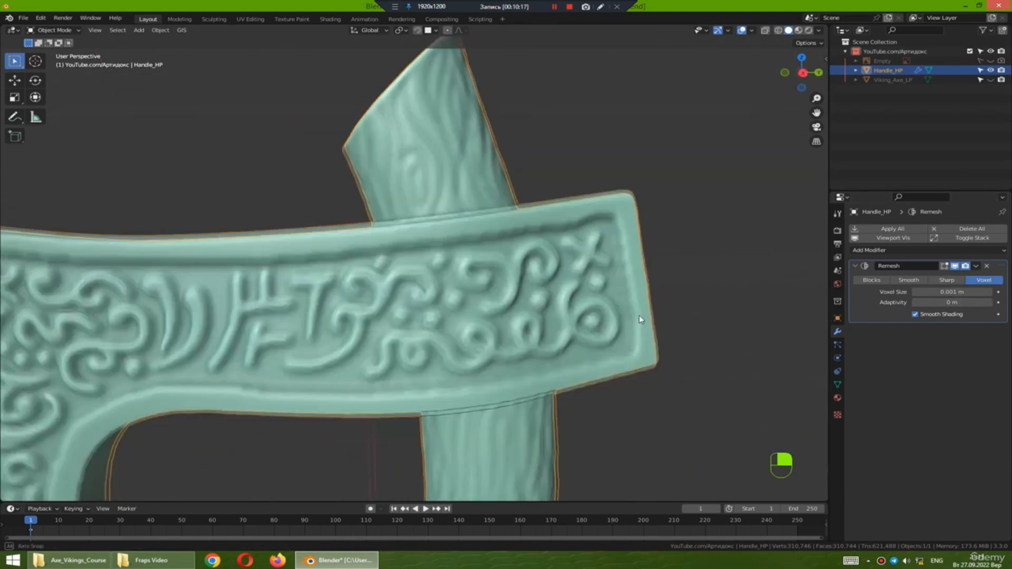
pyautogui.scroll(-4, 643, 318)
pyautogui.keyDown('shift'); pyautogui.moveTo(592, 346); pyautogui.dragTo(609, 263, button='middle'); pyautogui.keyUp('shift')
pyautogui.scroll(-2, 610, 265)
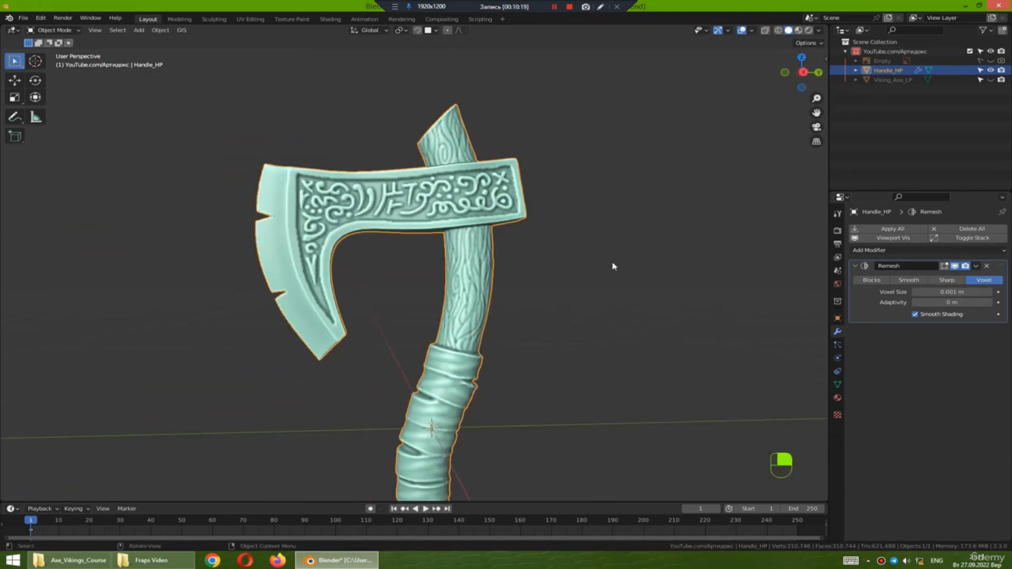
# - Compare the axe with and without the Remesh modifier by switching its viewport display off and on again, leaving the modifier unapplied
pyautogui.click(976, 266)
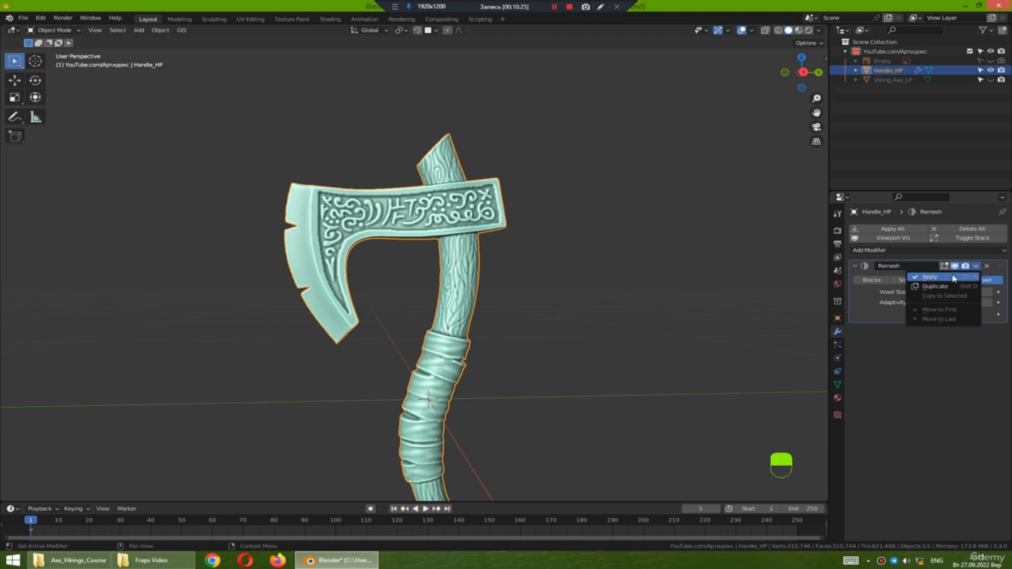
pyautogui.click(976, 266)
pyautogui.moveTo(781, 279); pyautogui.dragTo(565, 280, button='middle')
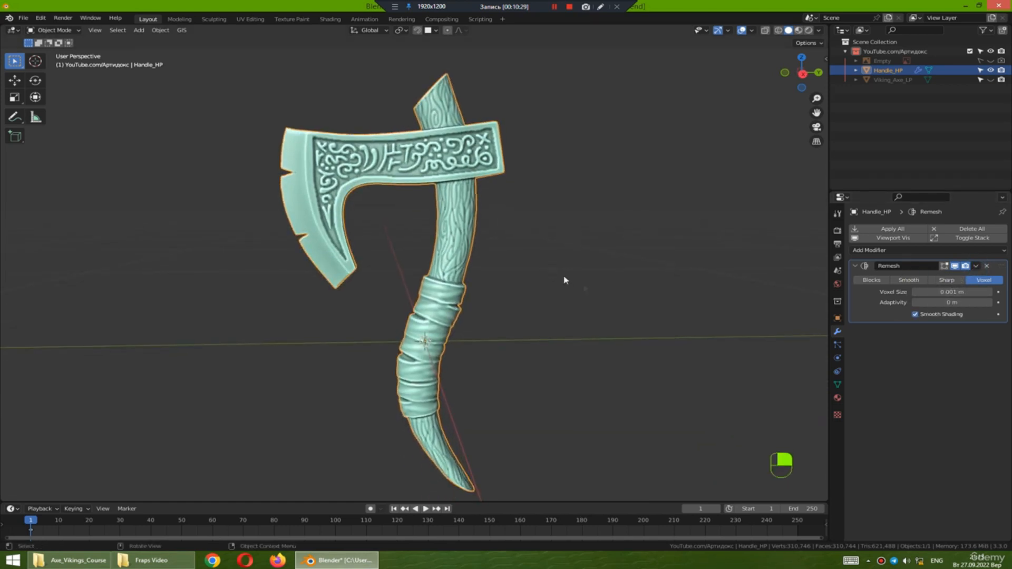
pyautogui.click(954, 266)
pyautogui.moveTo(561, 270); pyautogui.dragTo(524, 249, button='middle')
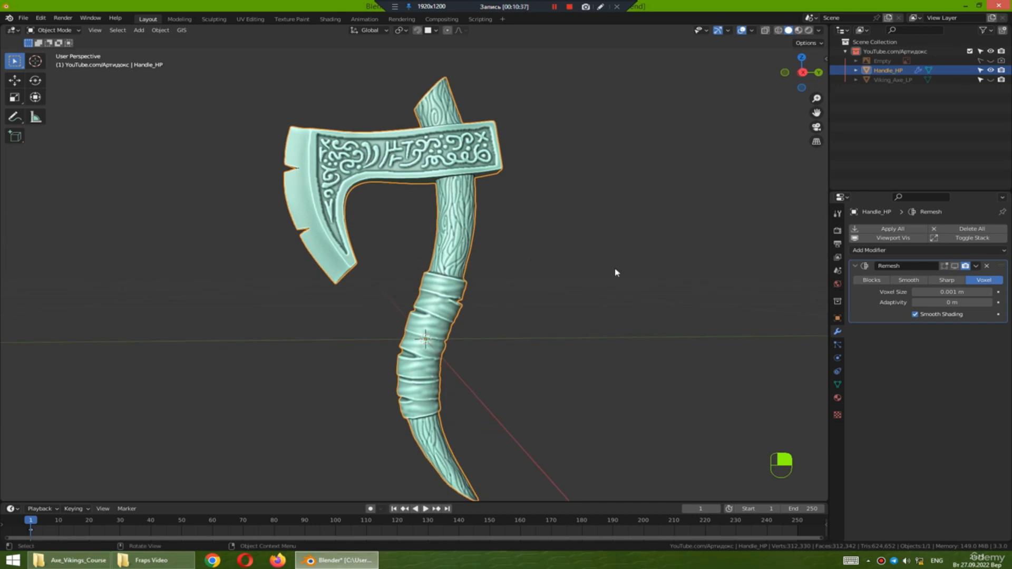
pyautogui.click(954, 266)
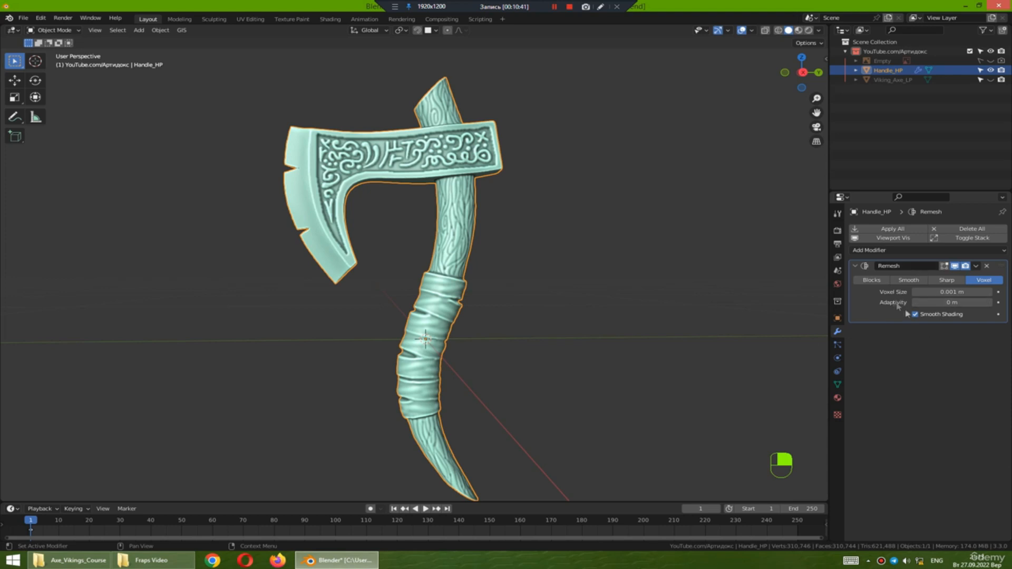
# - Export the selected high-poly axe to the Axe_Vikings_Course folder as Axe_Vikings_HP.fbx, limited to selected objects
pyautogui.moveTo(659, 287); pyautogui.dragTo(277, 168, button='middle')
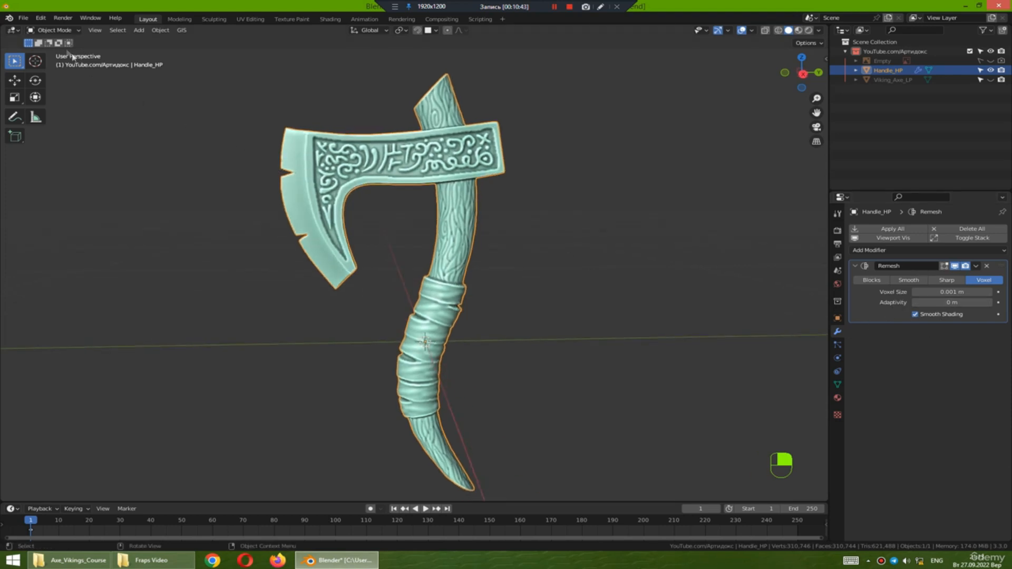
pyautogui.click(23, 18)
pyautogui.moveTo(84, 158)
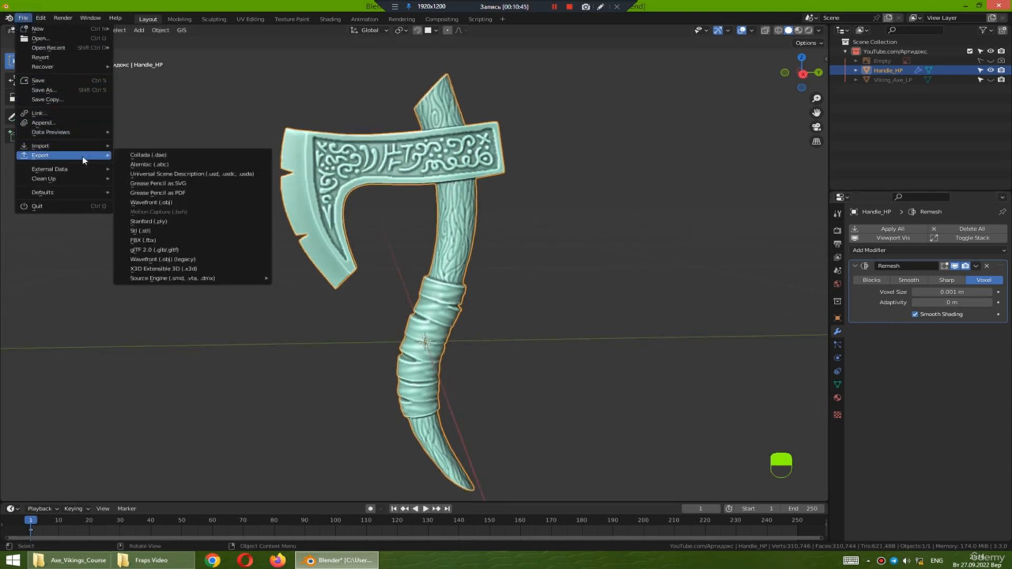
pyautogui.click(153, 241)
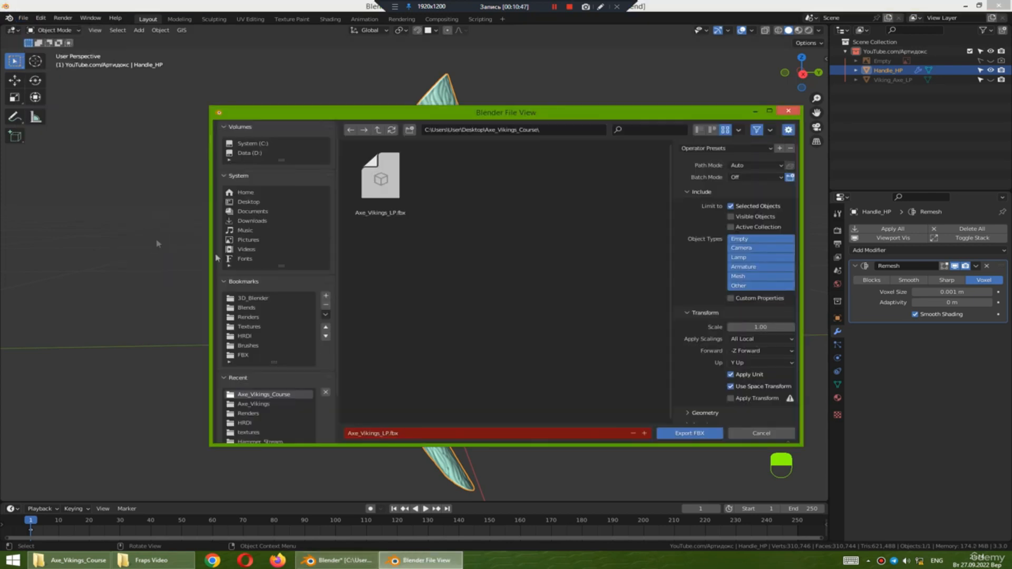
pyautogui.click(391, 433)
pyautogui.click(386, 433)
pyautogui.press('BackSpace')
pyautogui.write('H')
pyautogui.click(692, 435)
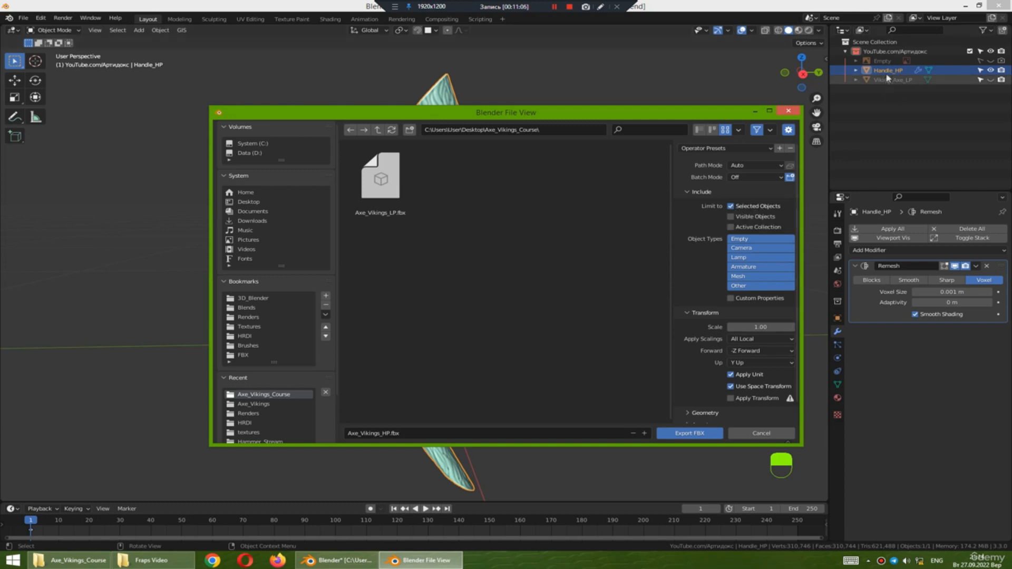
pyautogui.click(689, 433)
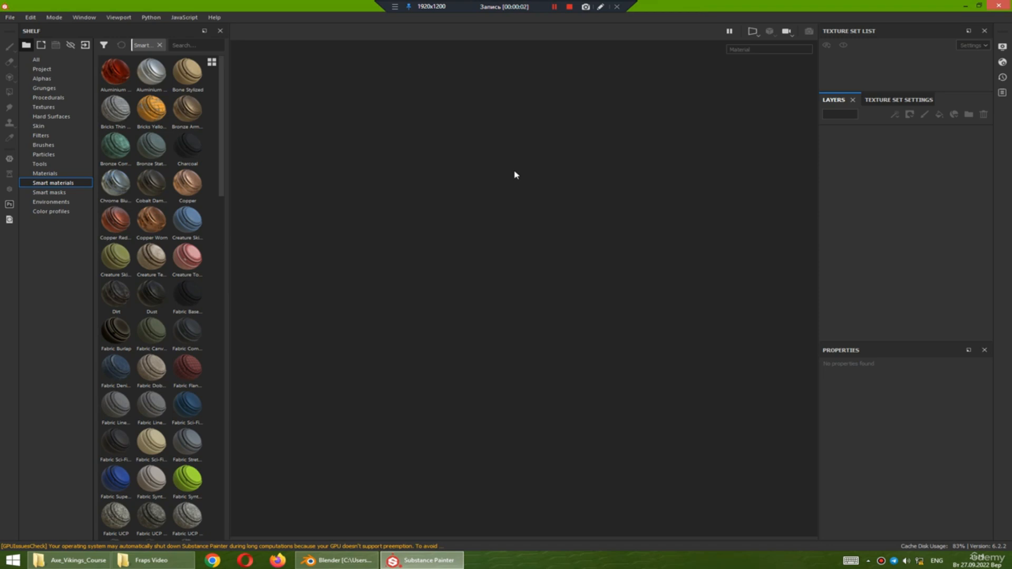
# - Start a new project in Substance Painter with the PBR - Metallic Roughness (allegorithmic) template
pyautogui.click(9, 18)
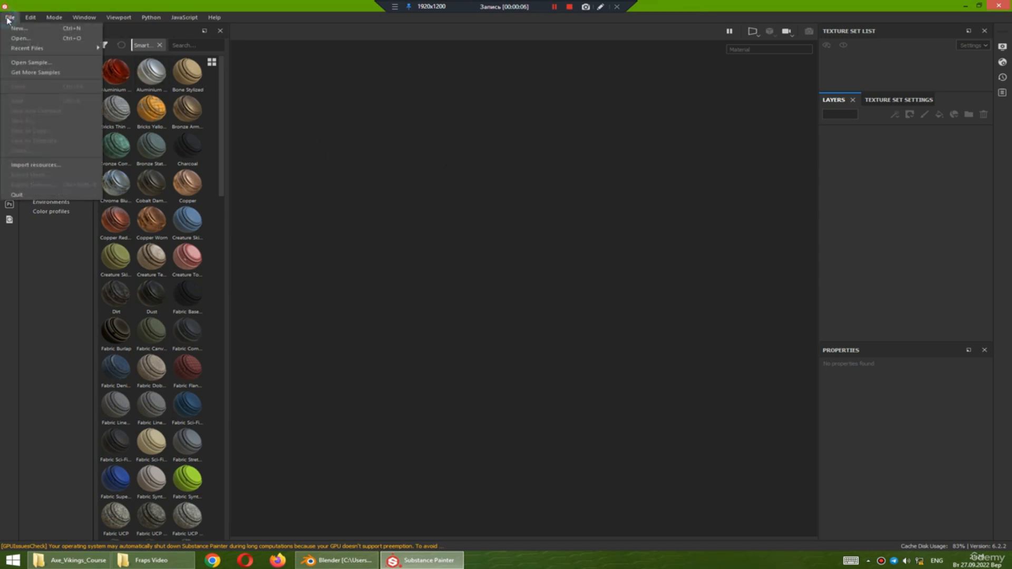
pyautogui.click(15, 30)
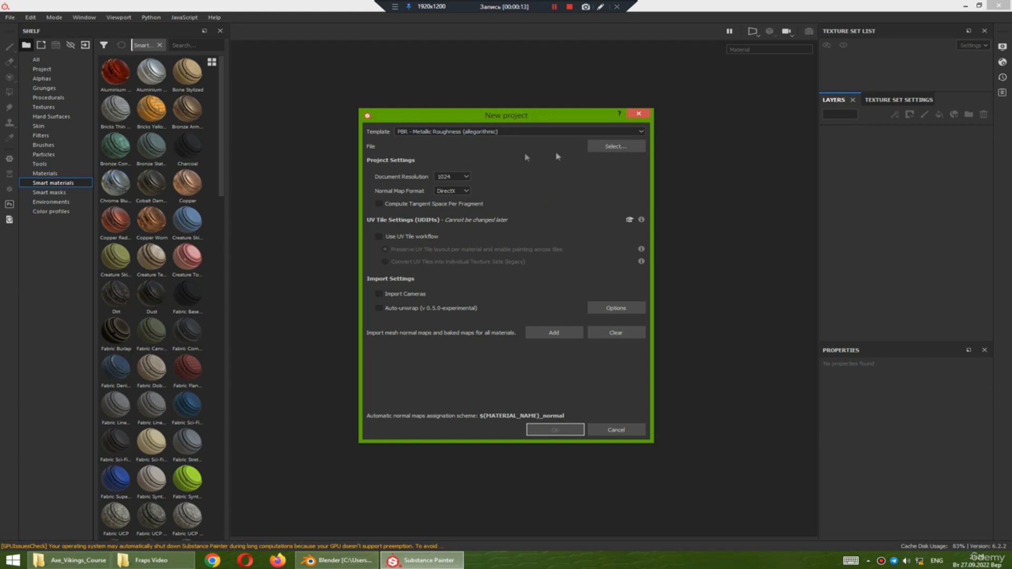
pyautogui.moveTo(477, 115); pyautogui.dragTo(480, 106)
pyautogui.click(451, 122)
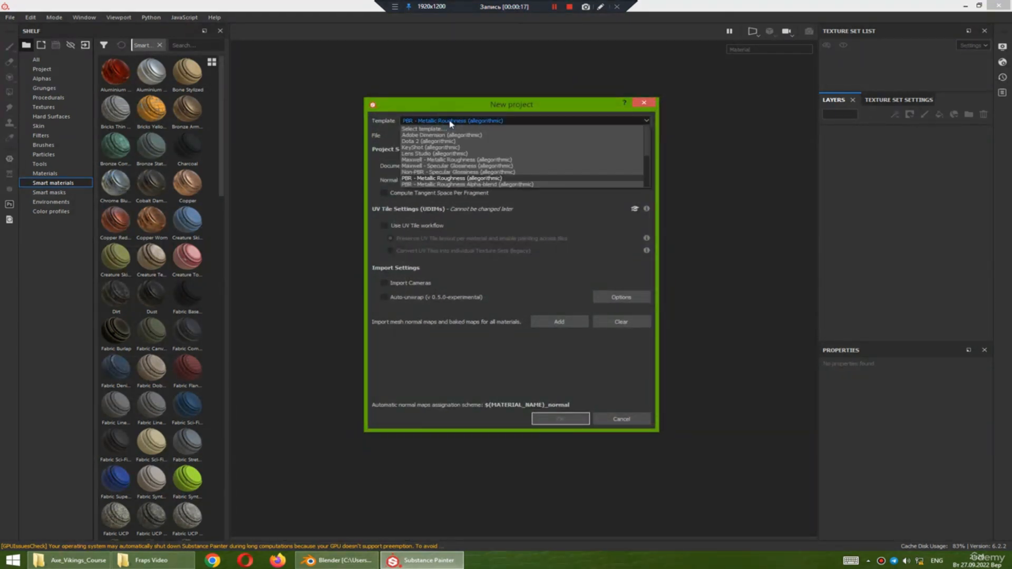
pyautogui.click(480, 179)
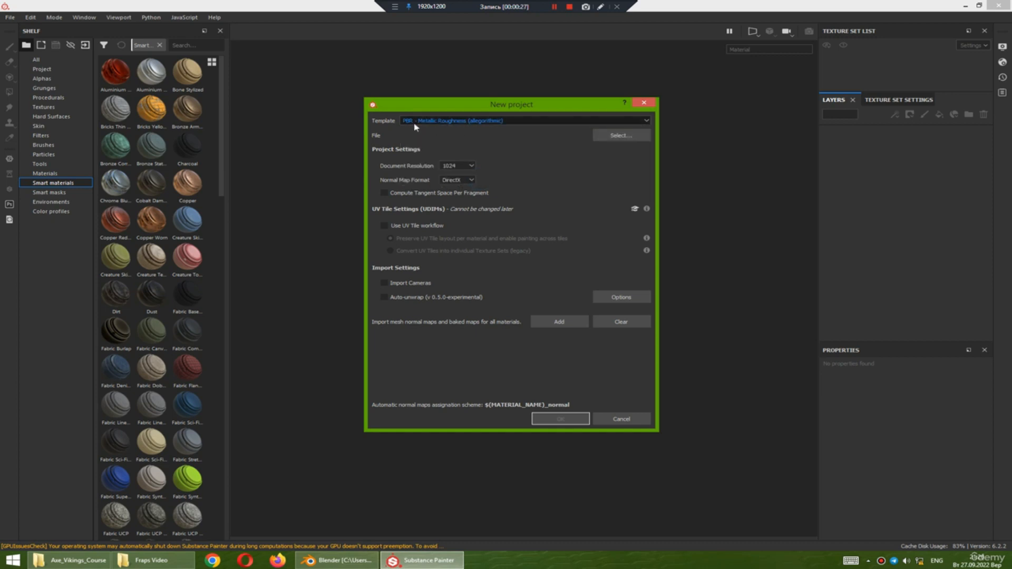
# - Choose Axe_Vikings_LP.fbx from the desktop folder Axe_Vikings_Course as the project mesh
pyautogui.click(621, 137)
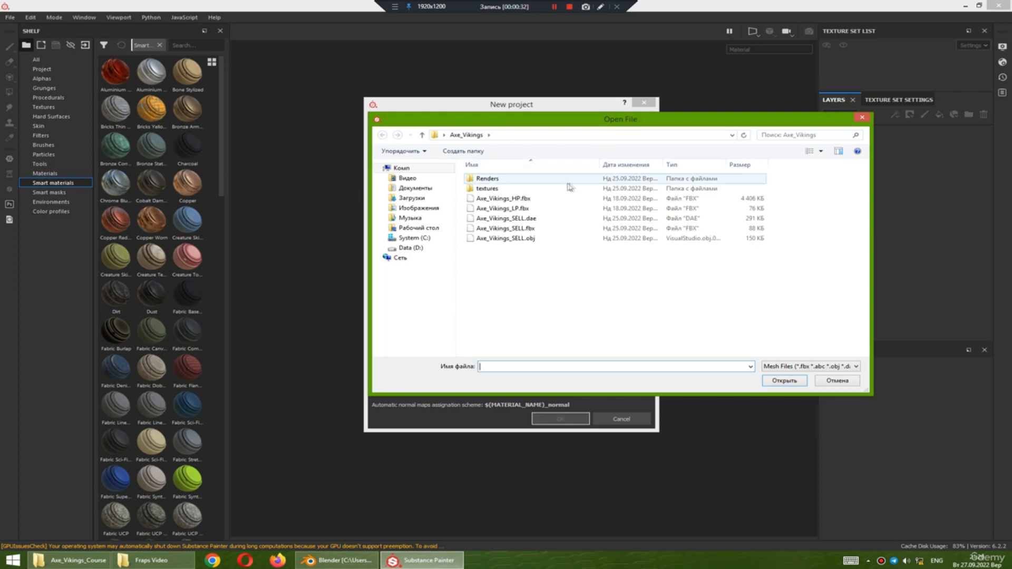
pyautogui.click(435, 230)
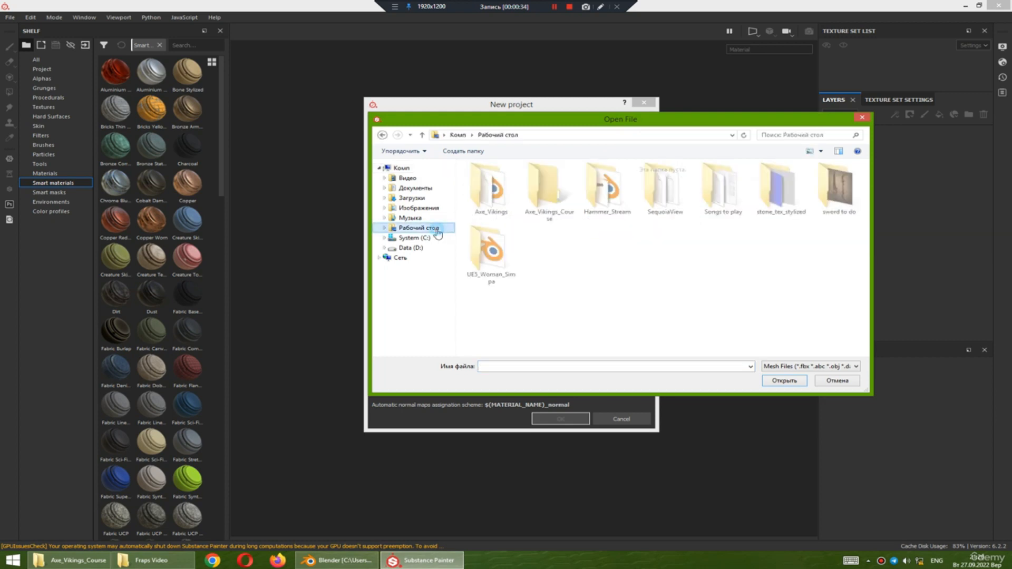
pyautogui.doubleClick(545, 184)
pyautogui.click(515, 190)
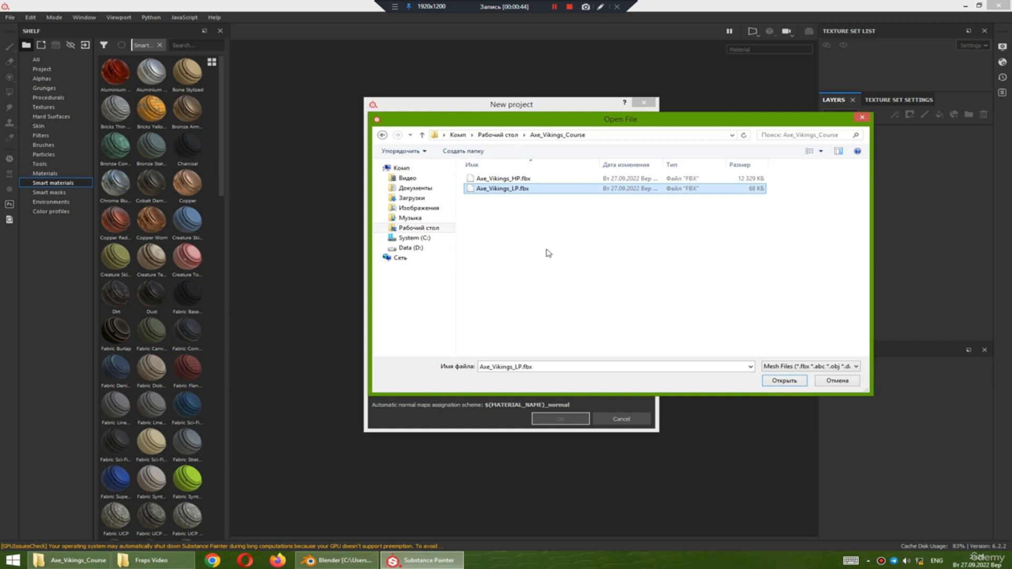
pyautogui.click(784, 380)
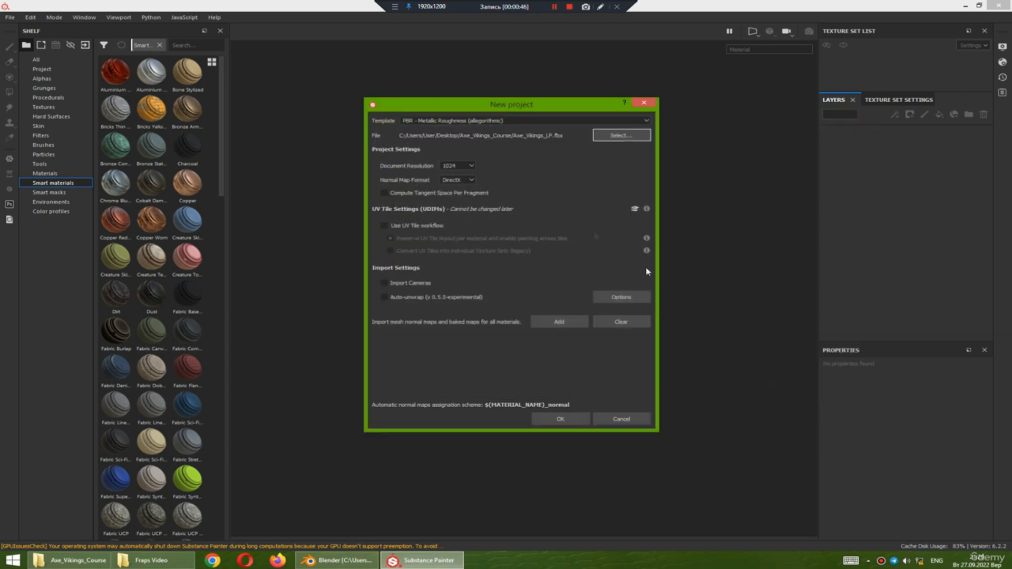
# - Set the project's document resolution to 2048 and review the normal map formats, keeping DirectX
pyautogui.click(470, 167)
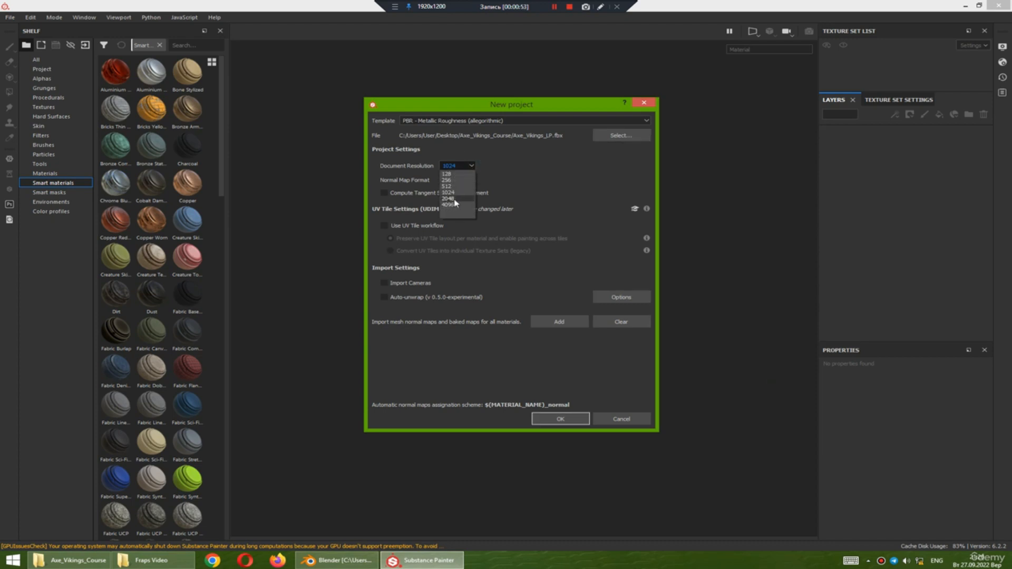
pyautogui.click(454, 200)
pyautogui.click(469, 182)
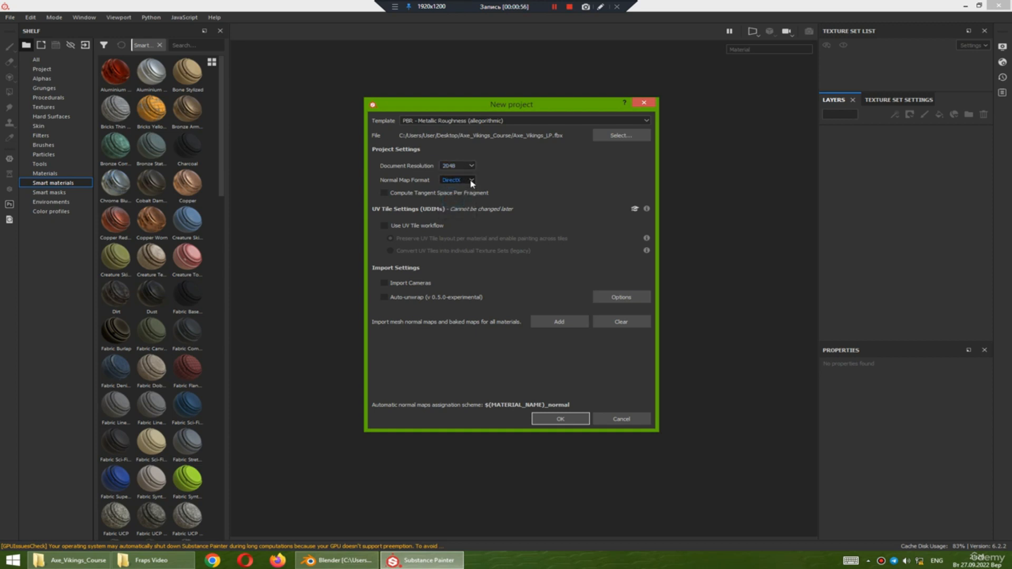
pyautogui.click(470, 181)
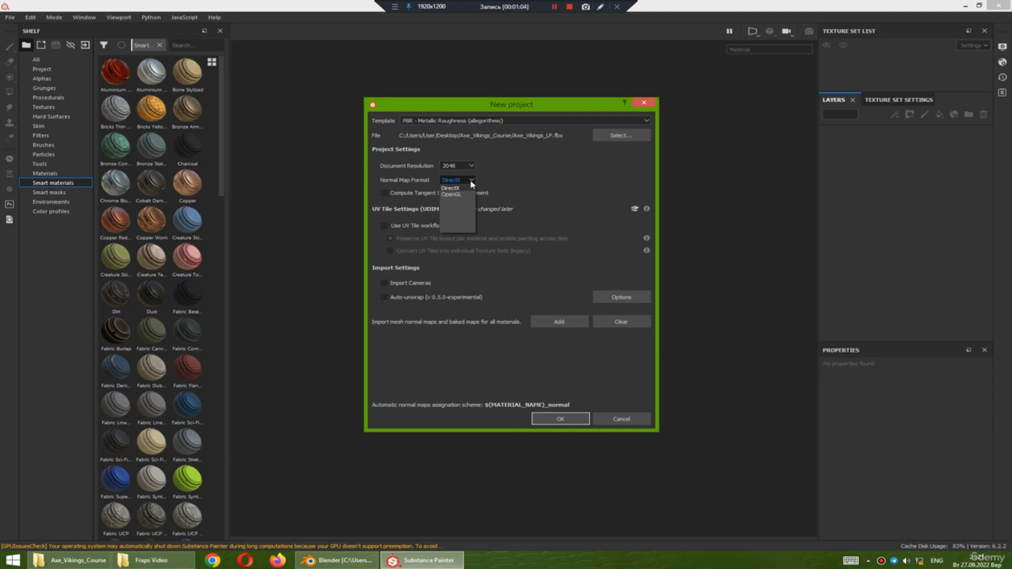
pyautogui.click(471, 182)
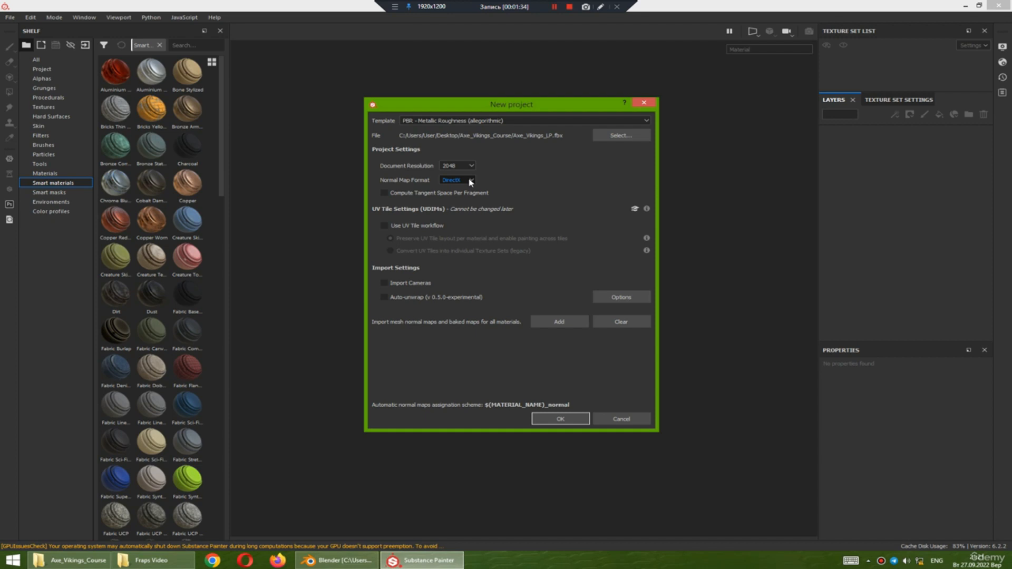
# - Keep DirectX as the normal map format, create the project, and inspect the imported low-poly axe from the side
pyautogui.click(471, 181)
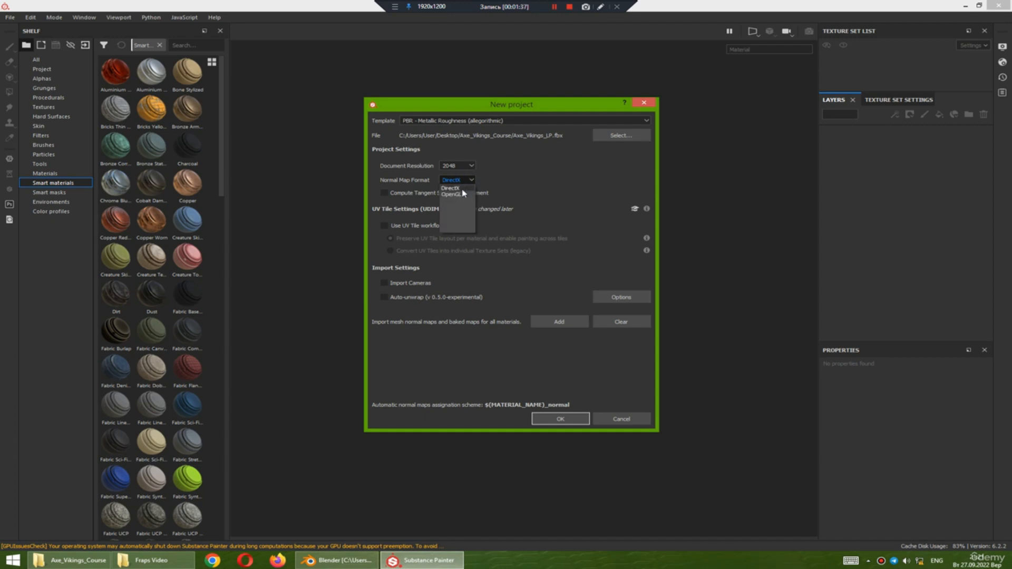
pyautogui.click(464, 188)
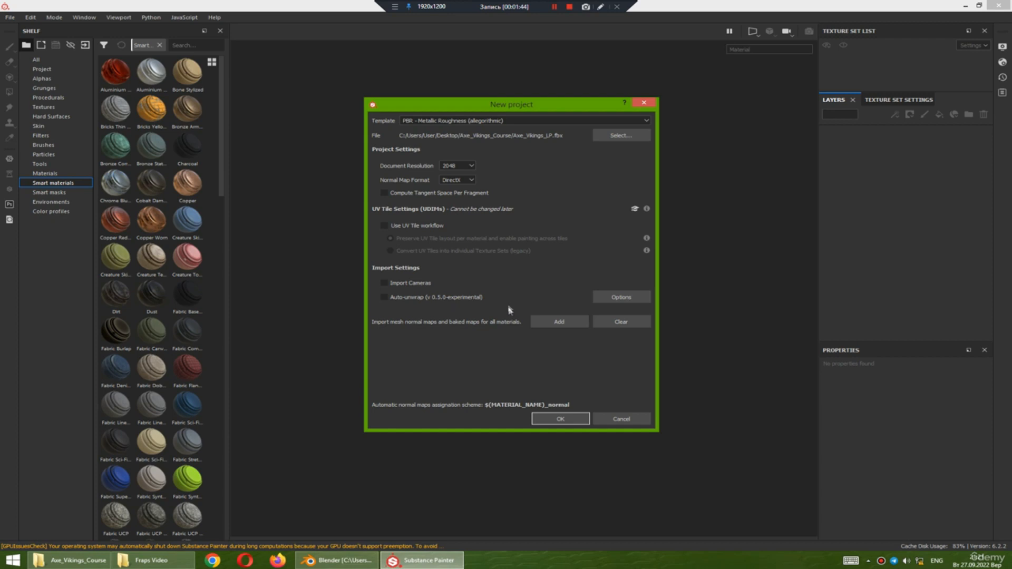
pyautogui.click(560, 420)
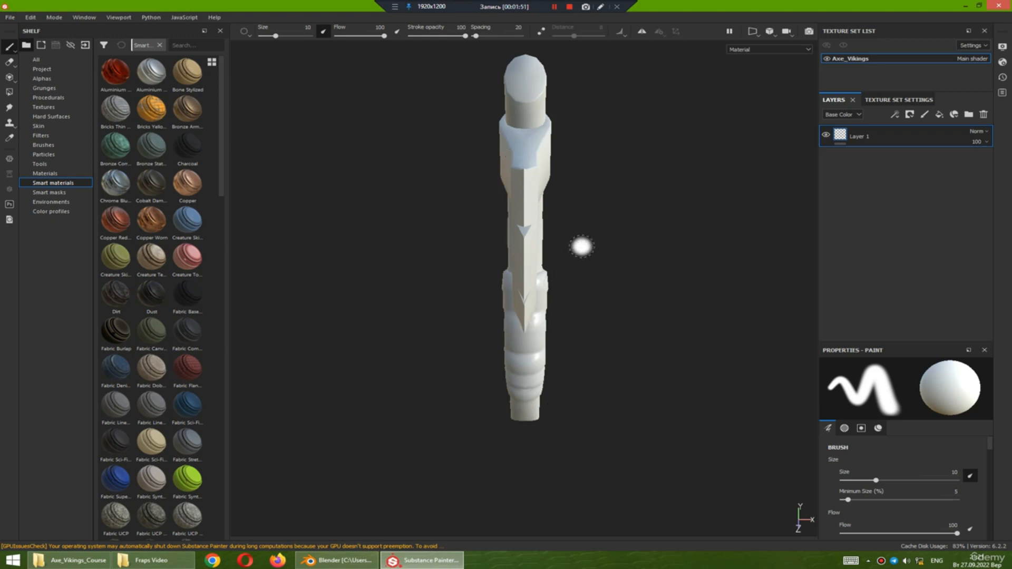
pyautogui.moveTo(600, 248)
pyautogui.keyDown('alt'); pyautogui.mouseDown()
pyautogui.moveTo(624, 253)
pyautogui.moveTo(444, 216)
pyautogui.moveTo(427, 228)
pyautogui.moveTo(442, 210)
pyautogui.moveTo(668, 214)
pyautogui.moveTo(463, 208)
pyautogui.moveTo(407, 217)
pyautogui.moveTo(449, 227)
pyautogui.moveTo(464, 217)
pyautogui.mouseUp(); pyautogui.keyUp('alt')
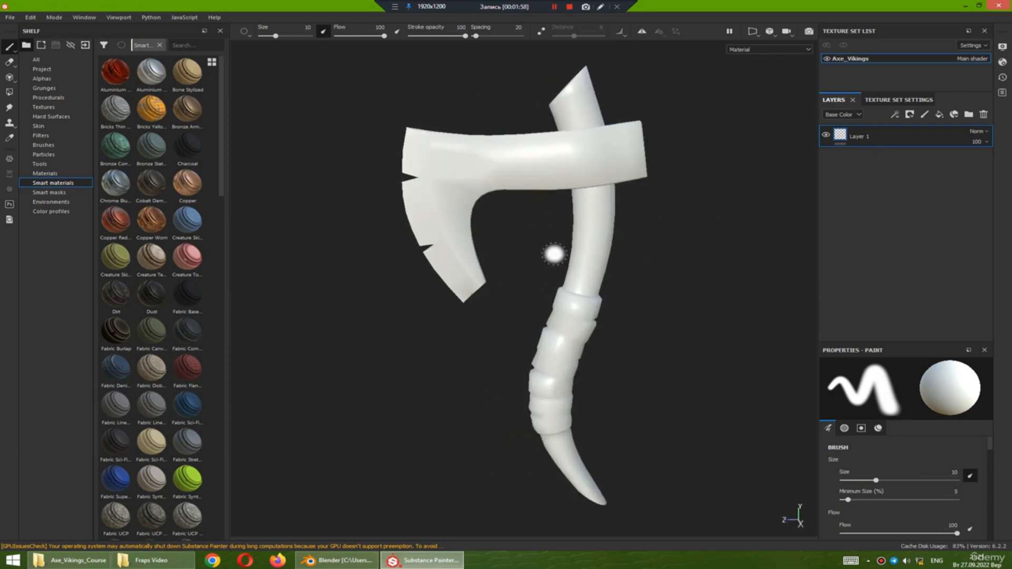
pyautogui.moveTo(554, 253); pyautogui.dragTo(530, 255, button='middle')
pyautogui.moveTo(569, 265)
pyautogui.keyDown('alt'); pyautogui.mouseDown()
pyautogui.moveTo(605, 253)
pyautogui.moveTo(555, 334)
pyautogui.moveTo(542, 276)
pyautogui.moveTo(610, 226)
pyautogui.moveTo(717, 230)
pyautogui.moveTo(662, 275)
pyautogui.moveTo(408, 277)
pyautogui.mouseUp(); pyautogui.keyUp('alt')
pyautogui.moveTo(560, 277); pyautogui.dragTo(541, 271, button='middle')
# - Review the application's General, Shortcuts and Shelf settings, and leave them without applying any changes
pyautogui.click(30, 17)
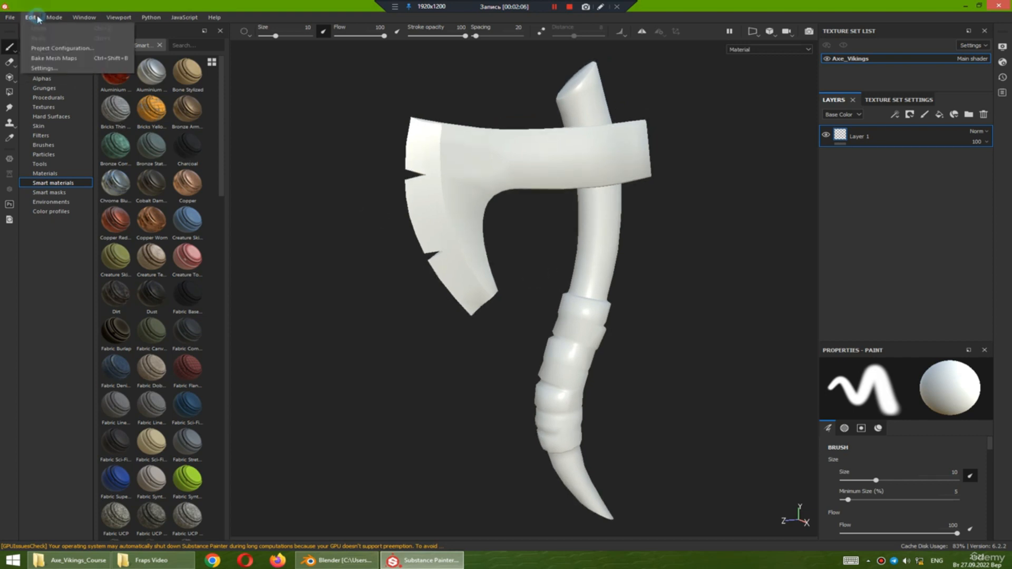
pyautogui.click(50, 68)
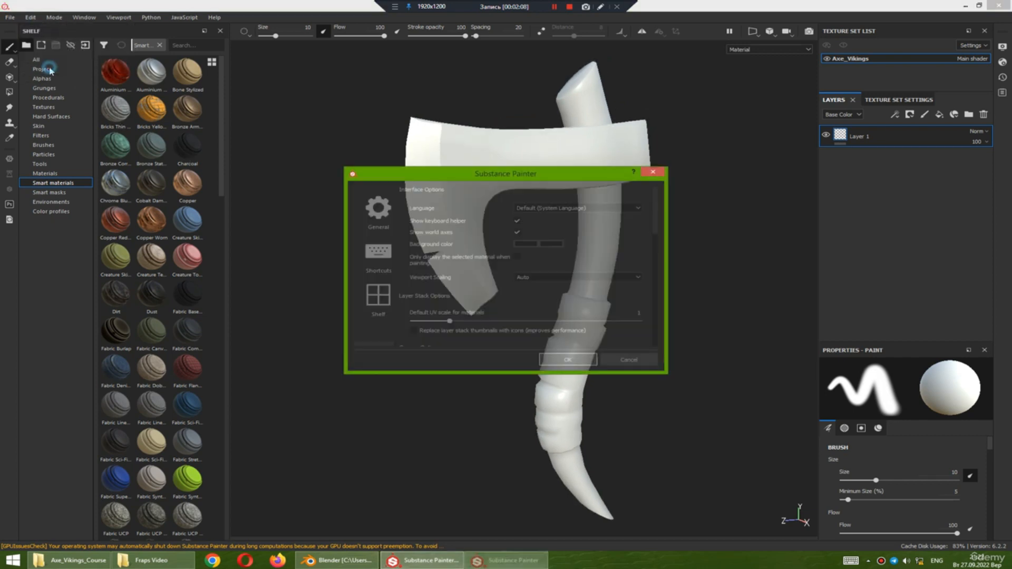
pyautogui.click(379, 257)
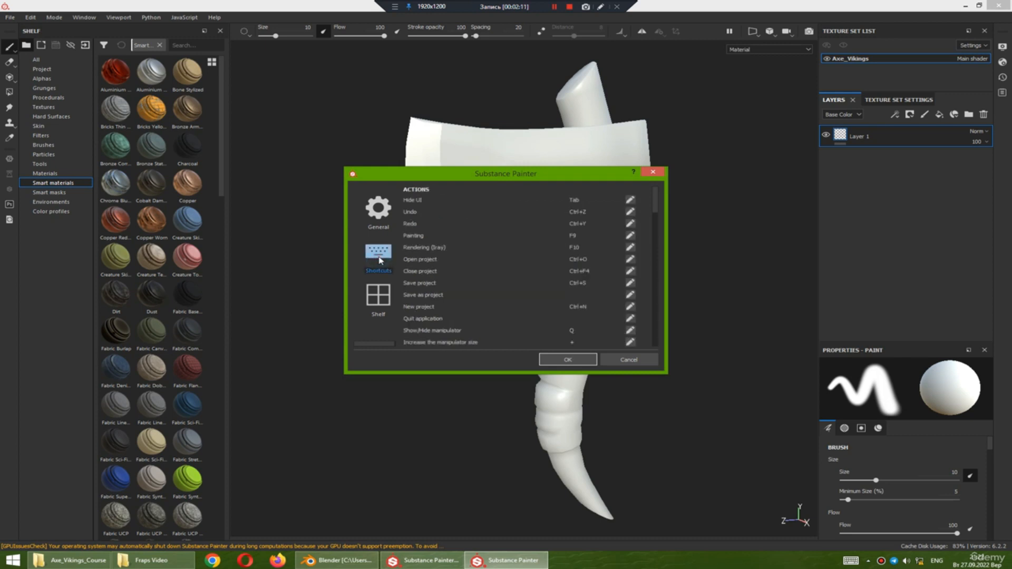
pyautogui.moveTo(657, 212)
pyautogui.mouseDown()
pyautogui.moveTo(657, 308)
pyautogui.moveTo(655, 206)
pyautogui.mouseUp()
pyautogui.click(381, 219)
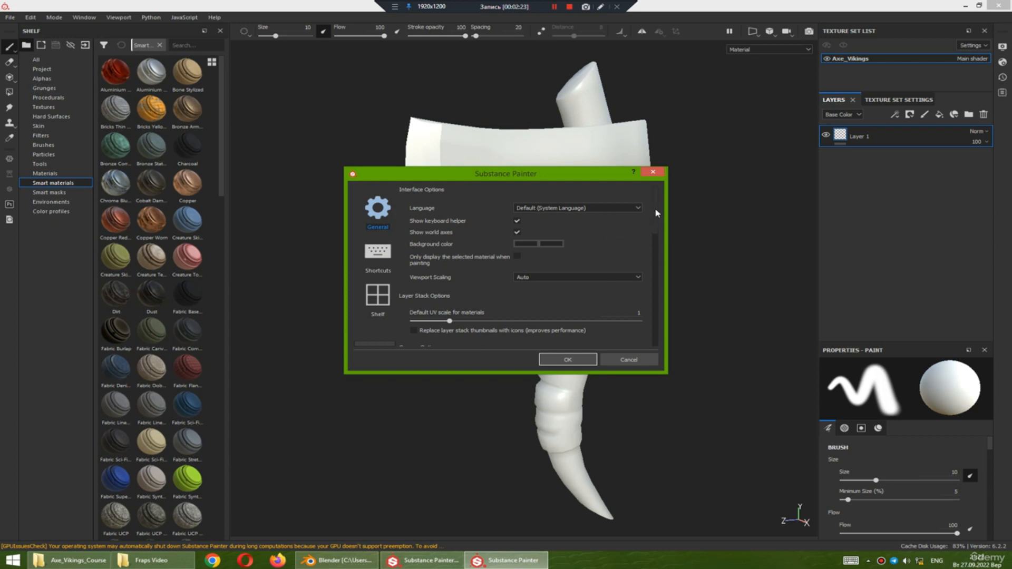
pyautogui.moveTo(657, 213)
pyautogui.mouseDown()
pyautogui.moveTo(658, 332)
pyautogui.moveTo(653, 223)
pyautogui.mouseUp()
pyautogui.click(384, 293)
pyautogui.click(378, 258)
pyautogui.moveTo(656, 206)
pyautogui.mouseDown()
pyautogui.moveTo(657, 316)
pyautogui.moveTo(653, 211)
pyautogui.mouseUp()
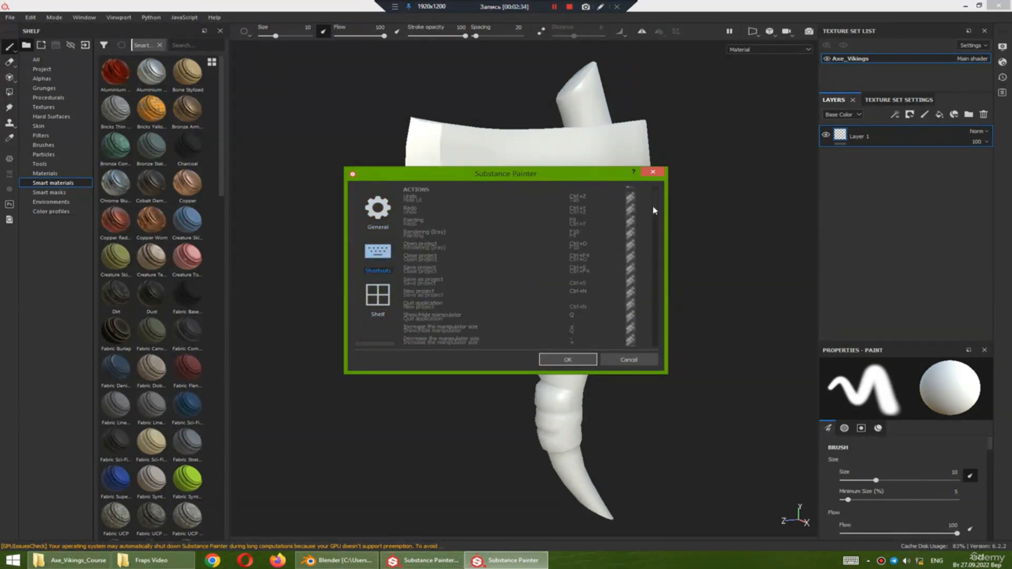
pyautogui.click(630, 360)
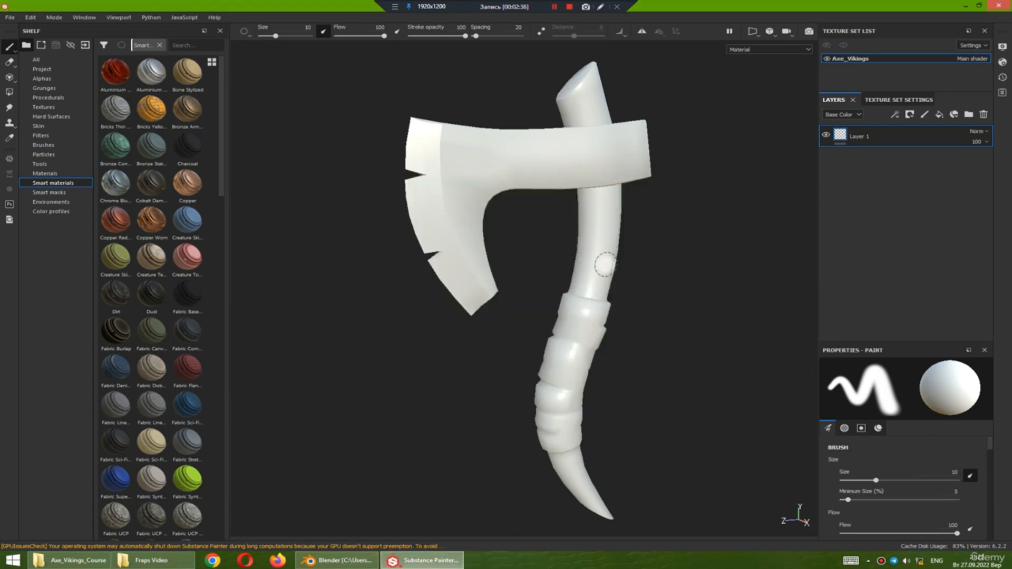
# - Review the collapsed display settings, shader settings, History and Log panels one after another, closing each again
pyautogui.keyDown('alt'); pyautogui.moveTo(605, 265); pyautogui.dragTo(593, 264, button='middle'); pyautogui.keyUp('alt')
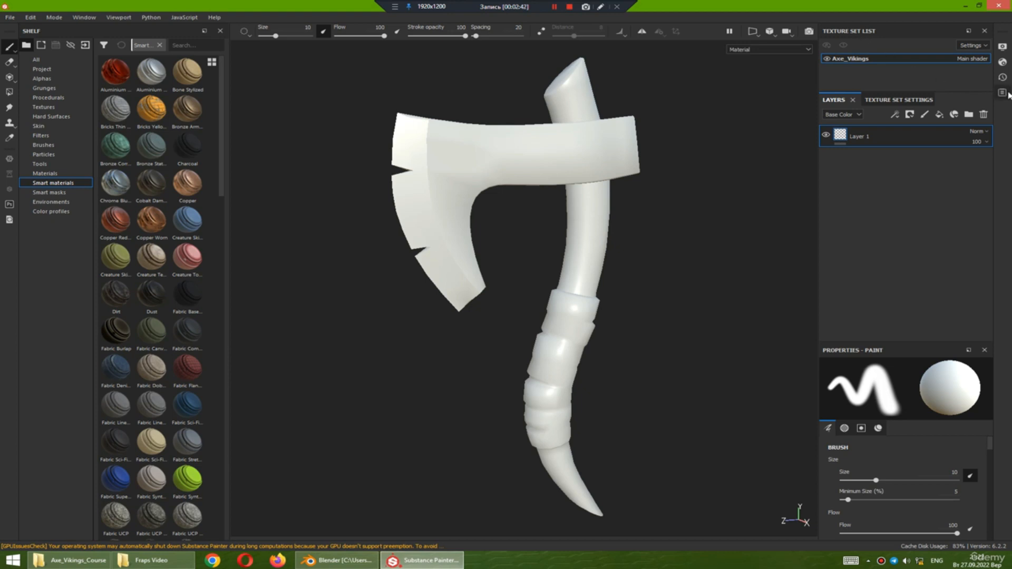
pyautogui.click(1003, 49)
pyautogui.click(1002, 47)
pyautogui.click(1003, 61)
pyautogui.click(1004, 78)
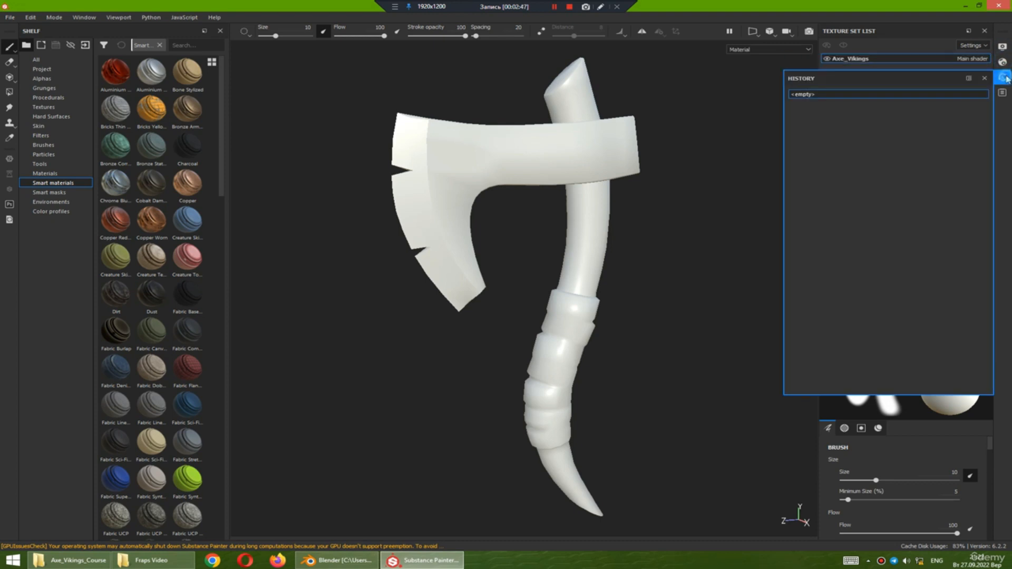
pyautogui.click(1004, 77)
pyautogui.click(1004, 94)
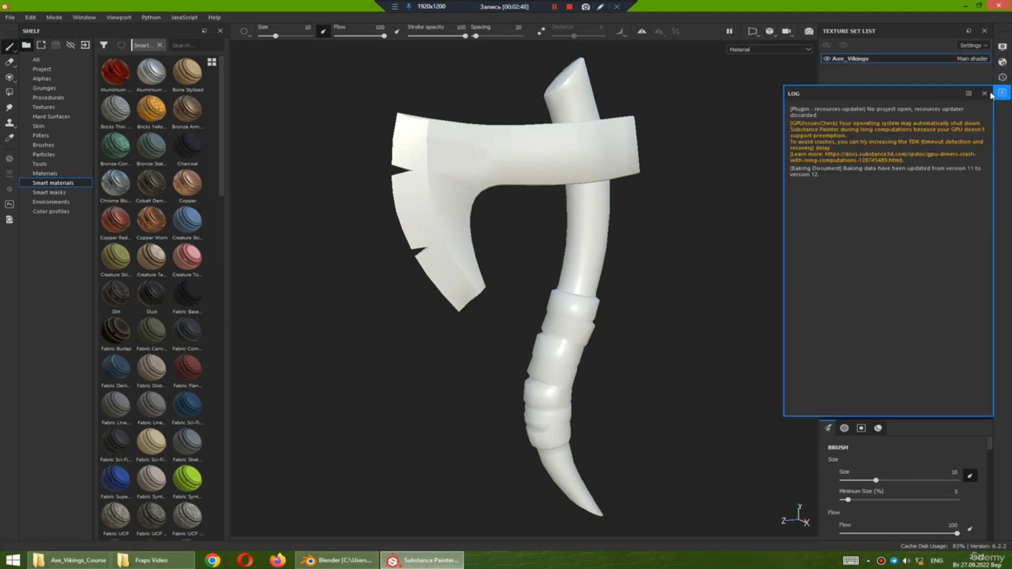
pyautogui.click(1002, 93)
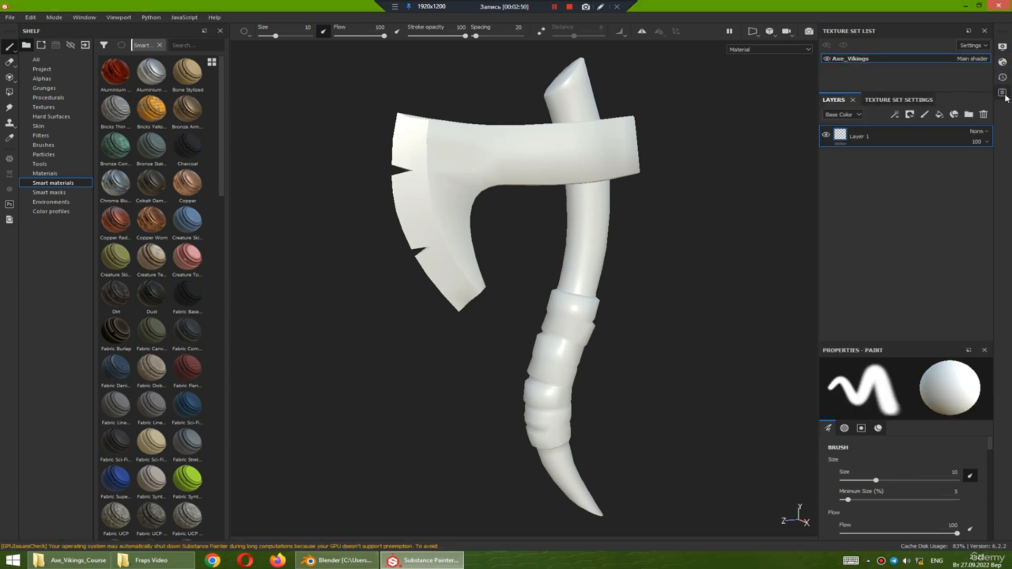
# - Close the Texture Set List panel, reopen it, and dock it back above the Layers panel
pyautogui.click(984, 30)
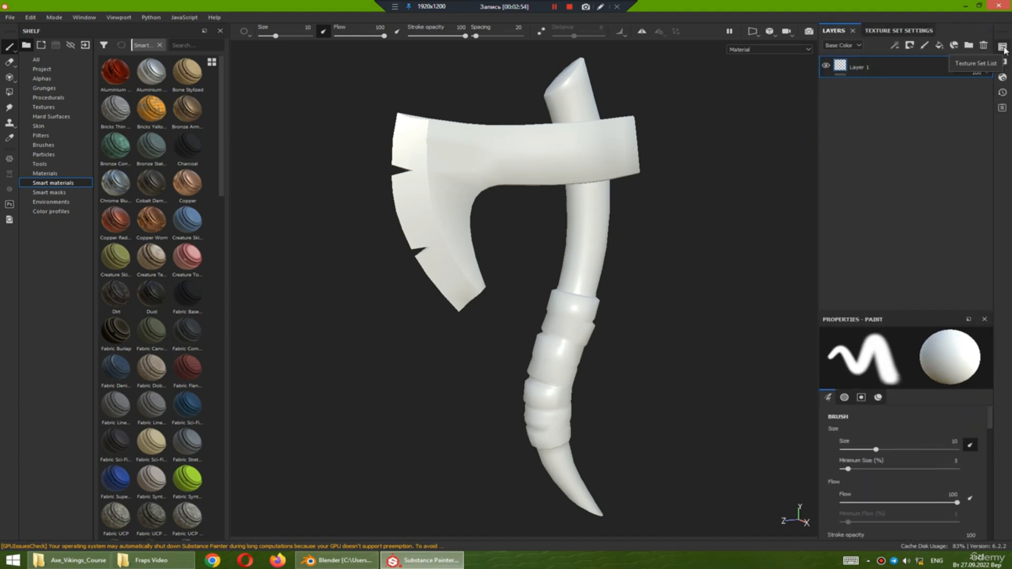
pyautogui.click(1002, 48)
pyautogui.moveTo(905, 51); pyautogui.dragTo(907, 30)
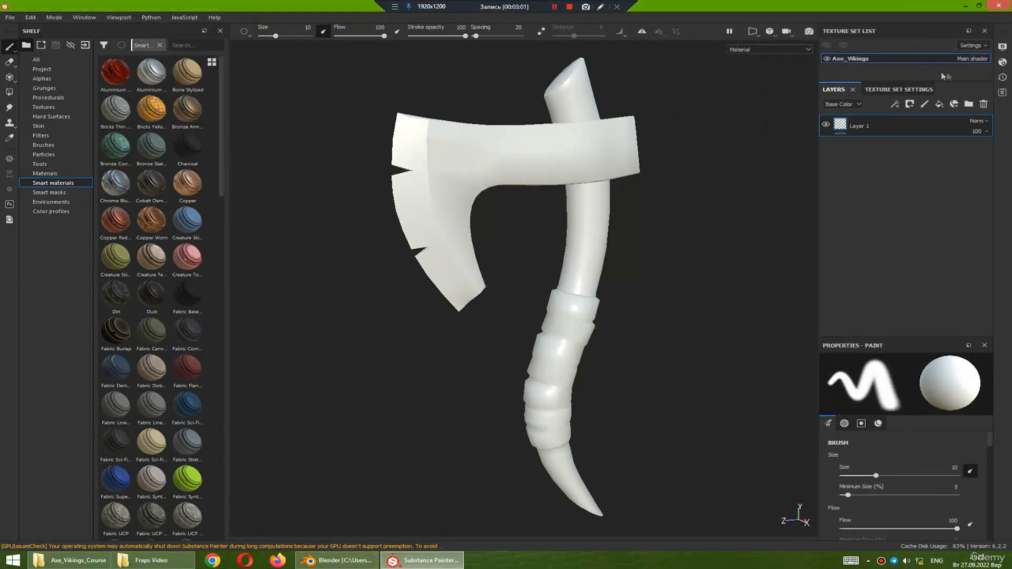
# - Look through Texture Set Settings and Layers, and close the paint Properties panel, reopen it and dock it below Layers
pyautogui.click(924, 89)
pyautogui.click(833, 89)
pyautogui.click(984, 345)
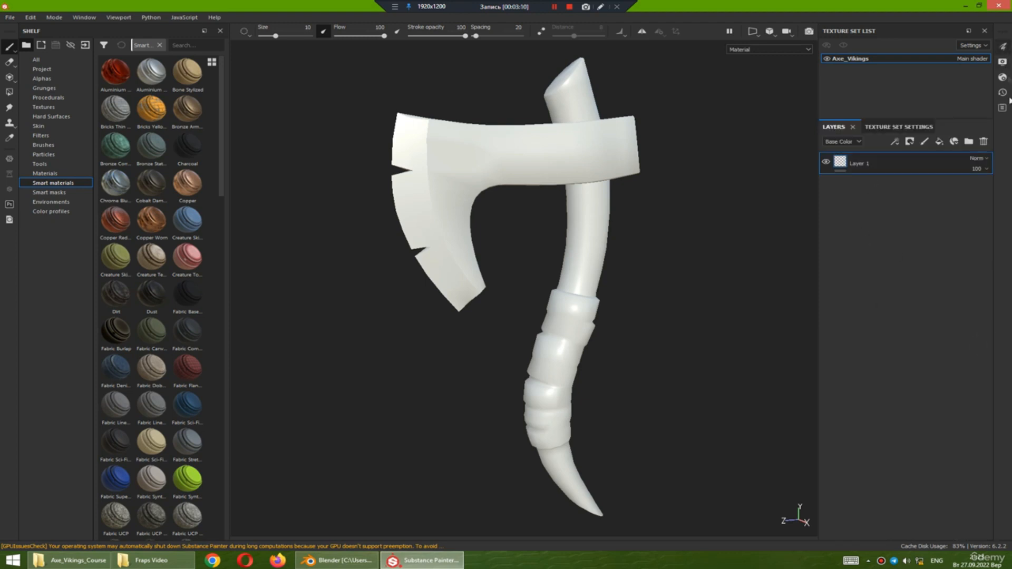
pyautogui.click(1004, 48)
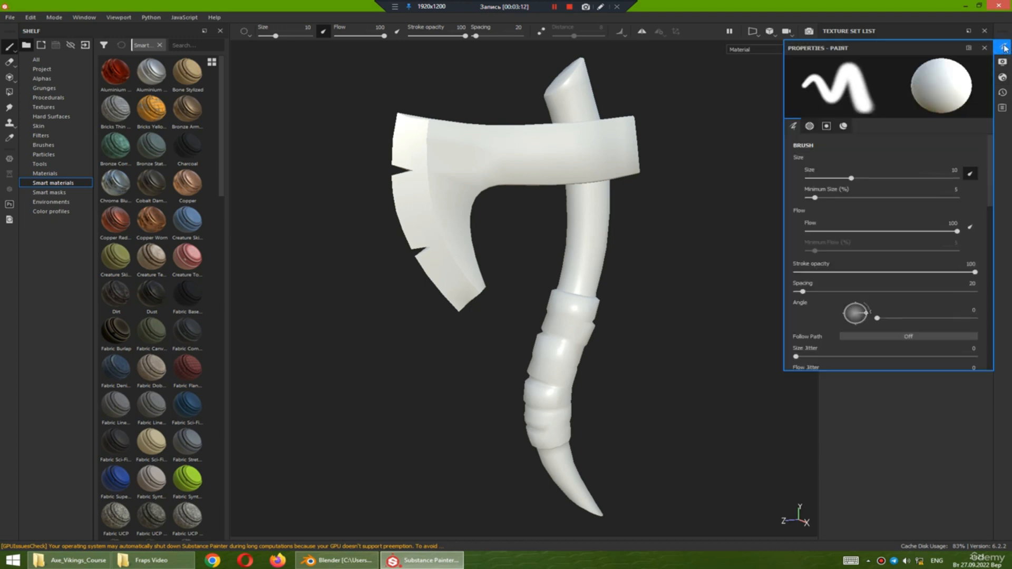
pyautogui.moveTo(901, 48)
pyautogui.mouseDown()
pyautogui.moveTo(886, 110)
pyautogui.moveTo(893, 297)
pyautogui.moveTo(909, 320)
pyautogui.moveTo(864, 458)
pyautogui.moveTo(895, 390)
pyautogui.moveTo(864, 127)
pyautogui.mouseUp()
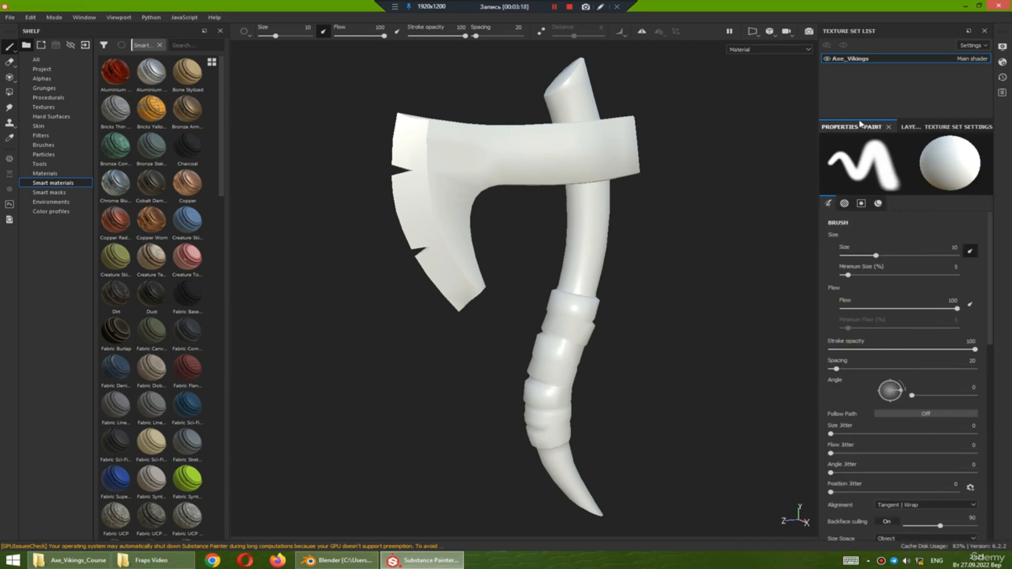
pyautogui.moveTo(860, 127)
pyautogui.mouseDown()
pyautogui.moveTo(891, 410)
pyautogui.moveTo(889, 511)
pyautogui.moveTo(898, 314)
pyautogui.mouseUp()
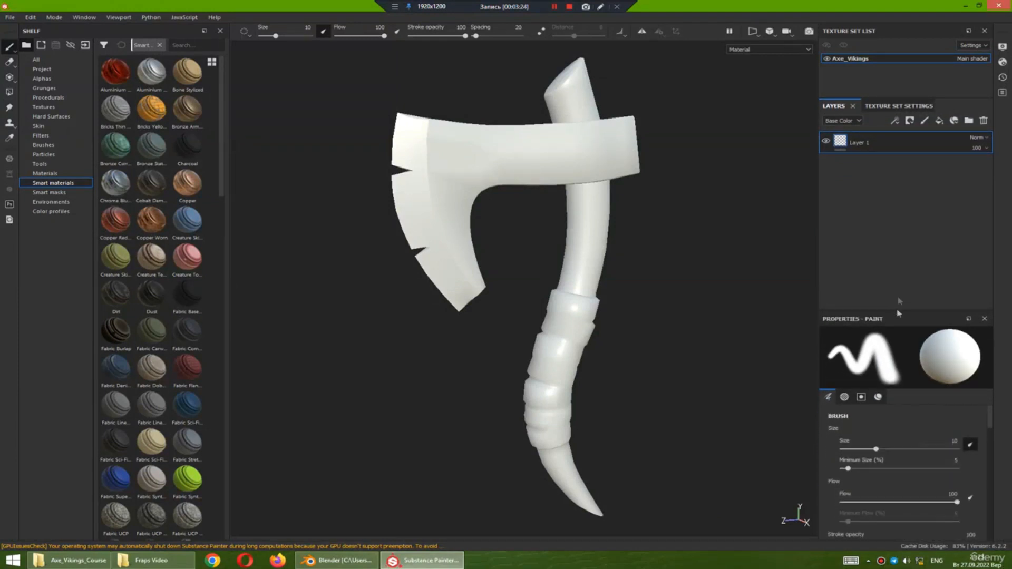
# - Close the Texture Set Settings panel, reopen it, and dock it back alongside Layers
pyautogui.click(890, 103)
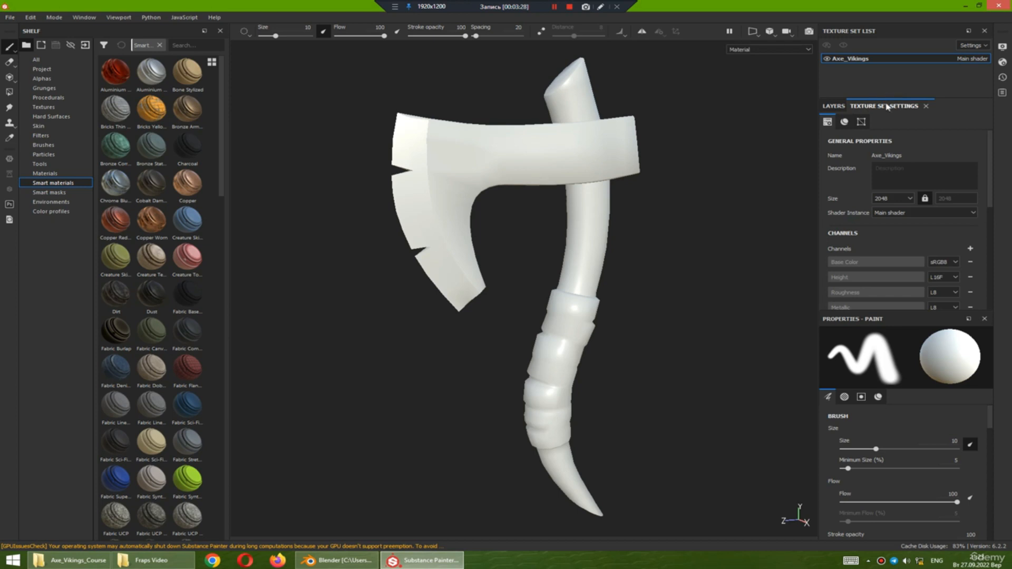
pyautogui.click(926, 106)
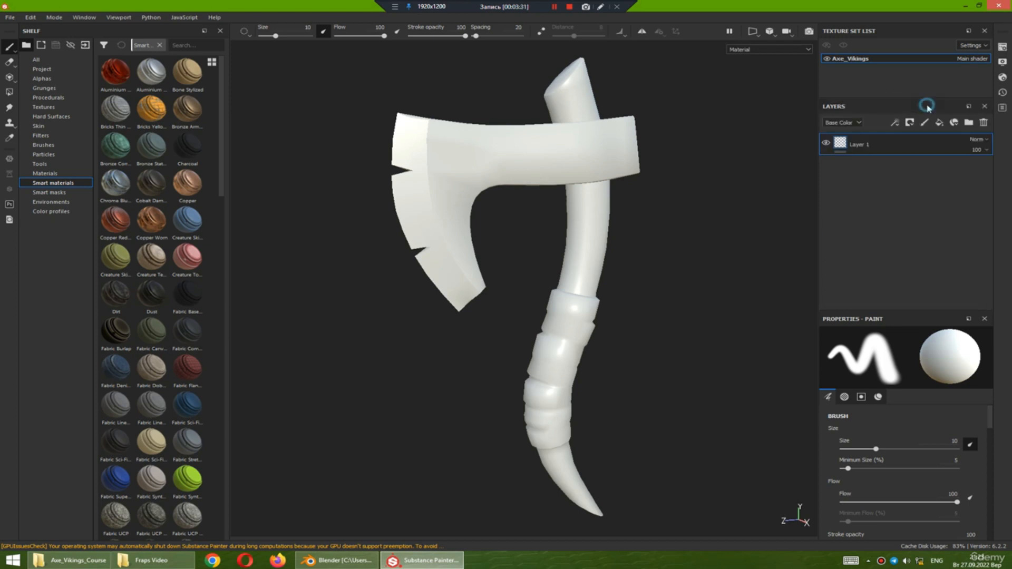
pyautogui.click(1001, 47)
pyautogui.moveTo(859, 49); pyautogui.dragTo(889, 108)
# - Open the mesh map baking settings for the Axe_Vikings texture set and set the common output size to 2048
pyautogui.click(889, 109)
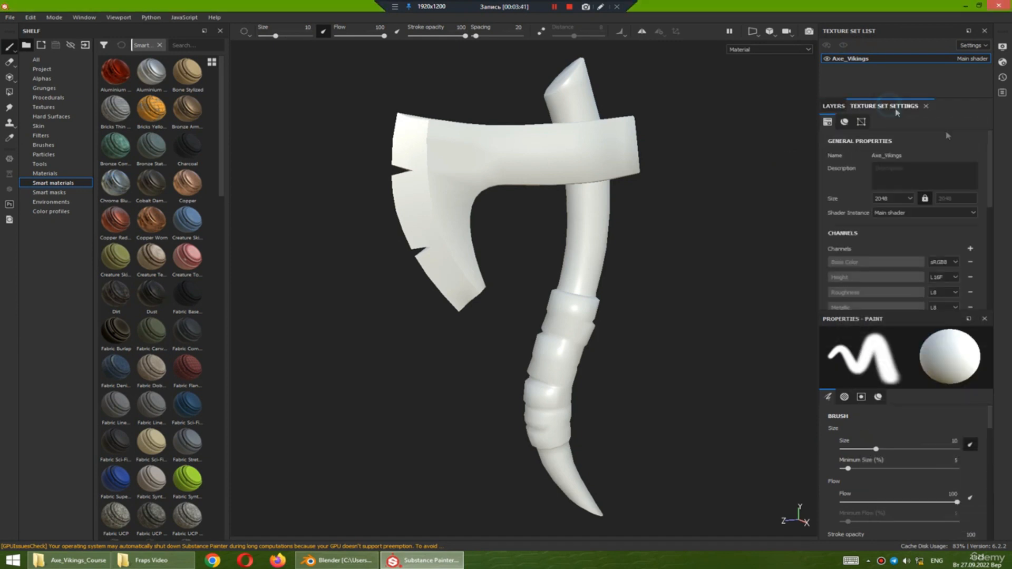
pyautogui.moveTo(993, 153); pyautogui.dragTo(996, 237)
pyautogui.click(958, 211)
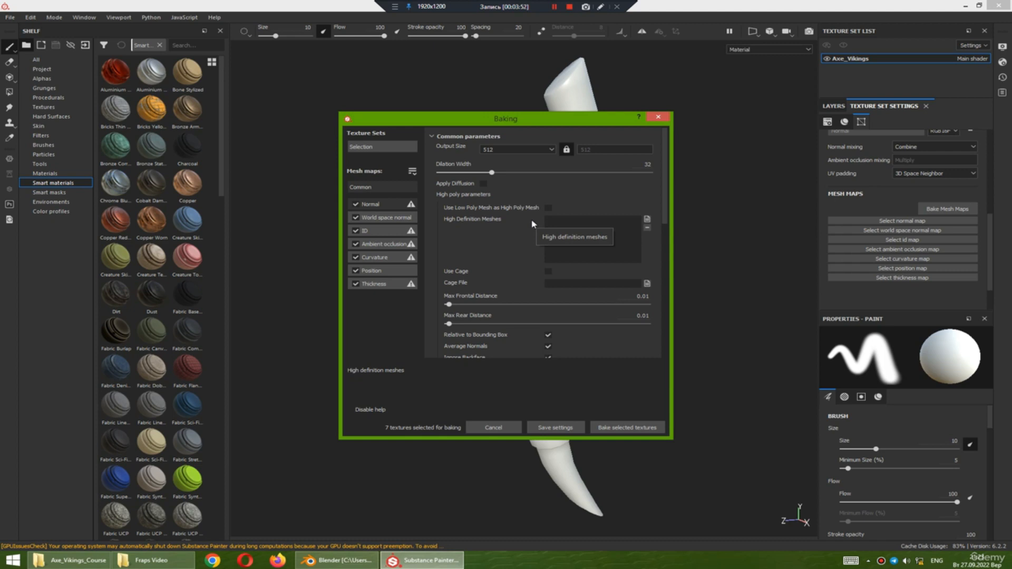
pyautogui.click(382, 205)
pyautogui.click(383, 188)
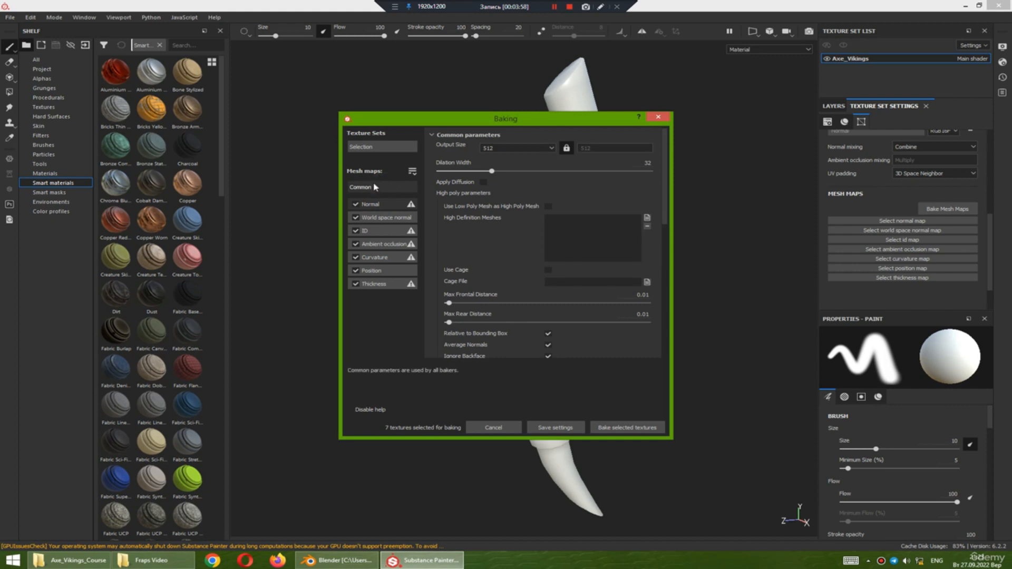
pyautogui.click(504, 148)
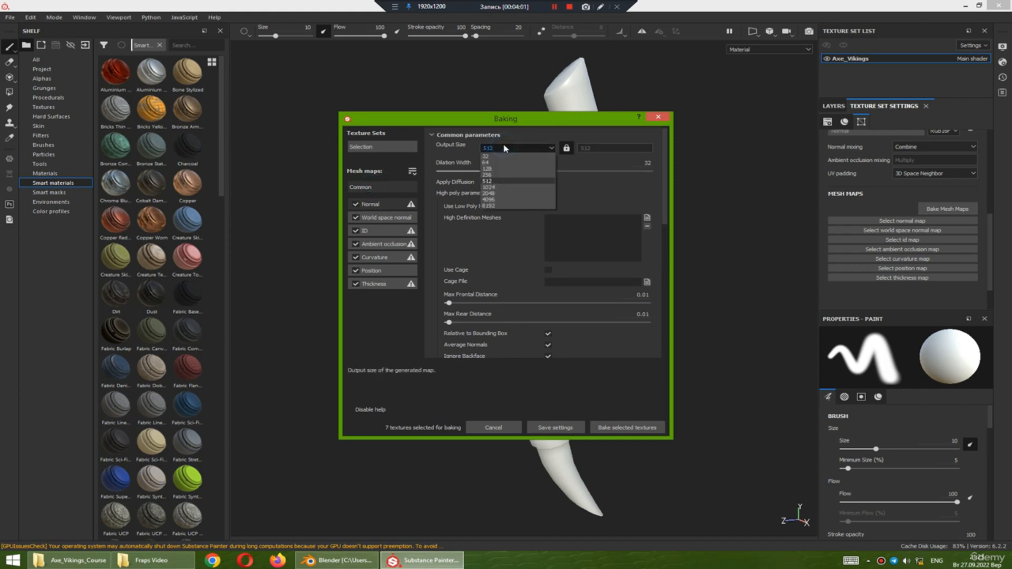
pyautogui.click(494, 193)
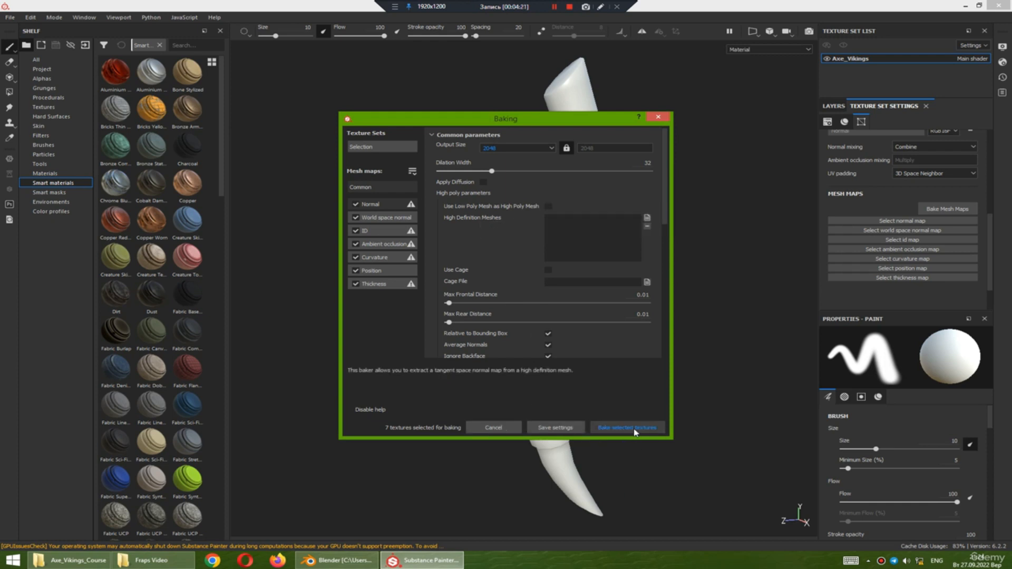
# - Load Axe_Vikings_HP.fbx from the Axe_Vikings_Course folder as the high definition mesh for baking
pyautogui.click(647, 219)
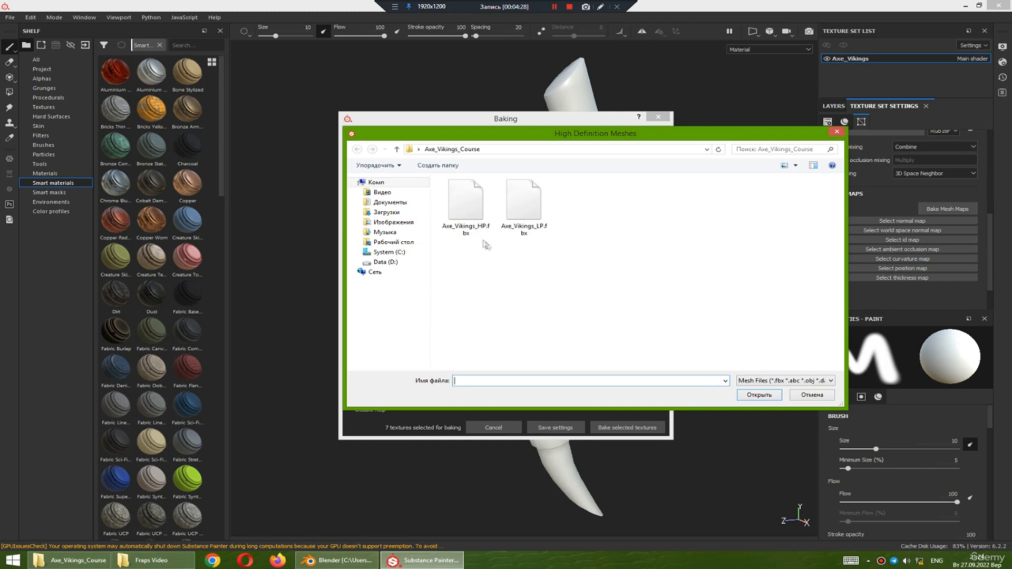
pyautogui.click(477, 214)
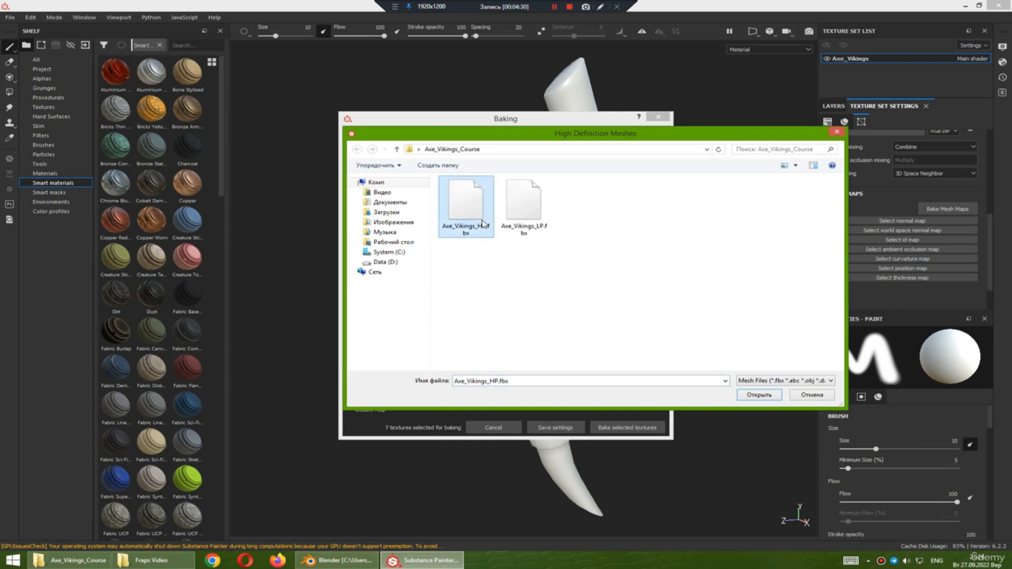
pyautogui.click(757, 397)
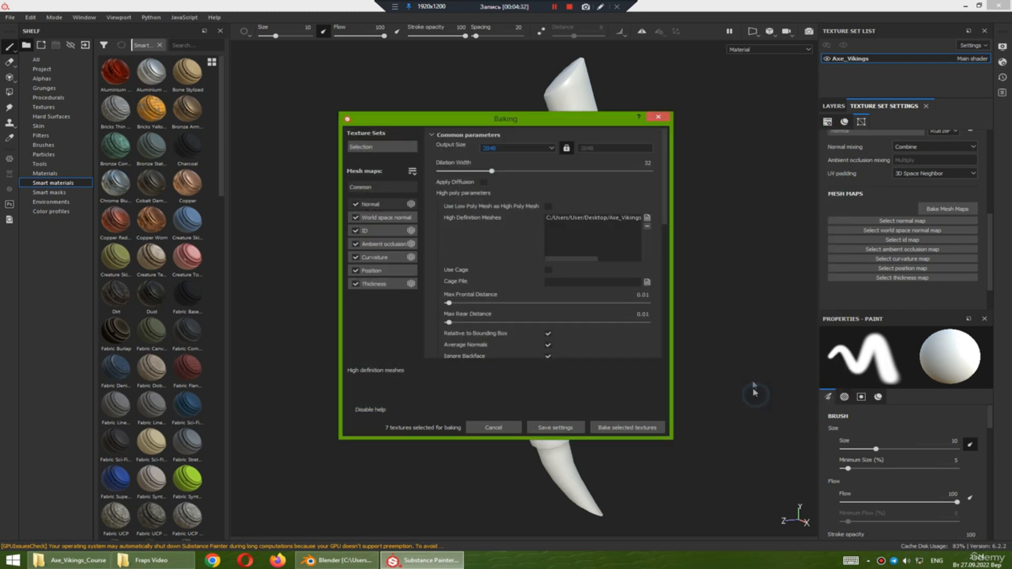
# - Examine the common high-poly parameters and the Normal and World space normal baker parameters
pyautogui.scroll(-3, 647, 232)
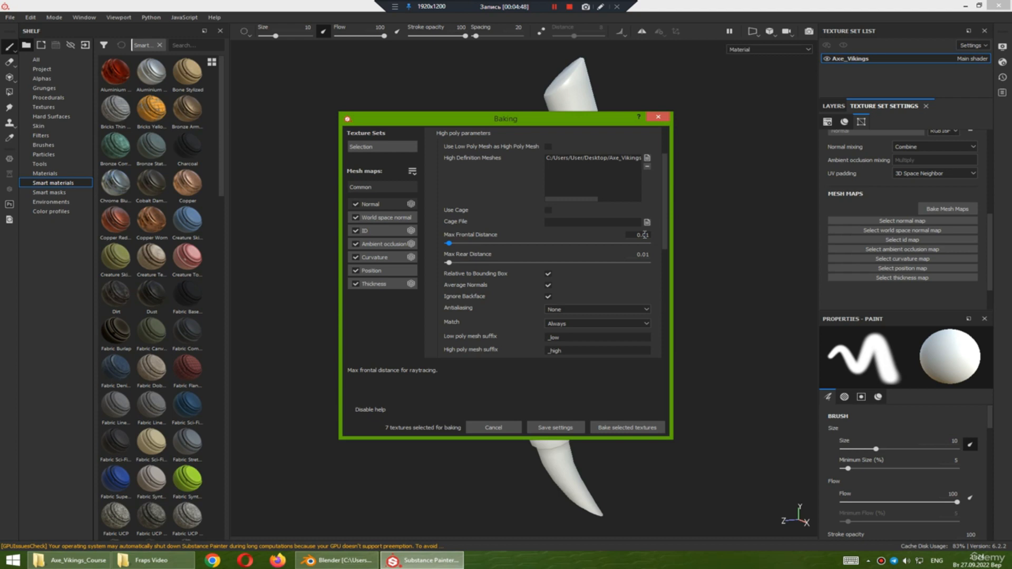
pyautogui.moveTo(666, 237); pyautogui.dragTo(668, 216)
pyautogui.click(390, 218)
pyautogui.click(384, 207)
pyautogui.moveTo(666, 276); pyautogui.dragTo(675, 145)
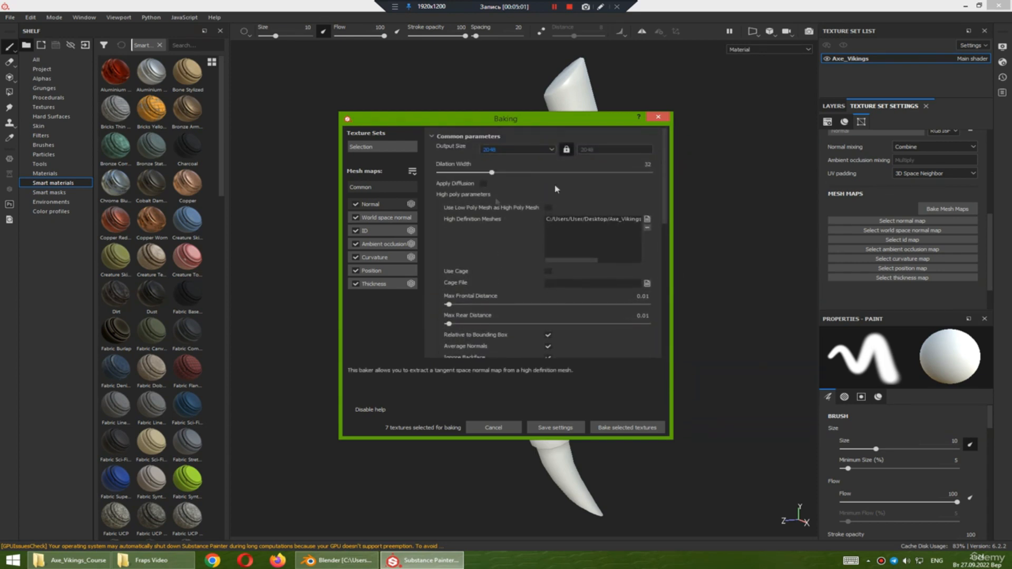
pyautogui.click(390, 208)
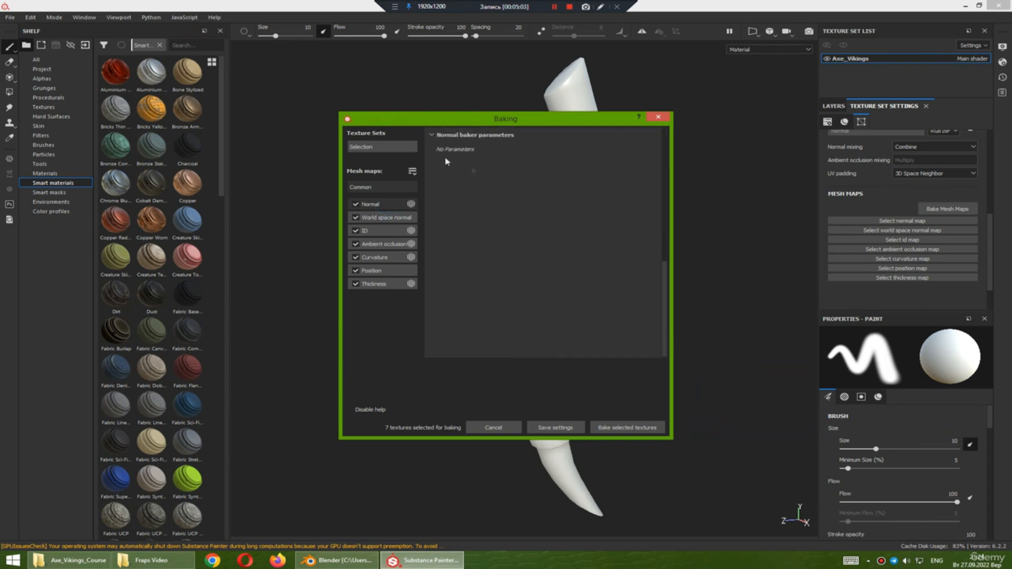
pyautogui.moveTo(665, 285); pyautogui.dragTo(664, 150)
pyautogui.click(385, 220)
# - Exclude the ID map from the bake and review the Thickness baker parameters
pyautogui.click(386, 232)
pyautogui.click(355, 232)
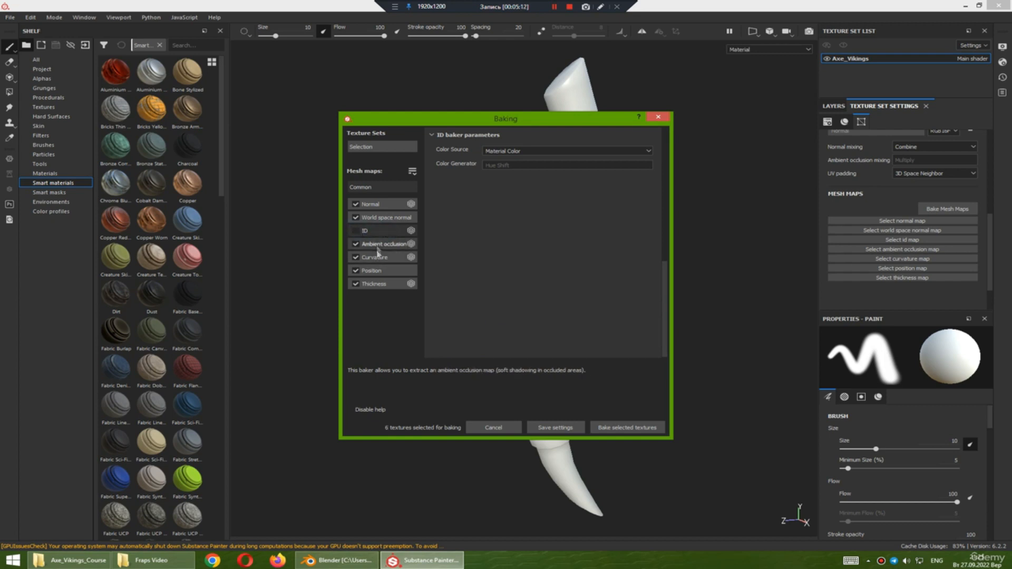
pyautogui.click(378, 287)
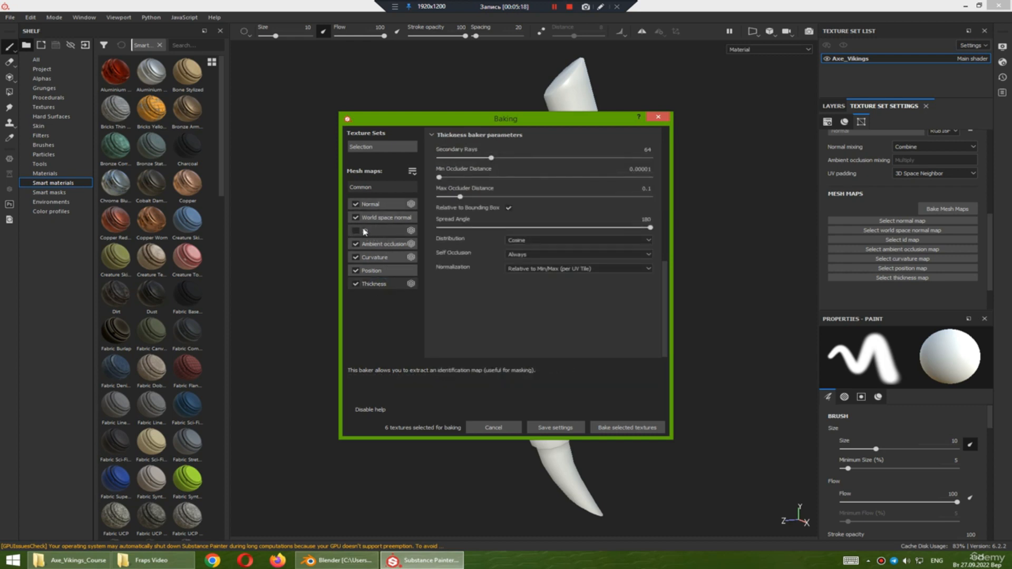
# - Bake the six selected mesh maps for the Axe_Vikings texture set and dismiss the finished report
pyautogui.click(389, 193)
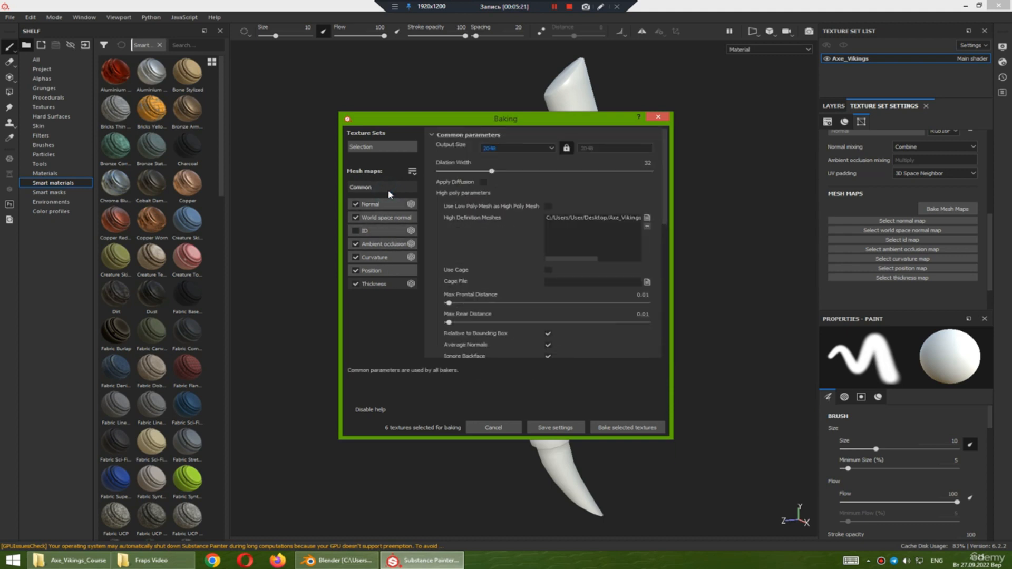
pyautogui.click(630, 428)
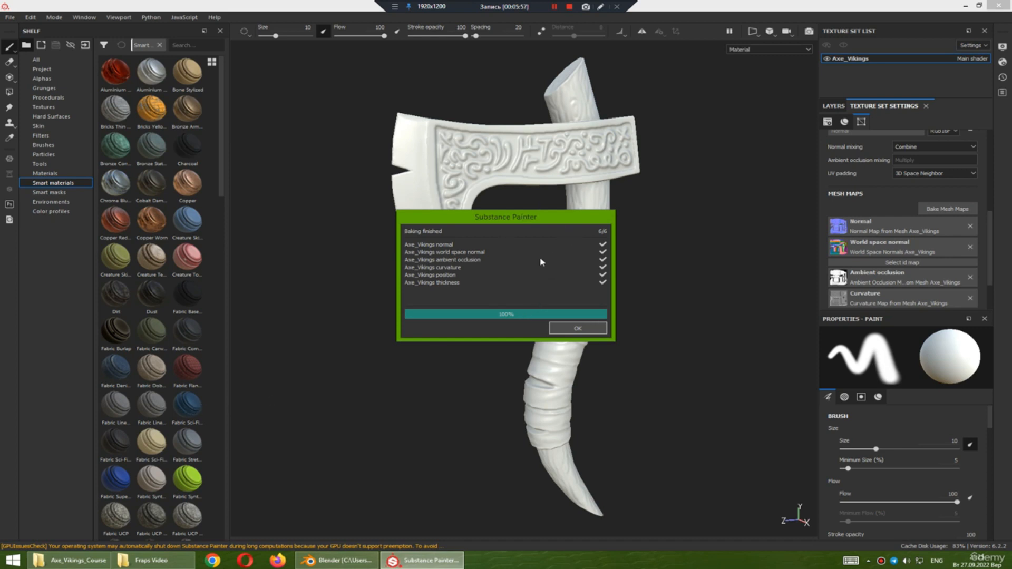
pyautogui.click(578, 330)
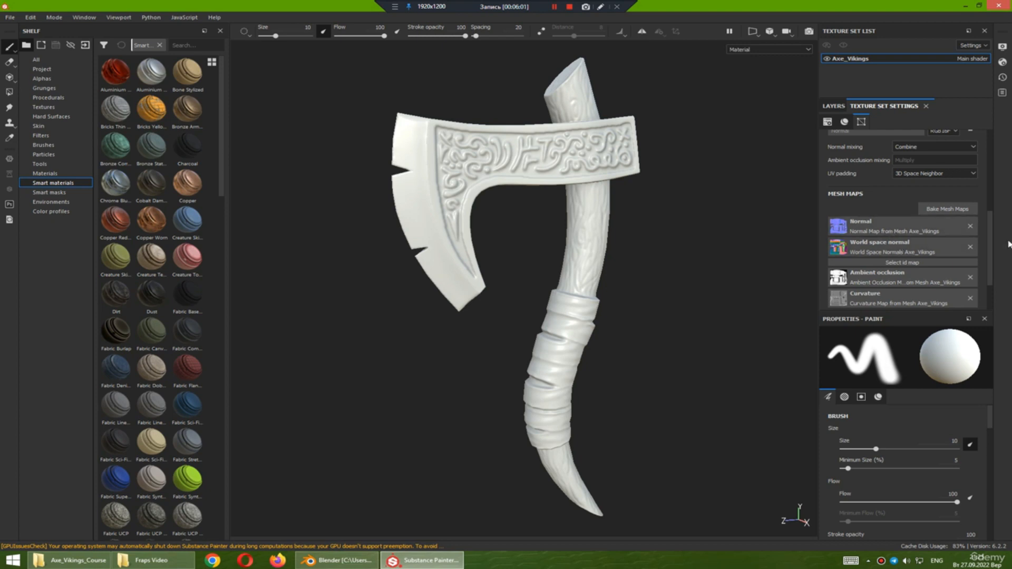
# - Examine the baked mesh maps listed for the texture set, and inspect the baked detail on the axe from several angles with the layer stack shown
pyautogui.scroll(-2, 992, 253)
pyautogui.scroll(-1, 991, 256)
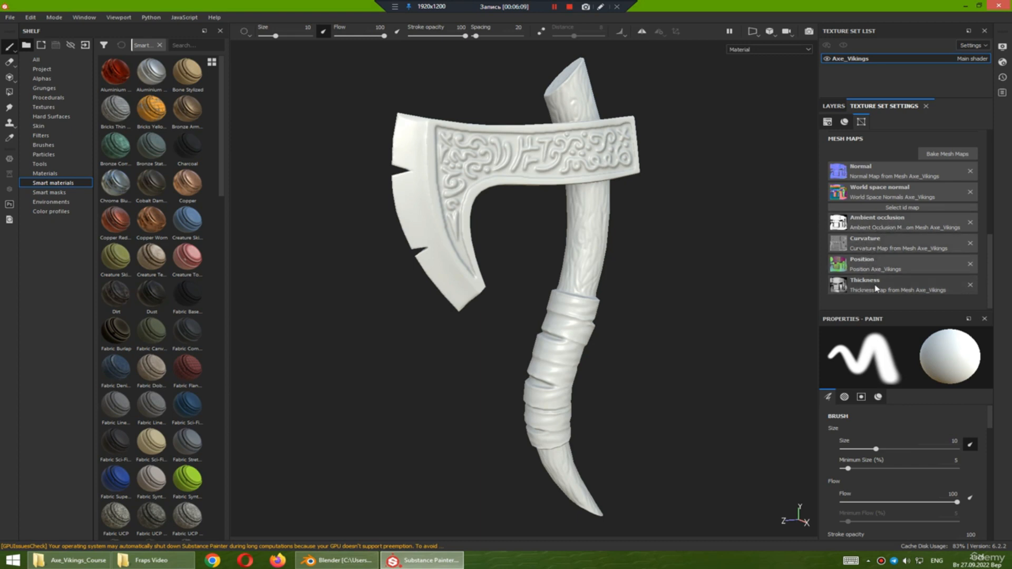
pyautogui.moveTo(985, 294); pyautogui.dragTo(943, 136)
pyautogui.click(831, 107)
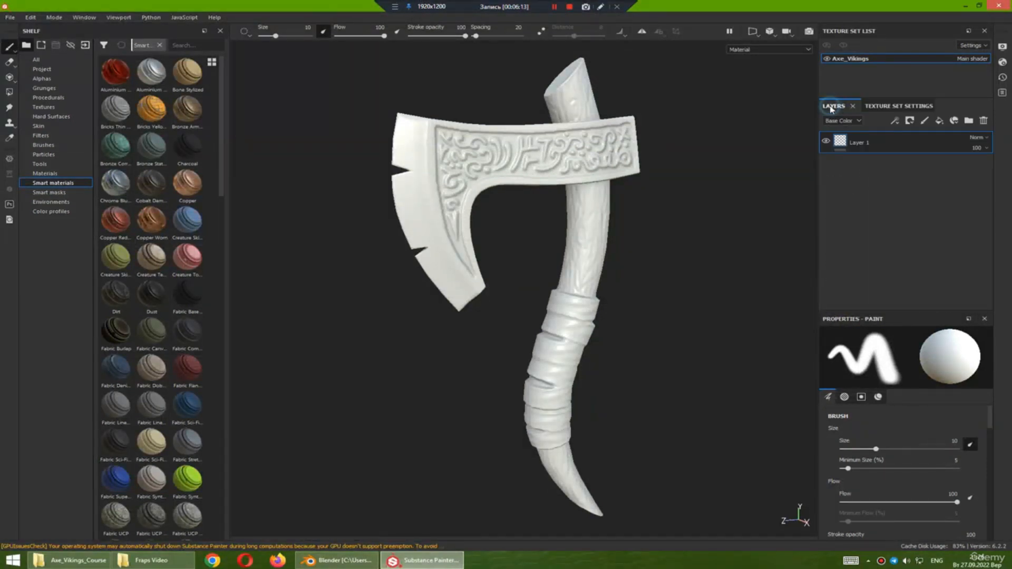
pyautogui.keyDown('alt'); pyautogui.moveTo(642, 260); pyautogui.dragTo(612, 312); pyautogui.keyUp('alt')
pyautogui.keyDown('shift'); pyautogui.moveTo(612, 312); pyautogui.dragTo(583, 307, button='right'); pyautogui.keyUp('shift')
pyautogui.moveTo(648, 310)
pyautogui.keyDown('shift'); pyautogui.mouseDown(button='right')
pyautogui.moveTo(681, 302)
pyautogui.moveTo(669, 308)
pyautogui.mouseUp(button='right'); pyautogui.keyUp('shift')
pyautogui.moveTo(633, 267)
pyautogui.keyDown('alt'); pyautogui.mouseDown()
pyautogui.moveTo(584, 275)
pyautogui.moveTo(632, 266)
pyautogui.moveTo(515, 255)
pyautogui.moveTo(772, 240)
pyautogui.moveTo(671, 289)
pyautogui.moveTo(594, 273)
pyautogui.moveTo(702, 290)
pyautogui.mouseUp(); pyautogui.keyUp('alt')
pyautogui.keyDown('alt'); pyautogui.moveTo(508, 235); pyautogui.dragTo(606, 274); pyautogui.keyUp('alt')
pyautogui.keyDown('shift'); pyautogui.moveTo(596, 316); pyautogui.dragTo(638, 318, button='right'); pyautogui.keyUp('shift')
pyautogui.moveTo(666, 318)
pyautogui.keyDown('alt'); pyautogui.mouseDown()
pyautogui.moveTo(575, 323)
pyautogui.moveTo(606, 321)
pyautogui.moveTo(603, 388)
pyautogui.moveTo(611, 391)
pyautogui.moveTo(636, 357)
pyautogui.moveTo(546, 348)
pyautogui.mouseUp(); pyautogui.keyUp('alt')
pyautogui.keyDown('shift'); pyautogui.moveTo(547, 348); pyautogui.dragTo(646, 343, button='right'); pyautogui.keyUp('shift')
pyautogui.moveTo(647, 343)
pyautogui.keyDown('alt'); pyautogui.mouseDown(button='middle')
pyautogui.moveTo(572, 321)
pyautogui.moveTo(614, 307)
pyautogui.mouseUp(button='middle'); pyautogui.keyUp('alt')
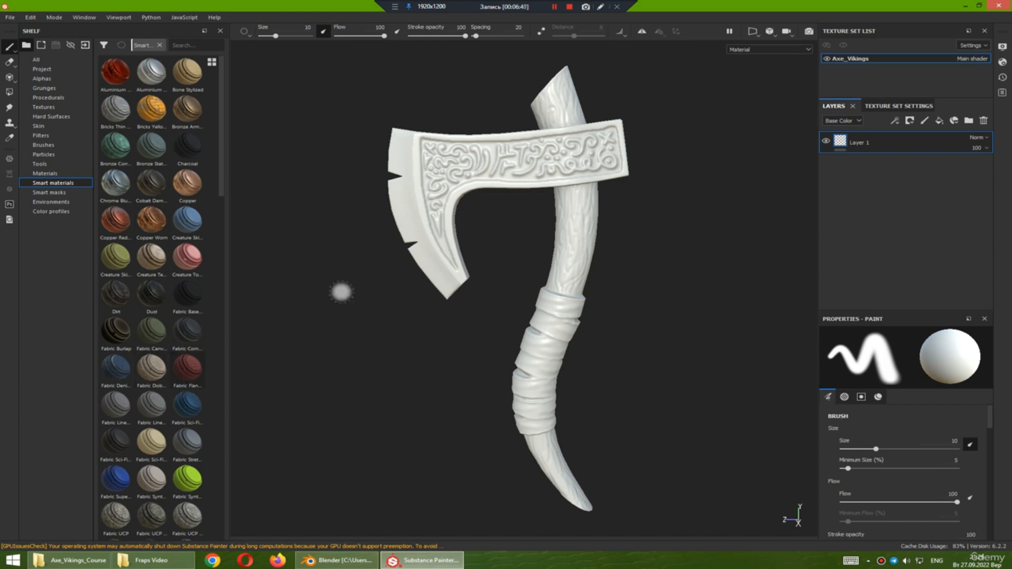
# - Delete the default Layer 1 from the layer stack
pyautogui.doubleClick(861, 143)
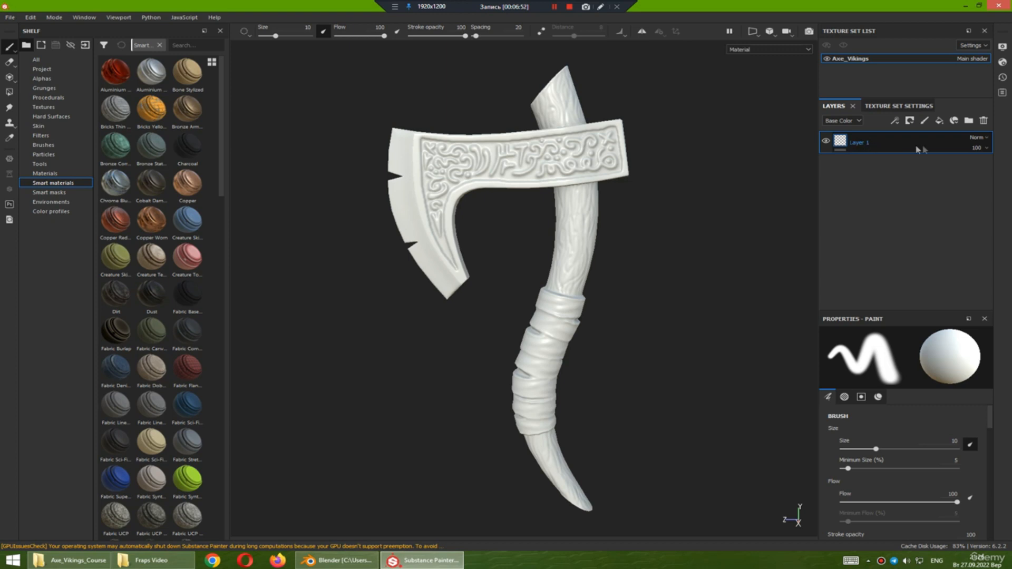
pyautogui.press('Return')
pyautogui.click(983, 121)
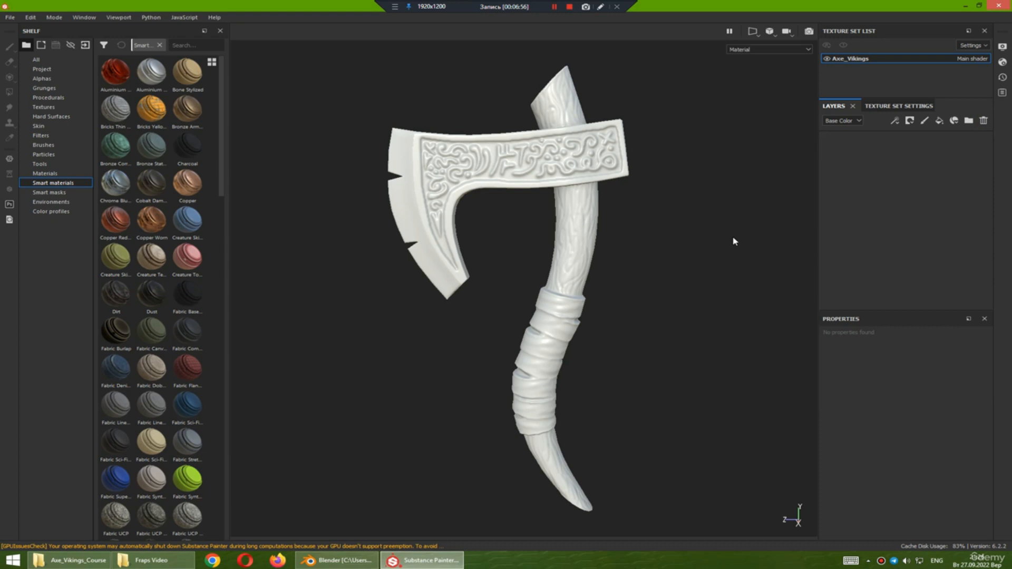
pyautogui.click(569, 6)
# - Find the wood smart materials in the shelf and add Wood Chest Stylized to the empty layer stack
pyautogui.moveTo(221, 121); pyautogui.dragTo(224, 461)
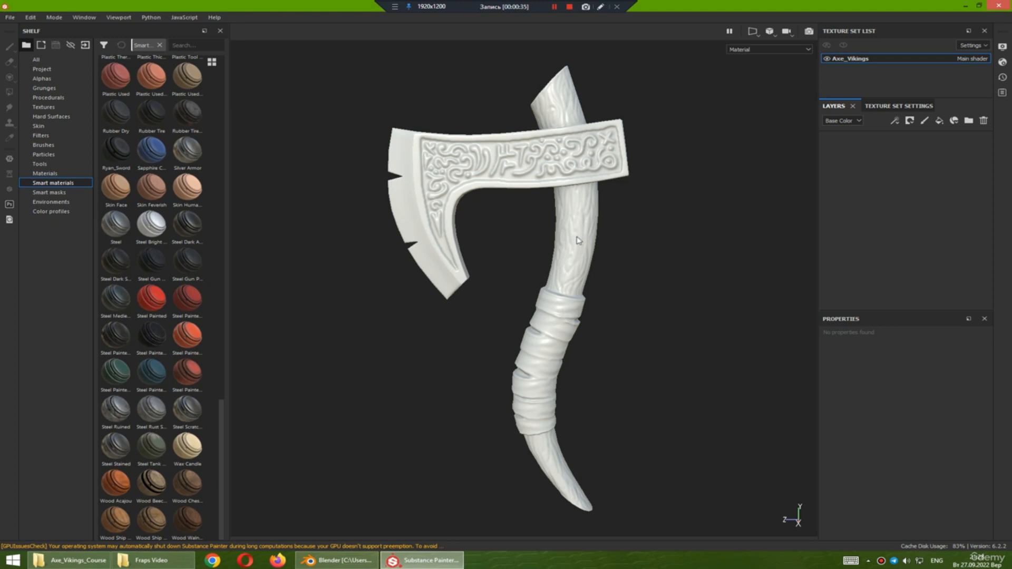
pyautogui.moveTo(130, 521)
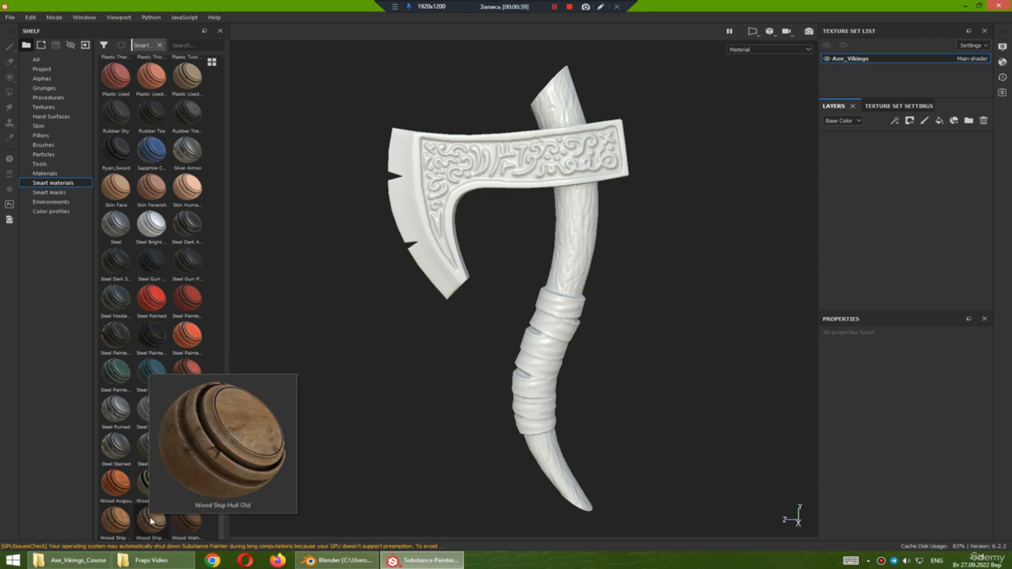
pyautogui.moveTo(187, 490)
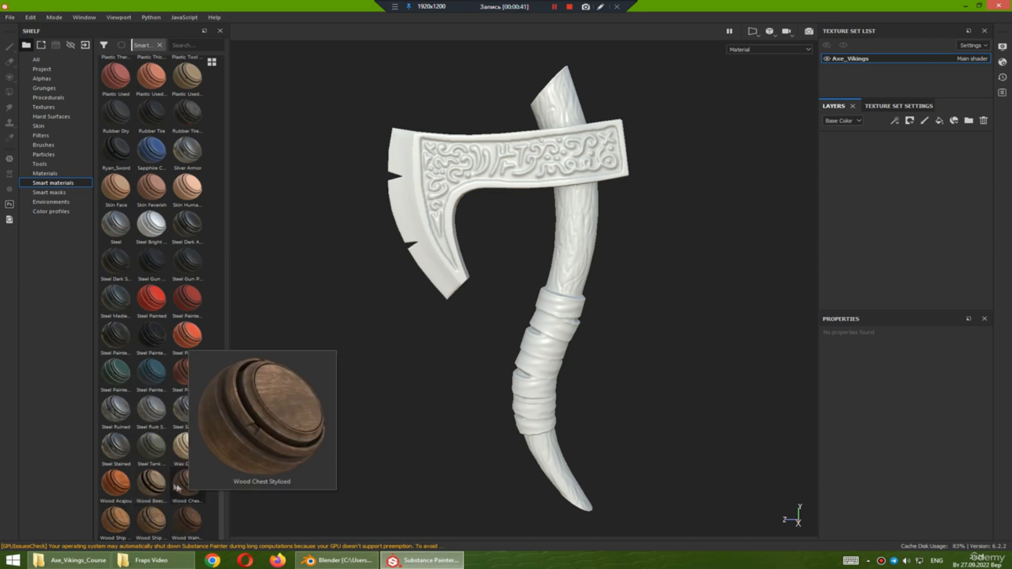
pyautogui.moveTo(189, 449)
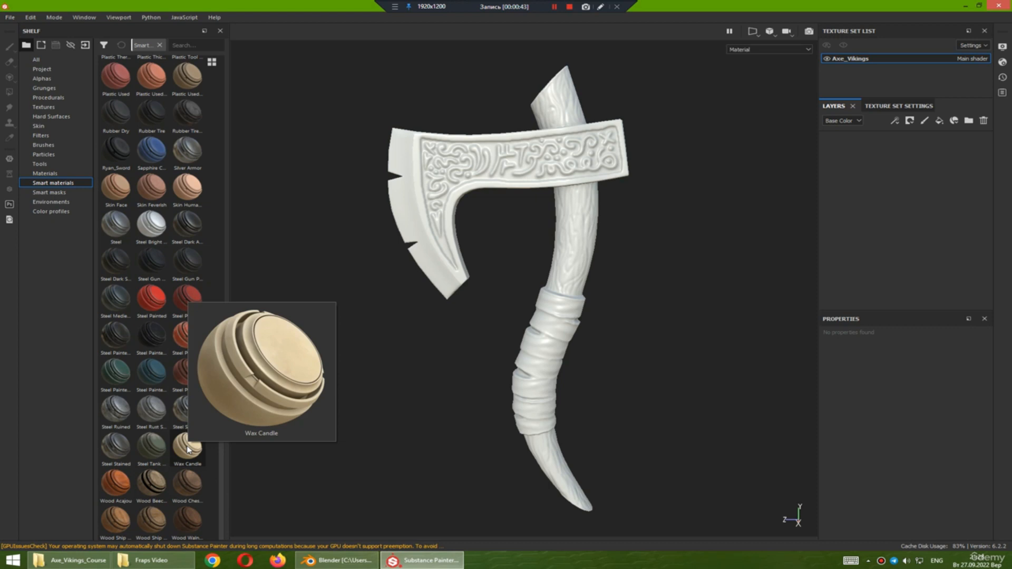
pyautogui.moveTo(128, 483)
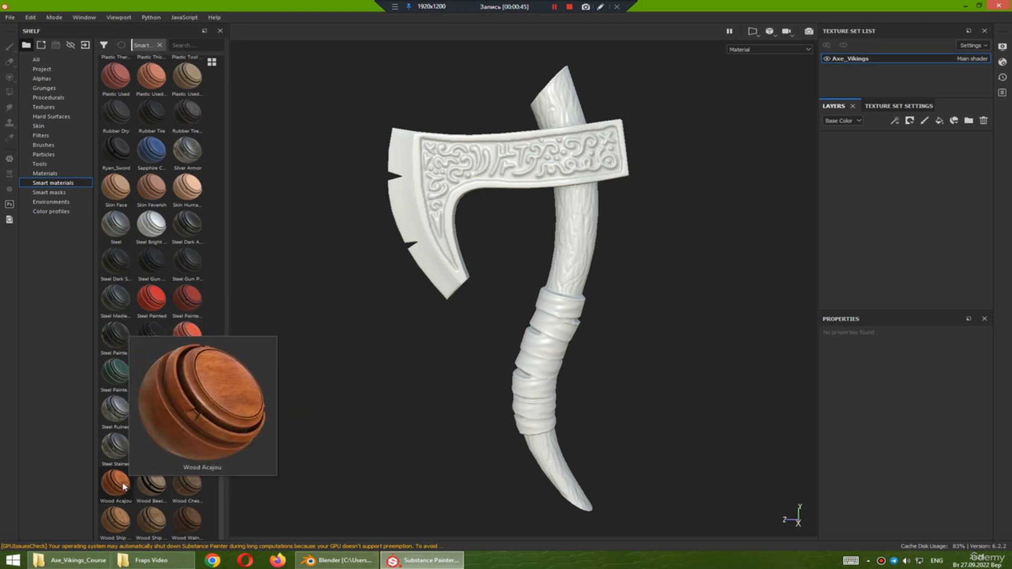
pyautogui.moveTo(184, 485); pyautogui.dragTo(872, 153)
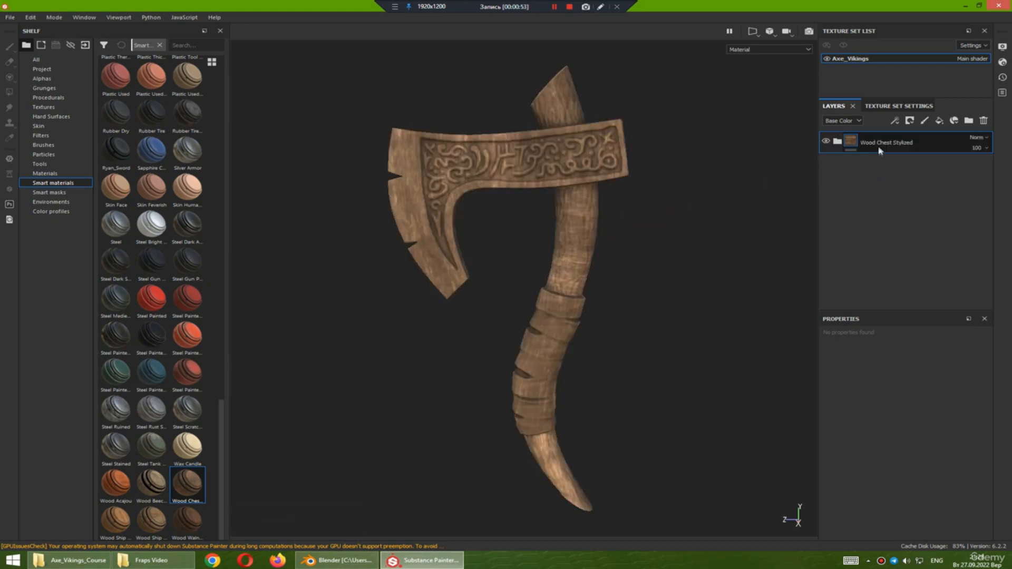
# - Examine the wood material on the axe head, handle and wrapped grip from close up and from different angles
pyautogui.keyDown('alt'); pyautogui.moveTo(571, 242); pyautogui.dragTo(647, 294); pyautogui.keyUp('alt')
pyautogui.scroll(5, 580, 269)
pyautogui.scroll(-5, 585, 217)
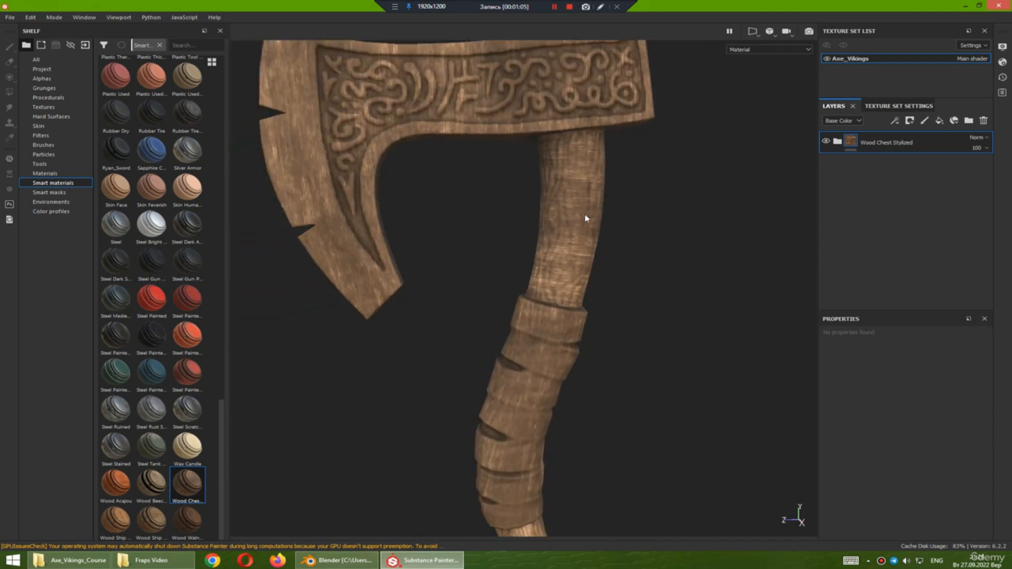
pyautogui.scroll(-3, 585, 215)
pyautogui.scroll(-2, 586, 213)
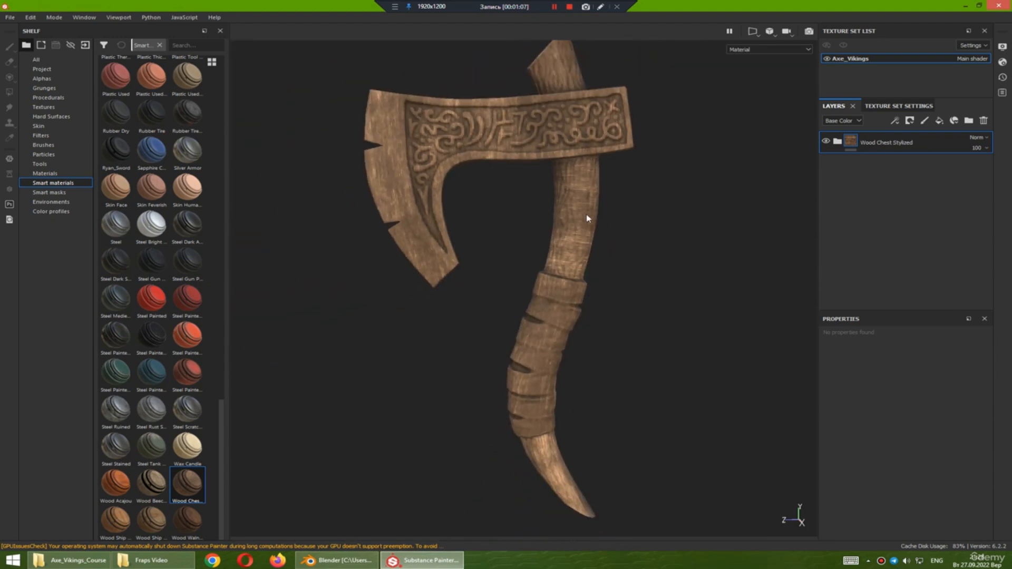
pyautogui.keyDown('alt'); pyautogui.moveTo(585, 280); pyautogui.dragTo(551, 289); pyautogui.keyUp('alt')
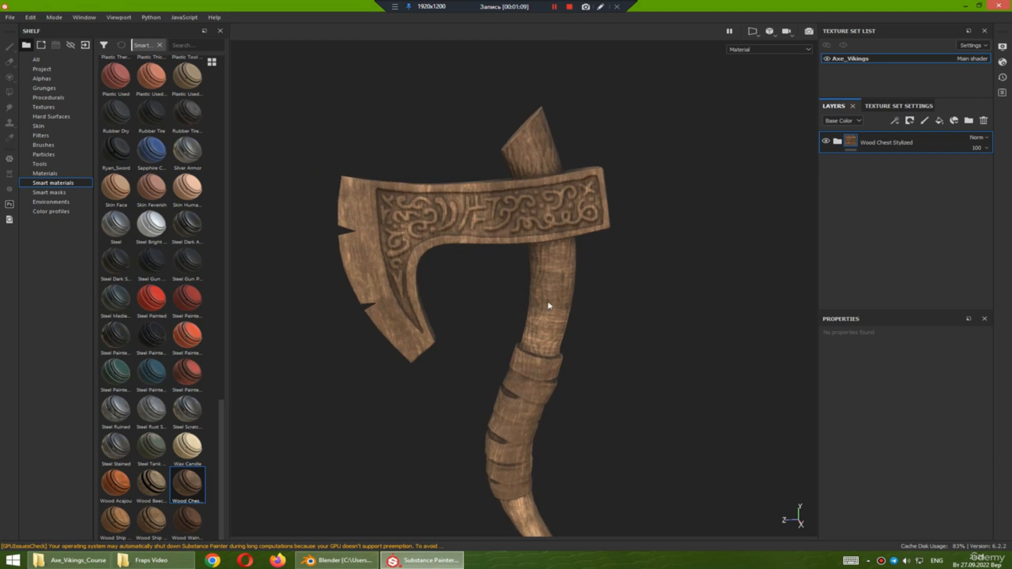
pyautogui.scroll(2, 549, 305)
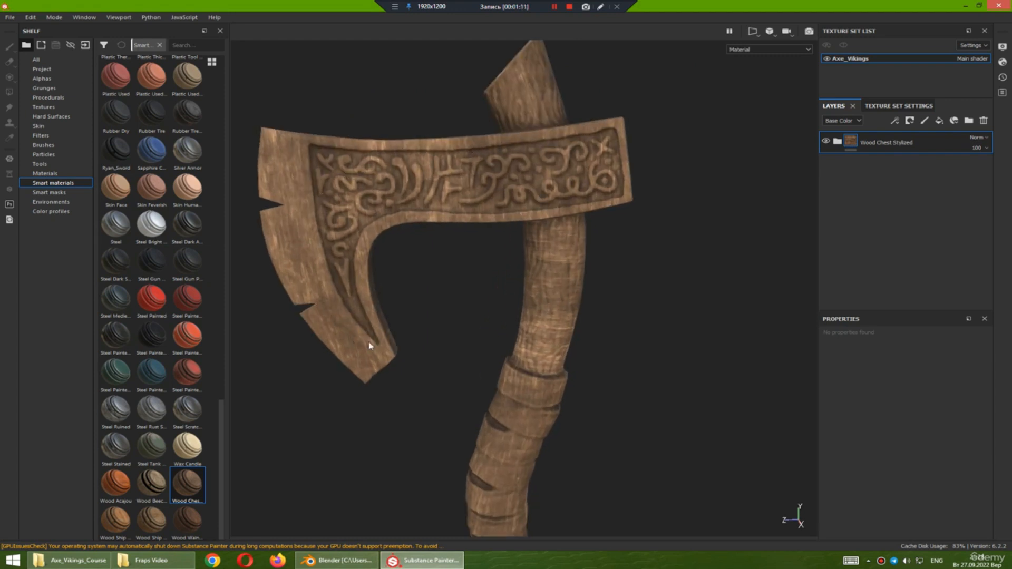
pyautogui.keyDown('alt'); pyautogui.moveTo(453, 181); pyautogui.dragTo(474, 180); pyautogui.keyUp('alt')
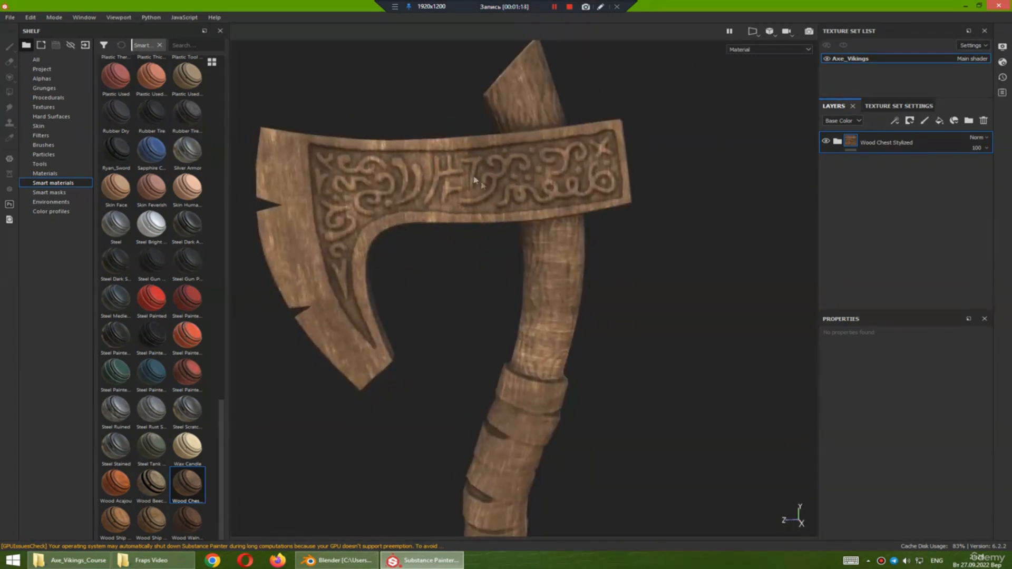
pyautogui.scroll(3, 576, 172)
pyautogui.keyDown('alt'); pyautogui.moveTo(576, 172); pyautogui.dragTo(492, 358); pyautogui.keyUp('alt')
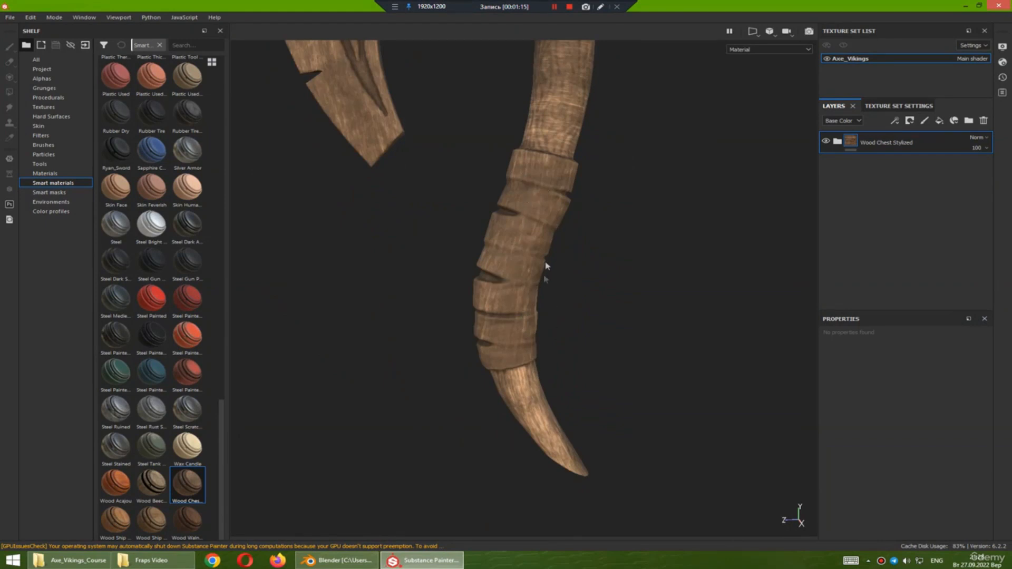
pyautogui.keyDown('alt'); pyautogui.moveTo(538, 232); pyautogui.dragTo(517, 324, button='middle'); pyautogui.keyUp('alt')
pyautogui.moveTo(517, 324)
pyautogui.keyDown('alt'); pyautogui.mouseDown()
pyautogui.moveTo(542, 294)
pyautogui.moveTo(501, 321)
pyautogui.mouseUp(); pyautogui.keyUp('alt')
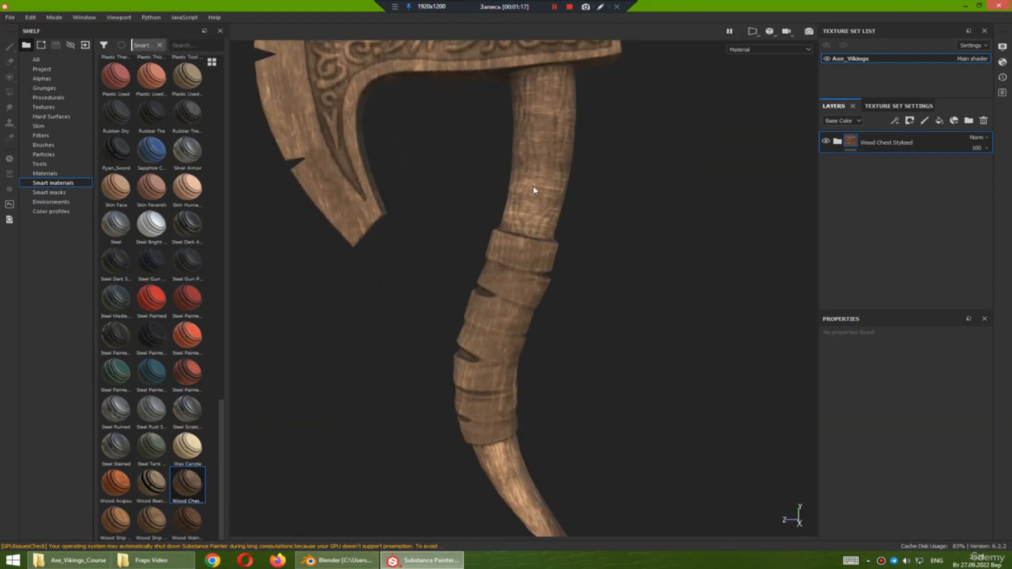
pyautogui.keyDown('alt'); pyautogui.moveTo(583, 196); pyautogui.dragTo(567, 314); pyautogui.keyUp('alt')
# - Expand the Wood Chest Stylized folder and change the Base layer's base color to a more saturated orange-brown
pyautogui.click(838, 143)
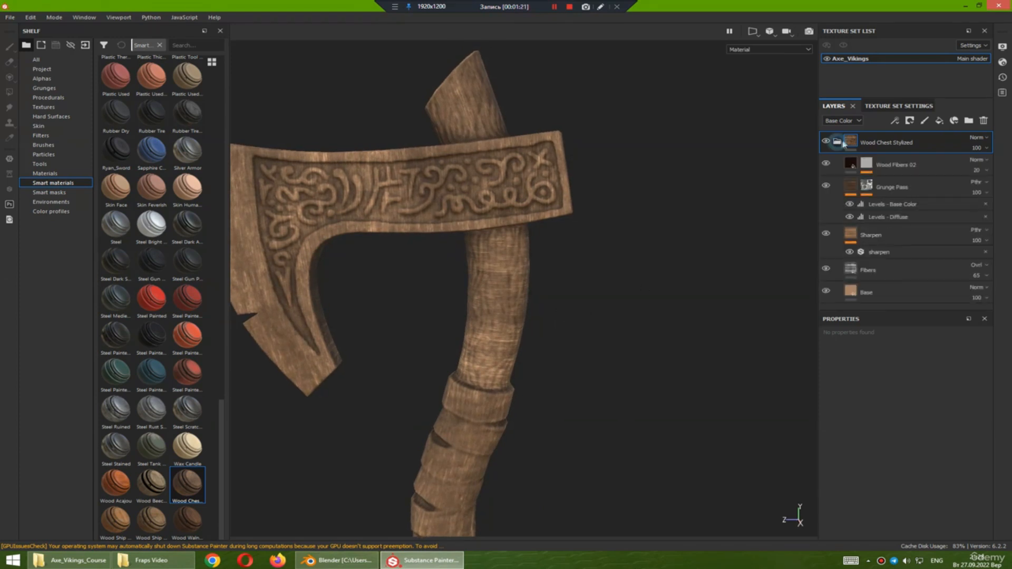
pyautogui.click(837, 142)
pyautogui.click(838, 143)
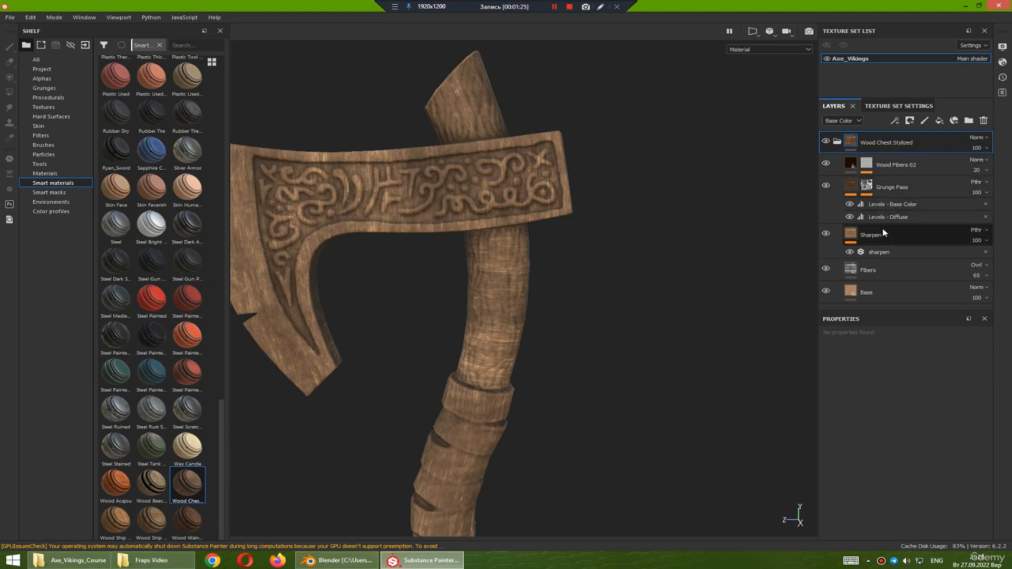
pyautogui.click(873, 294)
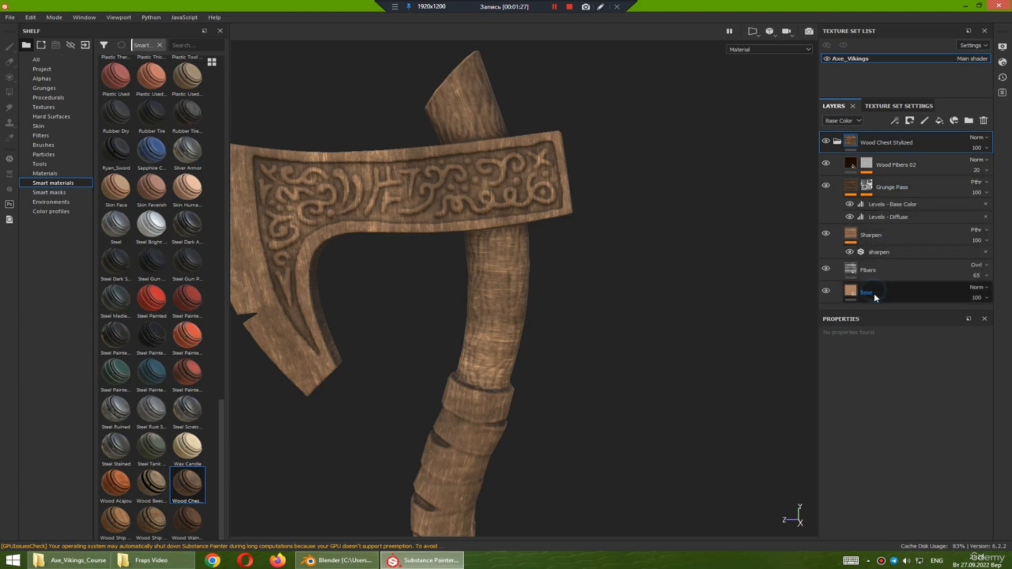
pyautogui.click(888, 293)
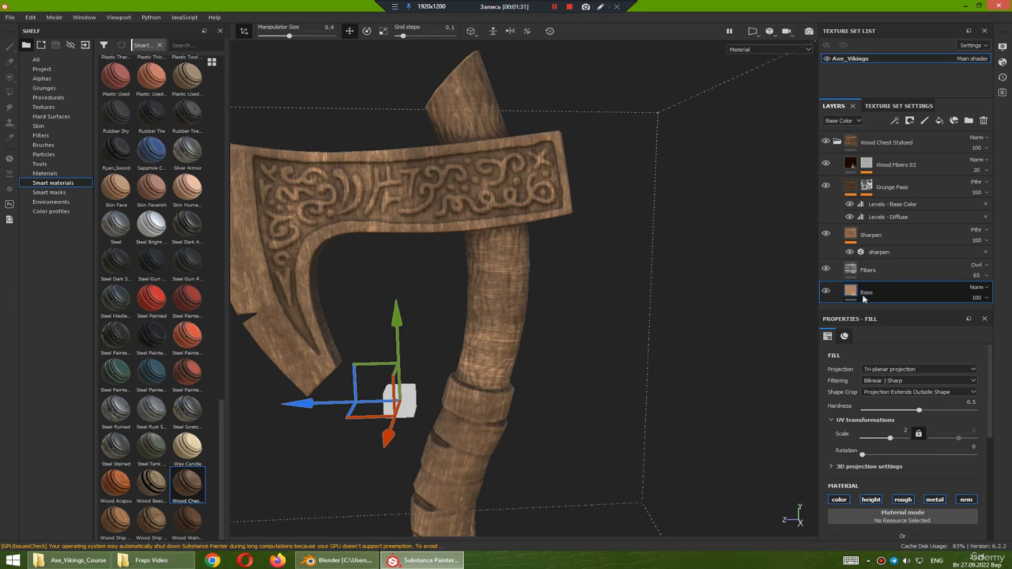
pyautogui.scroll(-4, 876, 426)
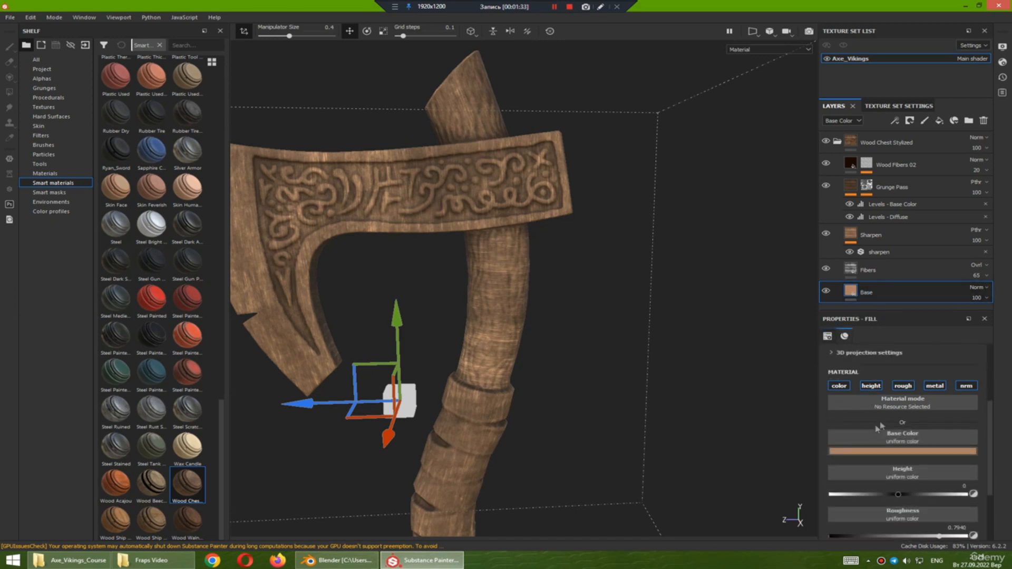
pyautogui.click(900, 451)
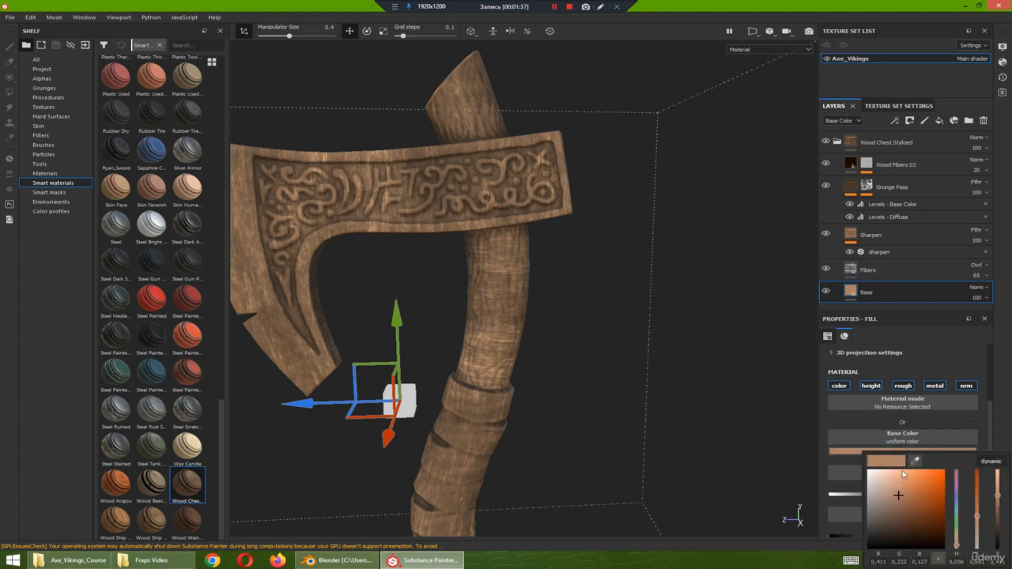
pyautogui.moveTo(900, 497)
pyautogui.mouseDown()
pyautogui.moveTo(923, 501)
pyautogui.moveTo(913, 494)
pyautogui.mouseUp()
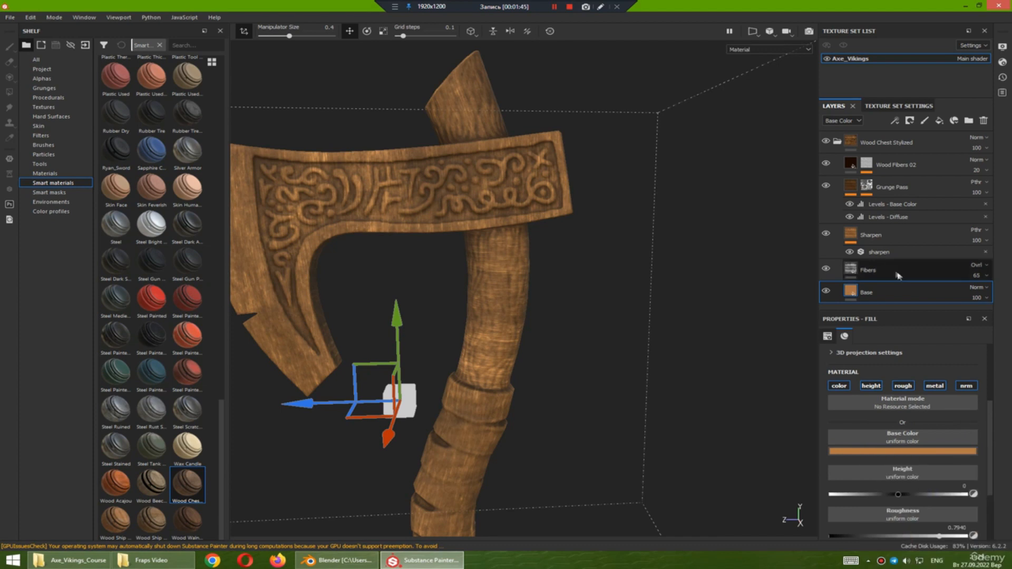
# - Select the Fibers layer and toggle its visibility repeatedly to compare the wood with and without the fibers
pyautogui.click(852, 268)
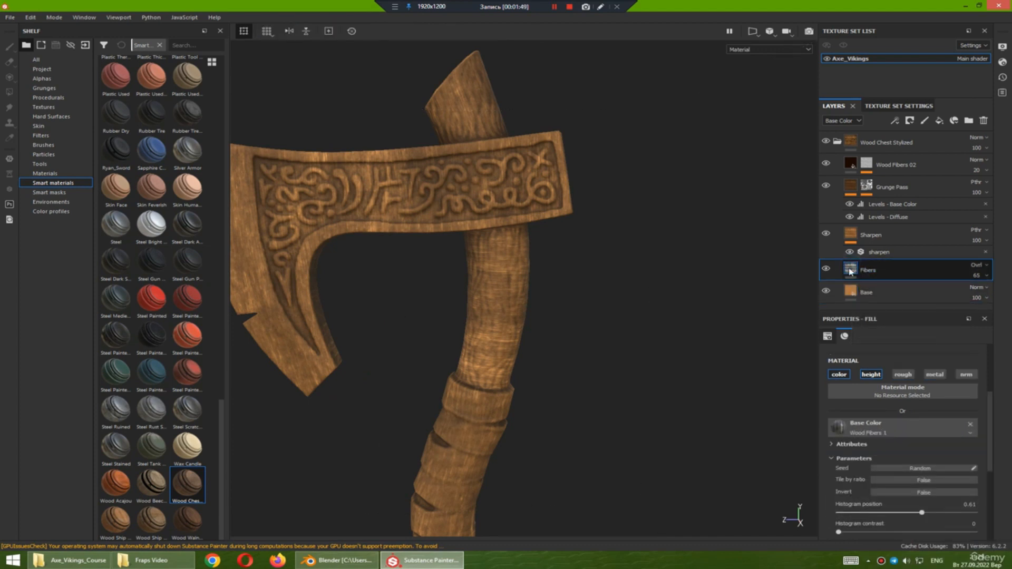
pyautogui.click(826, 269)
pyautogui.click(826, 269)
pyautogui.click(826, 269)
pyautogui.click(827, 269)
pyautogui.click(827, 270)
pyautogui.click(826, 270)
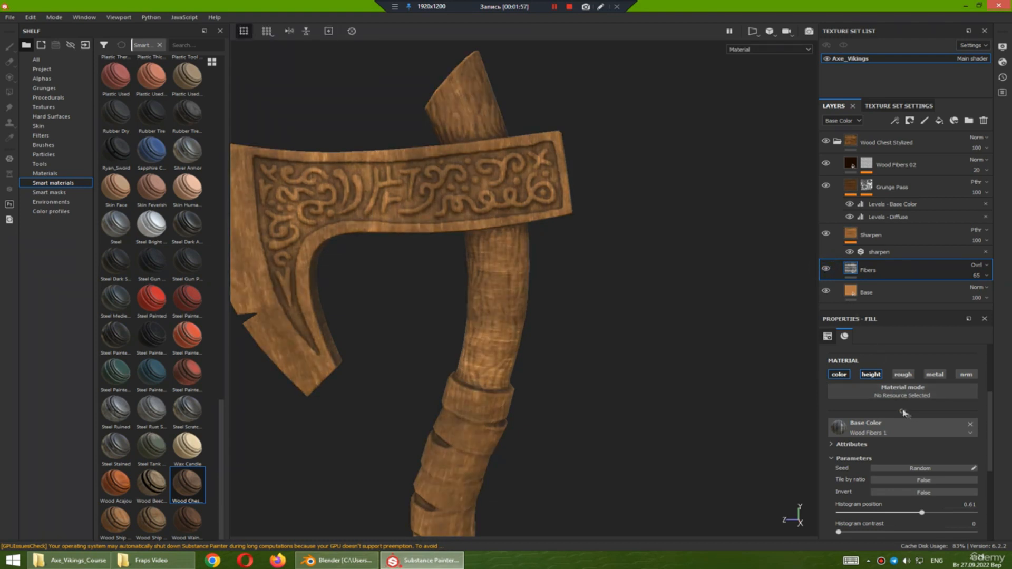
# - Review the Fibers layer's fill projection settings and show the 3D and 2D views side by side
pyautogui.moveTo(991, 411); pyautogui.dragTo(993, 365)
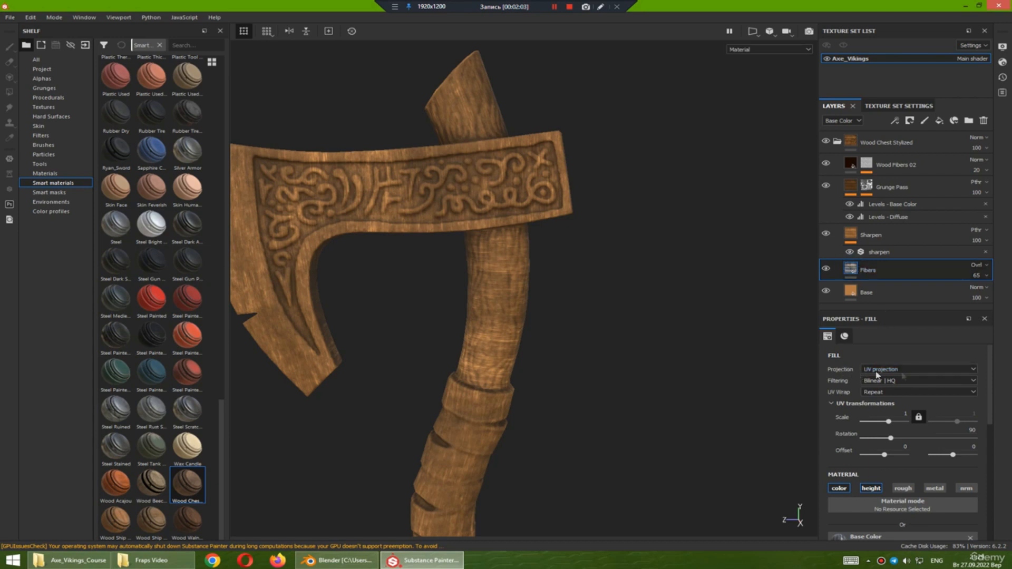
pyautogui.scroll(-1, 985, 363)
pyautogui.scroll(1, 986, 364)
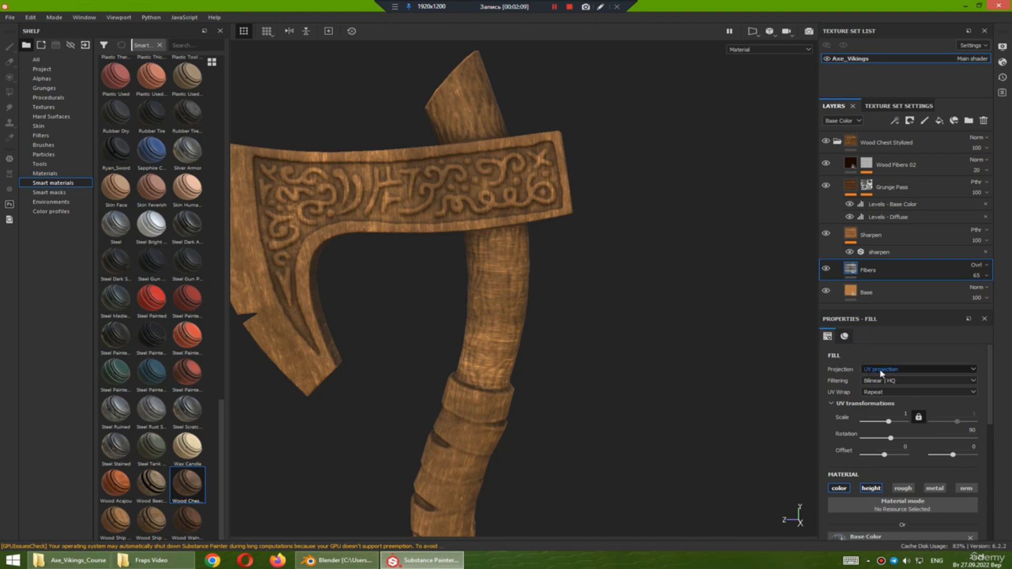
pyautogui.keyDown('alt'); pyautogui.moveTo(623, 352); pyautogui.dragTo(608, 331); pyautogui.keyUp('alt')
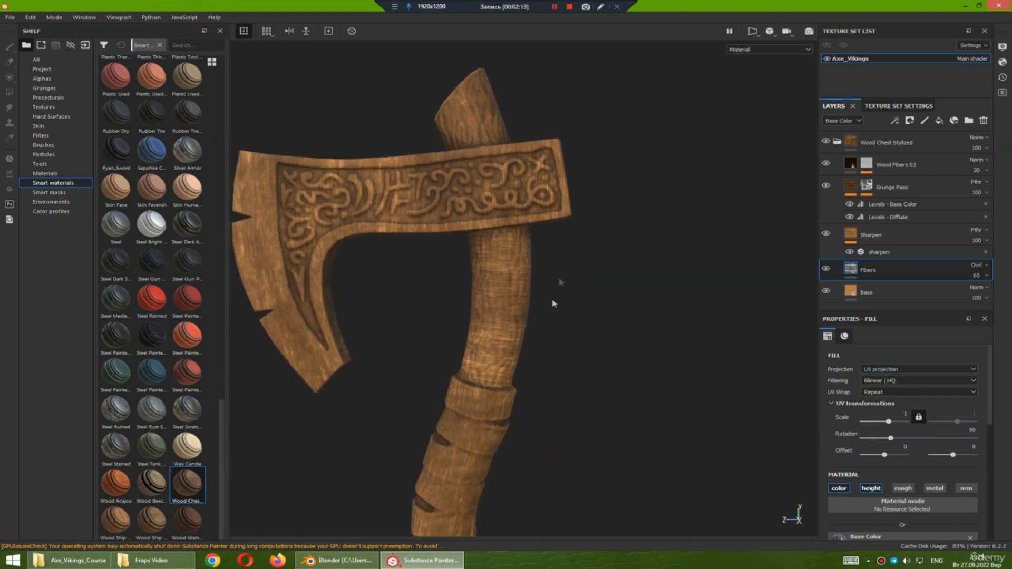
pyautogui.click(755, 34)
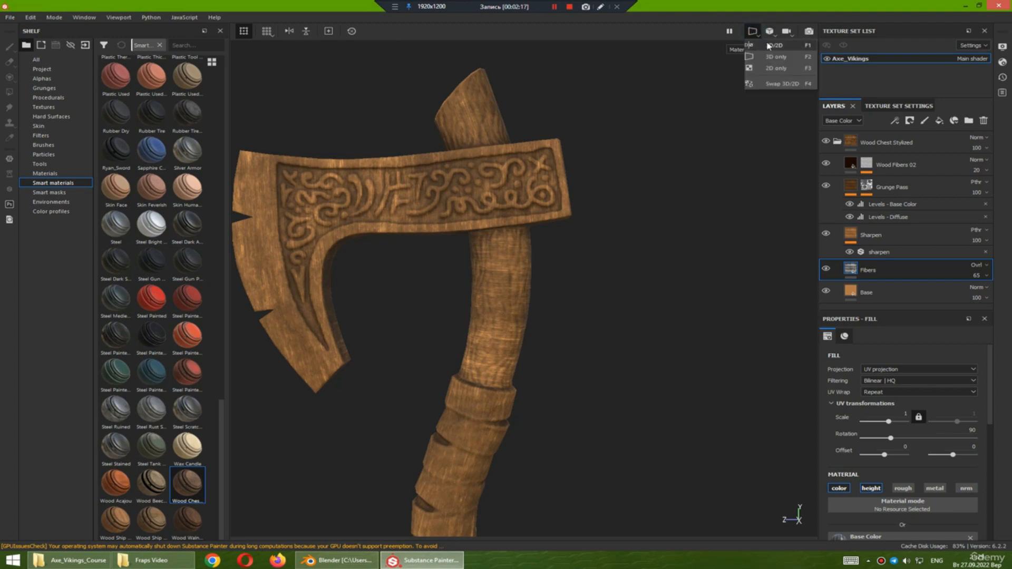
pyautogui.click(769, 46)
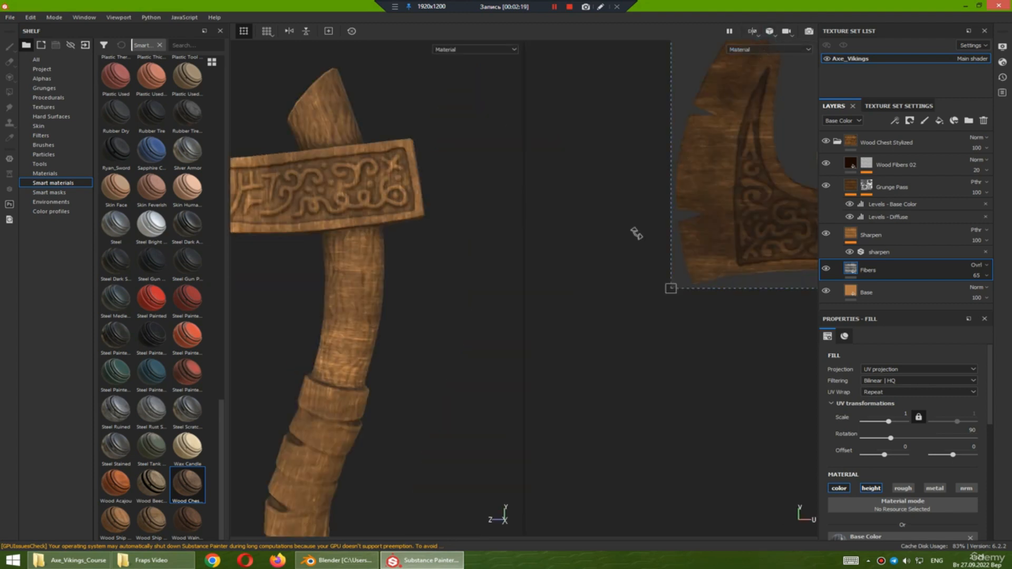
# - Inspect the wood grain across the UV islands in the 2D view and return to the 3D-only view
pyautogui.scroll(-3, 583, 262)
pyautogui.scroll(3, 599, 354)
pyautogui.moveTo(600, 354); pyautogui.dragTo(683, 233, button='middle')
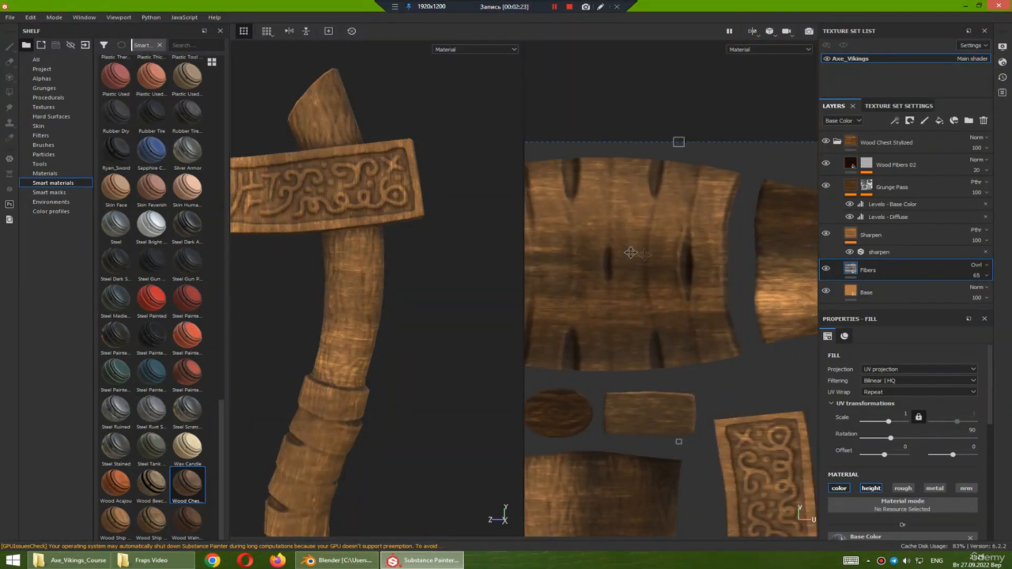
pyautogui.moveTo(631, 252); pyautogui.dragTo(569, 248, button='middle')
pyautogui.moveTo(685, 253); pyautogui.dragTo(622, 250, button='middle')
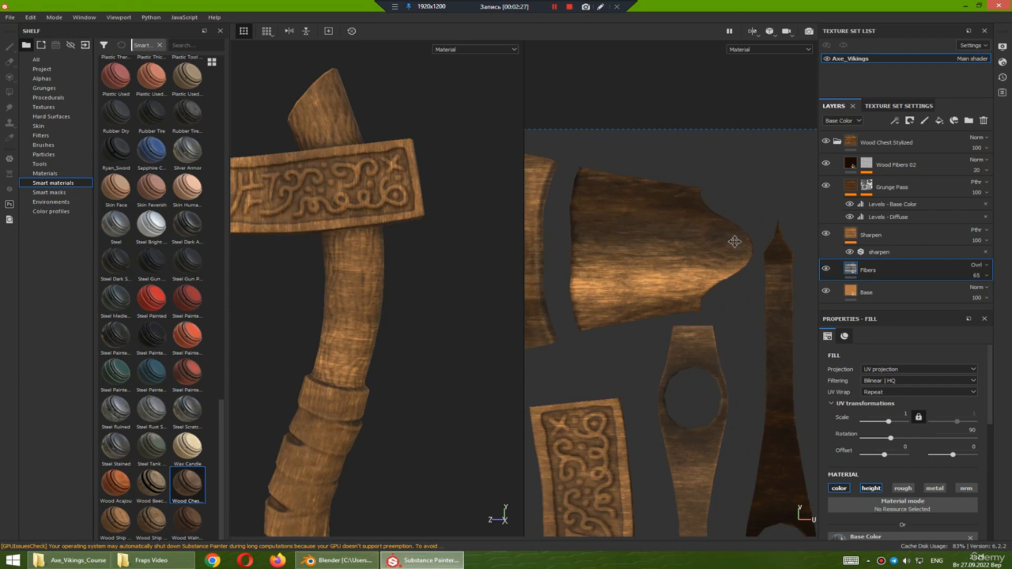
pyautogui.click(757, 36)
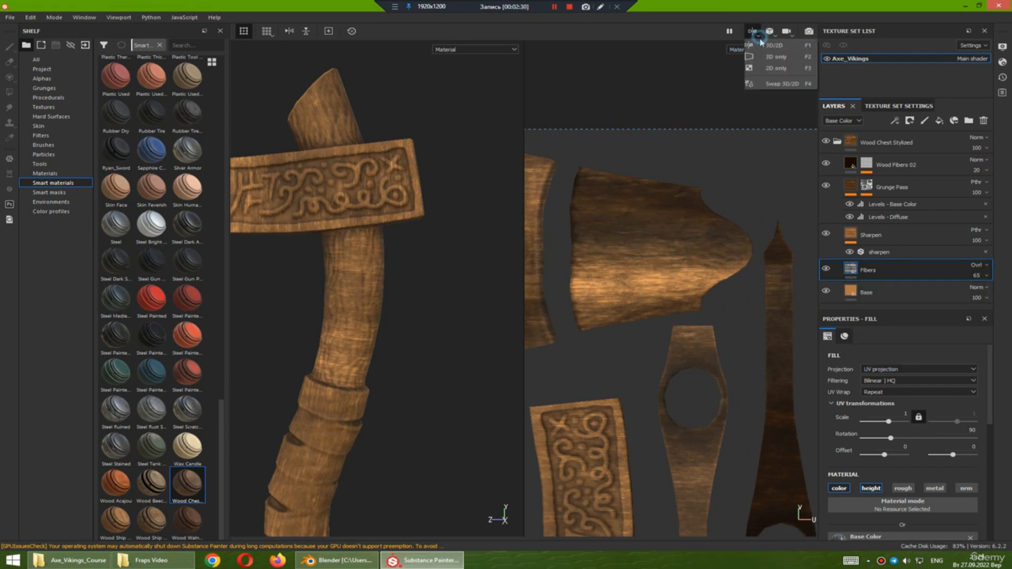
pyautogui.click(769, 59)
pyautogui.moveTo(593, 324); pyautogui.dragTo(613, 324, button='middle')
# - Change the Fibers layer's fill projection to Tri-planar projection and check the whole axe within the projection box
pyautogui.click(879, 370)
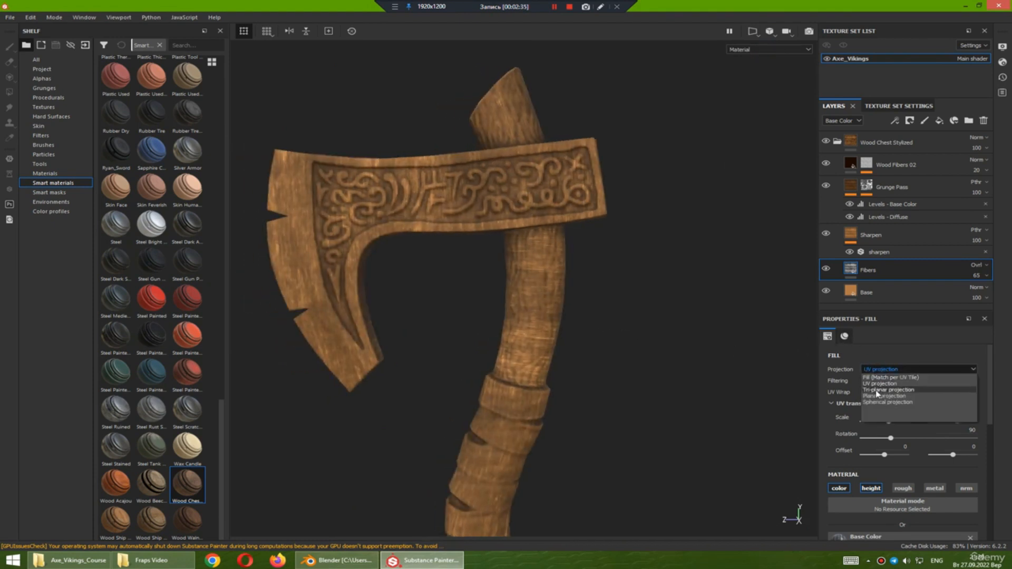
pyautogui.click(877, 390)
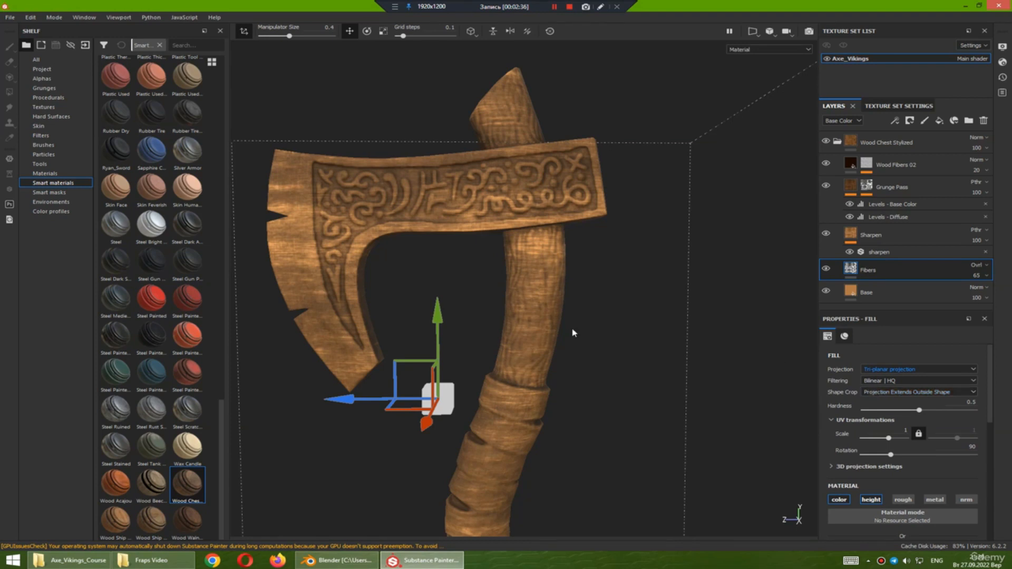
pyautogui.moveTo(576, 328)
pyautogui.keyDown('alt'); pyautogui.mouseDown()
pyautogui.moveTo(690, 327)
pyautogui.moveTo(563, 334)
pyautogui.mouseUp(); pyautogui.keyUp('alt')
pyautogui.keyDown('alt'); pyautogui.moveTo(562, 397); pyautogui.dragTo(503, 318); pyautogui.keyUp('alt')
pyautogui.scroll(-2, 504, 318)
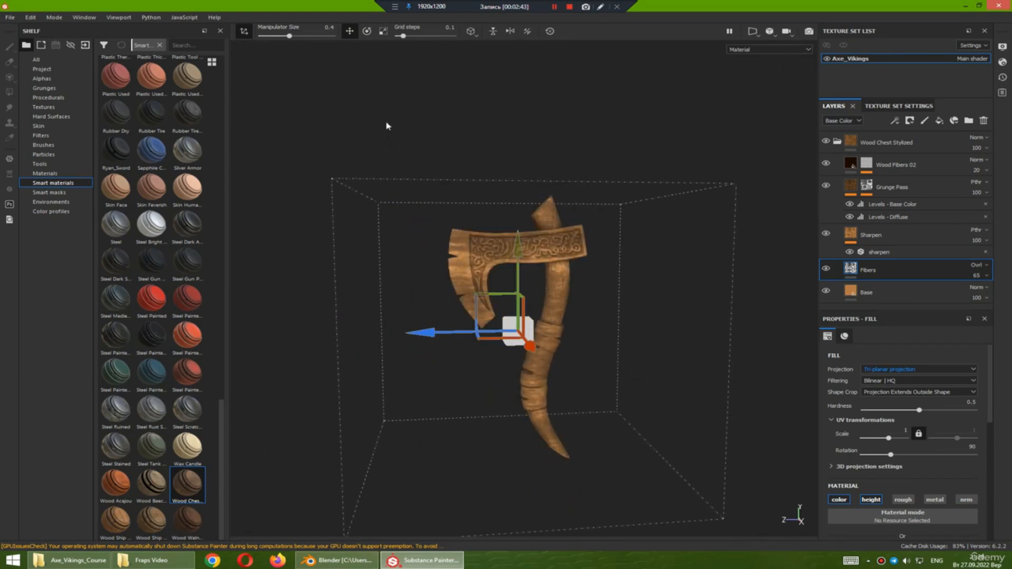
# - Rotate the Fibers layer's tri-planar projection about 90 degrees with the rotation manipulator so the grain runs along the handle
pyautogui.click(244, 31)
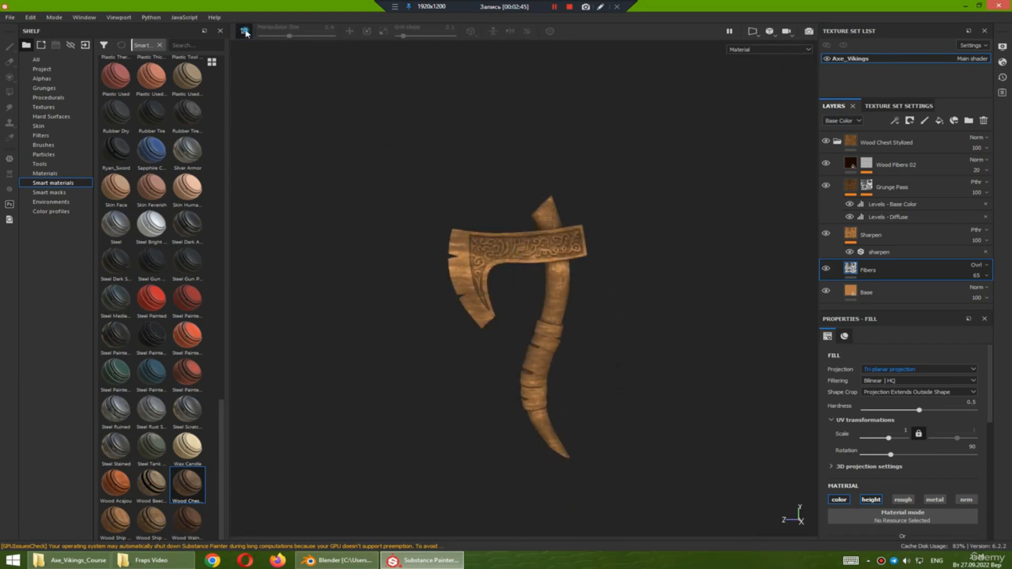
pyautogui.click(244, 32)
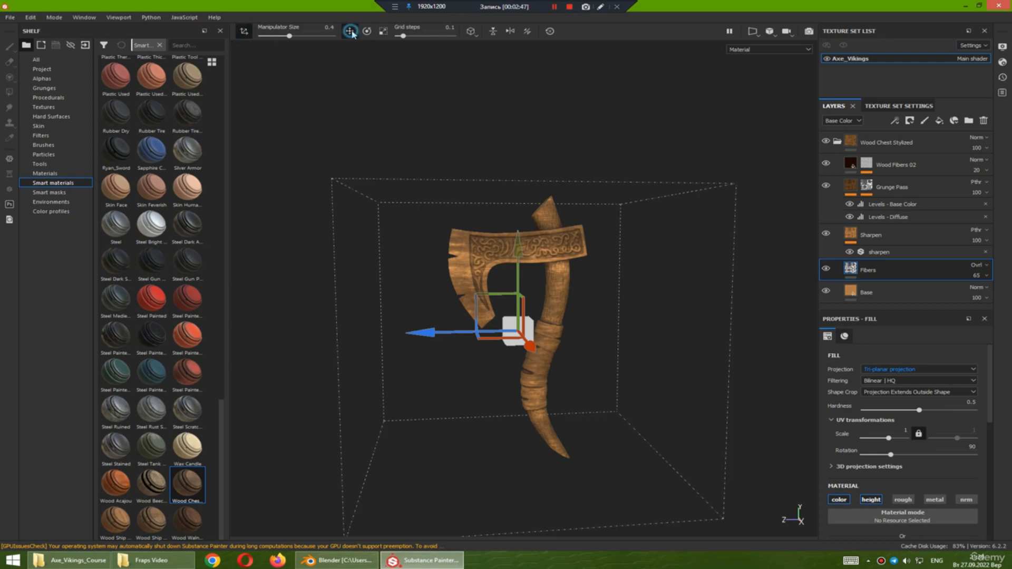
pyautogui.click(366, 31)
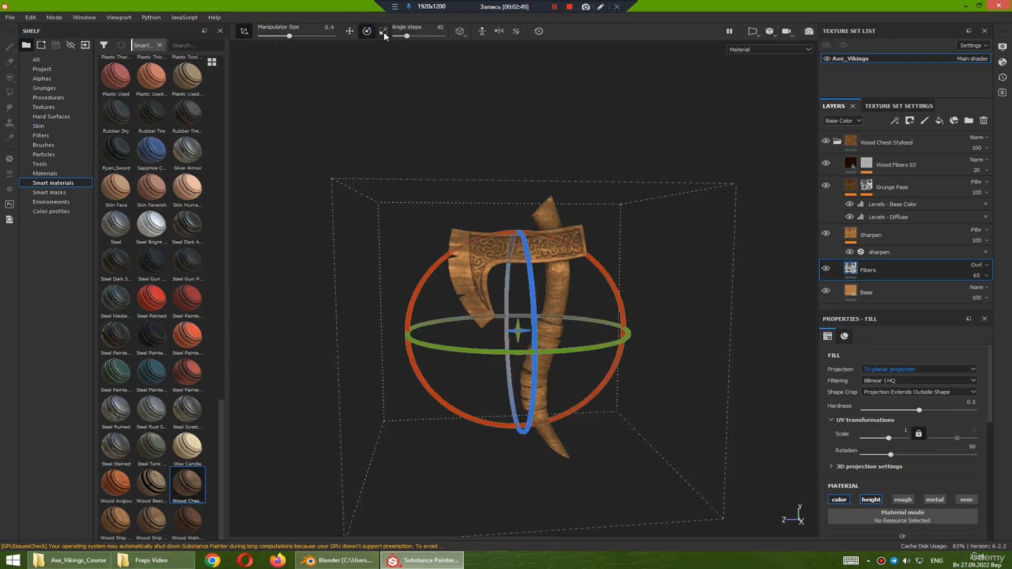
pyautogui.keyDown('alt'); pyautogui.keyDown('shift'); pyautogui.moveTo(677, 276); pyautogui.dragTo(489, 188); pyautogui.keyUp('shift'); pyautogui.keyUp('alt')
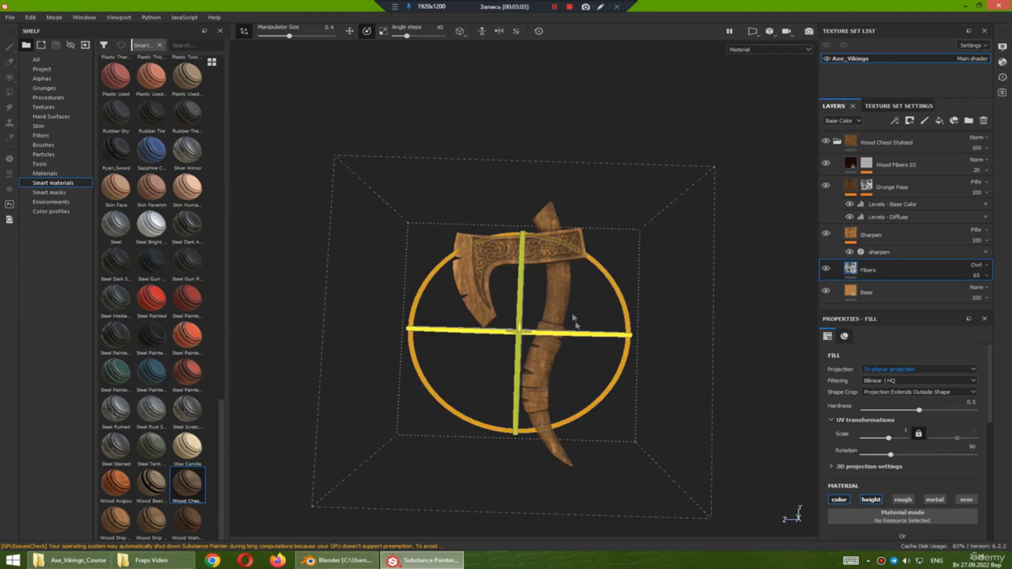
pyautogui.keyDown('alt'); pyautogui.moveTo(592, 300); pyautogui.dragTo(395, 314); pyautogui.keyUp('alt')
pyautogui.scroll(6, 543, 323)
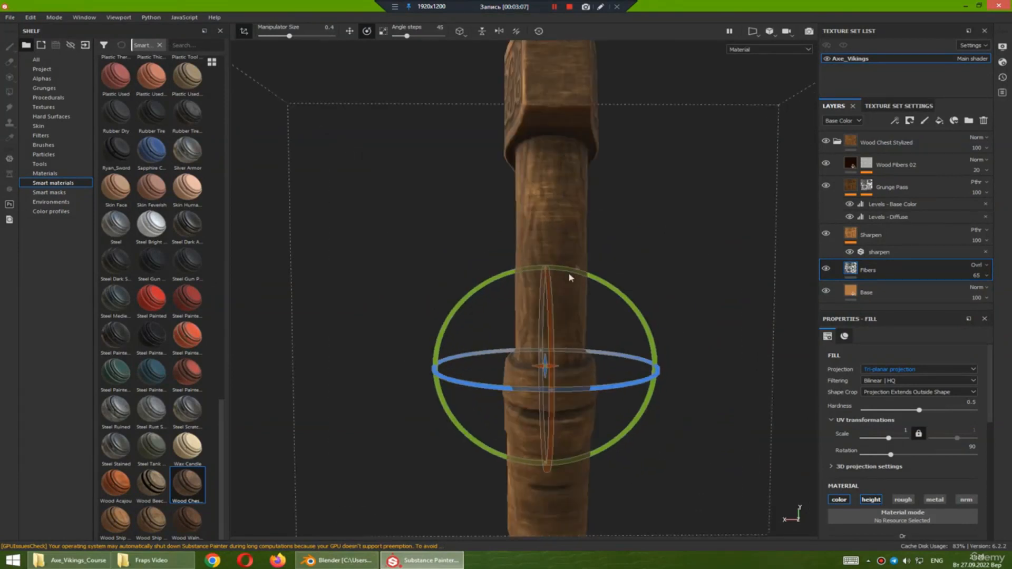
pyautogui.moveTo(577, 250)
pyautogui.keyDown('alt'); pyautogui.mouseDown()
pyautogui.moveTo(571, 242)
pyautogui.moveTo(582, 241)
pyautogui.moveTo(569, 239)
pyautogui.mouseUp(); pyautogui.keyUp('alt')
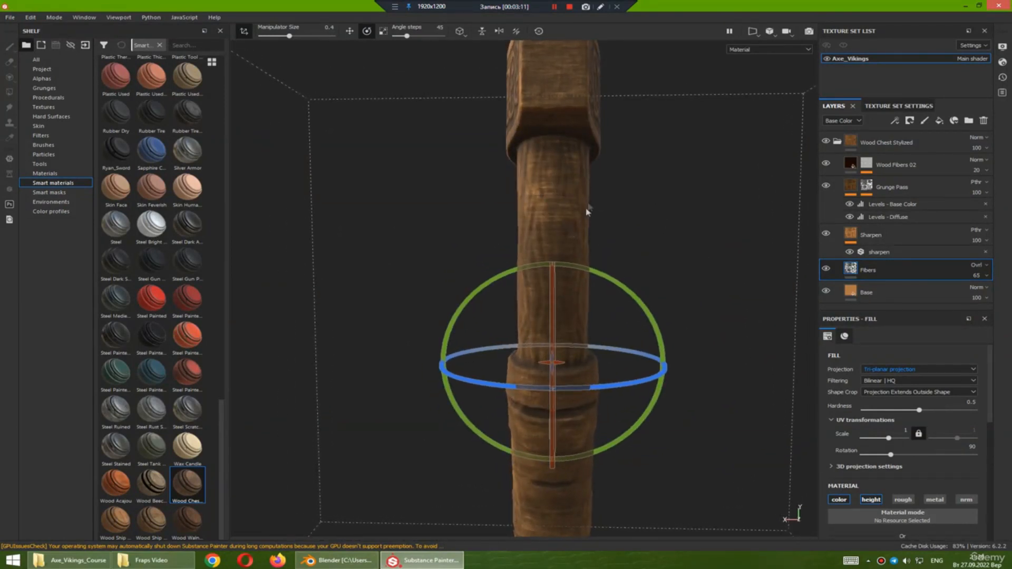
pyautogui.moveTo(624, 287); pyautogui.dragTo(684, 476)
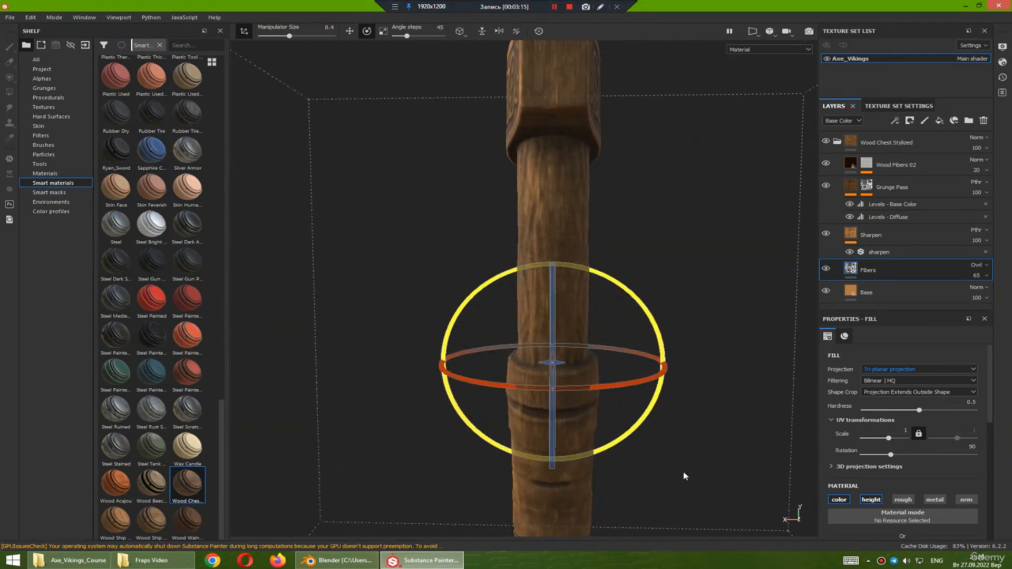
pyautogui.keyDown('alt'); pyautogui.moveTo(621, 395); pyautogui.dragTo(653, 411); pyautogui.keyUp('alt')
pyautogui.scroll(3, 580, 277)
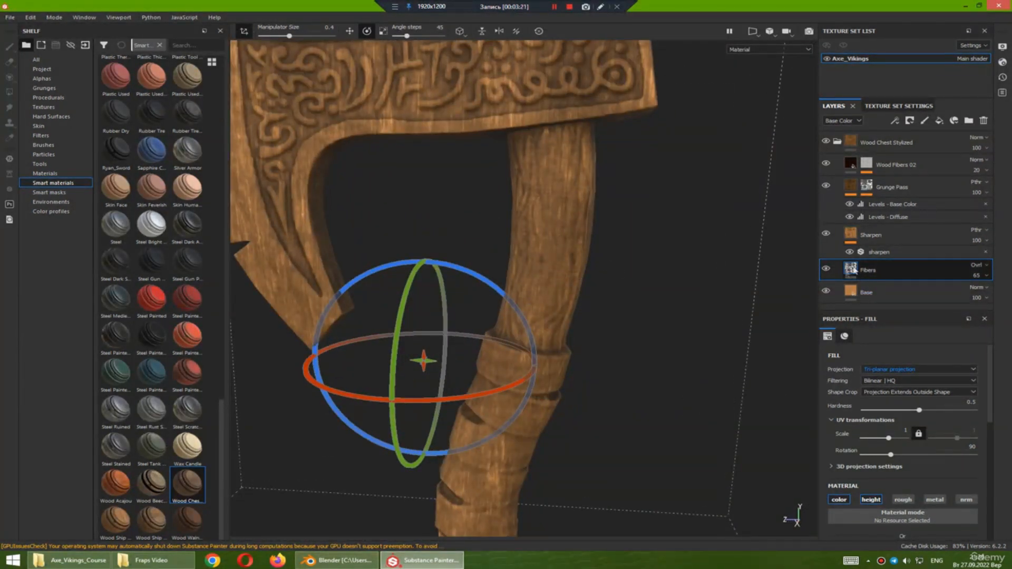
# - Hide the Fibers layer and toggle the Grunge Pass layer's visibility to compare the wood with and without it
pyautogui.click(826, 270)
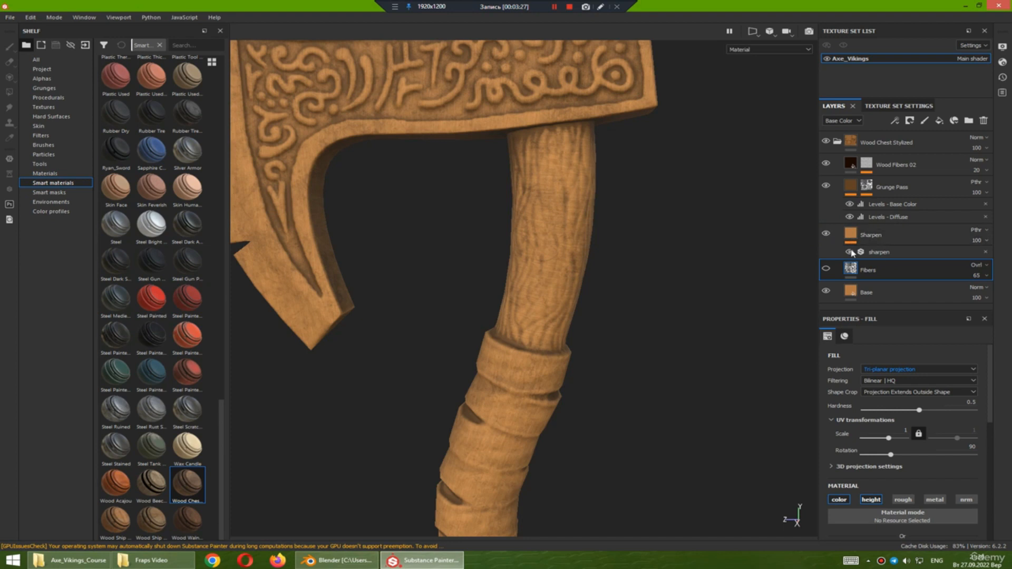
pyautogui.click(825, 187)
pyautogui.click(825, 187)
pyautogui.click(825, 187)
pyautogui.click(825, 187)
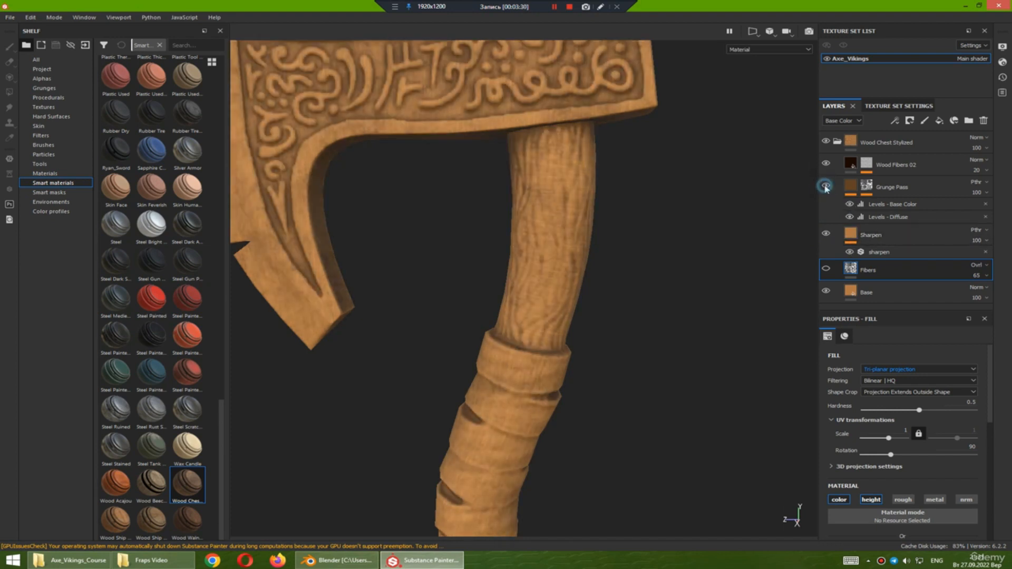
# - Set the wood pattern fill in the Wood Fibers 02 layer's mask to Tri-planar projection
pyautogui.click(851, 164)
pyautogui.click(851, 164)
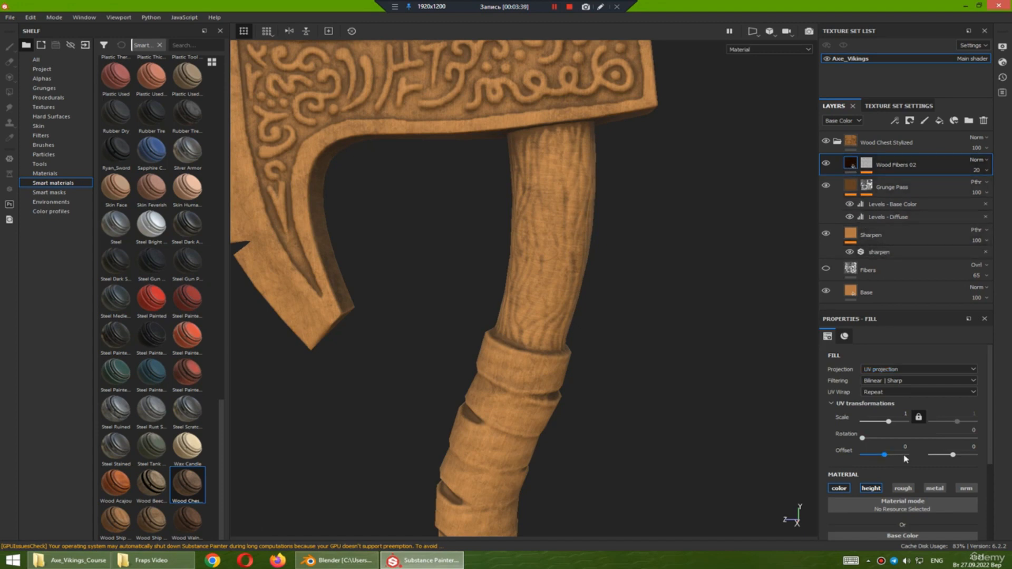
pyautogui.scroll(-3, 903, 474)
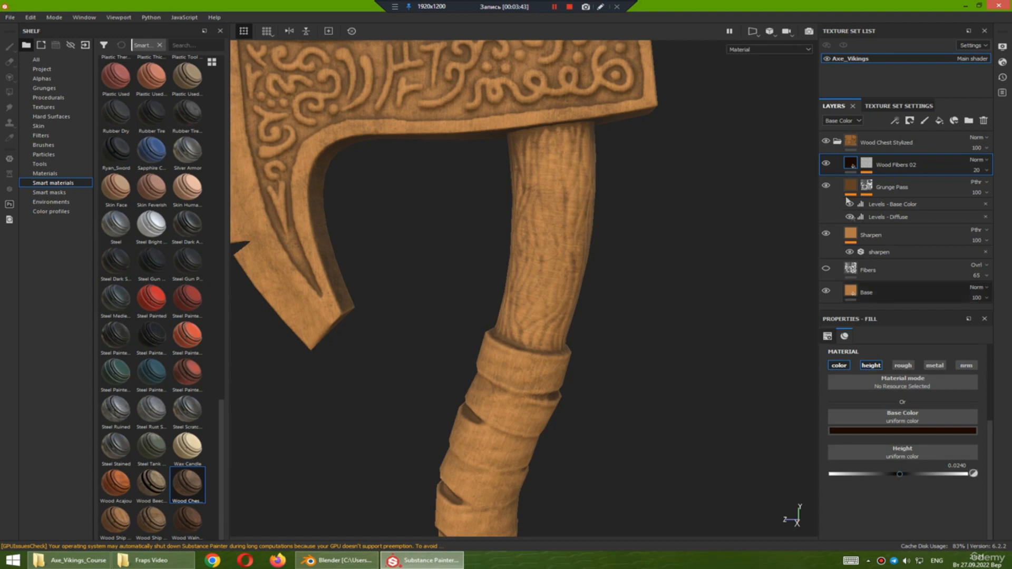
pyautogui.click(867, 166)
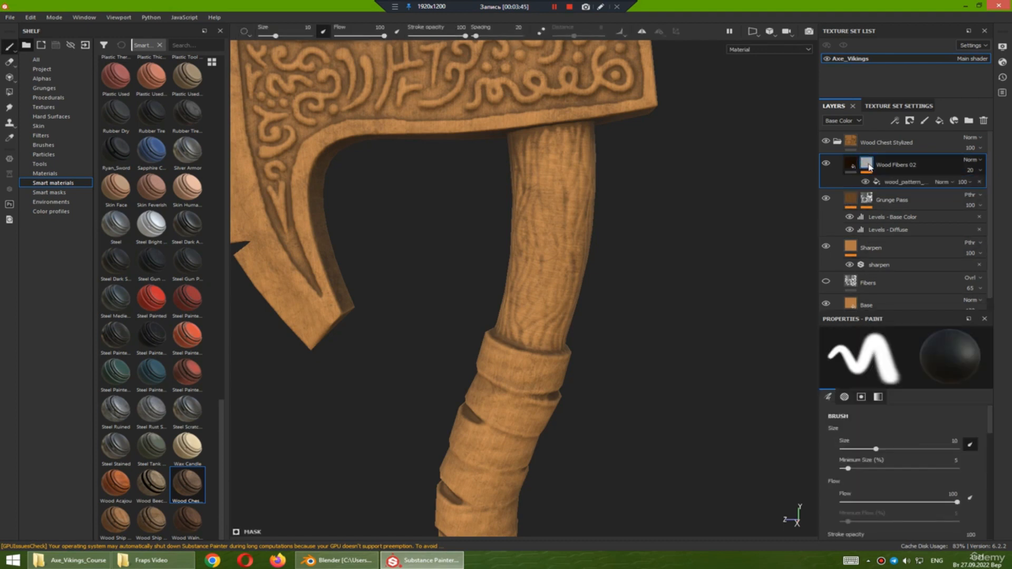
pyautogui.click(894, 183)
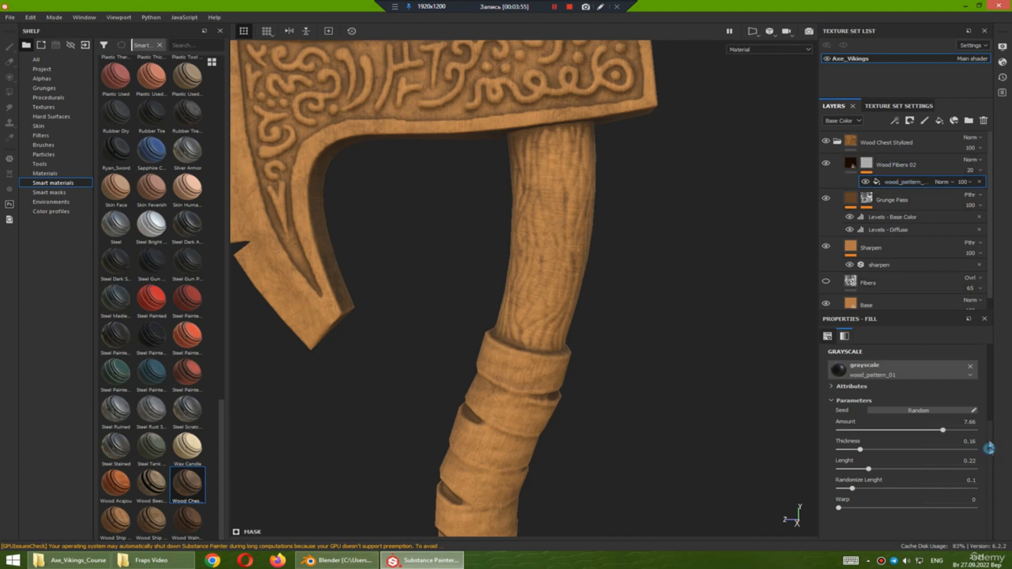
pyautogui.scroll(3, 989, 448)
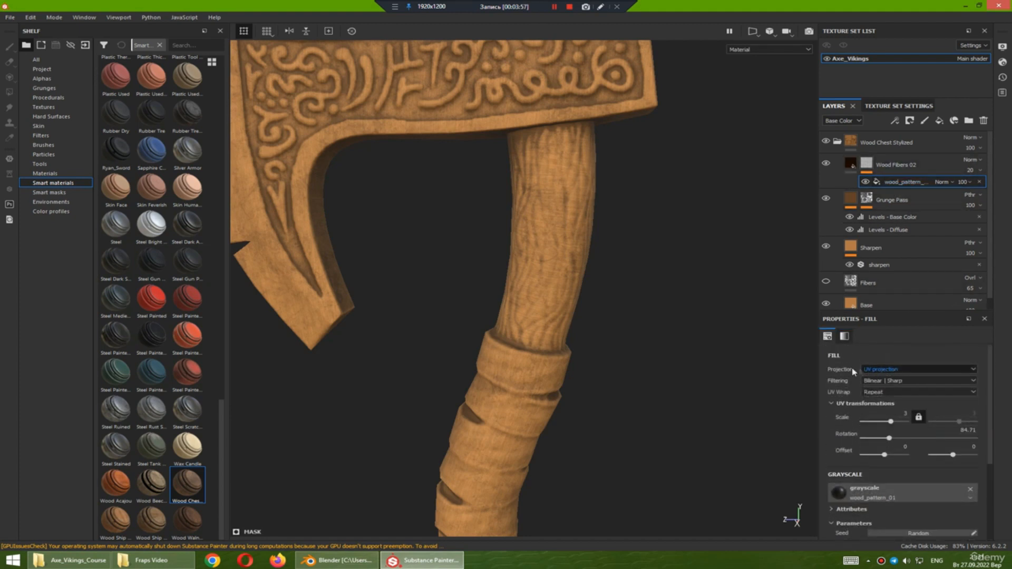
pyautogui.click(881, 372)
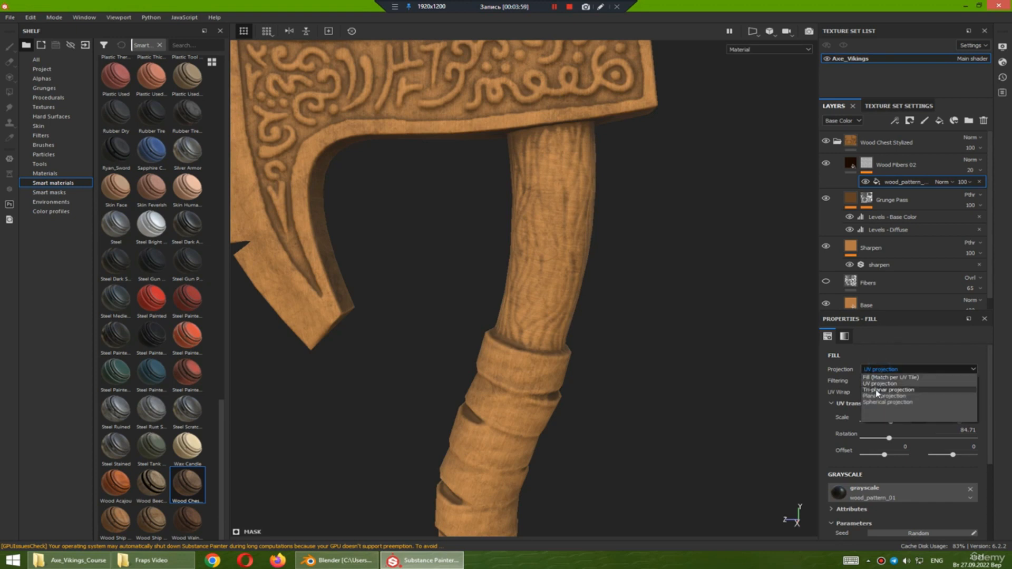
pyautogui.click(875, 390)
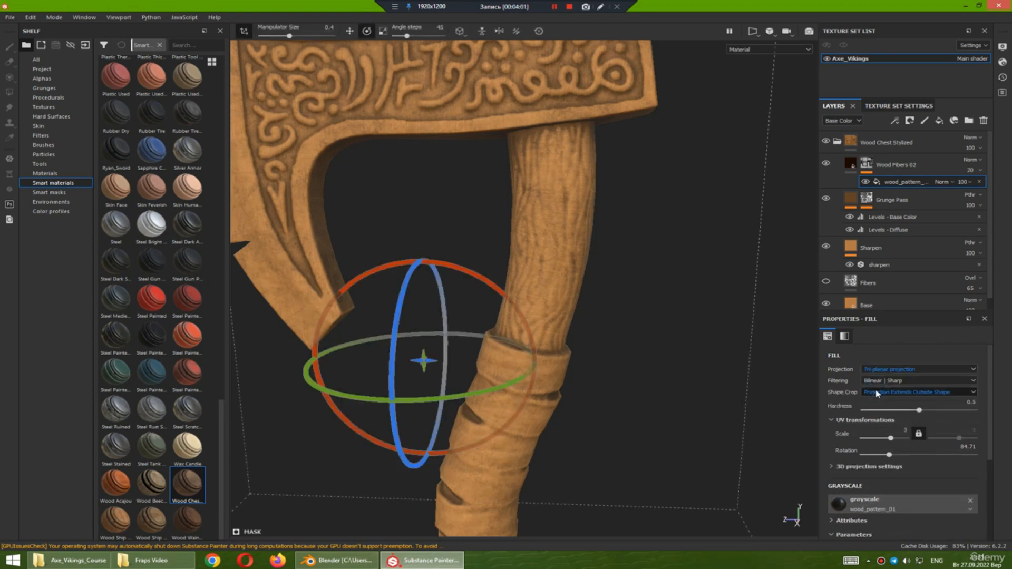
# - Rotate the mask fill's tri-planar projection about a quarter turn so the wood pattern runs along the handle
pyautogui.scroll(-6, 688, 316)
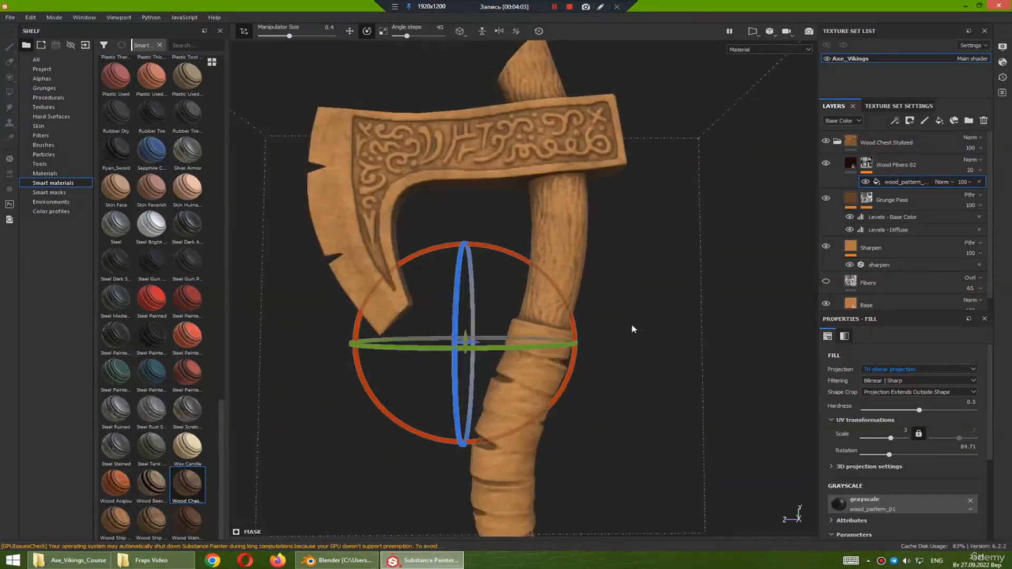
pyautogui.moveTo(672, 314)
pyautogui.keyDown('alt'); pyautogui.mouseDown()
pyautogui.moveTo(671, 323)
pyautogui.moveTo(672, 313)
pyautogui.mouseUp(); pyautogui.keyUp('alt')
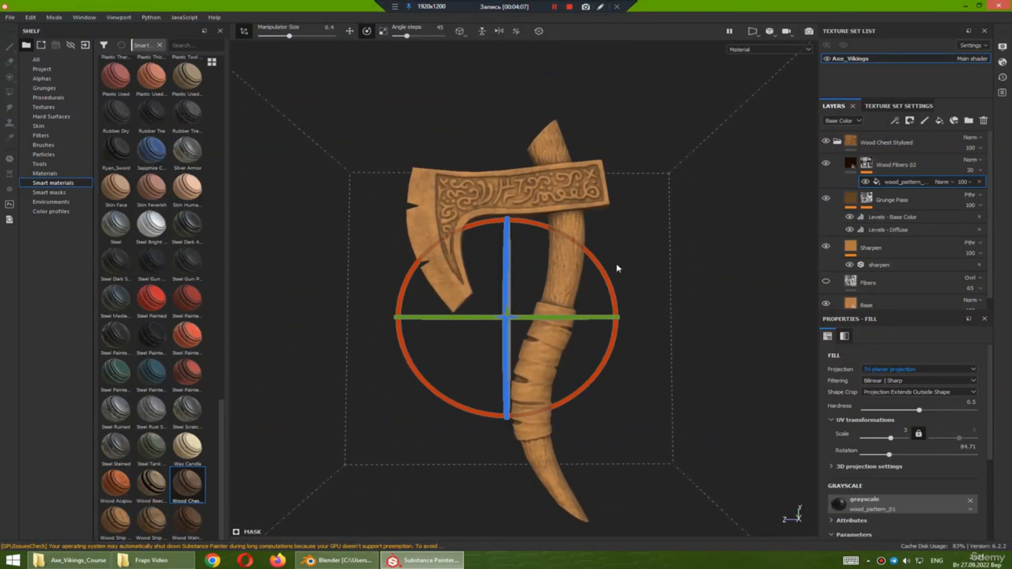
pyautogui.moveTo(598, 260); pyautogui.dragTo(609, 463)
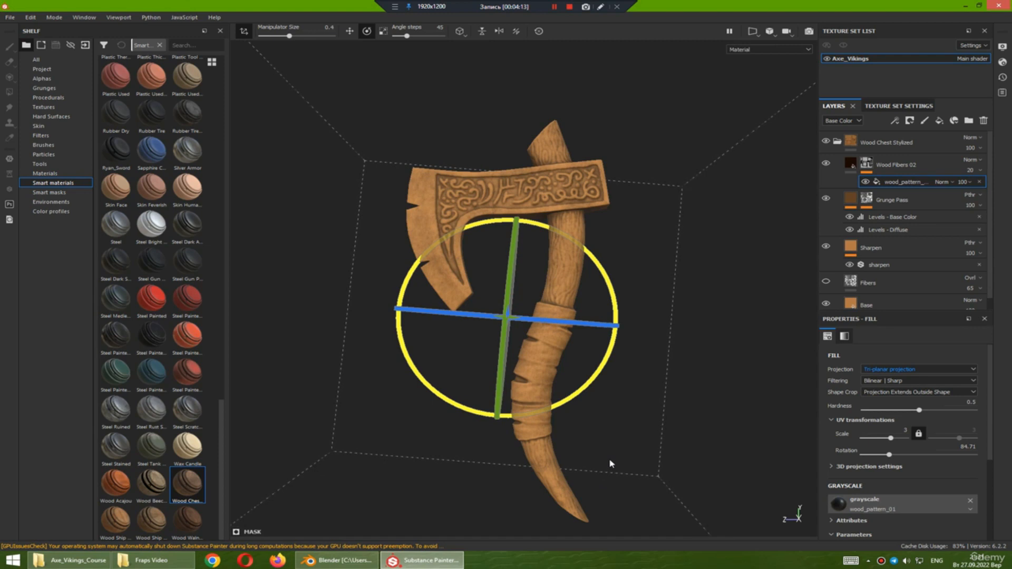
pyautogui.keyDown('alt'); pyautogui.moveTo(694, 314); pyautogui.dragTo(748, 416); pyautogui.keyUp('alt')
pyautogui.keyDown('alt'); pyautogui.moveTo(610, 219); pyautogui.dragTo(588, 222); pyautogui.keyUp('alt')
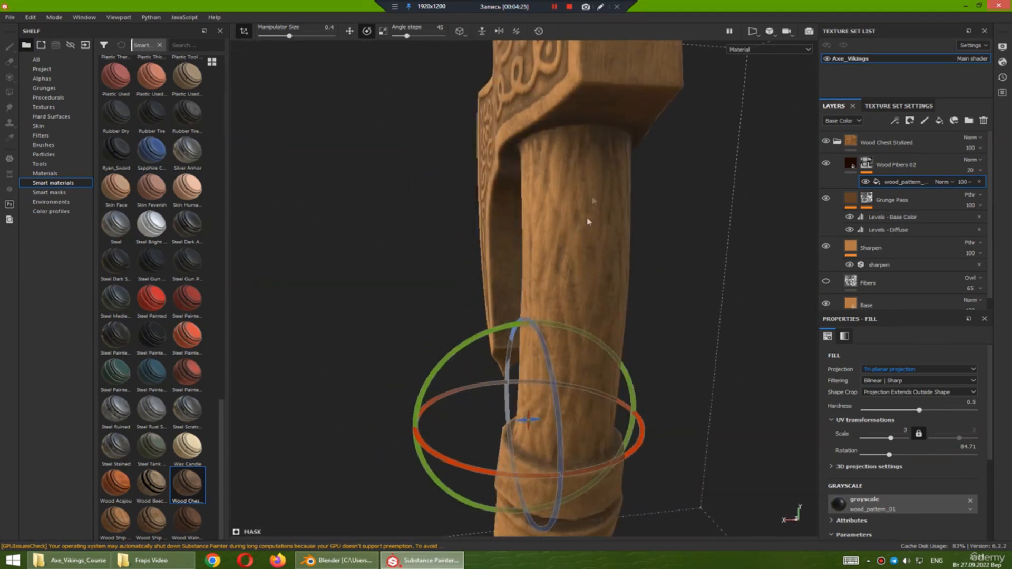
pyautogui.moveTo(598, 279)
pyautogui.keyDown('alt'); pyautogui.mouseDown()
pyautogui.moveTo(537, 316)
pyautogui.moveTo(554, 298)
pyautogui.moveTo(605, 295)
pyautogui.mouseUp(); pyautogui.keyUp('alt')
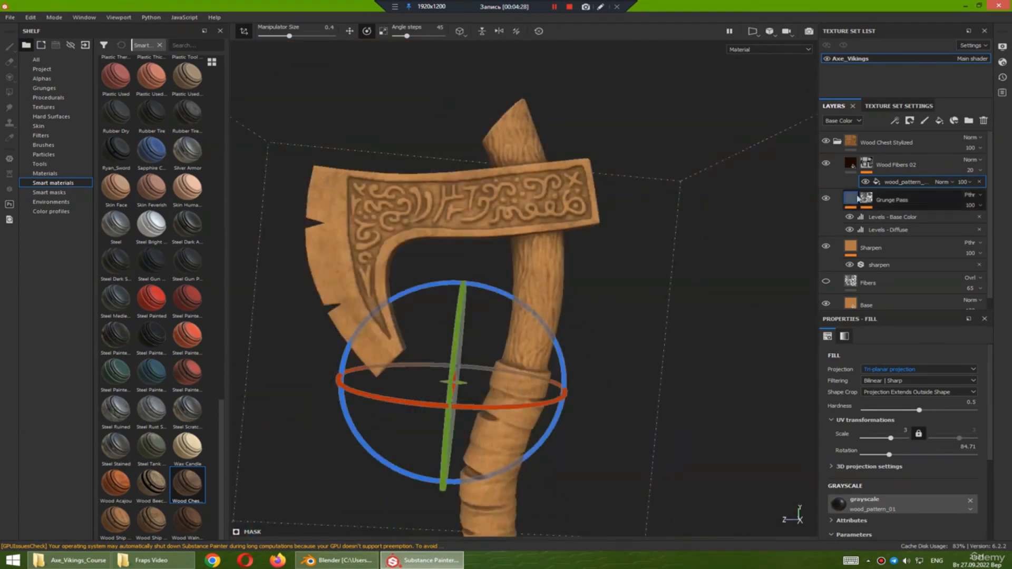
# - Collapse the Wood Chest Stylized folder and examine the wood on the handle from close up and from farther away
pyautogui.click(852, 165)
pyautogui.click(838, 141)
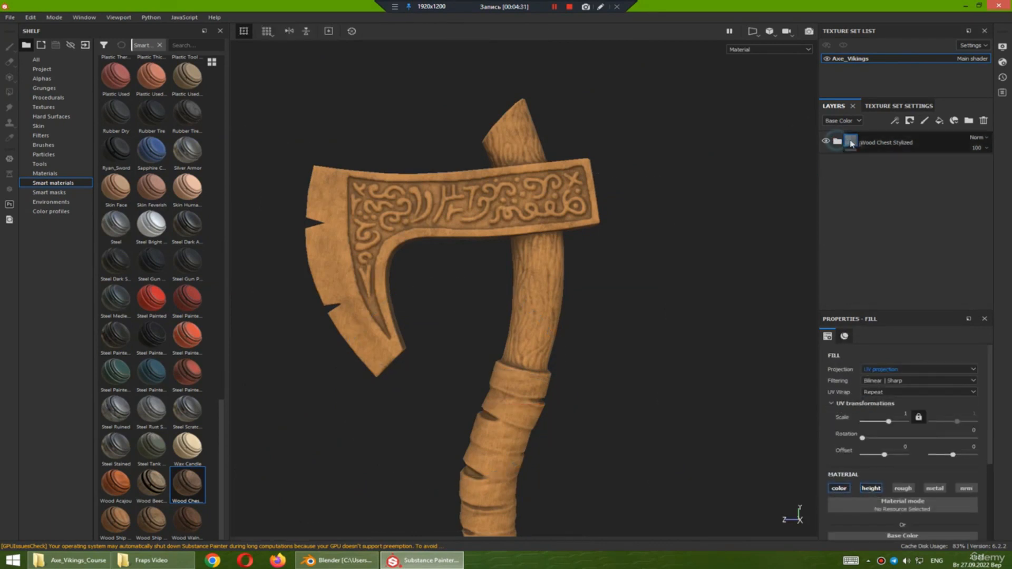
pyautogui.keyDown('alt'); pyautogui.moveTo(594, 300); pyautogui.dragTo(578, 319); pyautogui.keyUp('alt')
pyautogui.scroll(8, 562, 336)
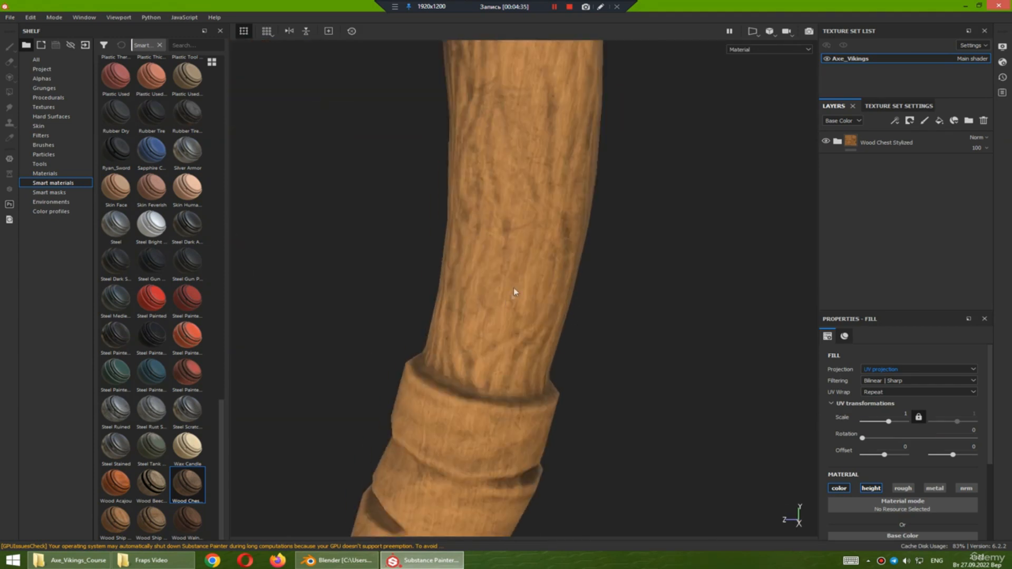
pyautogui.scroll(-8, 514, 275)
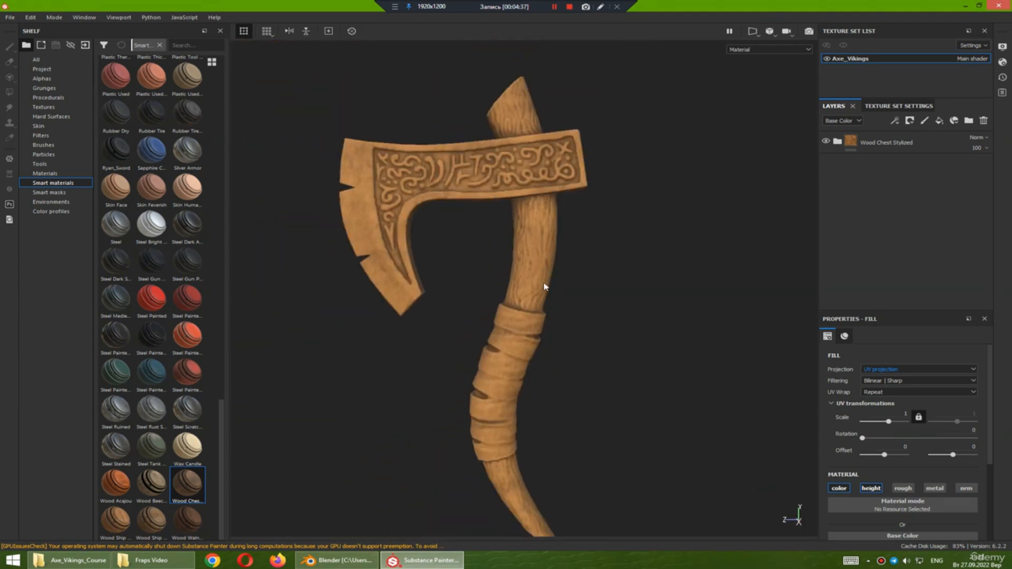
pyautogui.scroll(4, 545, 251)
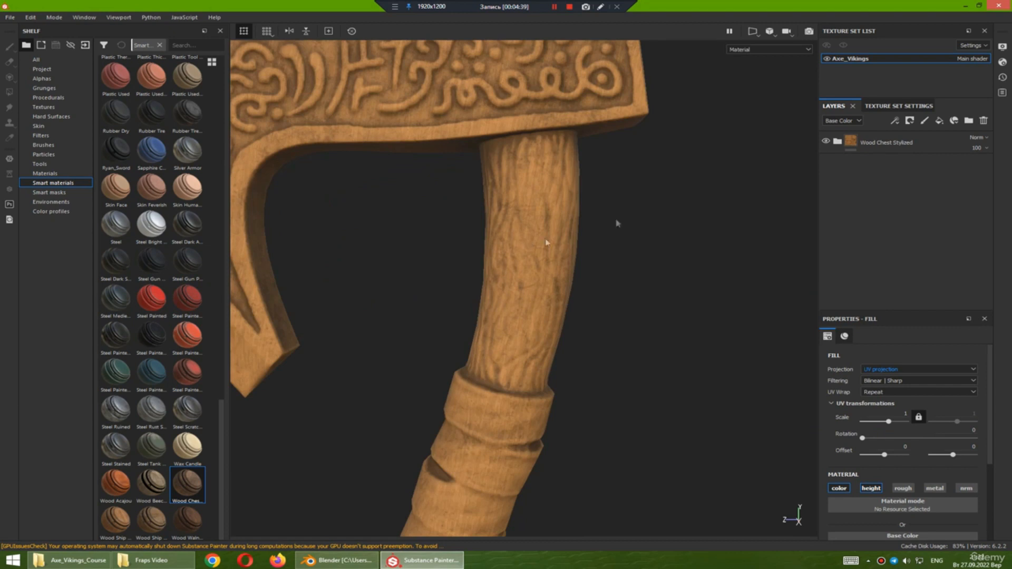
# - Expand the Wood Chest Stylized folder and toggle the Grunge Pass layer's visibility to judge its effect on the handle
pyautogui.click(836, 142)
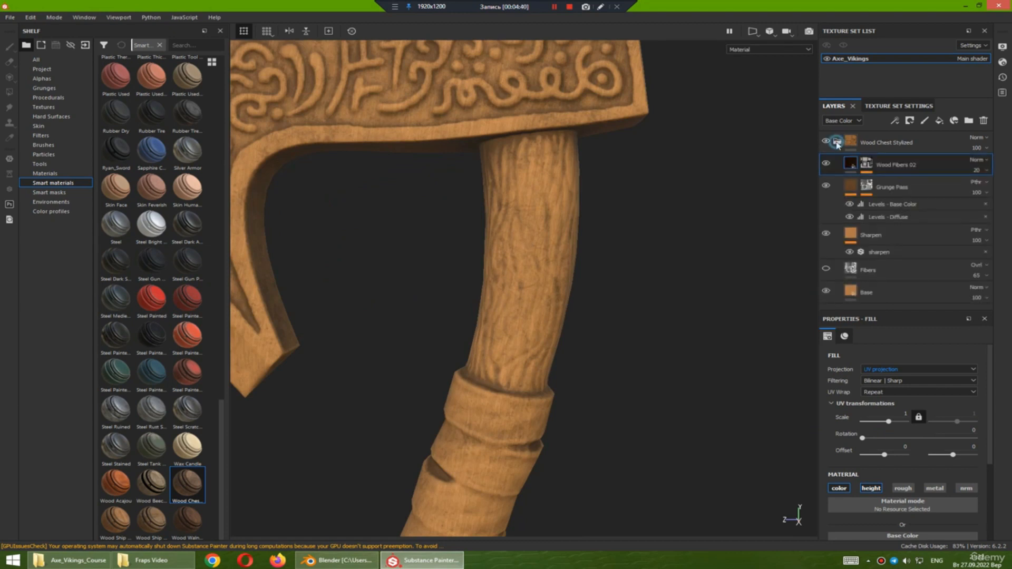
pyautogui.click(826, 185)
pyautogui.click(826, 185)
pyautogui.scroll(-4, 541, 227)
pyautogui.scroll(4, 602, 341)
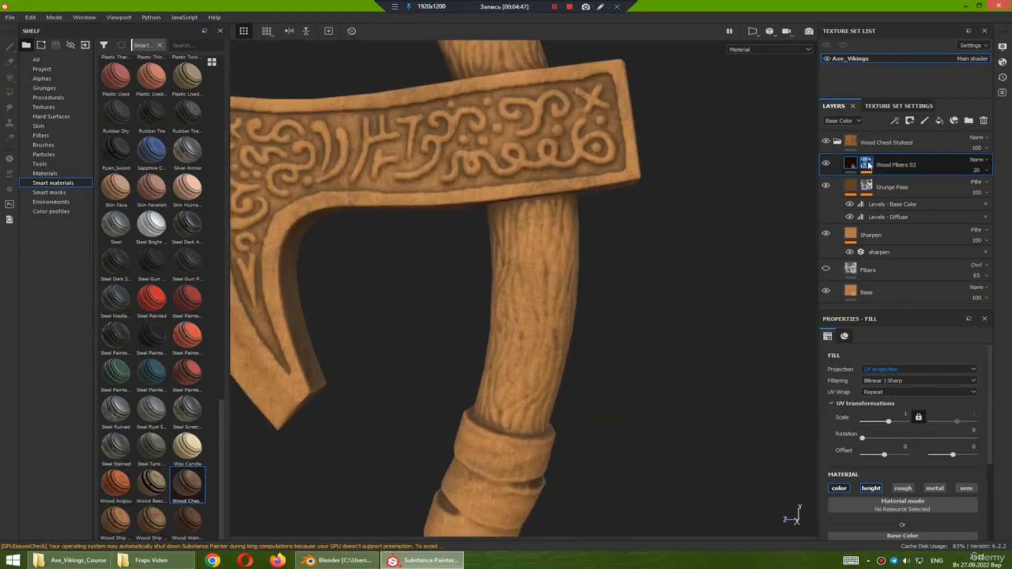
# - Set the wood pattern fill in the Wood Fibers 02 mask to Amount 8.52, Thickness 0.28 and Length 0.23, and compare with the layer hidden
pyautogui.click(865, 165)
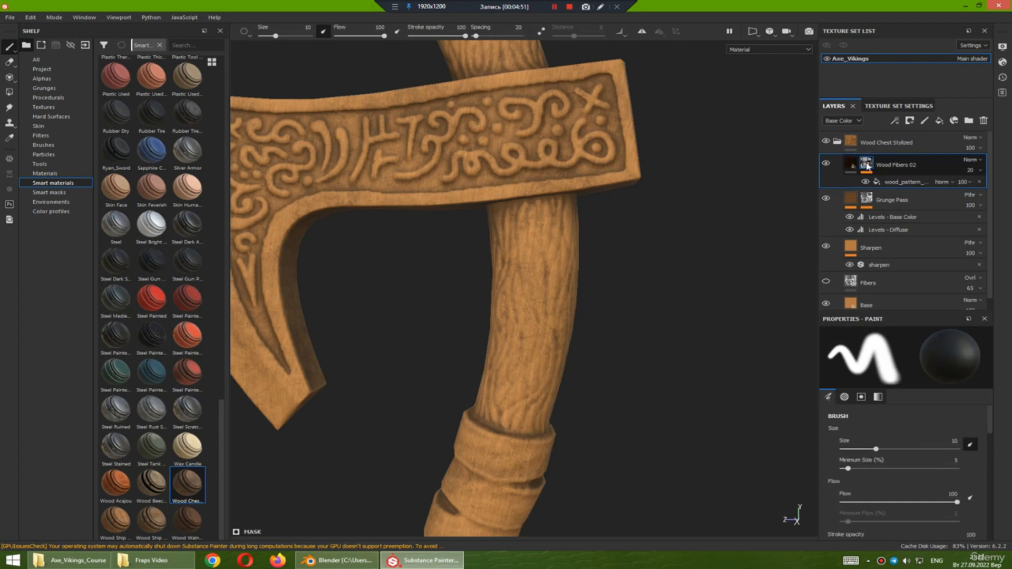
pyautogui.moveTo(867, 166)
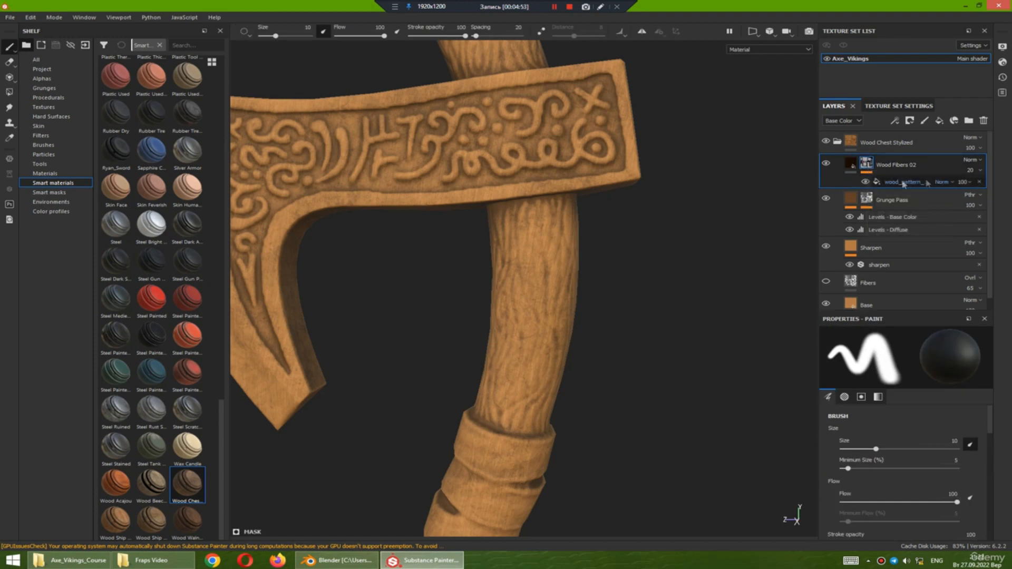
pyautogui.click(896, 182)
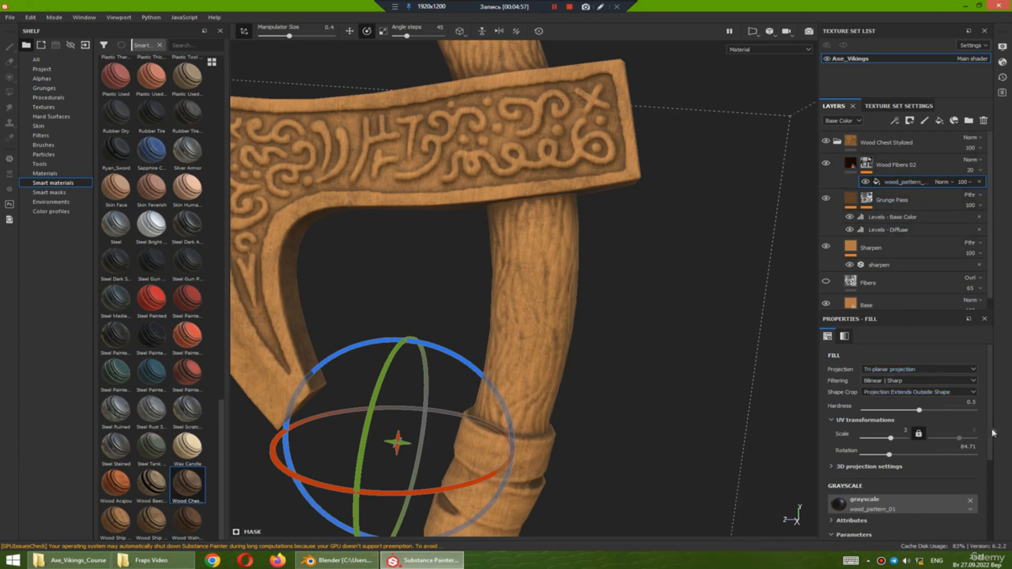
pyautogui.scroll(-2, 988, 446)
pyautogui.scroll(-3, 988, 446)
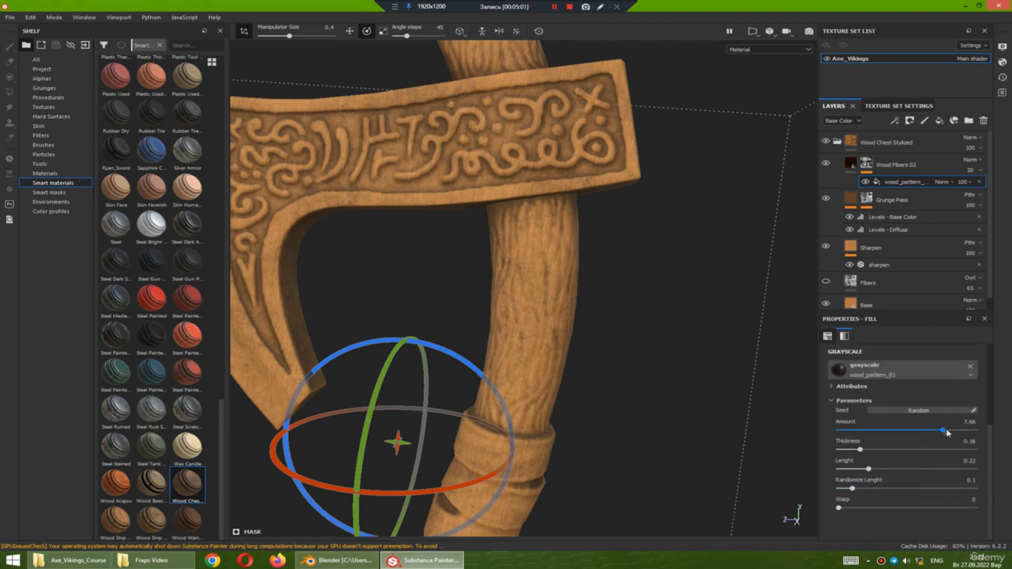
pyautogui.moveTo(945, 432)
pyautogui.mouseDown()
pyautogui.moveTo(857, 435)
pyautogui.moveTo(983, 440)
pyautogui.moveTo(955, 437)
pyautogui.mouseUp()
pyautogui.moveTo(862, 456); pyautogui.dragTo(952, 469)
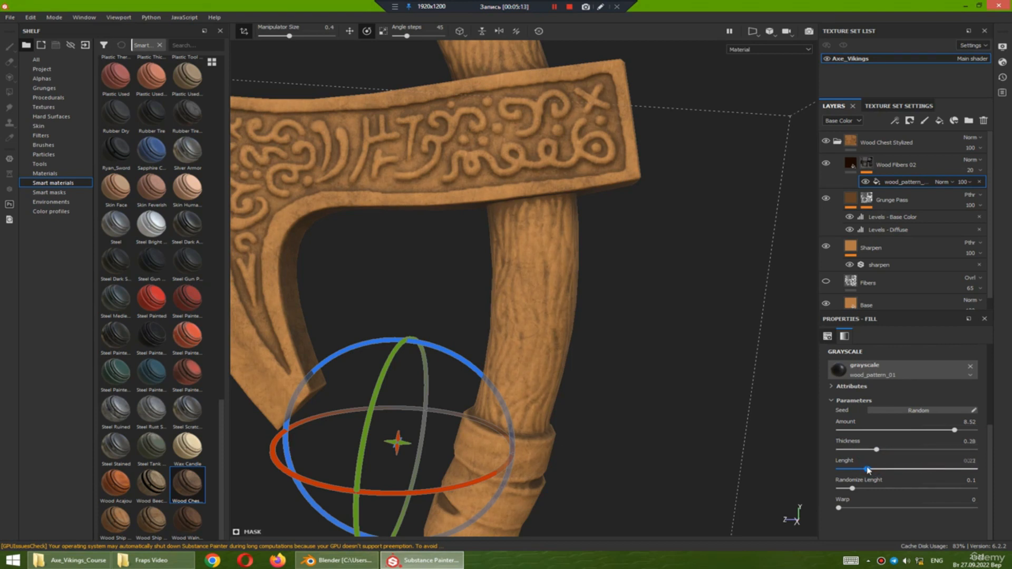
pyautogui.click(825, 164)
pyautogui.click(826, 164)
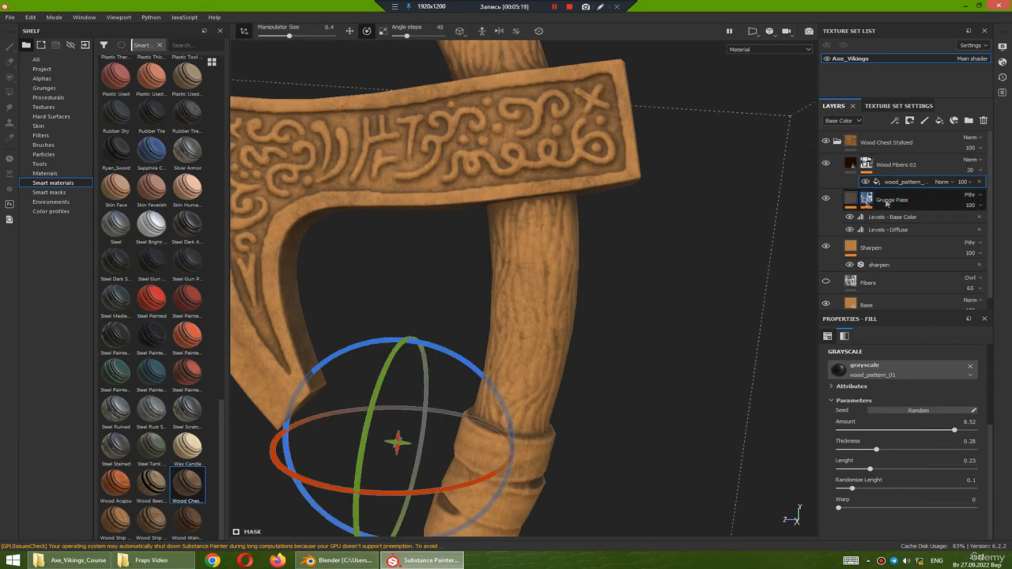
# - Toggle the visibility of the Grunge Pass layer and its mask's Dirt generator to compare their effects on the wood
pyautogui.click(826, 198)
pyautogui.click(826, 198)
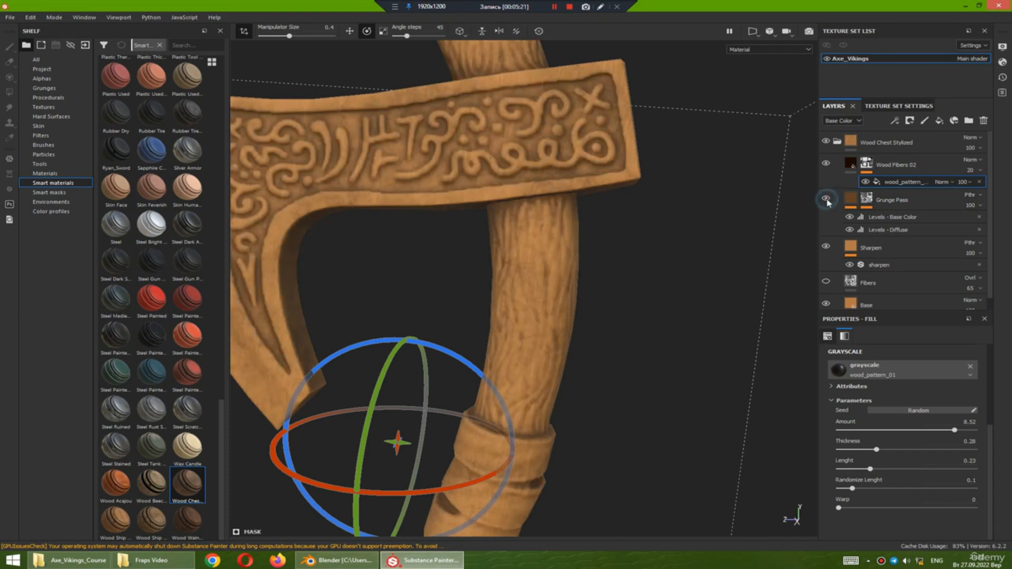
pyautogui.click(867, 200)
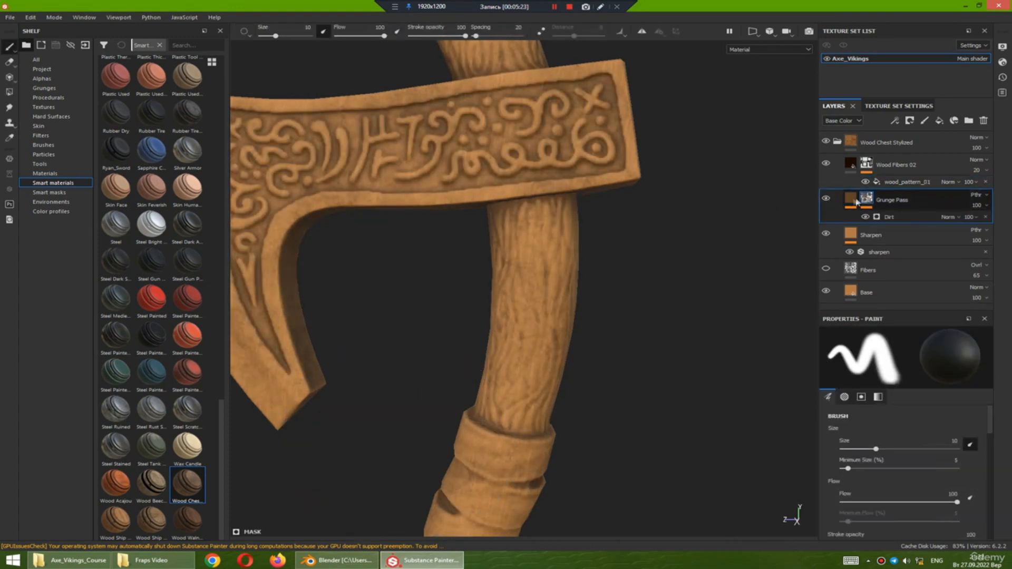
pyautogui.click(895, 219)
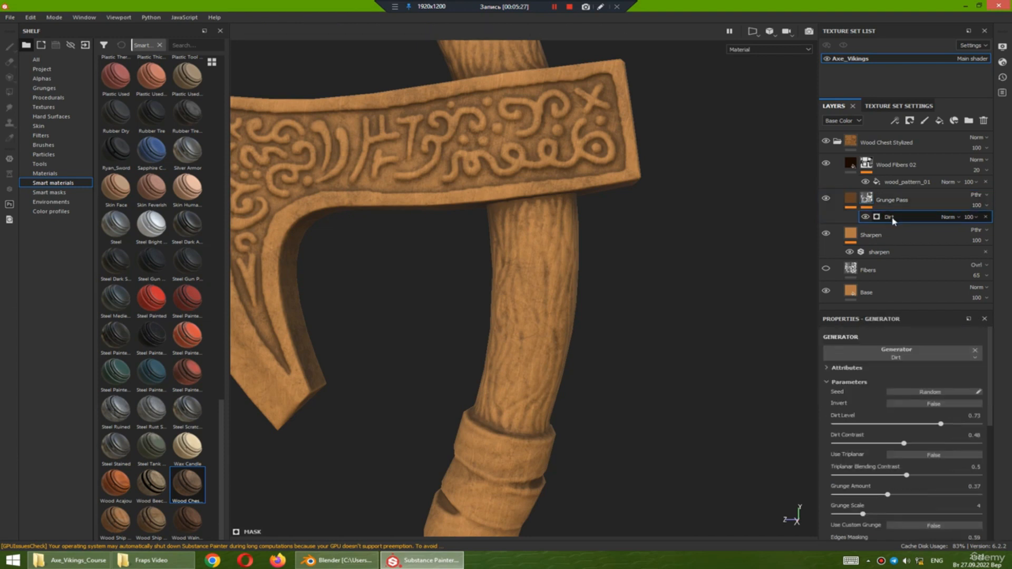
pyautogui.click(864, 216)
pyautogui.click(864, 216)
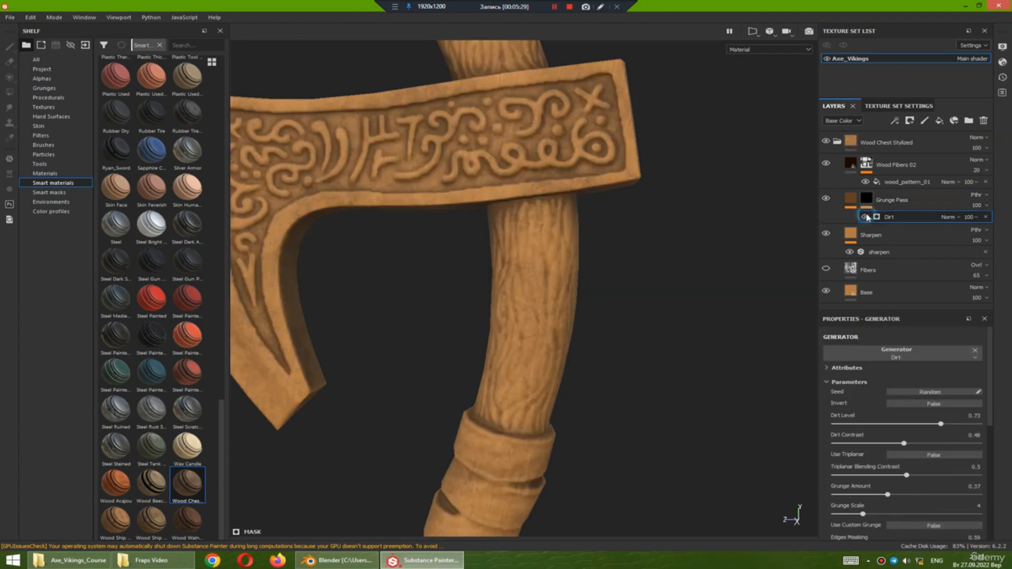
# - Set the Grunge Pass mask's Dirt generator to Dirt Level 0.75 and Dirt Contrast 0.46
pyautogui.scroll(-1, 992, 379)
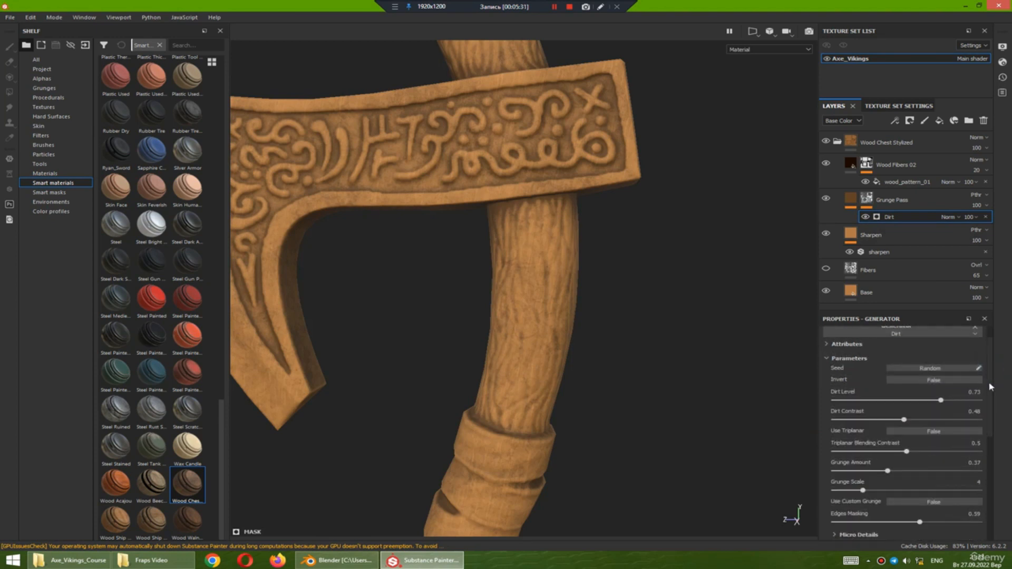
pyautogui.moveTo(942, 401)
pyautogui.mouseDown()
pyautogui.moveTo(906, 401)
pyautogui.moveTo(962, 401)
pyautogui.moveTo(944, 400)
pyautogui.moveTo(932, 419)
pyautogui.moveTo(875, 423)
pyautogui.moveTo(943, 401)
pyautogui.moveTo(935, 408)
pyautogui.mouseUp()
pyautogui.moveTo(892, 420)
pyautogui.mouseDown()
pyautogui.moveTo(932, 420)
pyautogui.moveTo(888, 427)
pyautogui.mouseUp()
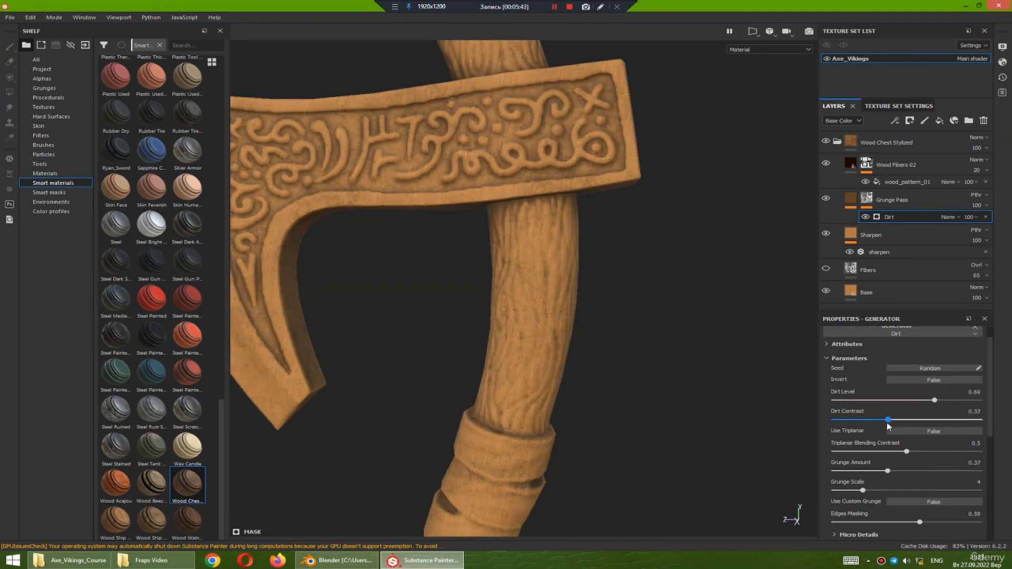
pyautogui.moveTo(934, 401); pyautogui.dragTo(954, 401)
pyautogui.moveTo(880, 420)
pyautogui.mouseDown()
pyautogui.moveTo(922, 421)
pyautogui.moveTo(889, 427)
pyautogui.mouseUp()
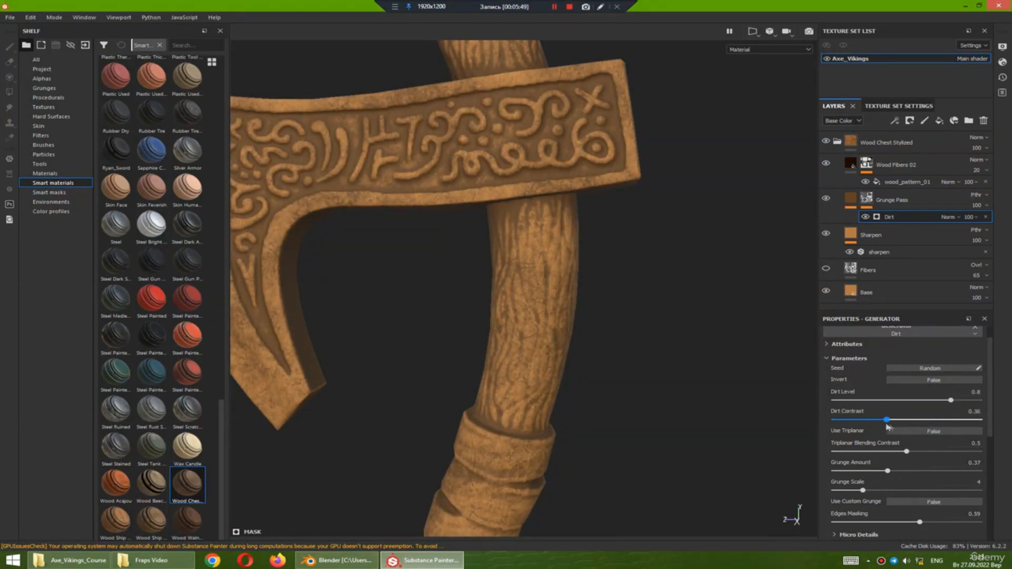
pyautogui.moveTo(950, 403); pyautogui.dragTo(943, 406)
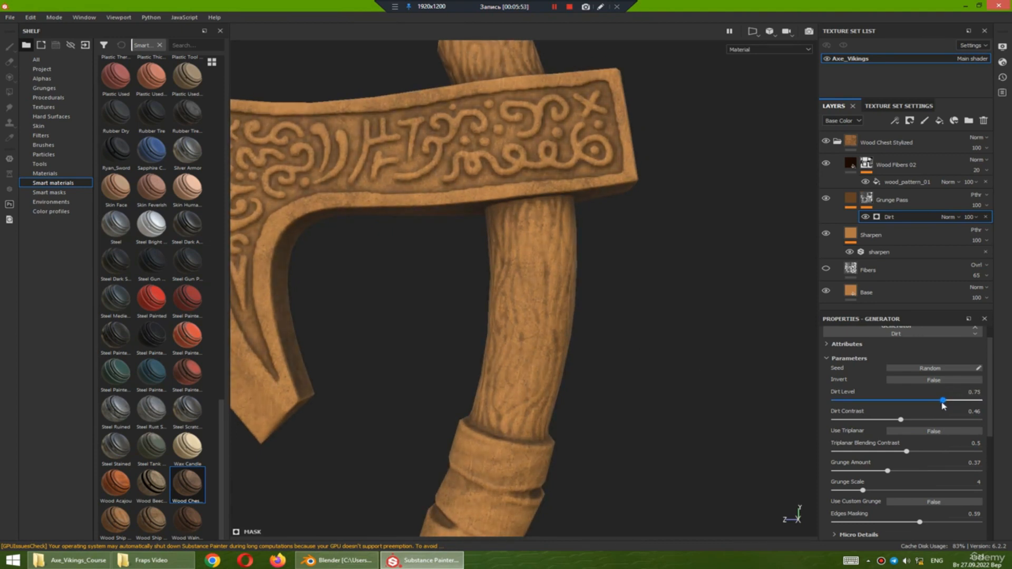
# - Examine the wood on the whole axe from several angles and distances, comparing it with the Grunge Pass layer hidden and shown
pyautogui.keyDown('alt'); pyautogui.moveTo(701, 347); pyautogui.dragTo(600, 351); pyautogui.keyUp('alt')
pyautogui.keyDown('alt'); pyautogui.moveTo(553, 381); pyautogui.dragTo(519, 218); pyautogui.keyUp('alt')
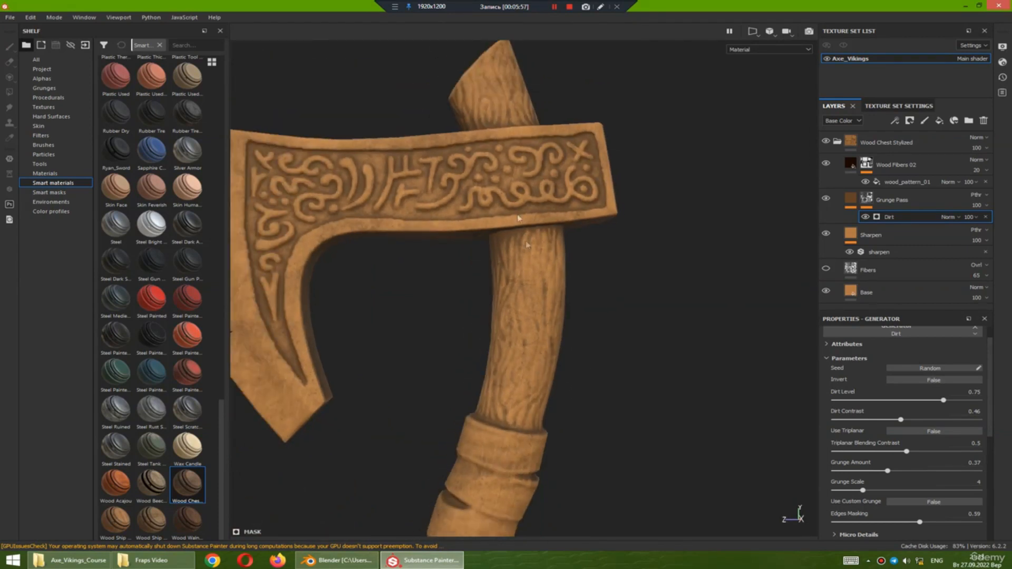
pyautogui.keyDown('alt'); pyautogui.moveTo(527, 273); pyautogui.dragTo(509, 286); pyautogui.keyUp('alt')
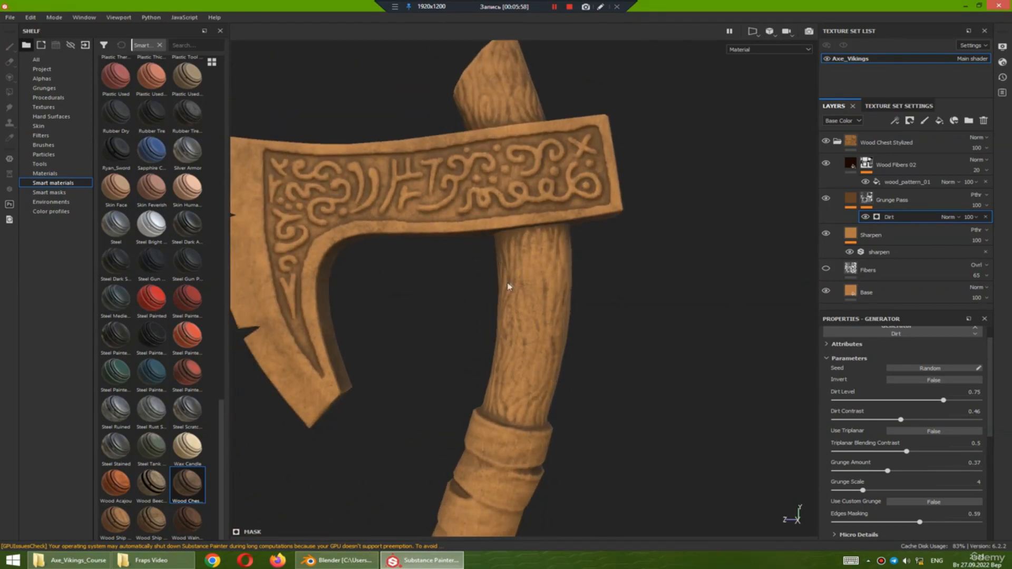
pyautogui.click(826, 199)
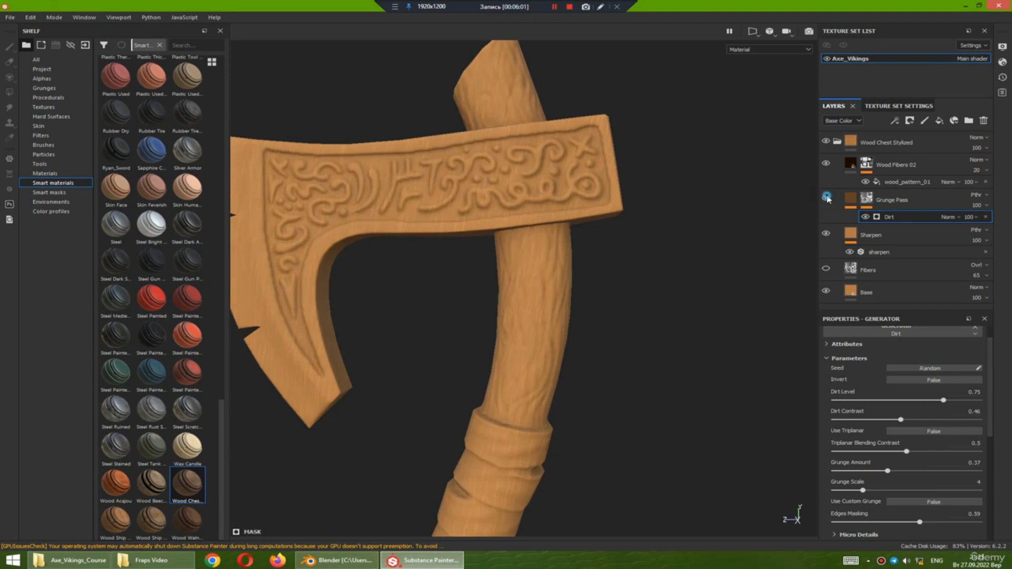
pyautogui.click(826, 199)
pyautogui.moveTo(612, 264)
pyautogui.keyDown('alt'); pyautogui.mouseDown()
pyautogui.moveTo(627, 266)
pyautogui.moveTo(621, 278)
pyautogui.mouseUp(); pyautogui.keyUp('alt')
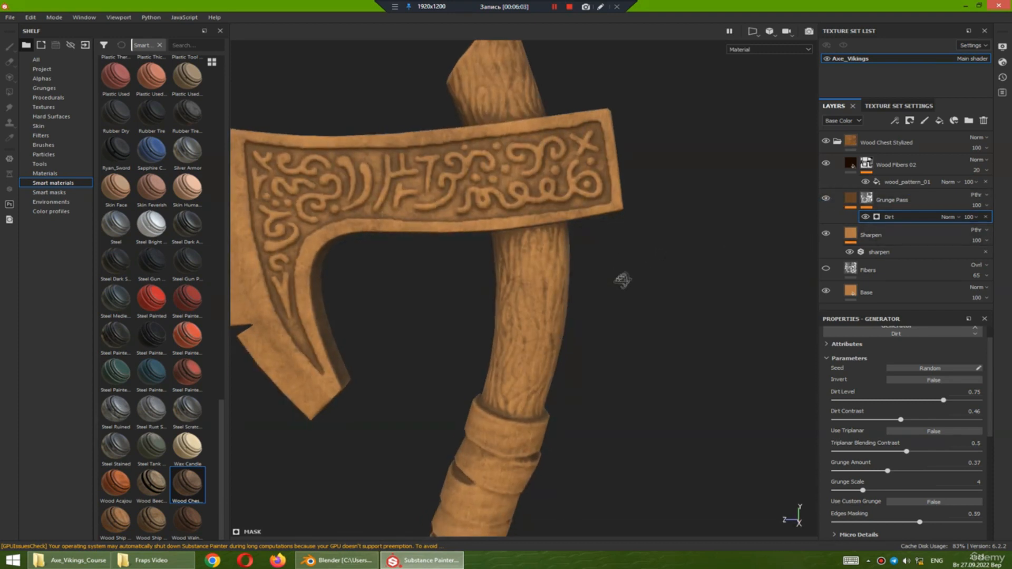
pyautogui.keyDown('alt'); pyautogui.moveTo(574, 334); pyautogui.dragTo(612, 312, button='middle'); pyautogui.keyUp('alt')
pyautogui.scroll(-3, 598, 252)
pyautogui.keyDown('alt'); pyautogui.moveTo(626, 285); pyautogui.dragTo(613, 264); pyautogui.keyUp('alt')
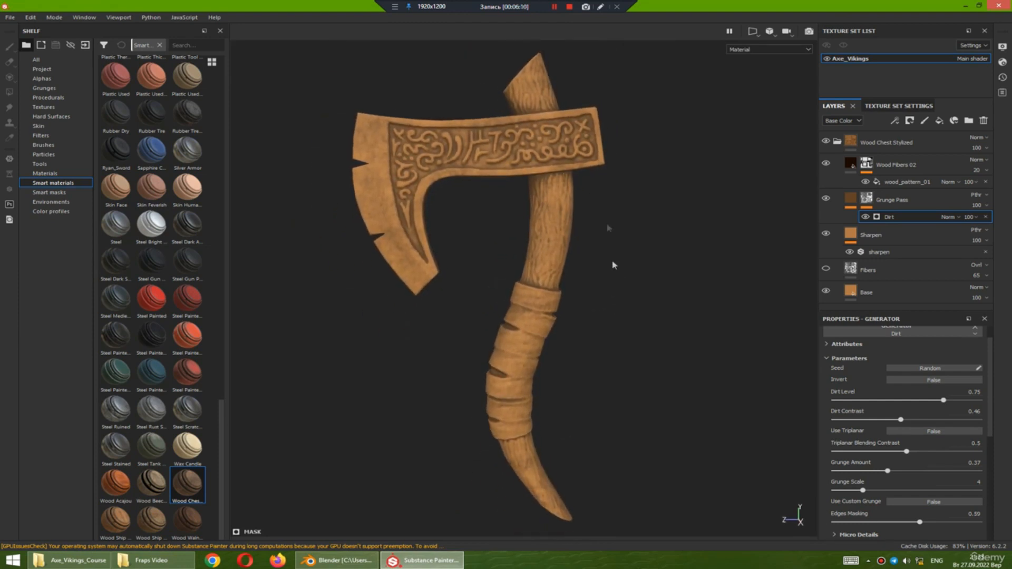
# - Collapse the Wood Chest Stylized folder, add a black mask to it and select the mask for editing
pyautogui.click(837, 141)
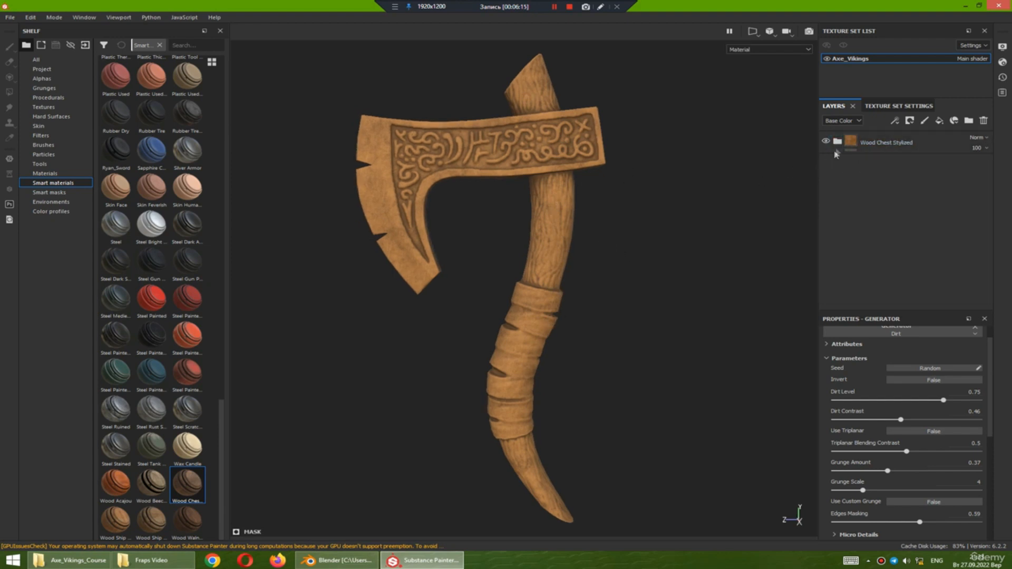
pyautogui.click(843, 152)
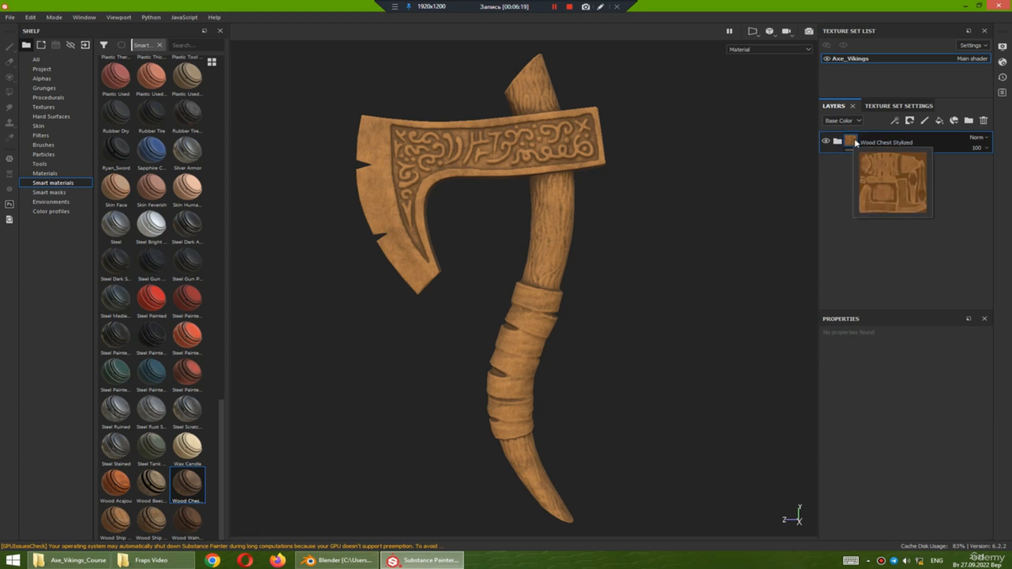
pyautogui.click(909, 121)
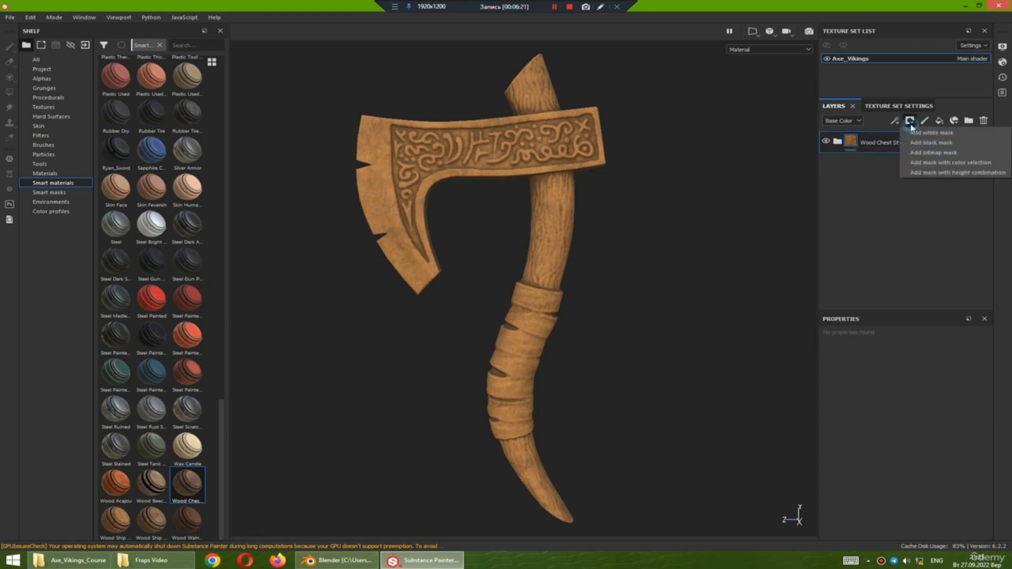
pyautogui.click(930, 143)
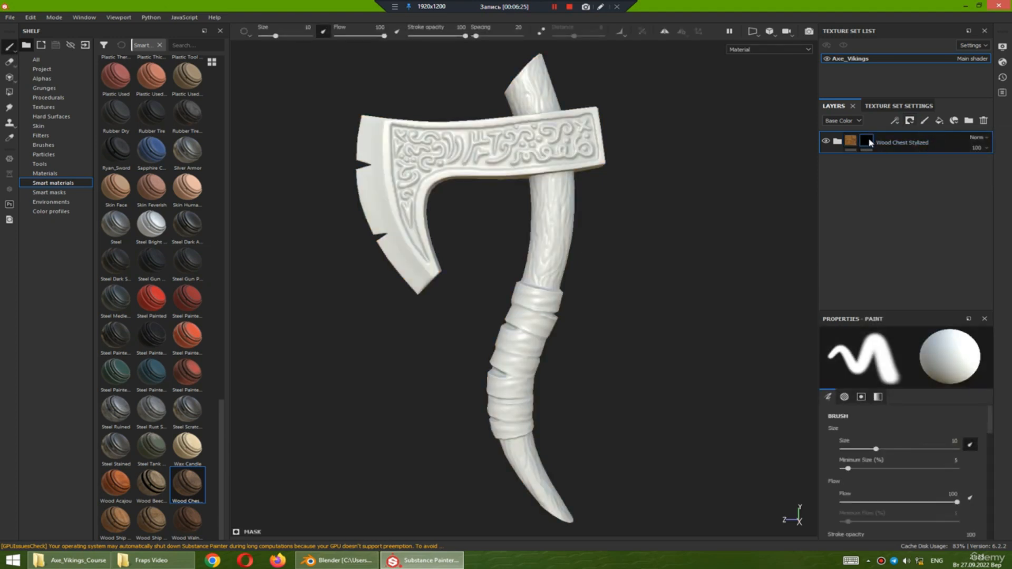
pyautogui.keyDown('alt'); pyautogui.moveTo(598, 230); pyautogui.dragTo(602, 229); pyautogui.keyUp('alt')
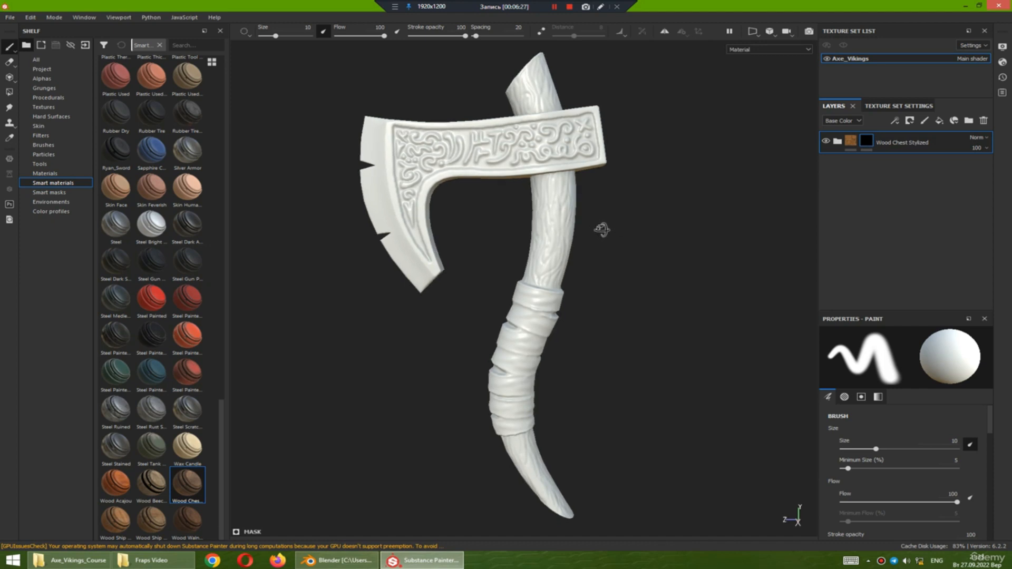
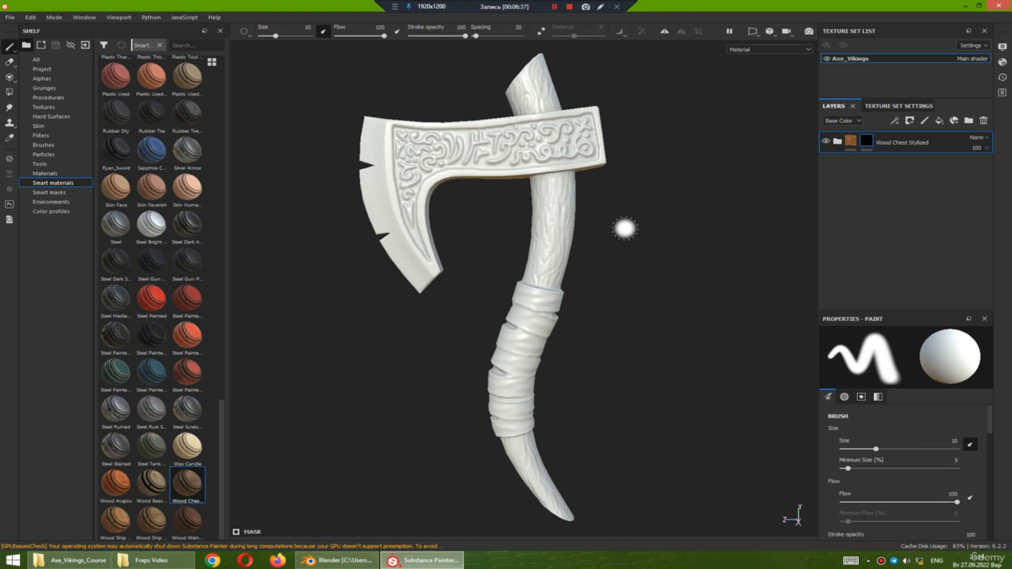
pyautogui.click(866, 142)
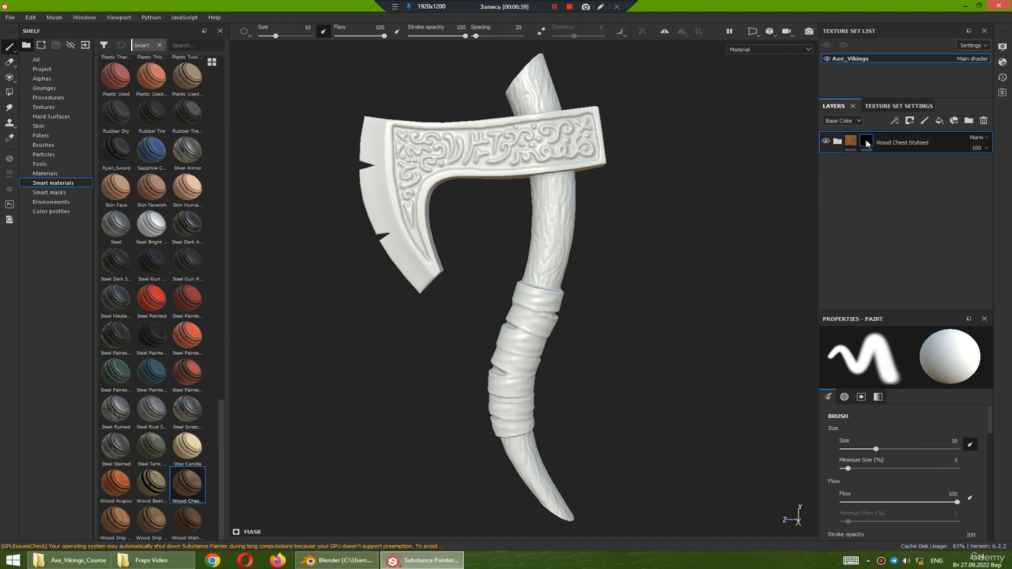
# - Try painting the Wood Chest Stylized mask onto the upper handle with the brush, and undo the stroke
pyautogui.moveTo(577, 225)
pyautogui.mouseDown()
pyautogui.moveTo(517, 222)
pyautogui.moveTo(551, 232)
pyautogui.moveTo(558, 176)
pyautogui.moveTo(523, 193)
pyautogui.moveTo(560, 202)
pyautogui.mouseUp()
pyautogui.scroll(5, 550, 208)
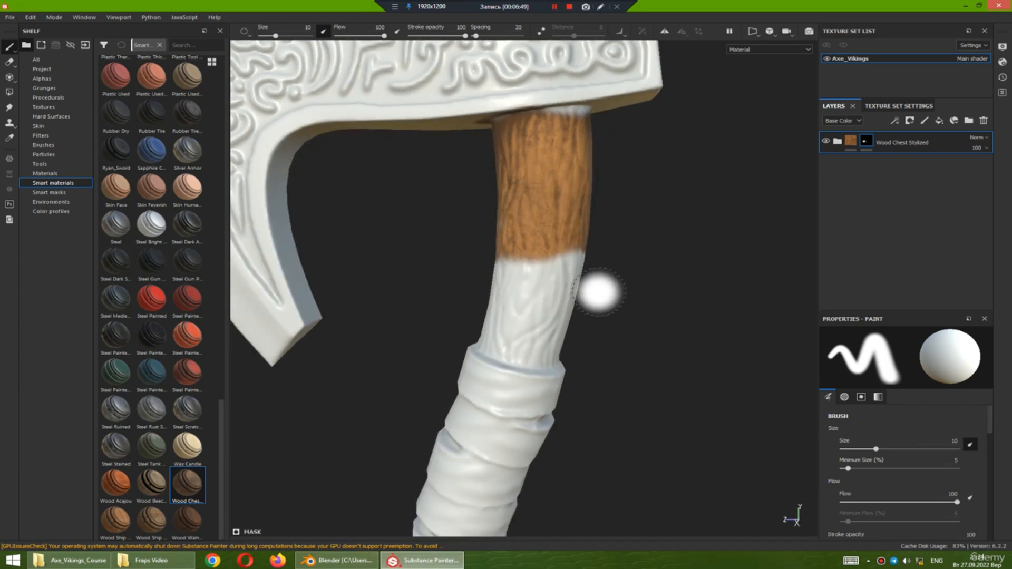
pyautogui.hotkey('ctrl', 'z')
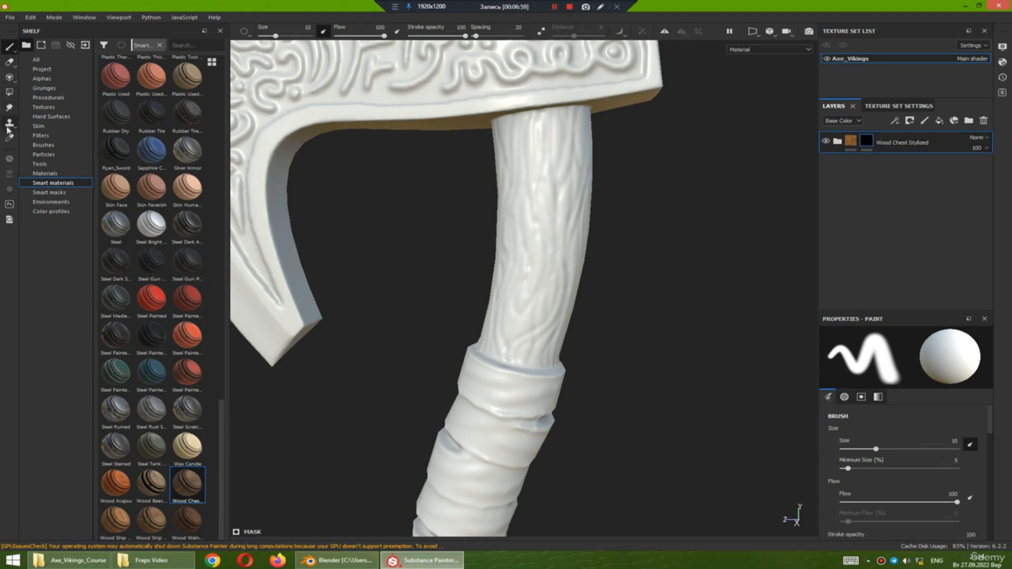
# - Try revealing the wood on single upper handle faces with quad Polygon Fill, and mask them out again with color 0
pyautogui.click(10, 94)
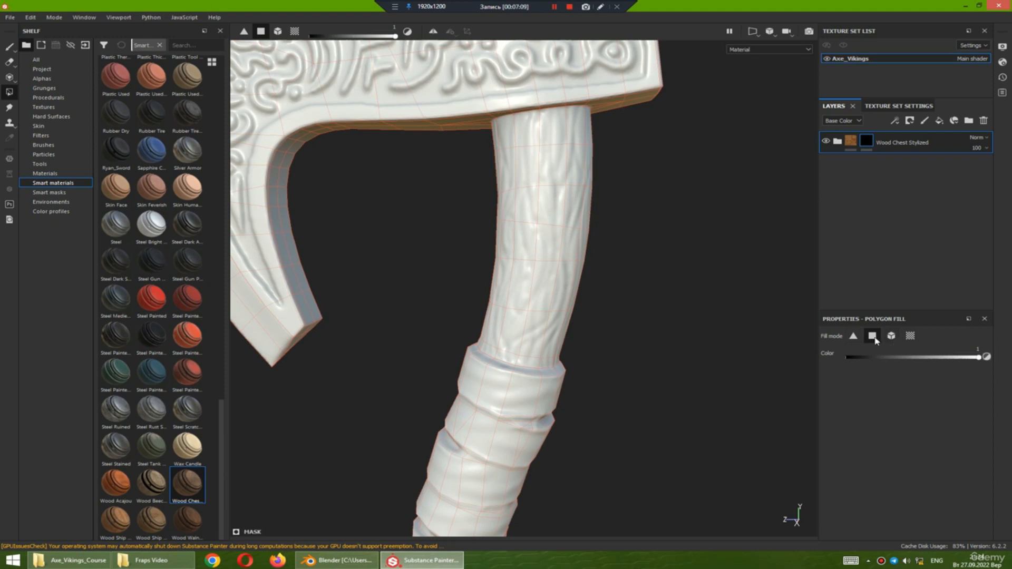
pyautogui.click(547, 200)
pyautogui.click(554, 173)
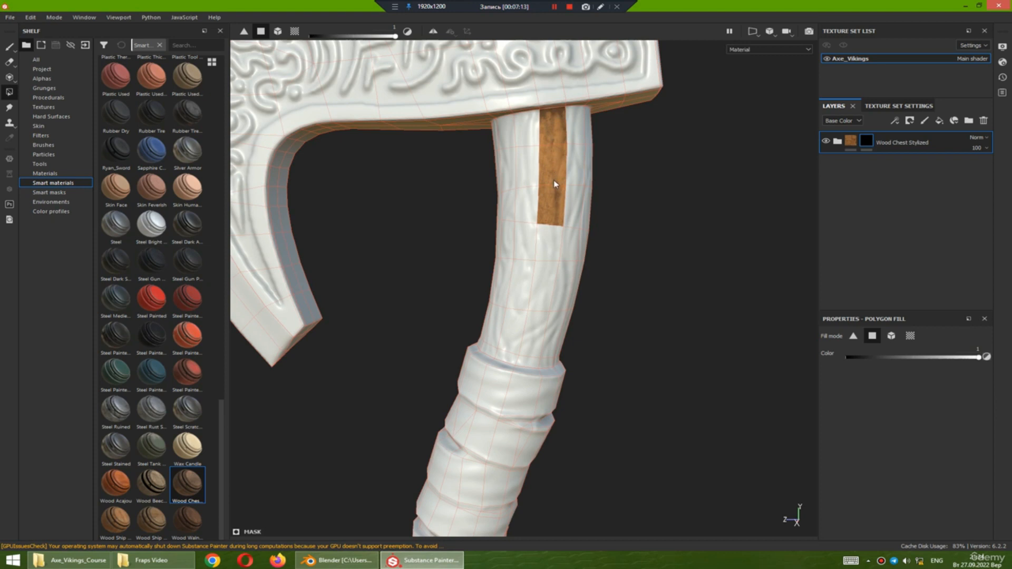
pyautogui.click(986, 357)
pyautogui.moveTo(548, 218); pyautogui.dragTo(557, 113)
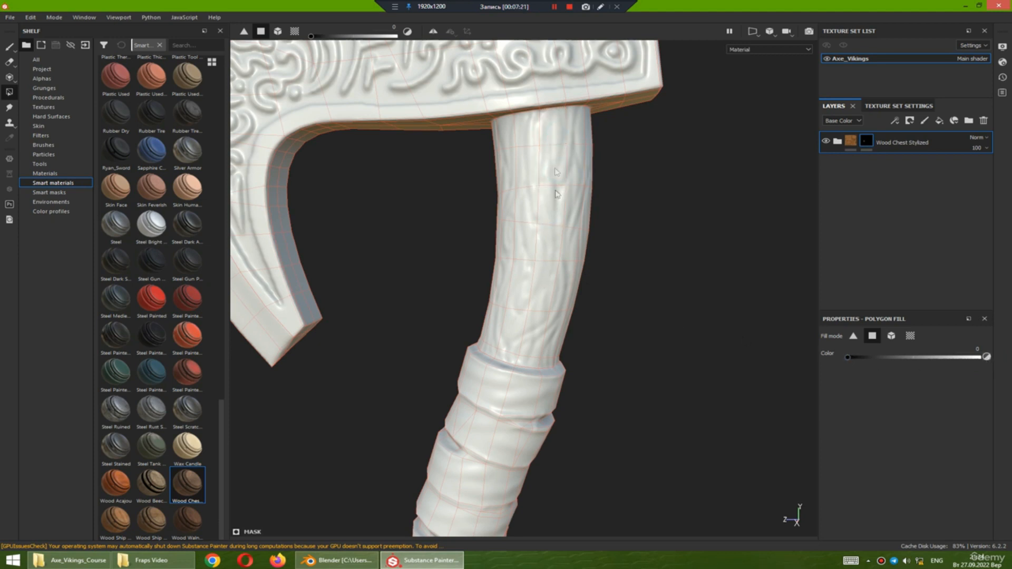
# - Try mesh fill mode with color 1 on the Wood Chest Stylized mask, and undo the fill
pyautogui.click(987, 357)
pyautogui.click(891, 337)
pyautogui.keyDown('alt'); pyautogui.moveTo(627, 269); pyautogui.dragTo(552, 246); pyautogui.keyUp('alt')
pyautogui.click(551, 246)
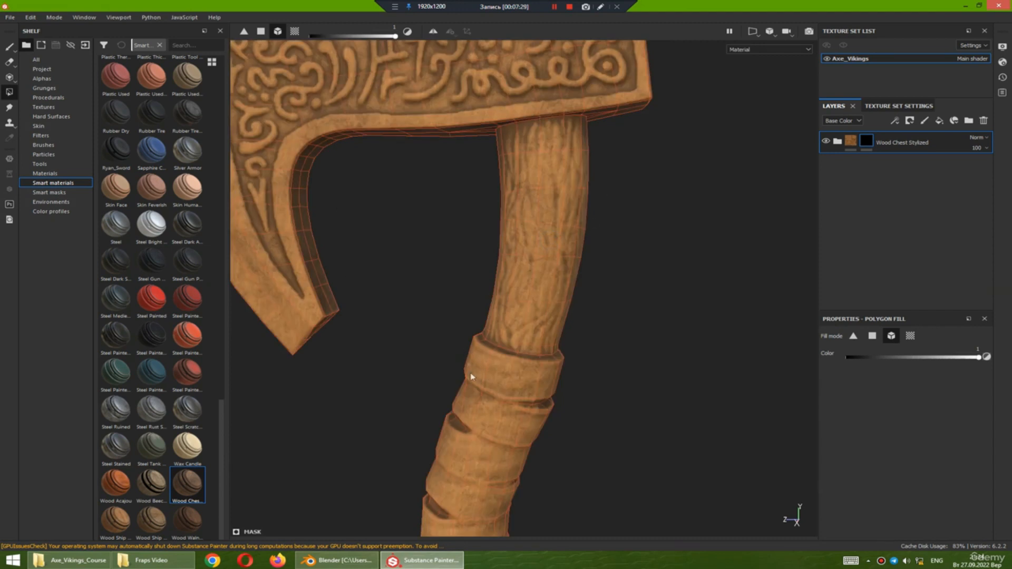
pyautogui.hotkey('ctrl', 'z')
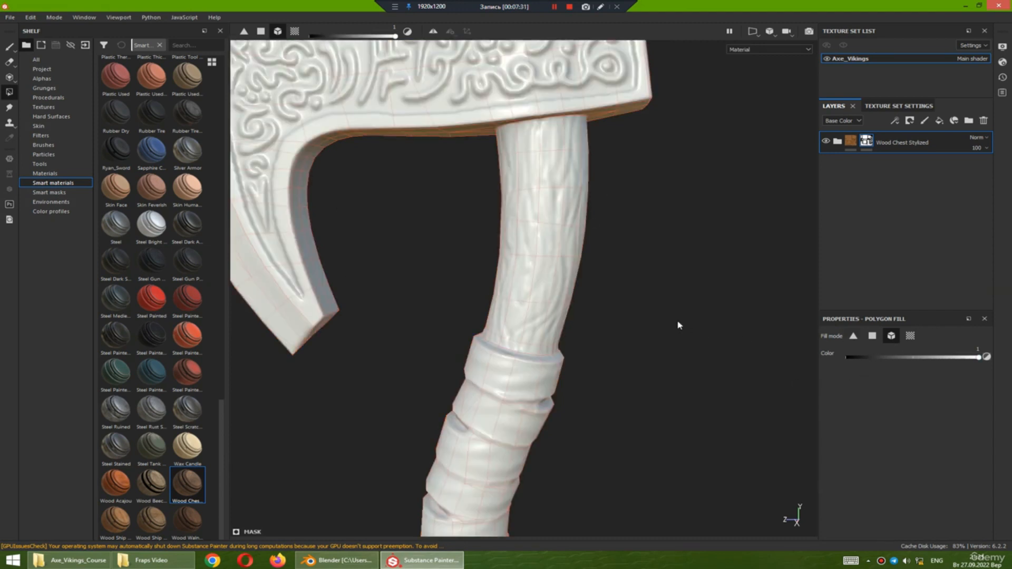
# - Reveal the Wood Chest Stylized material on the handle's upper part, above and below the axe head, with UV chunk fill
pyautogui.click(910, 338)
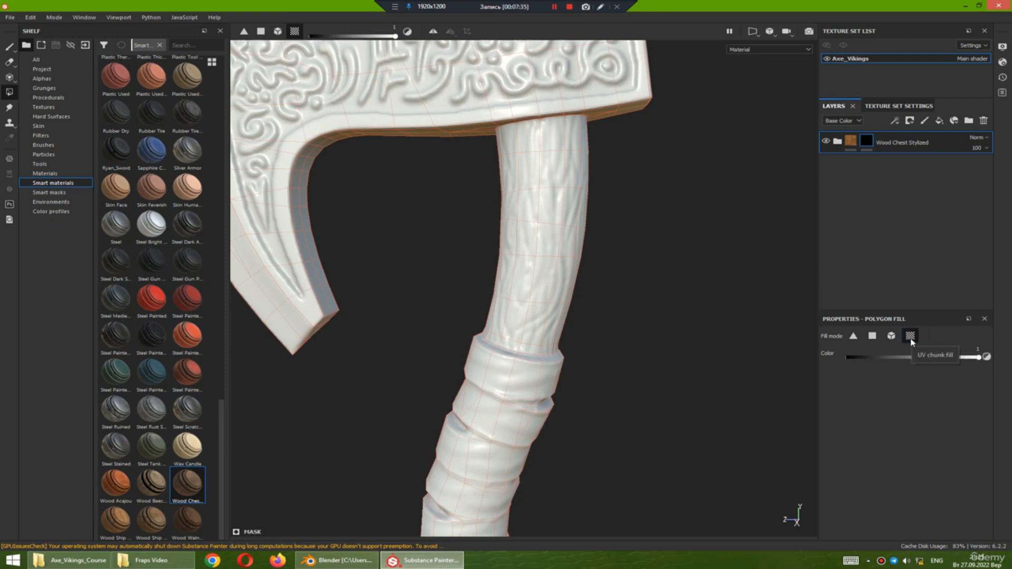
pyautogui.moveTo(579, 262)
pyautogui.keyDown('alt'); pyautogui.mouseDown()
pyautogui.moveTo(569, 255)
pyautogui.moveTo(626, 261)
pyautogui.moveTo(546, 223)
pyautogui.mouseUp(); pyautogui.keyUp('alt')
pyautogui.click(539, 214)
pyautogui.keyDown('alt'); pyautogui.moveTo(517, 258); pyautogui.dragTo(532, 146); pyautogui.keyUp('alt')
pyautogui.keyDown('alt'); pyautogui.moveTo(504, 178); pyautogui.dragTo(480, 152); pyautogui.keyUp('alt')
pyautogui.keyDown('alt'); pyautogui.moveTo(588, 170); pyautogui.dragTo(678, 262); pyautogui.keyUp('alt')
pyautogui.keyDown('alt'); pyautogui.moveTo(516, 202); pyautogui.dragTo(726, 221); pyautogui.keyUp('alt')
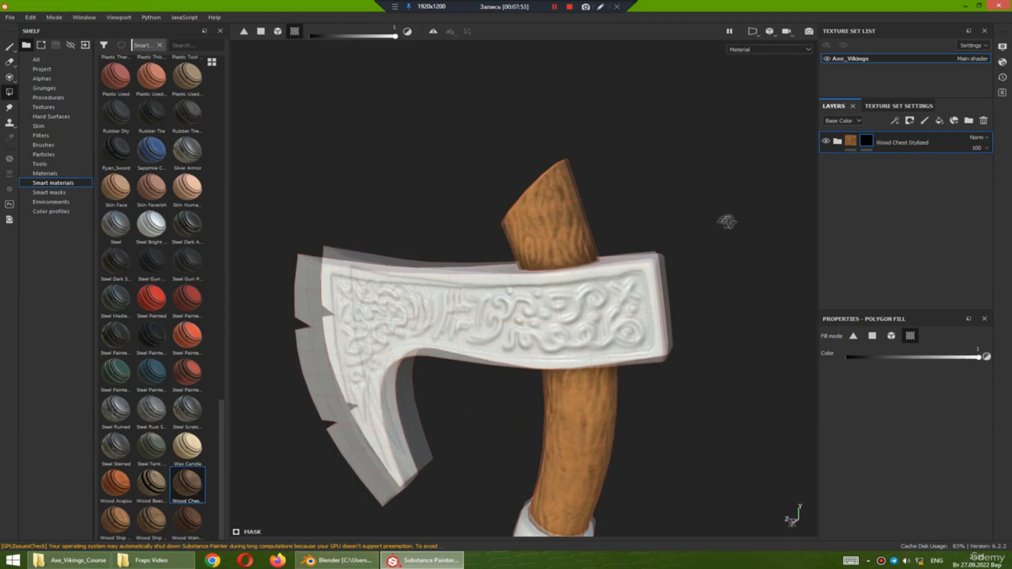
# - Examine the axe's UV islands in the split 3D/2D view, and return to the 3D view only
pyautogui.click(754, 32)
pyautogui.click(764, 46)
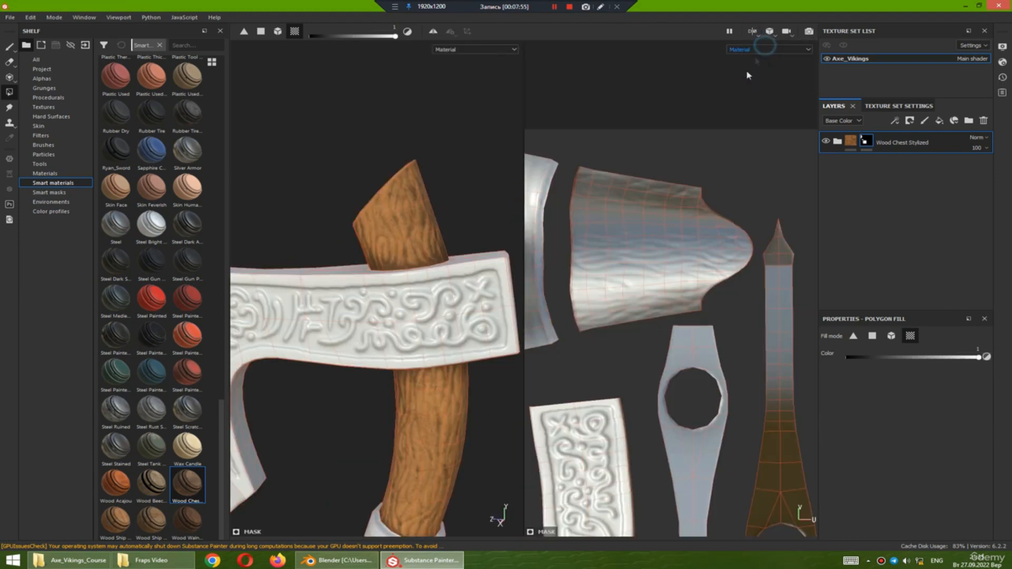
pyautogui.scroll(6, 673, 181)
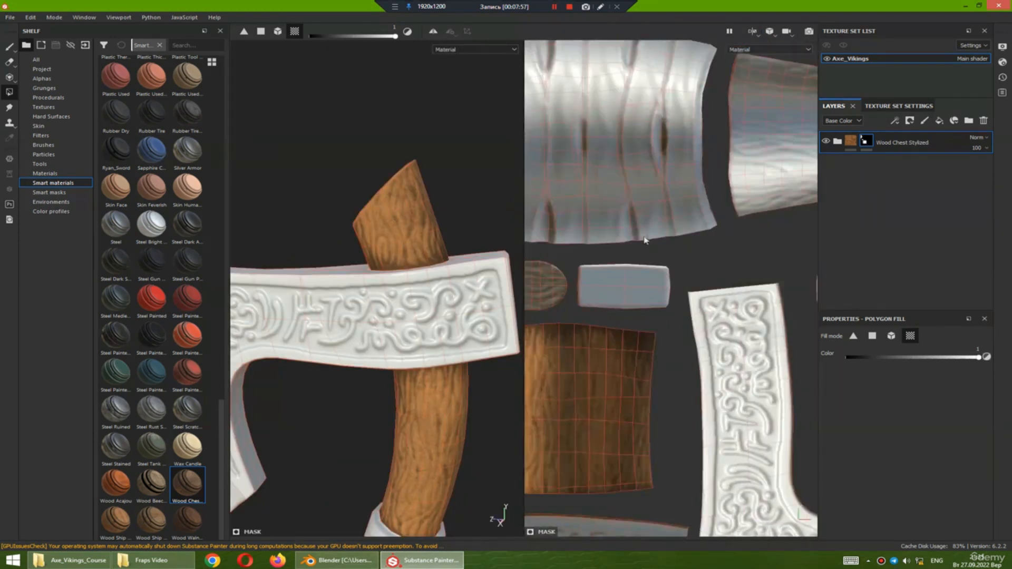
pyautogui.keyDown('alt'); pyautogui.moveTo(645, 241); pyautogui.dragTo(776, 176, button='middle'); pyautogui.keyUp('alt')
pyautogui.keyDown('alt'); pyautogui.moveTo(660, 280); pyautogui.dragTo(716, 248, button='middle'); pyautogui.keyUp('alt')
pyautogui.scroll(-1, 706, 258)
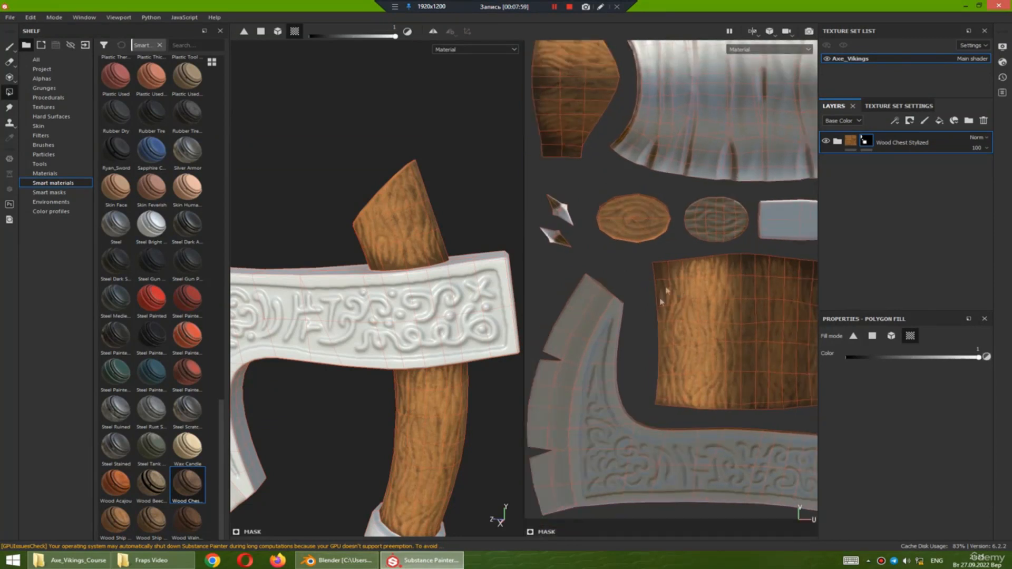
pyautogui.moveTo(770, 351); pyautogui.dragTo(689, 331, button='middle')
pyautogui.keyDown('alt'); pyautogui.moveTo(603, 249); pyautogui.dragTo(731, 265, button='middle'); pyautogui.keyUp('alt')
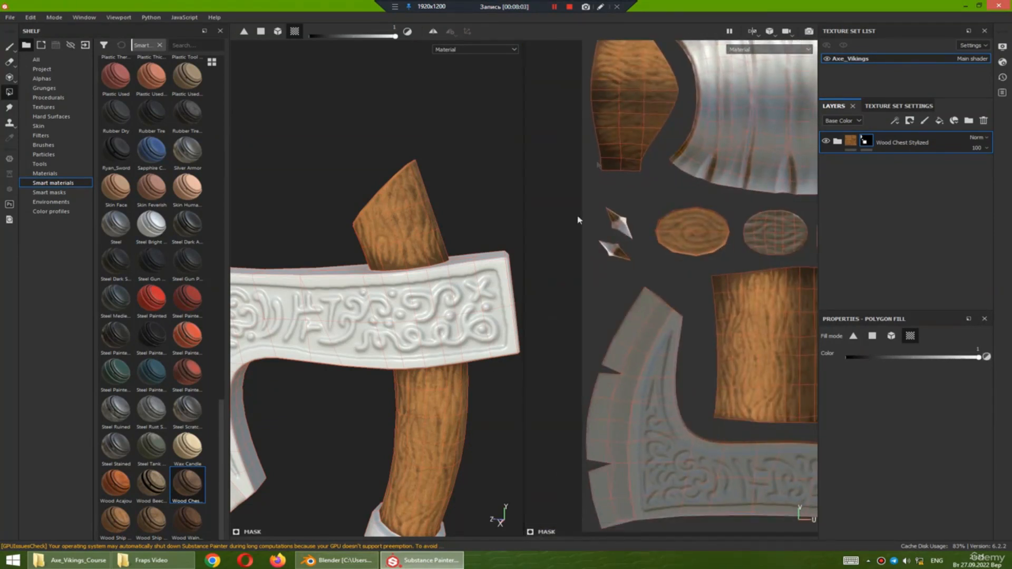
pyautogui.click(752, 31)
pyautogui.click(764, 53)
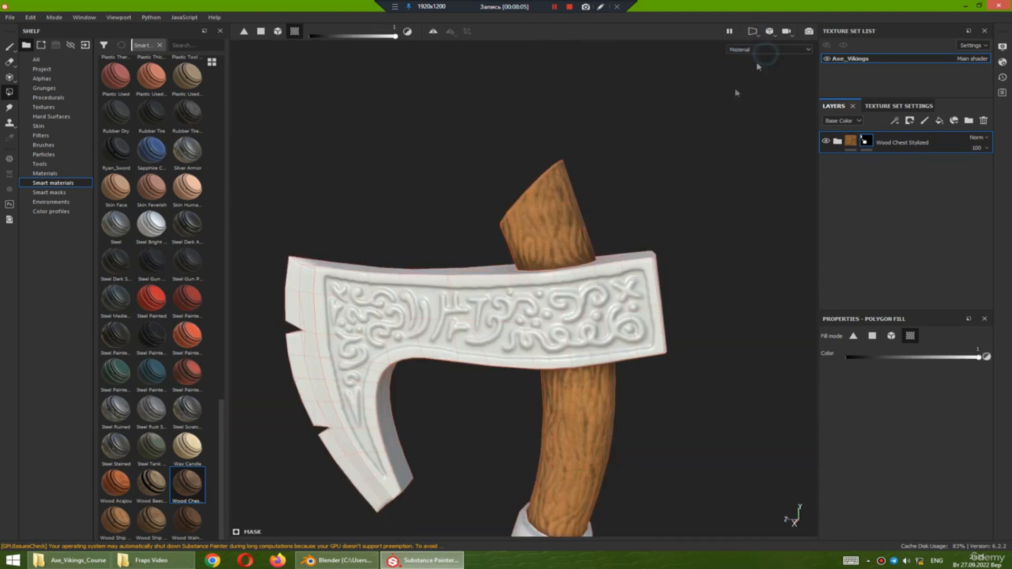
# - Reveal the wood on the lower handle below the grip wrap with UV chunk fill
pyautogui.keyDown('alt'); pyautogui.moveTo(645, 254); pyautogui.dragTo(622, 116, button='middle'); pyautogui.keyUp('alt')
pyautogui.keyDown('alt'); pyautogui.moveTo(598, 343); pyautogui.dragTo(594, 210, button='middle'); pyautogui.keyUp('alt')
pyautogui.scroll(3, 598, 316)
pyautogui.keyDown('alt'); pyautogui.moveTo(600, 363); pyautogui.dragTo(510, 343); pyautogui.keyUp('alt')
pyautogui.click(513, 345)
pyautogui.keyDown('alt'); pyautogui.moveTo(537, 375); pyautogui.dragTo(553, 413); pyautogui.keyUp('alt')
pyautogui.click(530, 454)
# - Reveal the wood on the faces inside the gap in the grip wrap with quad Polygon Fill
pyautogui.moveTo(673, 397)
pyautogui.keyDown('shift'); pyautogui.mouseDown(button='right')
pyautogui.moveTo(634, 400)
pyautogui.moveTo(681, 392)
pyautogui.mouseUp(button='right'); pyautogui.keyUp('shift')
pyautogui.keyDown('alt'); pyautogui.moveTo(681, 392); pyautogui.dragTo(609, 377); pyautogui.keyUp('alt')
pyautogui.keyDown('alt'); pyautogui.moveTo(618, 288); pyautogui.dragTo(614, 364); pyautogui.keyUp('alt')
pyautogui.keyDown('alt'); pyautogui.moveTo(614, 363); pyautogui.dragTo(630, 267, button='middle'); pyautogui.keyUp('alt')
pyautogui.keyDown('alt'); pyautogui.moveTo(630, 267); pyautogui.dragTo(471, 324, button='right'); pyautogui.keyUp('alt')
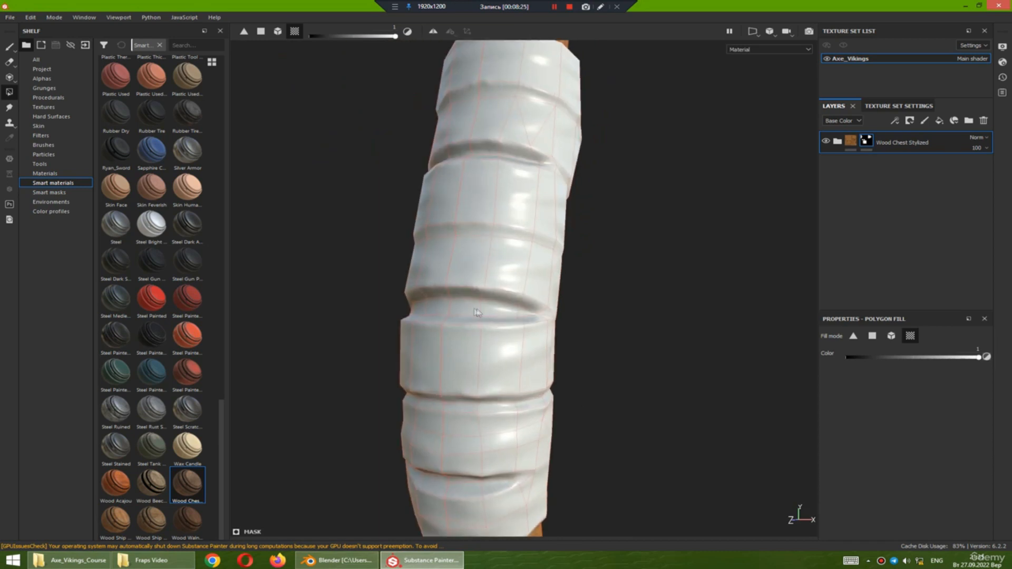
pyautogui.click(872, 336)
pyautogui.keyDown('alt'); pyautogui.moveTo(538, 357); pyautogui.dragTo(472, 301, button='right'); pyautogui.keyUp('alt')
pyautogui.moveTo(471, 302)
pyautogui.mouseDown()
pyautogui.moveTo(466, 294)
pyautogui.moveTo(554, 299)
pyautogui.mouseUp()
pyautogui.moveTo(433, 301); pyautogui.dragTo(399, 298)
pyautogui.keyDown('alt'); pyautogui.moveTo(465, 329); pyautogui.dragTo(545, 221); pyautogui.keyUp('alt')
pyautogui.click(336, 303)
pyautogui.keyDown('alt'); pyautogui.moveTo(544, 221); pyautogui.dragTo(530, 351, button='middle'); pyautogui.keyUp('alt')
pyautogui.keyDown('alt'); pyautogui.moveTo(515, 388); pyautogui.dragTo(544, 361); pyautogui.keyUp('alt')
# - Add the Leather Calf Grain smart material as a layer above Wood Chest Stylized
pyautogui.scroll(-6, 544, 361)
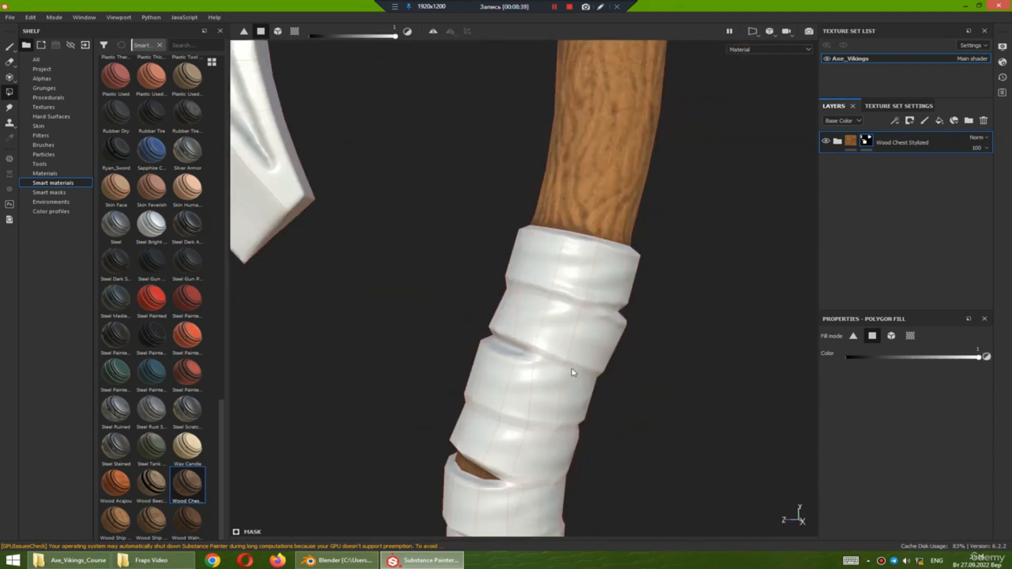
pyautogui.keyDown('alt'); pyautogui.moveTo(565, 411); pyautogui.dragTo(529, 336); pyautogui.keyUp('alt')
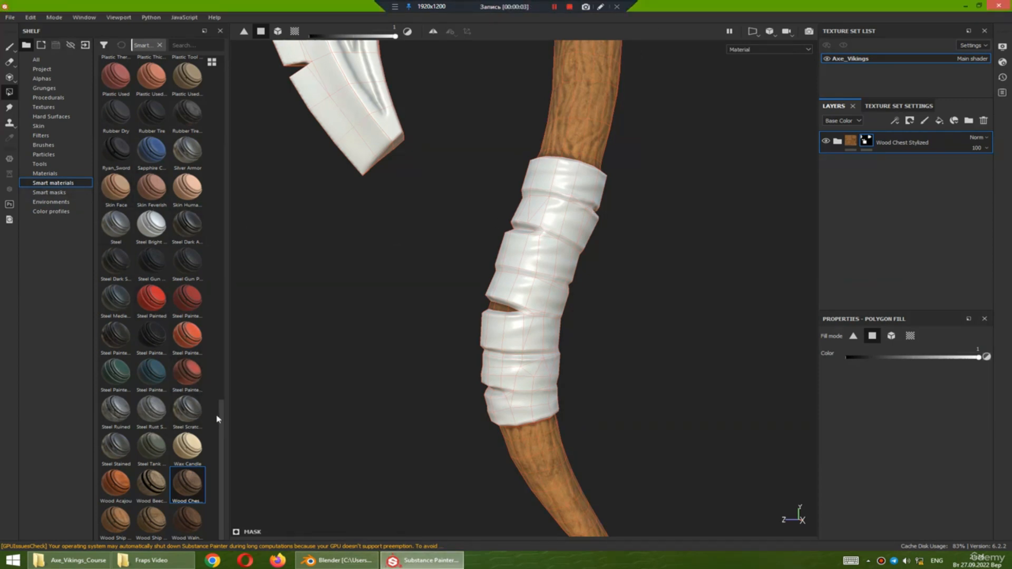
pyautogui.moveTo(219, 413); pyautogui.dragTo(211, 228)
pyautogui.moveTo(155, 237)
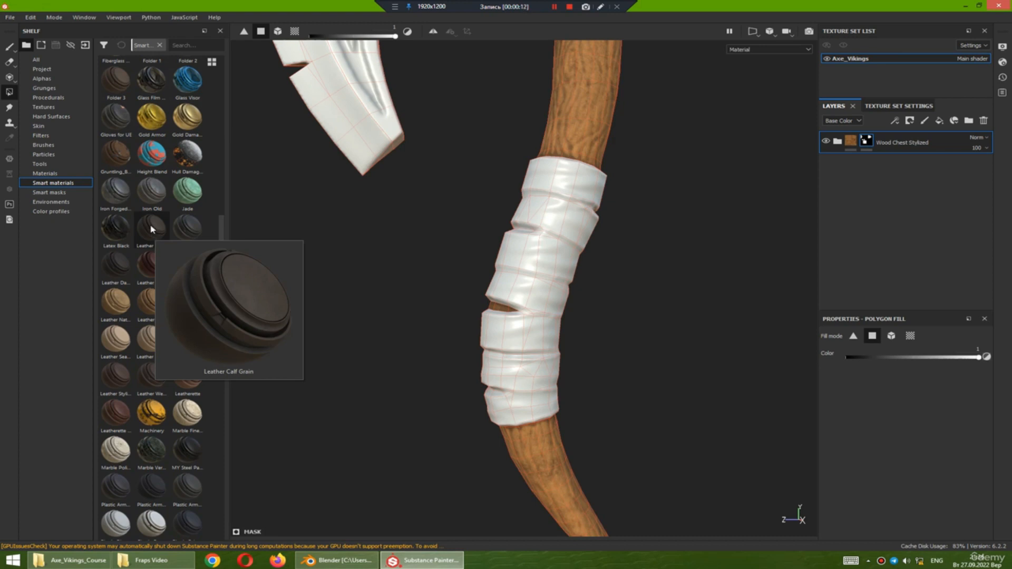
pyautogui.moveTo(151, 229); pyautogui.dragTo(879, 136)
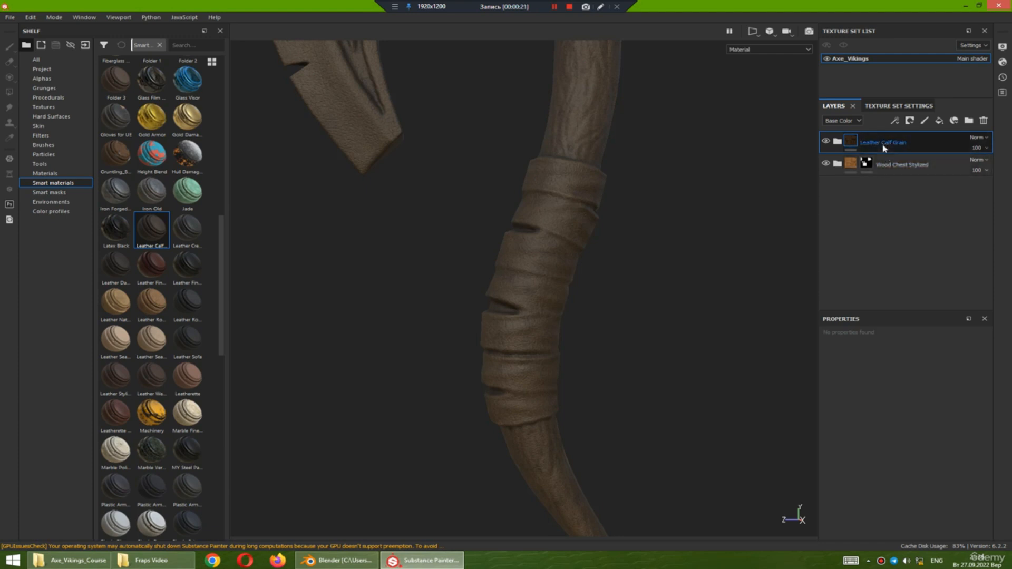
# - Add a black mask to the Leather Calf Grain layer and reveal the leather on the grip wrap with UV chunk fill
pyautogui.moveTo(649, 202)
pyautogui.keyDown('alt'); pyautogui.mouseDown()
pyautogui.moveTo(590, 227)
pyautogui.moveTo(535, 274)
pyautogui.moveTo(558, 230)
pyautogui.moveTo(594, 235)
pyautogui.moveTo(548, 246)
pyautogui.mouseUp(); pyautogui.keyUp('alt')
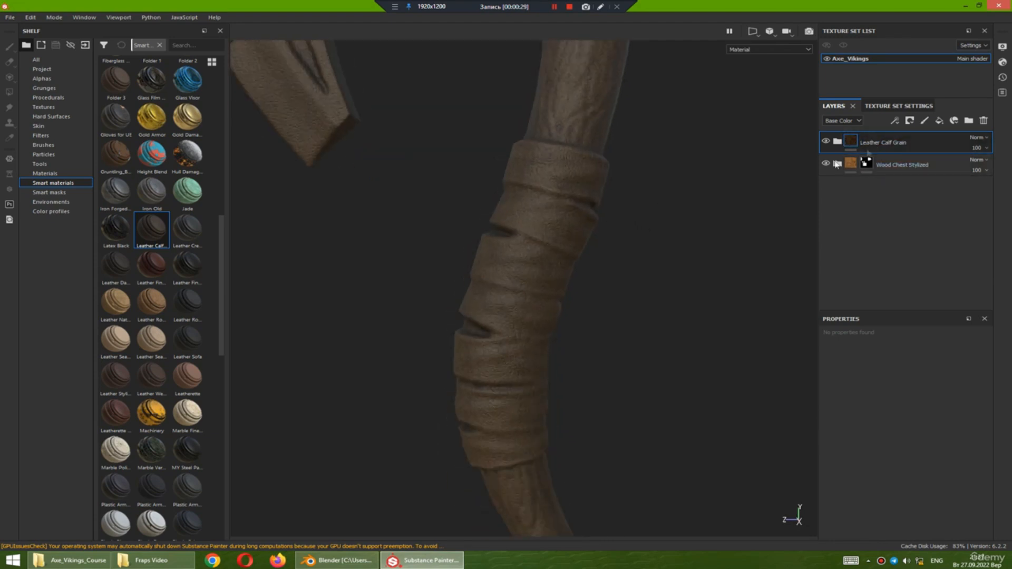
pyautogui.click(909, 120)
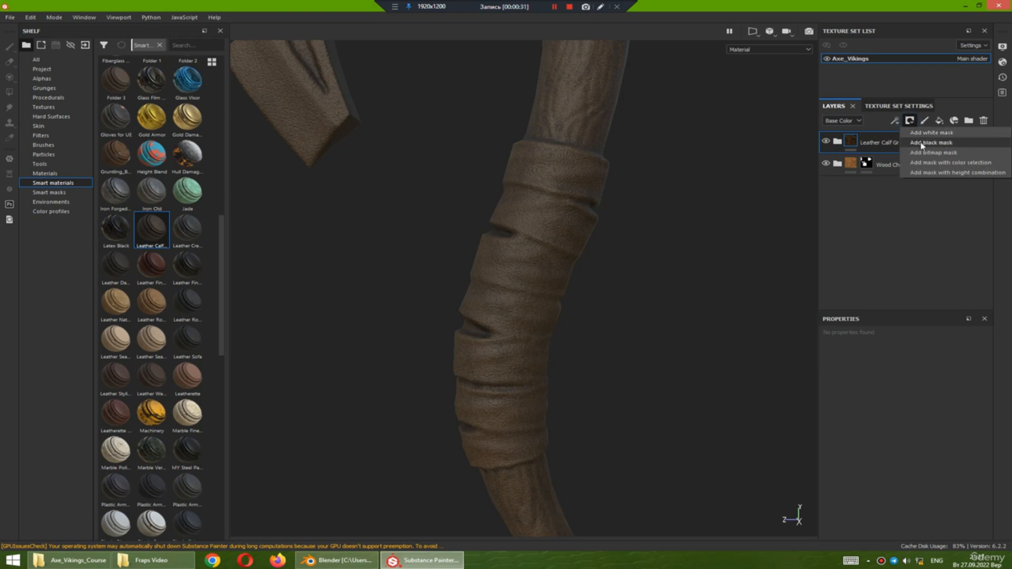
pyautogui.click(926, 144)
pyautogui.press('4')
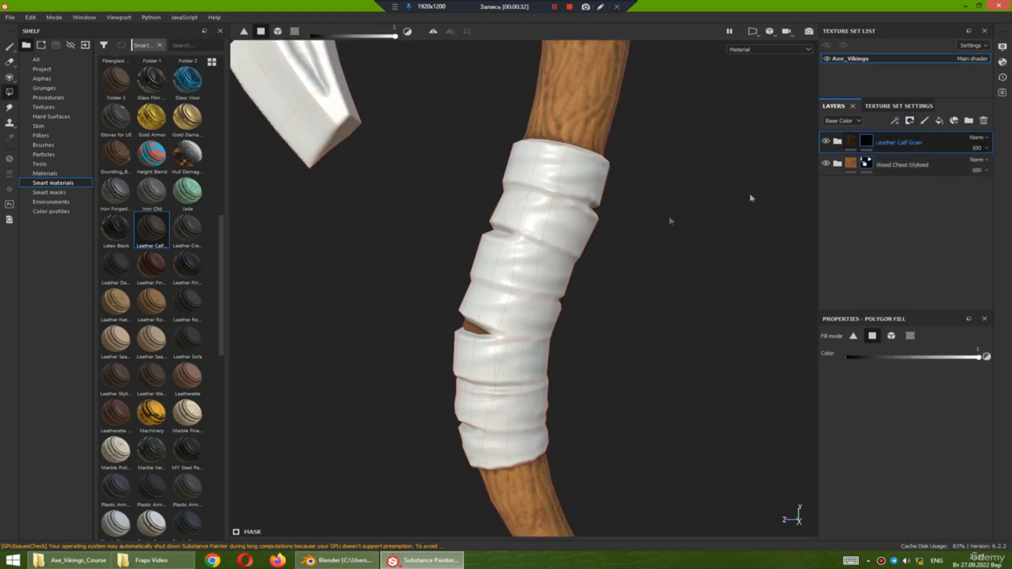
pyautogui.click(910, 337)
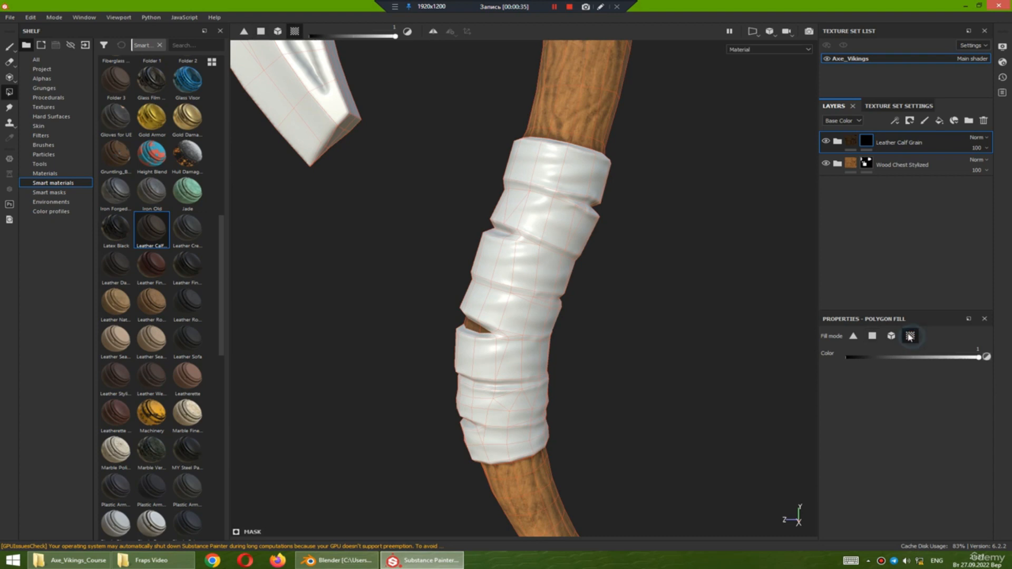
pyautogui.click(552, 226)
# - Mask the leather out of the faces inside the wrap's gap, using quad Polygon Fill with color 0
pyautogui.keyDown('alt'); pyautogui.moveTo(581, 213); pyautogui.dragTo(564, 269); pyautogui.keyUp('alt')
pyautogui.click(986, 357)
pyautogui.click(534, 230)
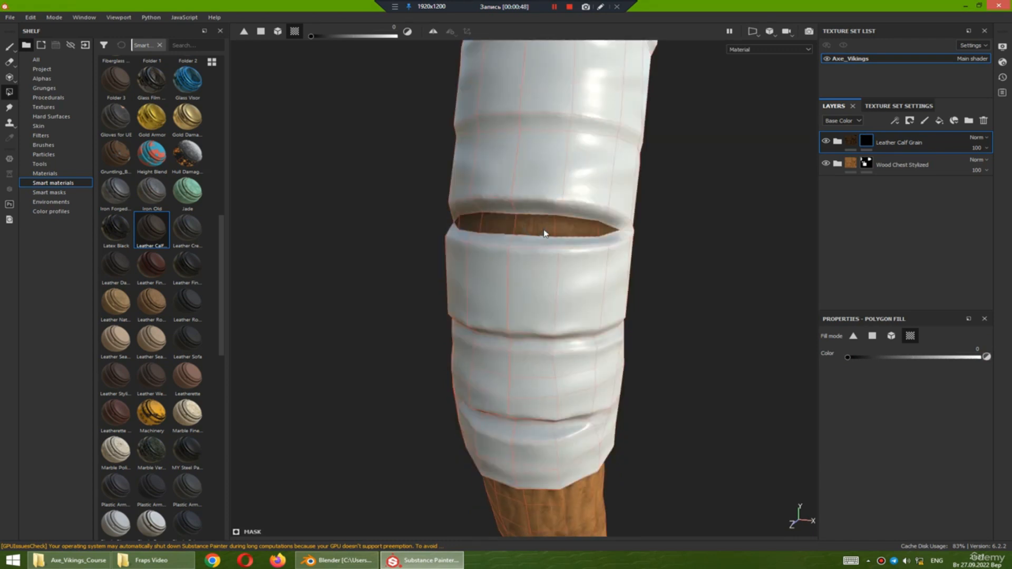
pyautogui.click(871, 340)
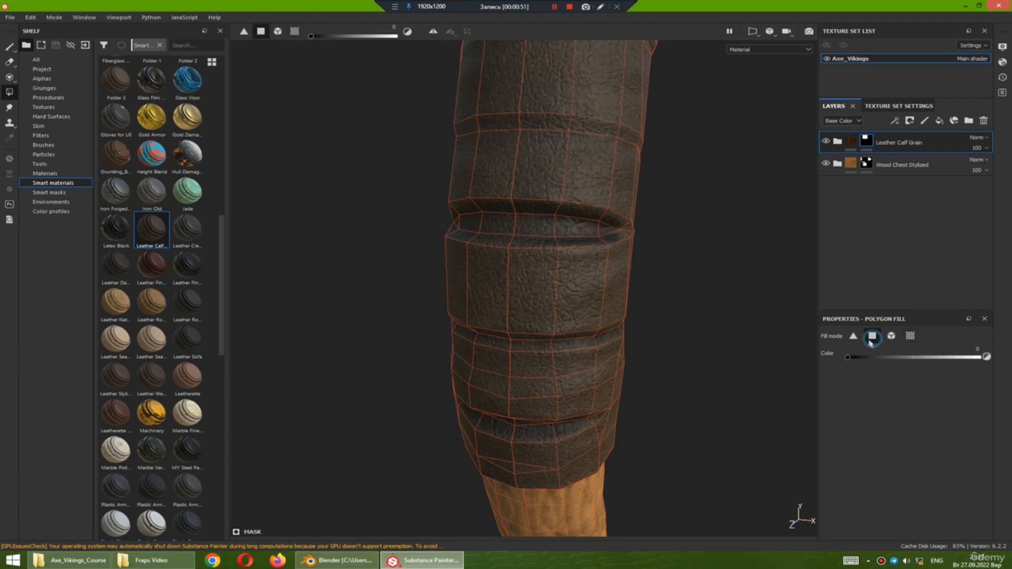
pyautogui.moveTo(558, 231)
pyautogui.mouseDown()
pyautogui.moveTo(542, 226)
pyautogui.moveTo(605, 228)
pyautogui.mouseUp()
pyautogui.moveTo(502, 232)
pyautogui.keyDown('alt'); pyautogui.mouseDown()
pyautogui.moveTo(476, 242)
pyautogui.moveTo(458, 228)
pyautogui.moveTo(419, 235)
pyautogui.mouseUp(); pyautogui.keyUp('alt')
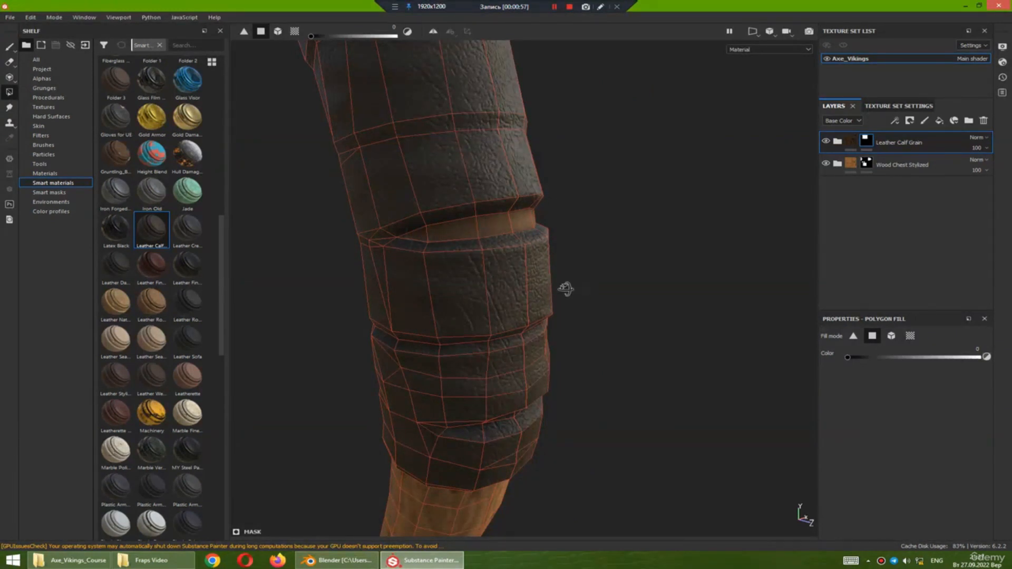
pyautogui.keyDown('alt'); pyautogui.moveTo(566, 288); pyautogui.dragTo(339, 270); pyautogui.keyUp('alt')
pyautogui.keyDown('alt'); pyautogui.moveTo(557, 241); pyautogui.dragTo(521, 249); pyautogui.keyUp('alt')
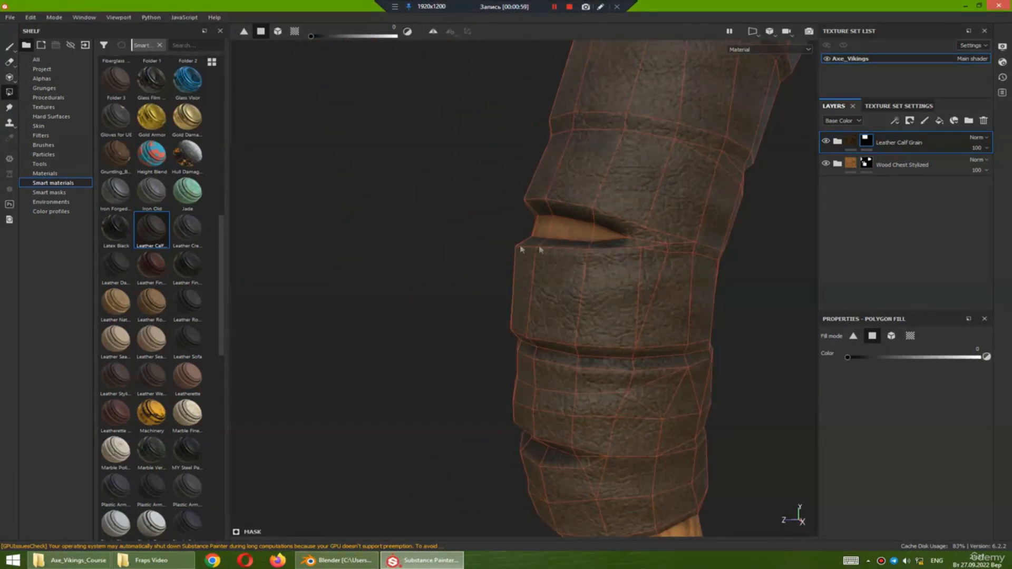
pyautogui.scroll(-8, 616, 279)
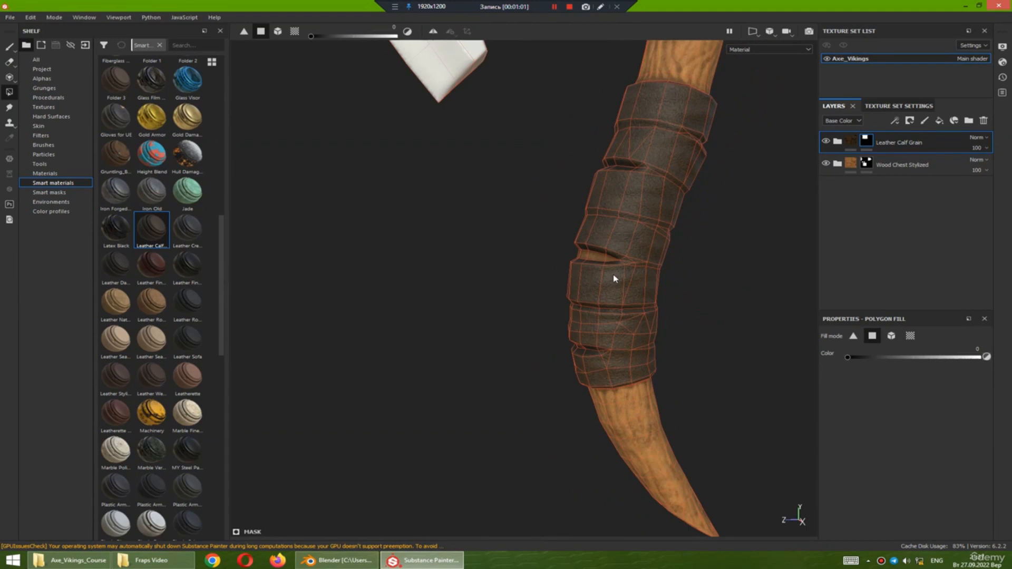
pyautogui.keyDown('alt'); pyautogui.moveTo(617, 277); pyautogui.dragTo(484, 341, button='middle'); pyautogui.keyUp('alt')
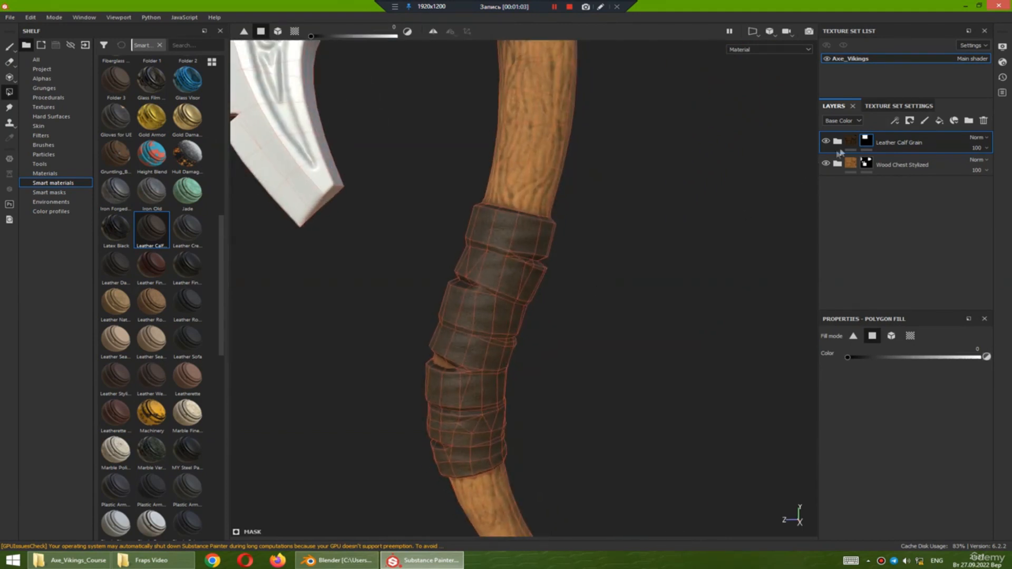
# - Expand the Leather Calf Grain group and check the Base layer's effect by switching its visibility off and on
pyautogui.click(850, 142)
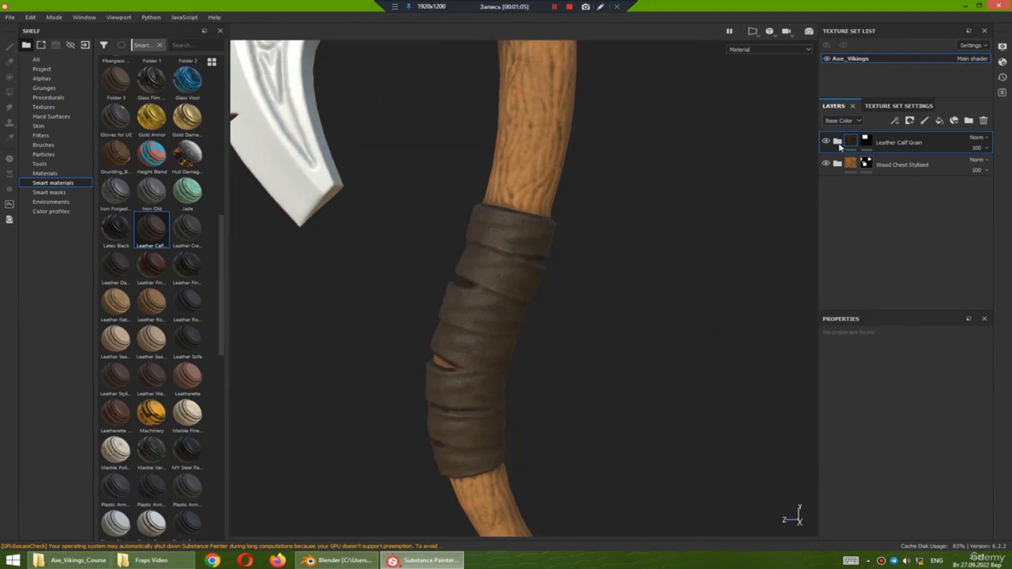
pyautogui.click(838, 141)
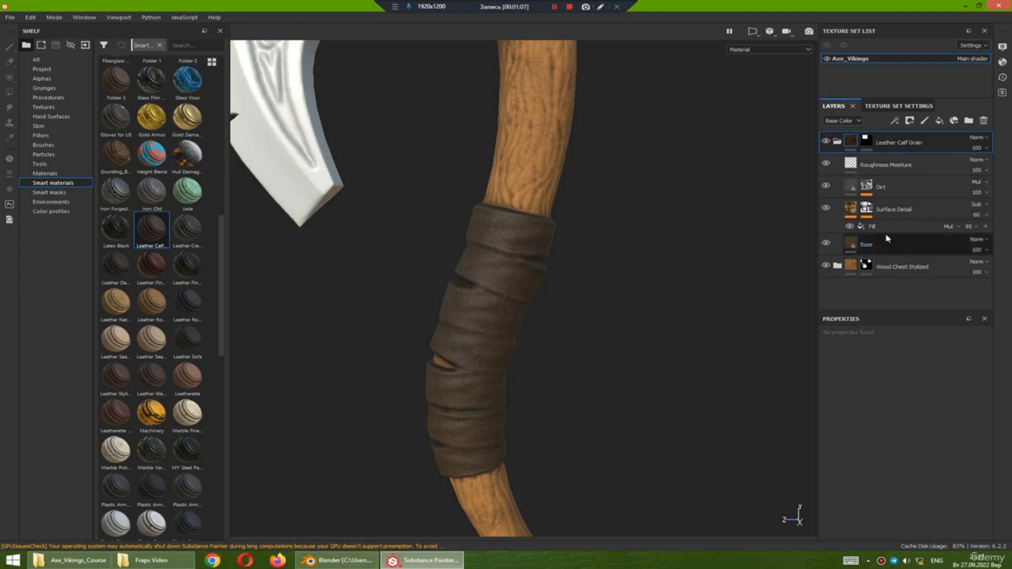
pyautogui.scroll(5, 527, 247)
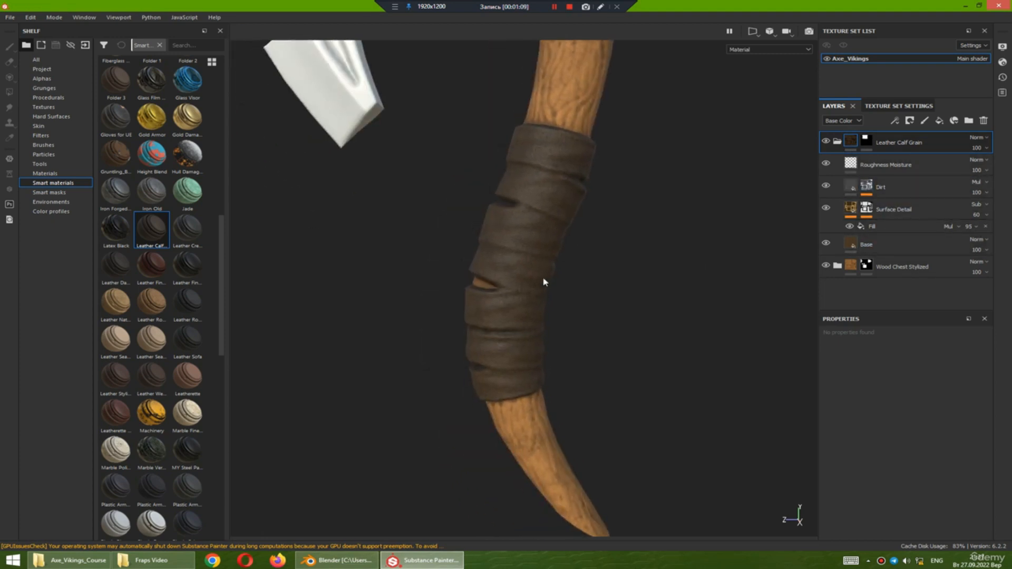
pyautogui.keyDown('alt'); pyautogui.moveTo(533, 281); pyautogui.dragTo(508, 273); pyautogui.keyUp('alt')
pyautogui.keyDown('alt'); pyautogui.moveTo(509, 261); pyautogui.dragTo(469, 290, button='middle'); pyautogui.keyUp('alt')
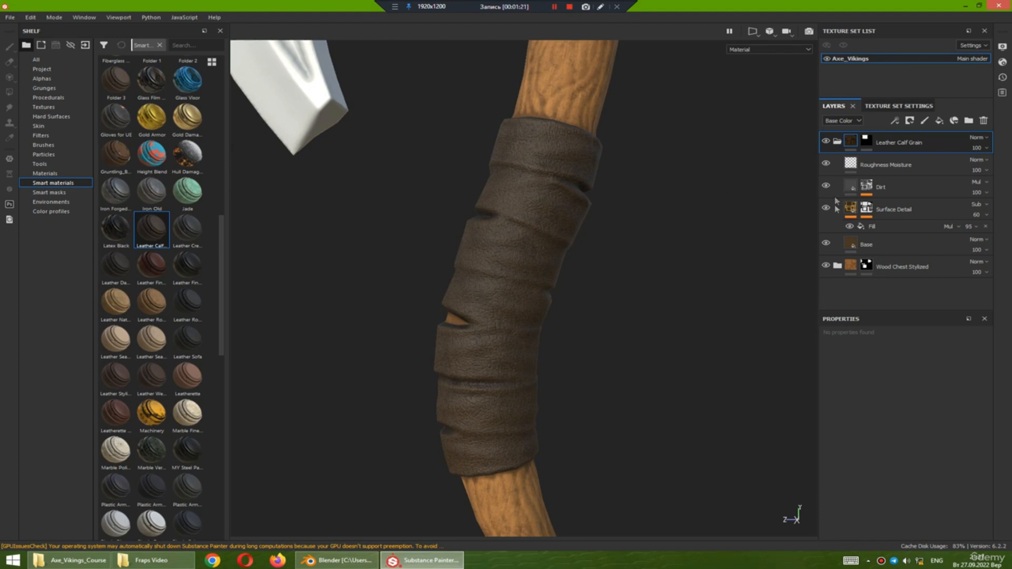
pyautogui.click(825, 243)
pyautogui.click(826, 243)
# - Set the leather Base layer's base color to a slightly lighter brown
pyautogui.click(851, 244)
pyautogui.click(907, 419)
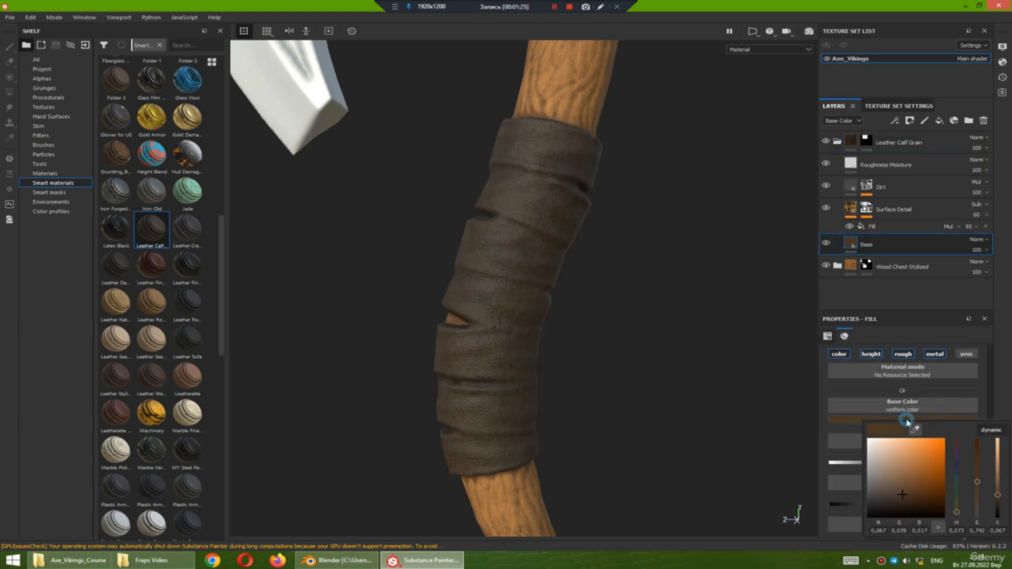
pyautogui.click(904, 492)
pyautogui.moveTo(902, 493); pyautogui.dragTo(904, 492)
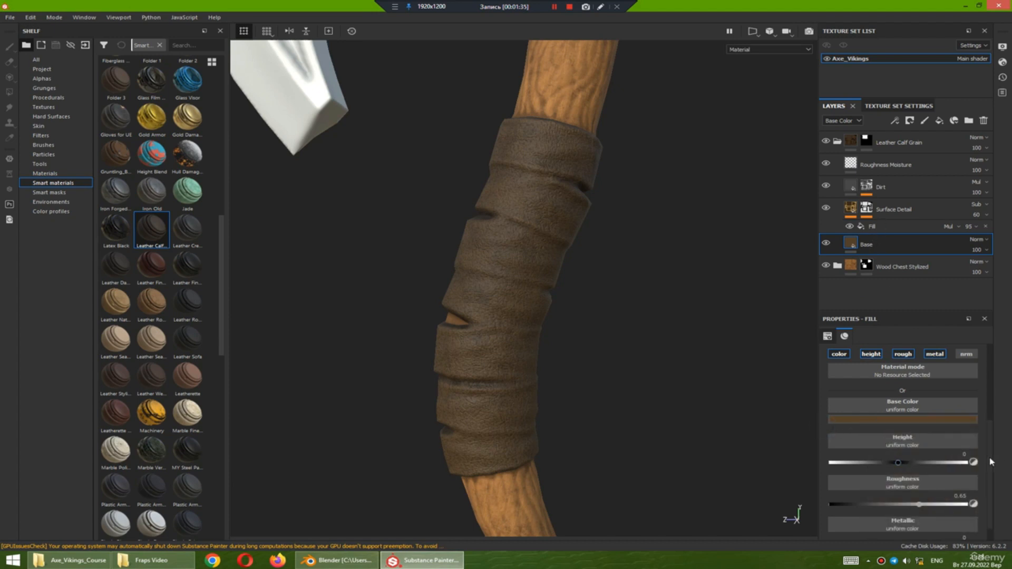
# - Set the roughness of the leather Base layer to about 0.78 and of the Surface Detail layer to about 0.50
pyautogui.scroll(-1, 992, 480)
pyautogui.keyDown('alt'); pyautogui.moveTo(586, 343); pyautogui.dragTo(482, 333); pyautogui.keyUp('alt')
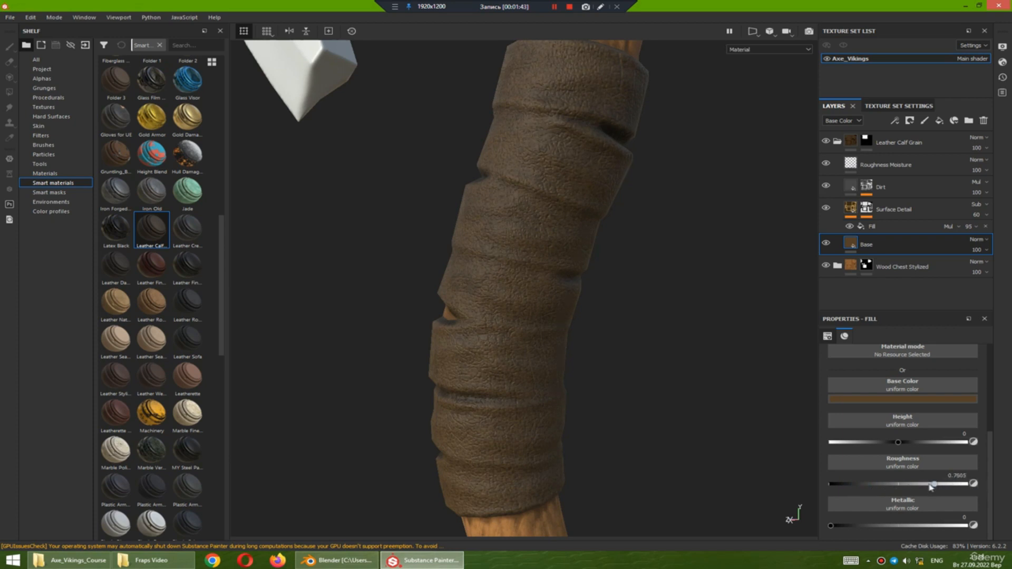
pyautogui.click(851, 210)
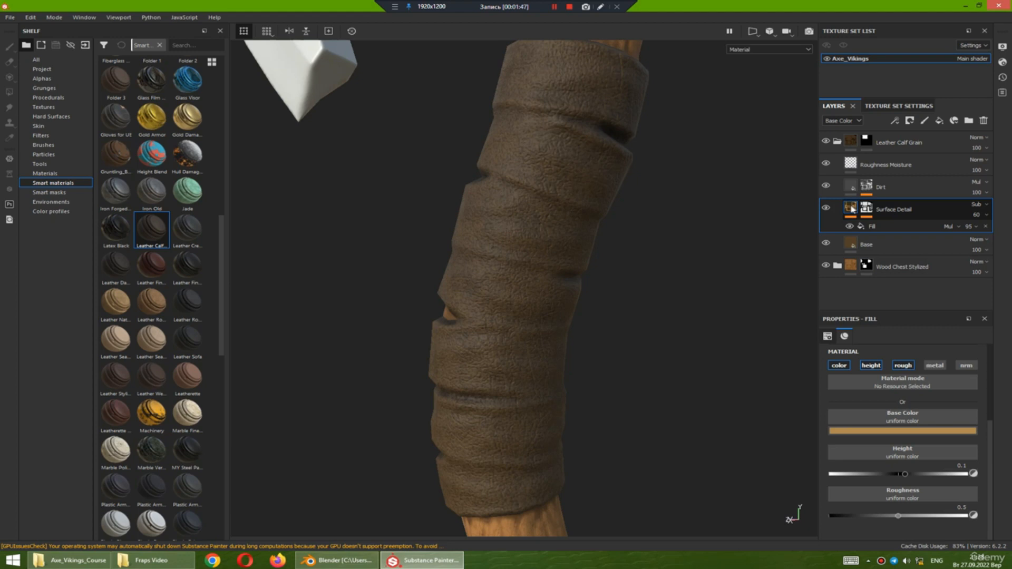
pyautogui.click(827, 209)
pyautogui.click(826, 208)
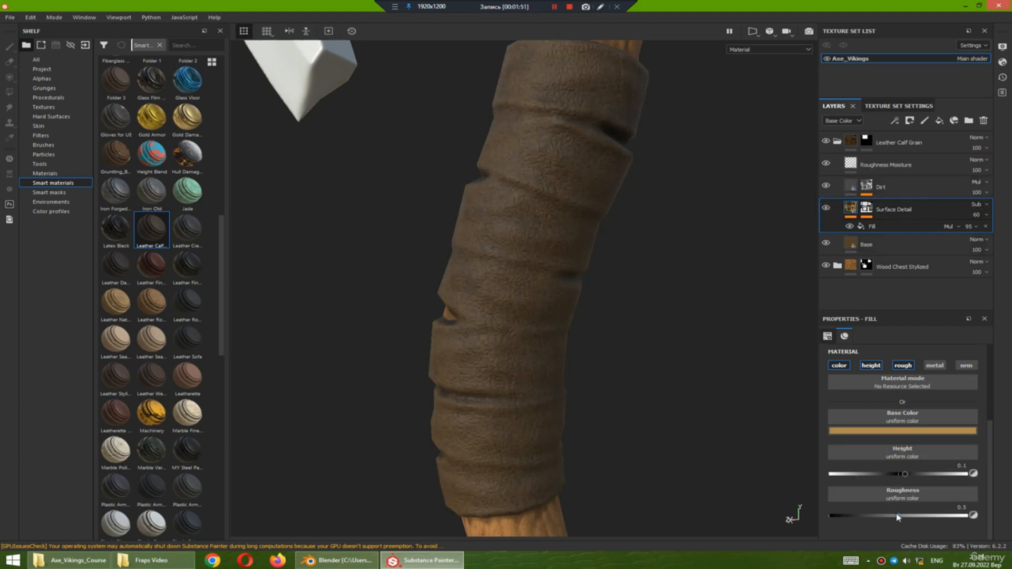
pyautogui.moveTo(899, 518)
pyautogui.mouseDown()
pyautogui.moveTo(858, 519)
pyautogui.moveTo(931, 518)
pyautogui.moveTo(898, 519)
pyautogui.mouseUp()
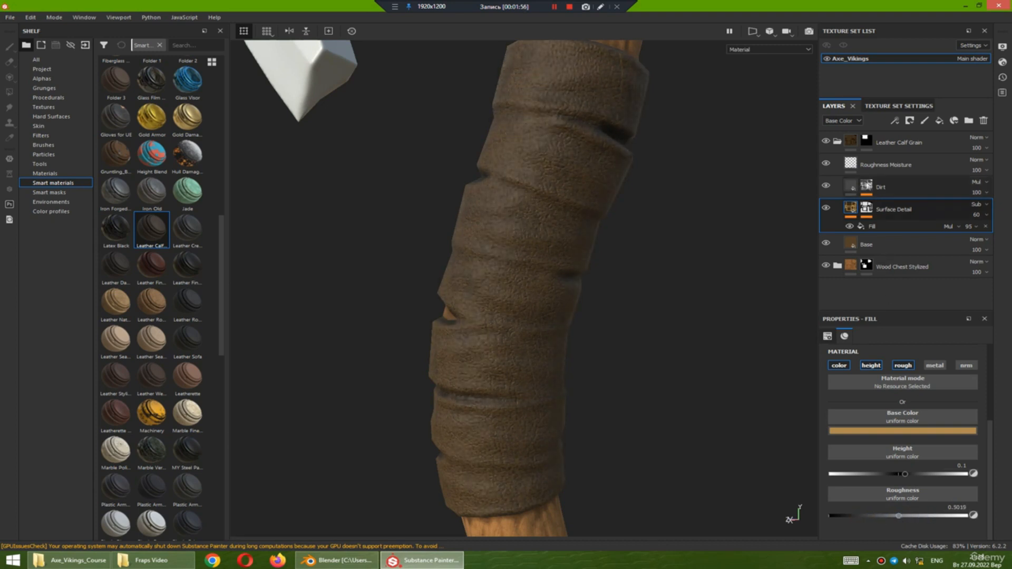
# - Try an orange base color on the leather's Dirt layer and undo the color change
pyautogui.click(849, 187)
pyautogui.keyDown('alt'); pyautogui.moveTo(685, 189); pyautogui.dragTo(497, 269); pyautogui.keyUp('alt')
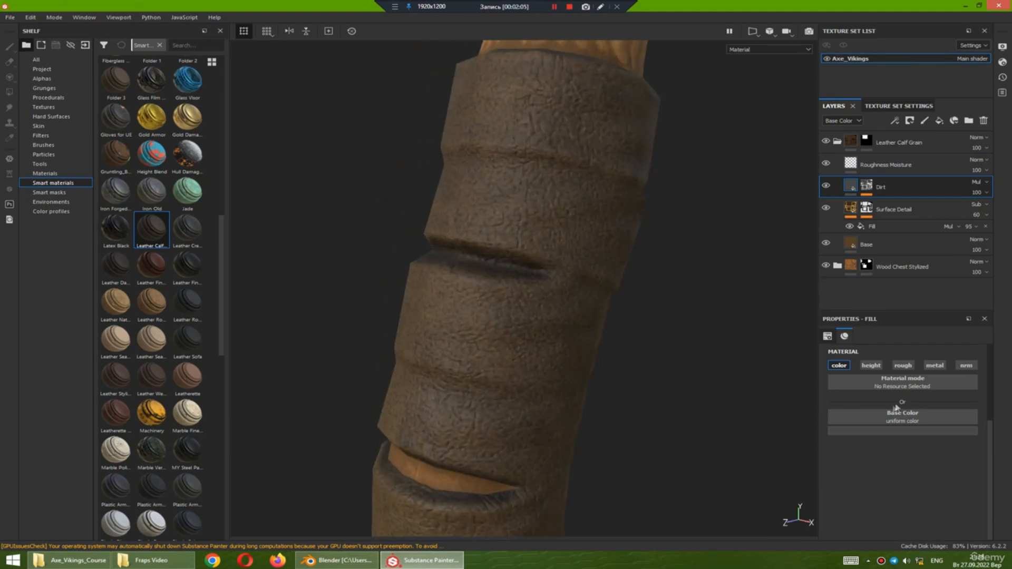
pyautogui.click(902, 429)
pyautogui.moveTo(956, 520)
pyautogui.mouseDown()
pyautogui.moveTo(956, 488)
pyautogui.moveTo(956, 515)
pyautogui.mouseUp()
pyautogui.click(927, 462)
pyautogui.moveTo(929, 464); pyautogui.dragTo(936, 448)
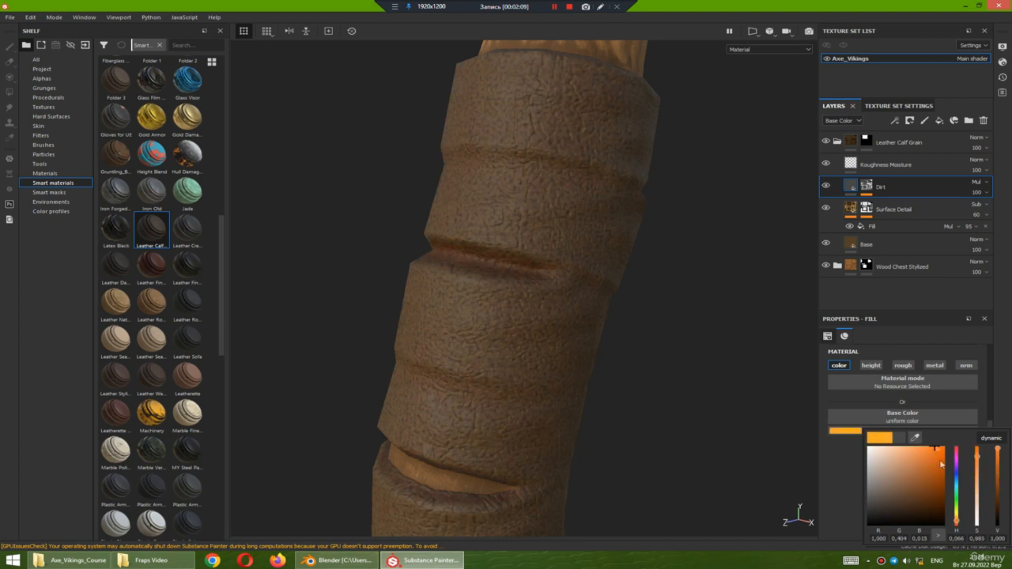
pyautogui.moveTo(958, 518); pyautogui.dragTo(958, 498)
pyautogui.keyDown('alt'); pyautogui.moveTo(757, 437); pyautogui.dragTo(630, 364); pyautogui.keyUp('alt')
pyautogui.hotkey('ctrl', 'z')
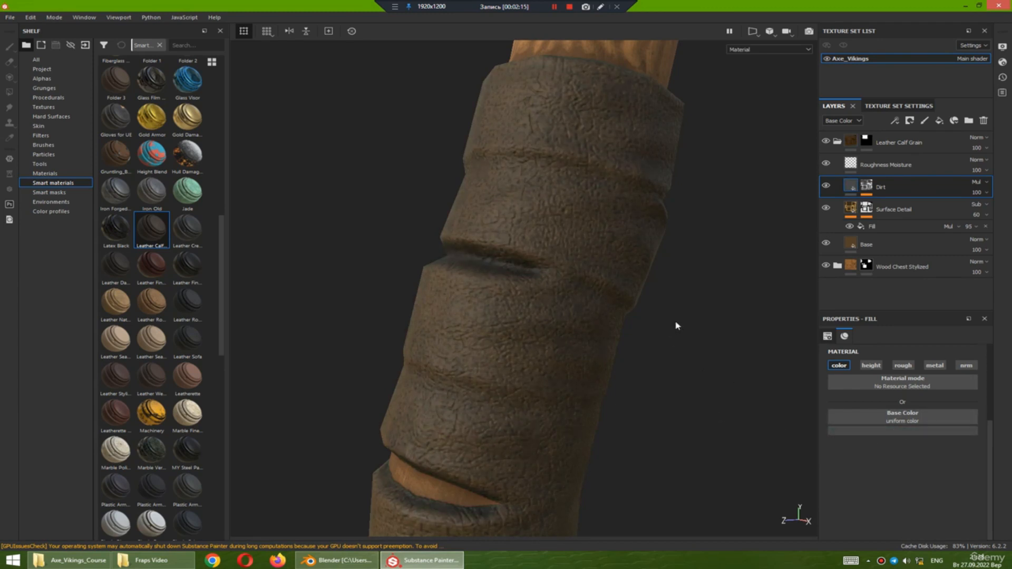
# - Try the Steel Dark Aged smart material on the axe and delete its layer group again
pyautogui.moveTo(639, 316)
pyautogui.keyDown('alt'); pyautogui.mouseDown()
pyautogui.moveTo(551, 291)
pyautogui.moveTo(551, 339)
pyautogui.moveTo(538, 287)
pyautogui.moveTo(447, 289)
pyautogui.moveTo(508, 281)
pyautogui.moveTo(698, 323)
pyautogui.moveTo(523, 316)
pyautogui.moveTo(532, 326)
pyautogui.moveTo(533, 271)
pyautogui.moveTo(554, 277)
pyautogui.moveTo(575, 244)
pyautogui.moveTo(569, 377)
pyautogui.moveTo(580, 323)
pyautogui.moveTo(625, 357)
pyautogui.moveTo(643, 316)
pyautogui.moveTo(630, 309)
pyautogui.mouseUp(); pyautogui.keyUp('alt')
pyautogui.scroll(-5, 553, 293)
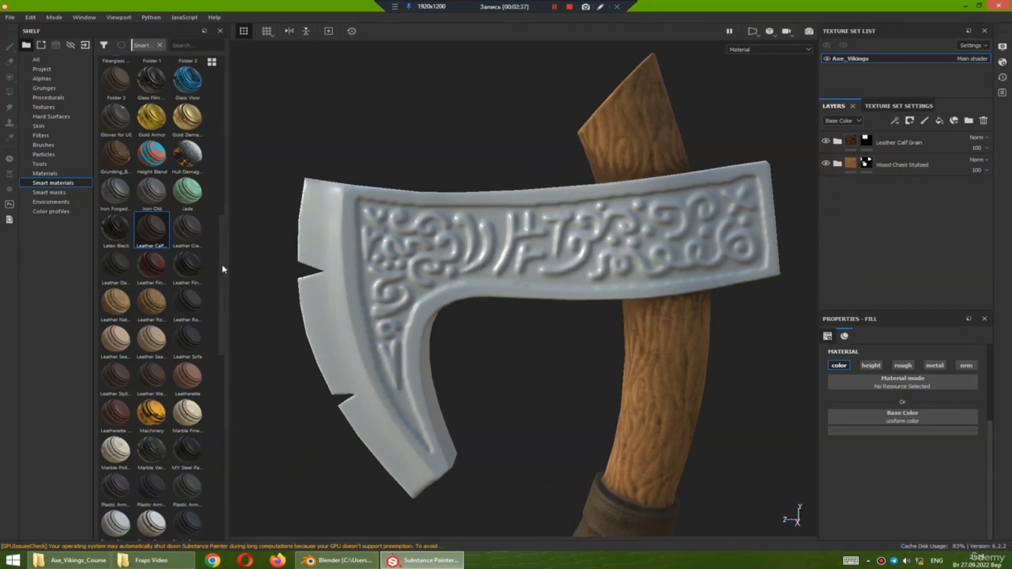
pyautogui.moveTo(222, 269); pyautogui.dragTo(224, 435)
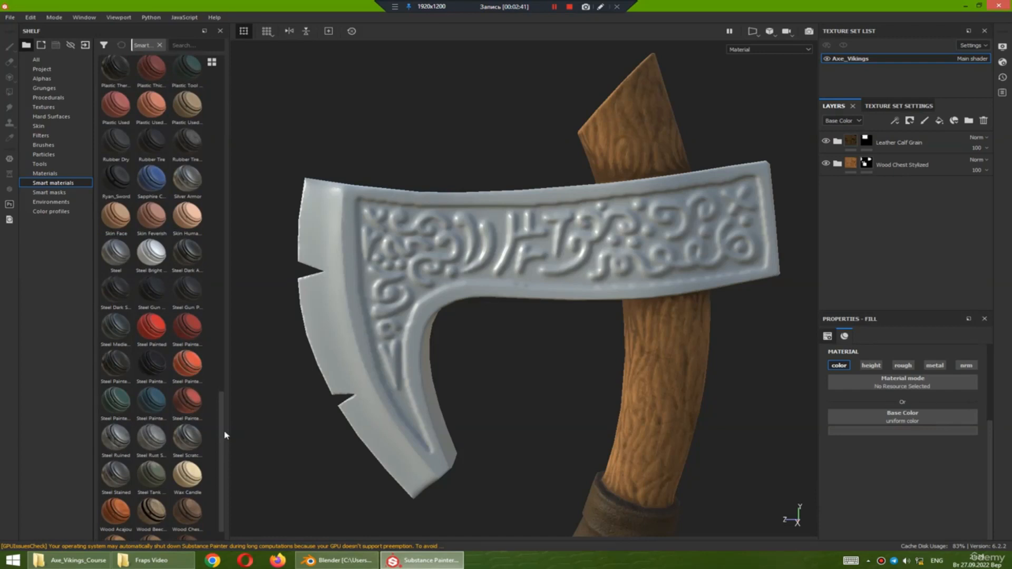
pyautogui.moveTo(194, 261)
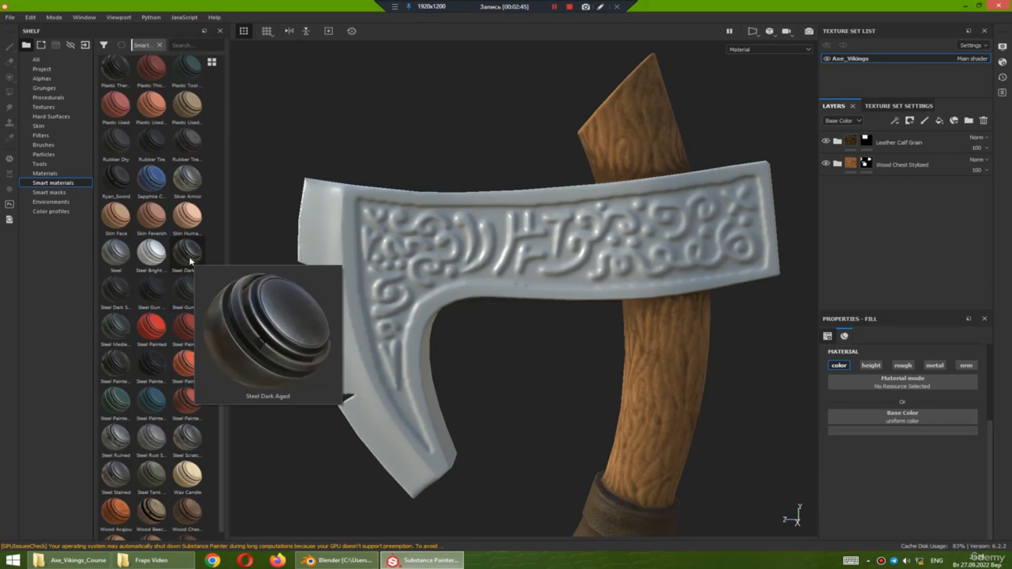
pyautogui.moveTo(189, 259); pyautogui.dragTo(386, 264)
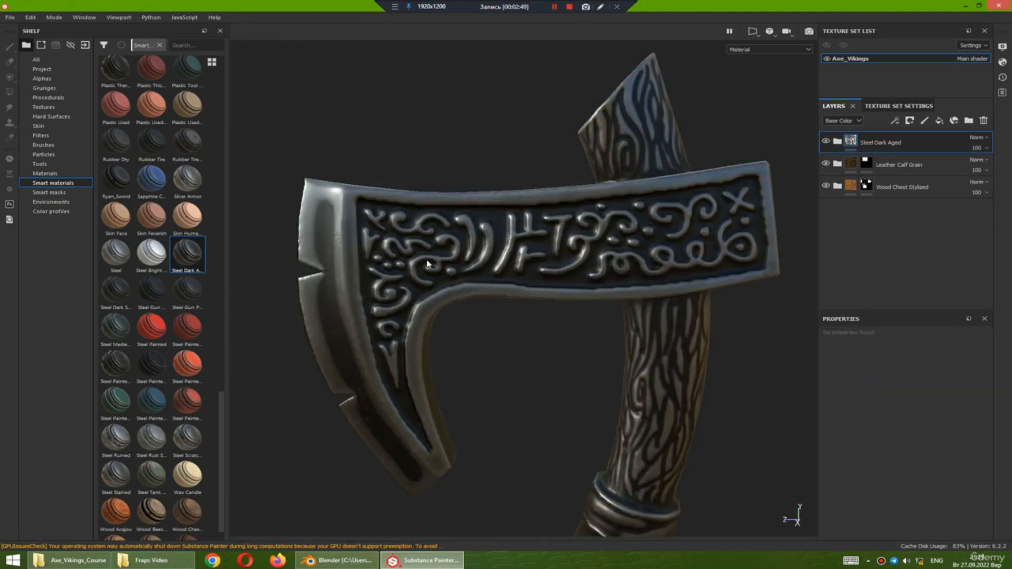
pyautogui.keyDown('alt'); pyautogui.moveTo(509, 264); pyautogui.dragTo(340, 294); pyautogui.keyUp('alt')
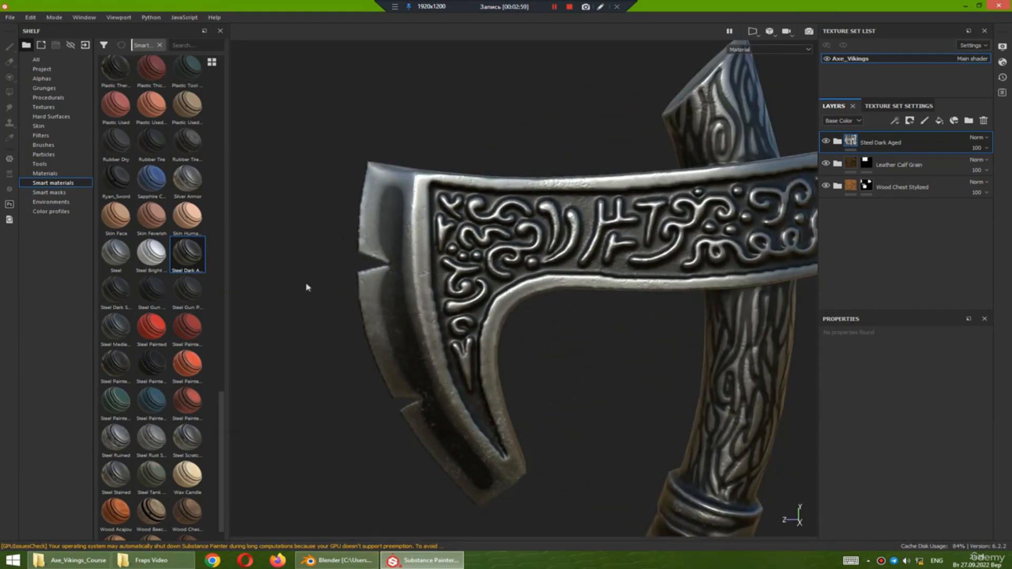
pyautogui.click(983, 121)
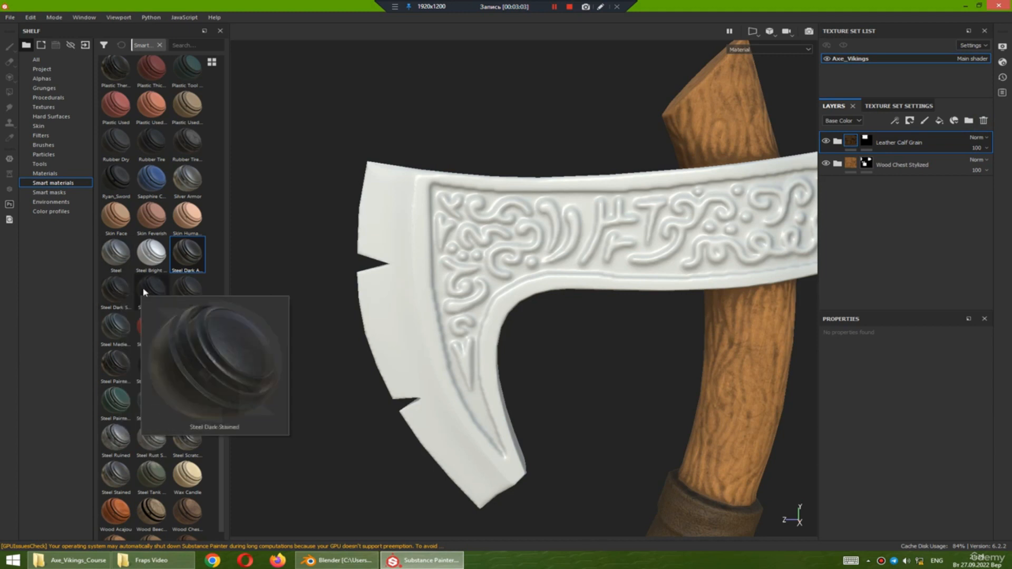
# - Apply the Steel Scratched smart material to the axe and expand its layer group
pyautogui.moveTo(186, 290)
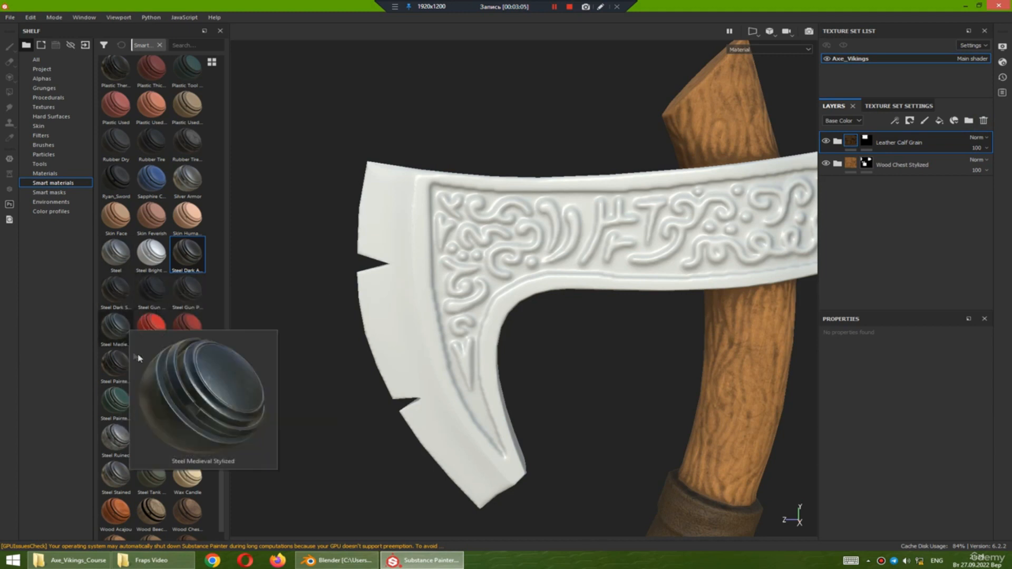
pyautogui.moveTo(115, 370)
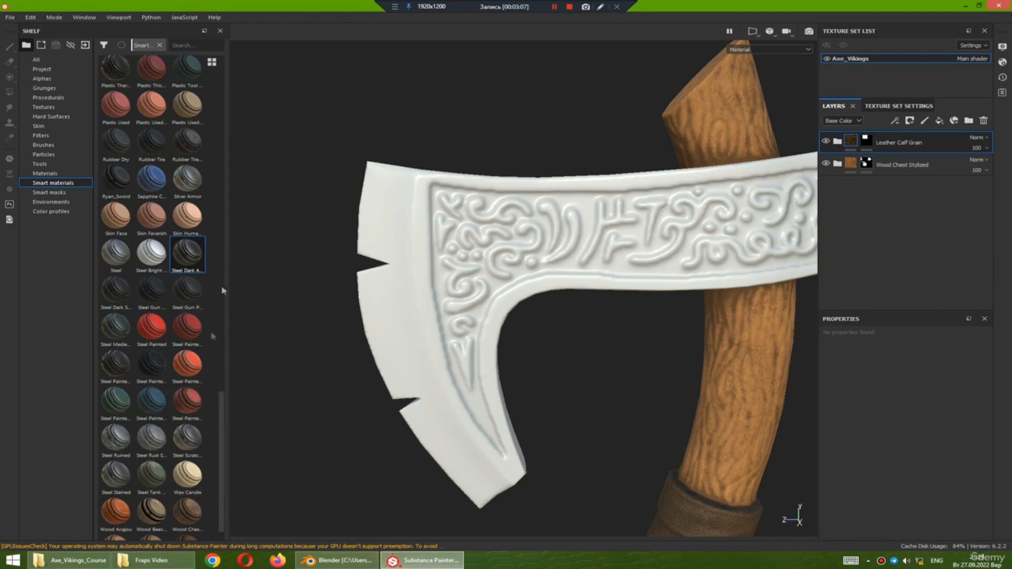
pyautogui.moveTo(192, 438)
pyautogui.moveTo(121, 478)
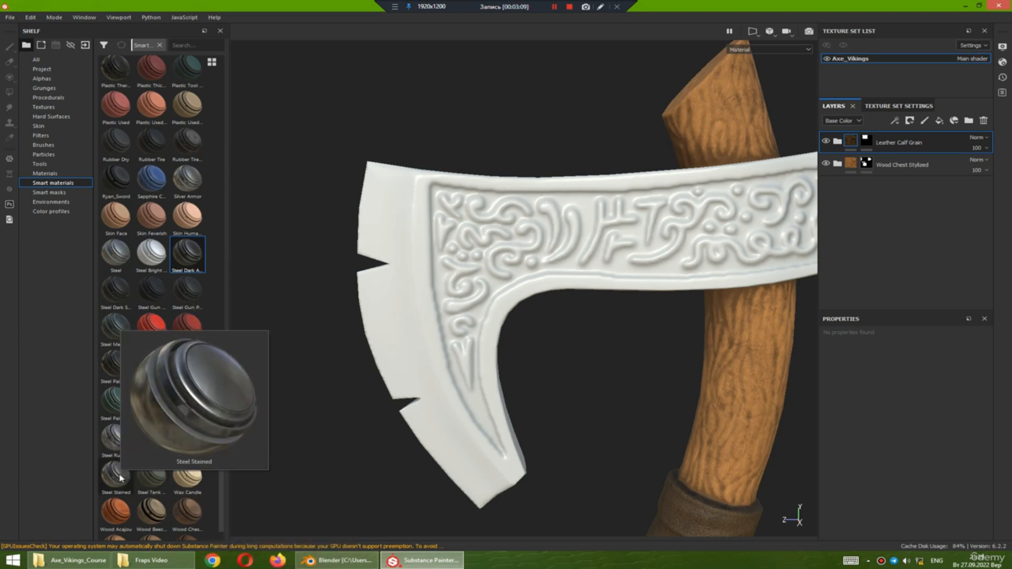
pyautogui.moveTo(192, 444); pyautogui.dragTo(482, 395)
pyautogui.keyDown('alt'); pyautogui.moveTo(429, 306); pyautogui.dragTo(774, 442); pyautogui.keyUp('alt')
pyautogui.click(837, 142)
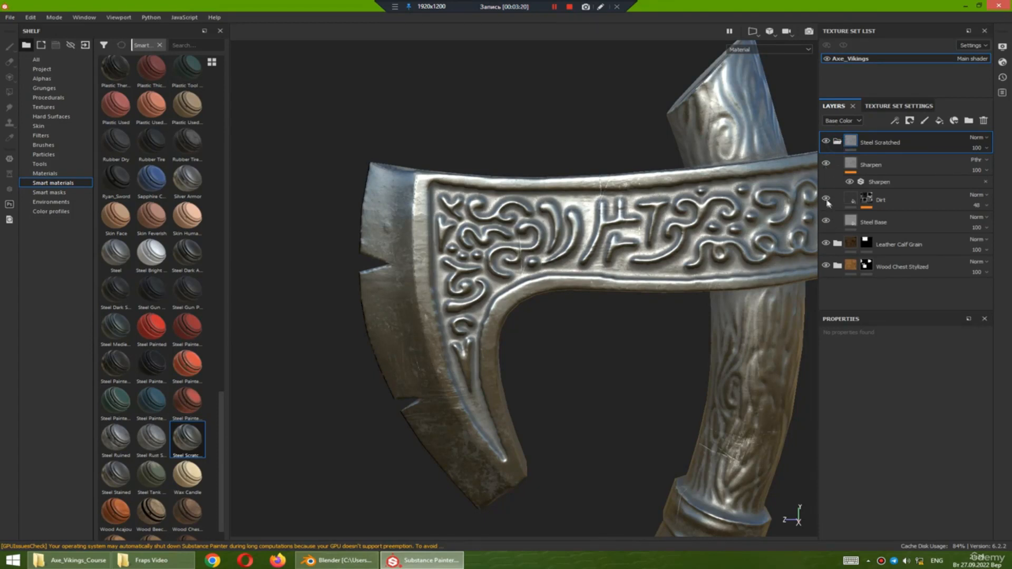
# - Darken the base color of the Steel Scratched group's Dirt layer and set its roughness to 0.8441
pyautogui.click(850, 198)
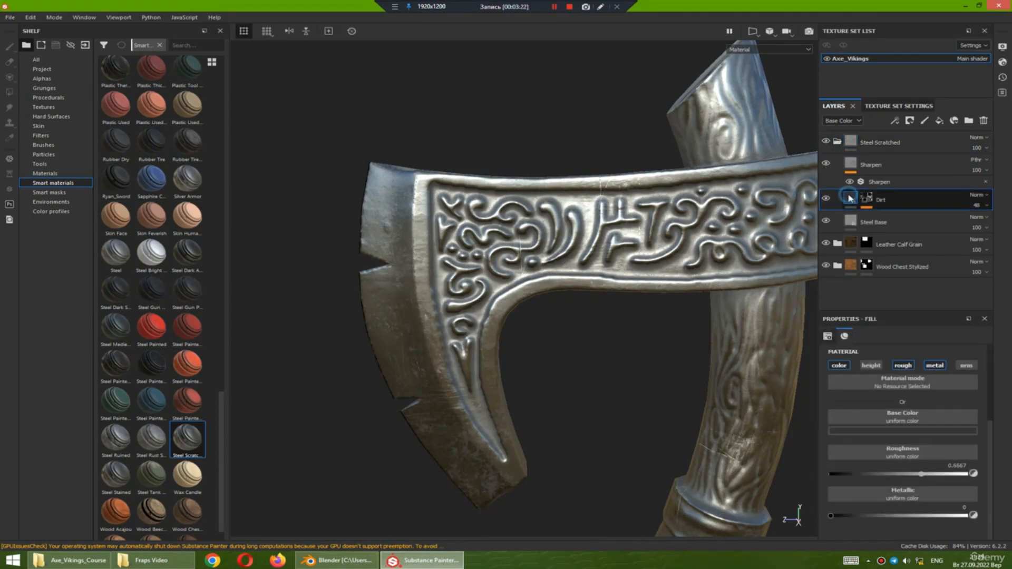
pyautogui.moveTo(713, 227)
pyautogui.keyDown('alt'); pyautogui.mouseDown()
pyautogui.moveTo(658, 235)
pyautogui.moveTo(706, 232)
pyautogui.mouseUp(); pyautogui.keyUp('alt')
pyautogui.click(919, 431)
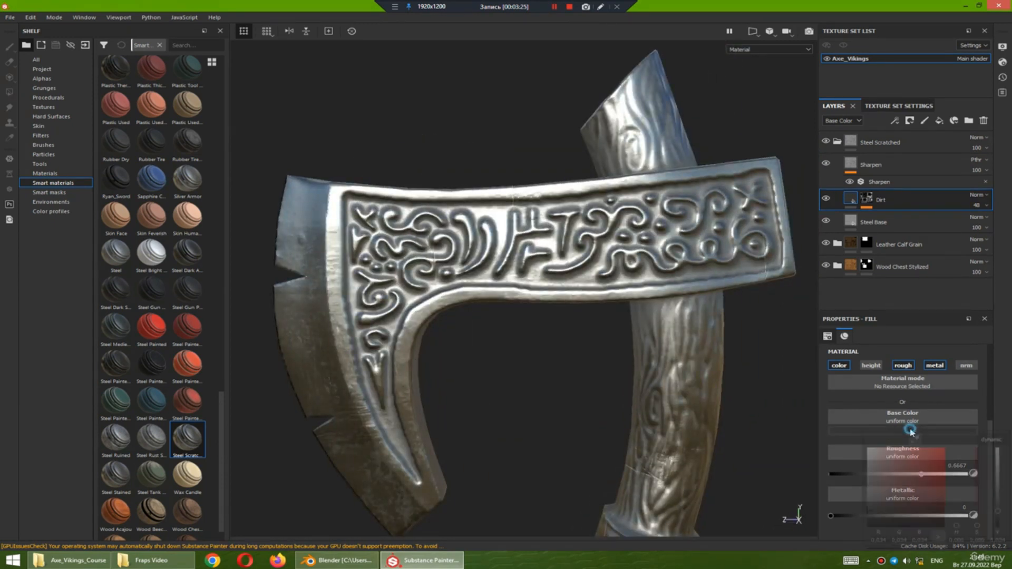
pyautogui.moveTo(1002, 516)
pyautogui.mouseDown()
pyautogui.moveTo(998, 477)
pyautogui.moveTo(997, 521)
pyautogui.mouseUp()
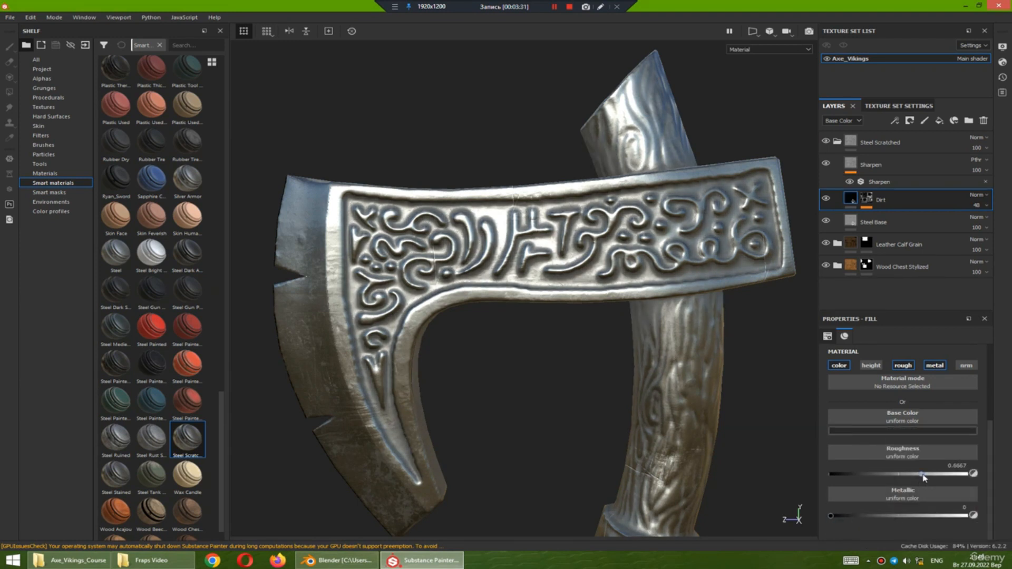
pyautogui.moveTo(932, 477)
pyautogui.mouseDown()
pyautogui.moveTo(981, 481)
pyautogui.moveTo(945, 480)
pyautogui.mouseUp()
pyautogui.moveTo(656, 385)
pyautogui.keyDown('alt'); pyautogui.mouseDown()
pyautogui.moveTo(574, 376)
pyautogui.moveTo(649, 374)
pyautogui.mouseUp(); pyautogui.keyUp('alt')
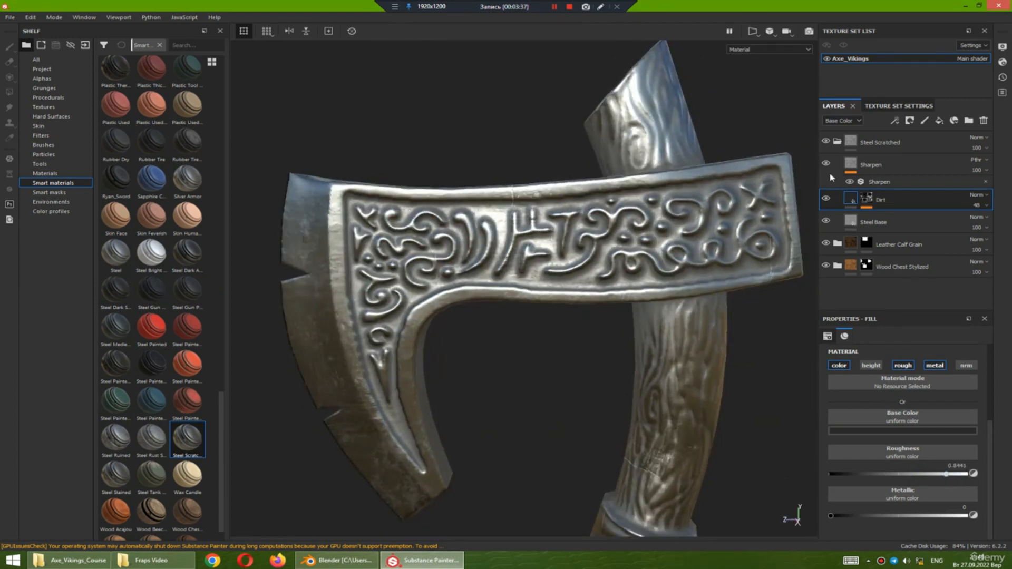
# - Try a Dirt Level of 0.82 in the Dirt mask's generator and undo the latest changes
pyautogui.click(865, 199)
pyautogui.click(888, 217)
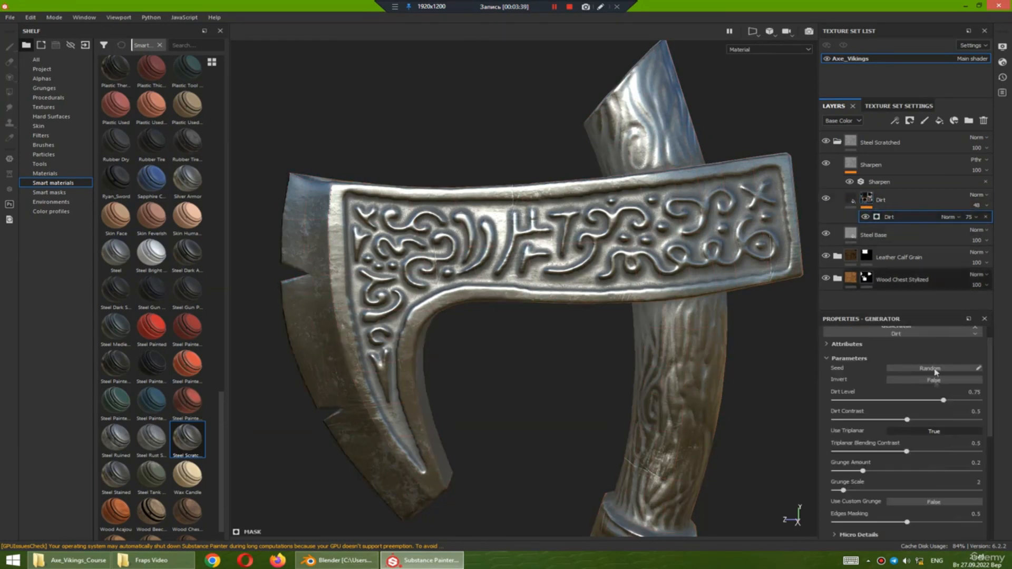
pyautogui.moveTo(946, 404); pyautogui.dragTo(952, 403)
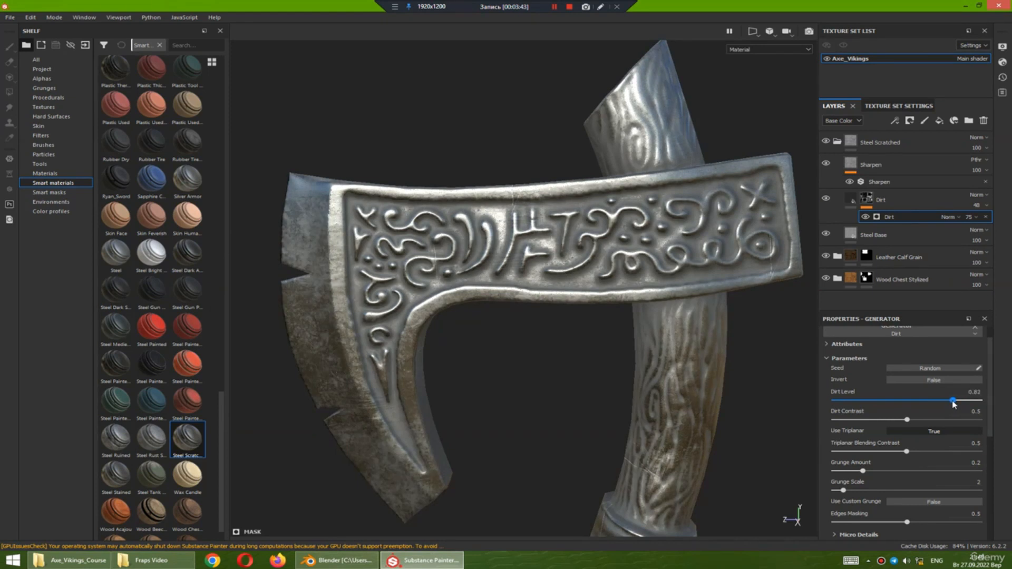
pyautogui.moveTo(951, 404); pyautogui.dragTo(893, 424)
pyautogui.hotkey('ctrl', 'z')
pyautogui.hotkey('ctrl', 'z')
pyautogui.hotkey('ctrl', 'z')
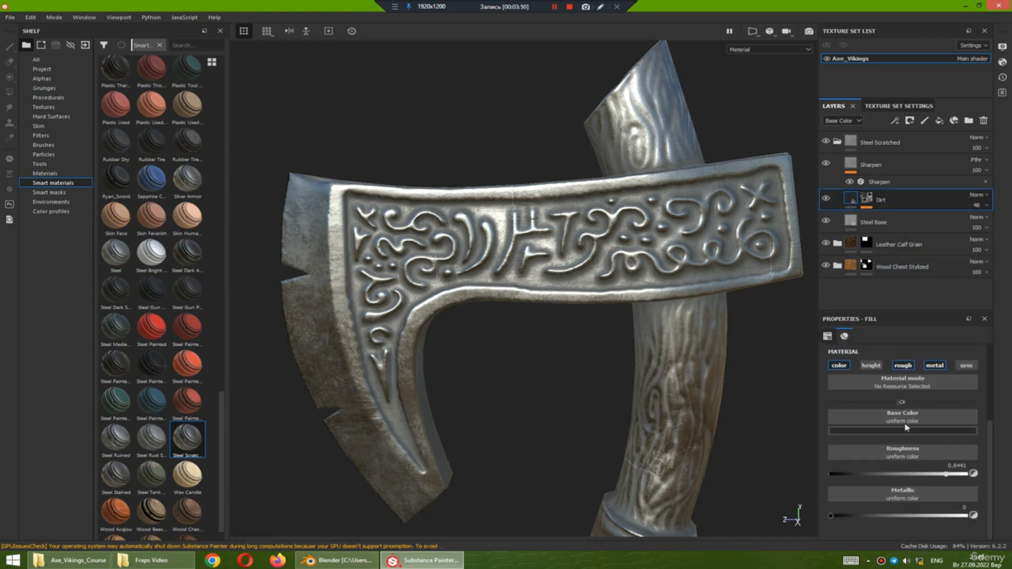
# - Set the base color of the Steel Scratched group's Dirt layer to pure black and inspect the axe head
pyautogui.click(906, 430)
pyautogui.moveTo(999, 521); pyautogui.dragTo(999, 531)
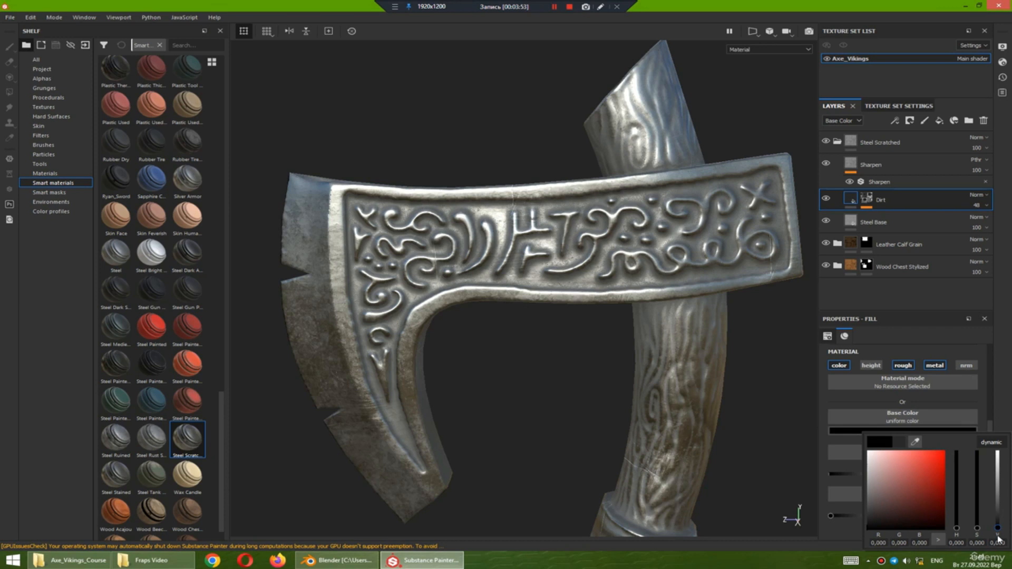
pyautogui.keyDown('alt'); pyautogui.moveTo(361, 343); pyautogui.dragTo(287, 342); pyautogui.keyUp('alt')
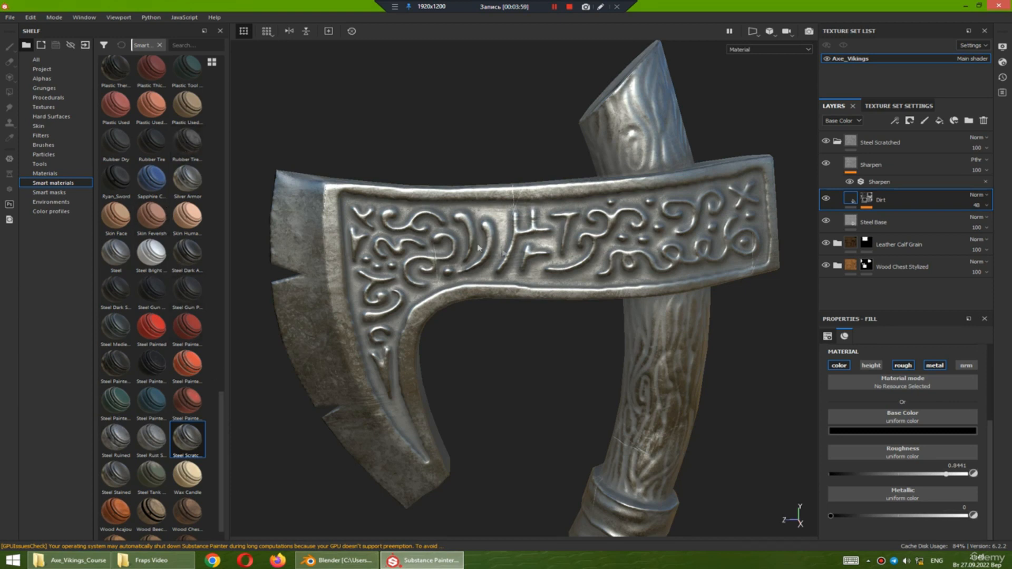
pyautogui.keyDown('alt'); pyautogui.moveTo(530, 265); pyautogui.dragTo(542, 250); pyautogui.keyUp('alt')
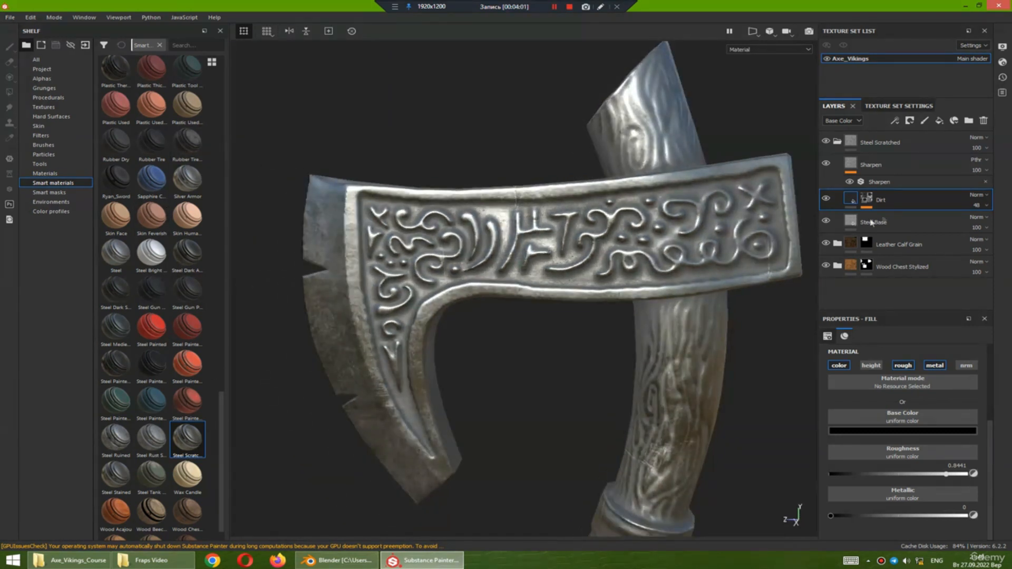
# - Look through the iron smart materials and delete the Steel Scratched layer group
pyautogui.moveTo(223, 467); pyautogui.dragTo(230, 268)
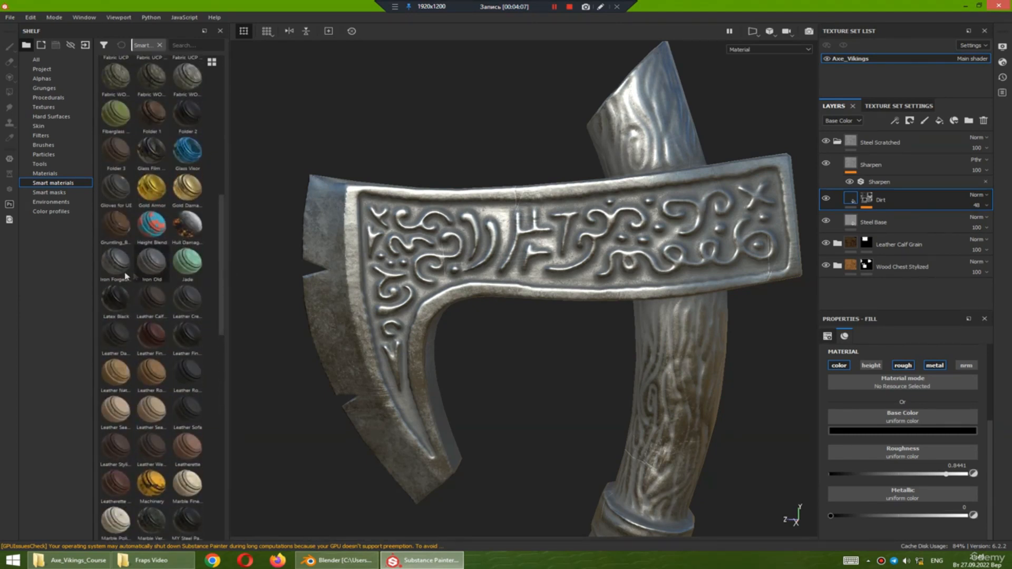
pyautogui.moveTo(118, 275)
pyautogui.moveTo(156, 265)
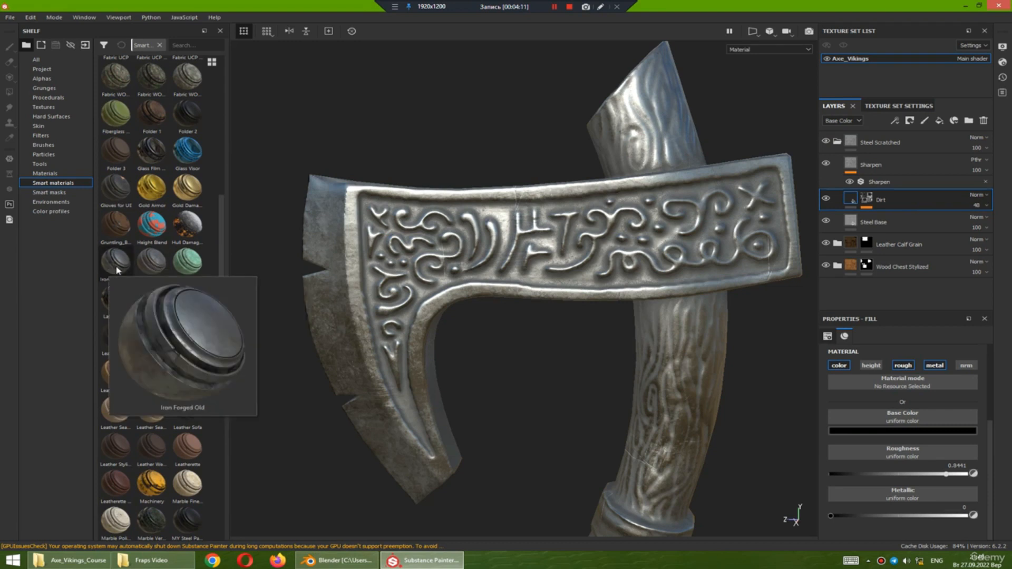
pyautogui.click(895, 143)
pyautogui.click(983, 121)
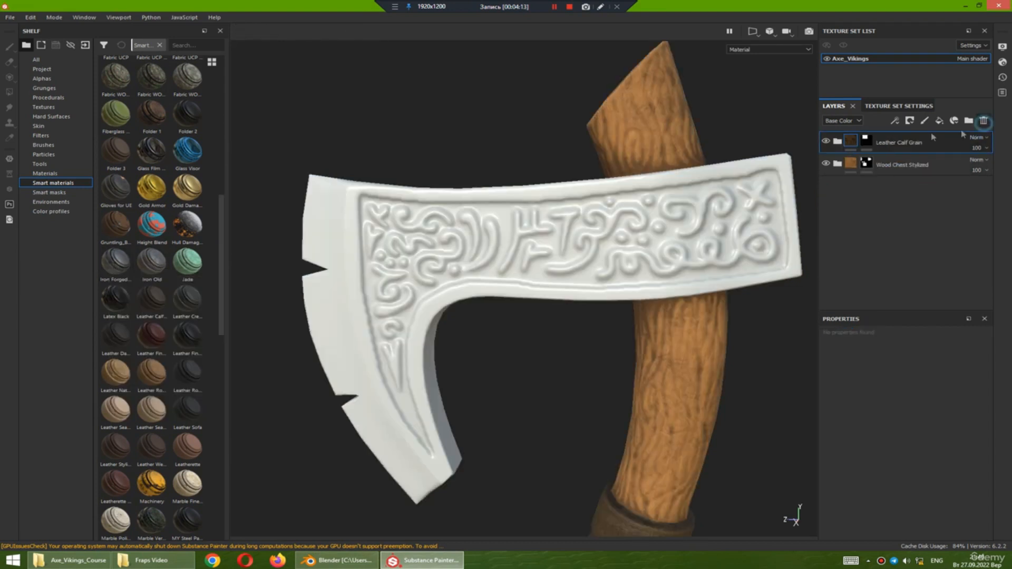
# - Apply the Iron Forged Old smart material to the axe and add a black mask to its group
pyautogui.moveTo(116, 262); pyautogui.dragTo(566, 248)
pyautogui.keyDown('alt'); pyautogui.moveTo(488, 267); pyautogui.dragTo(513, 261); pyautogui.keyUp('alt')
pyautogui.rightClick(904, 142)
pyautogui.click(923, 145)
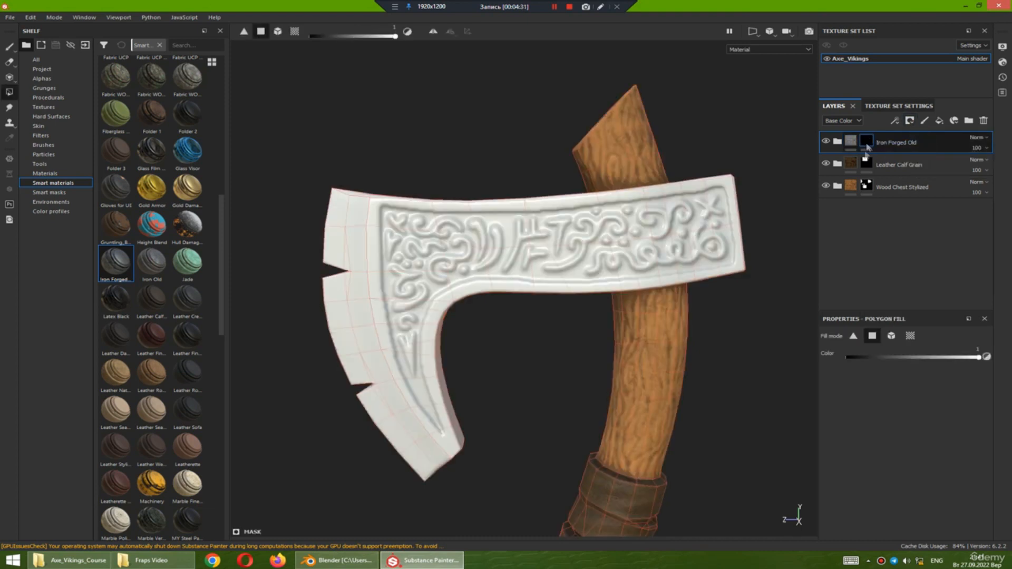
# - Reveal the Iron Forged Old material on the axe head by filling its mask with UV chunk Polygon Fill on all sides
pyautogui.click(911, 337)
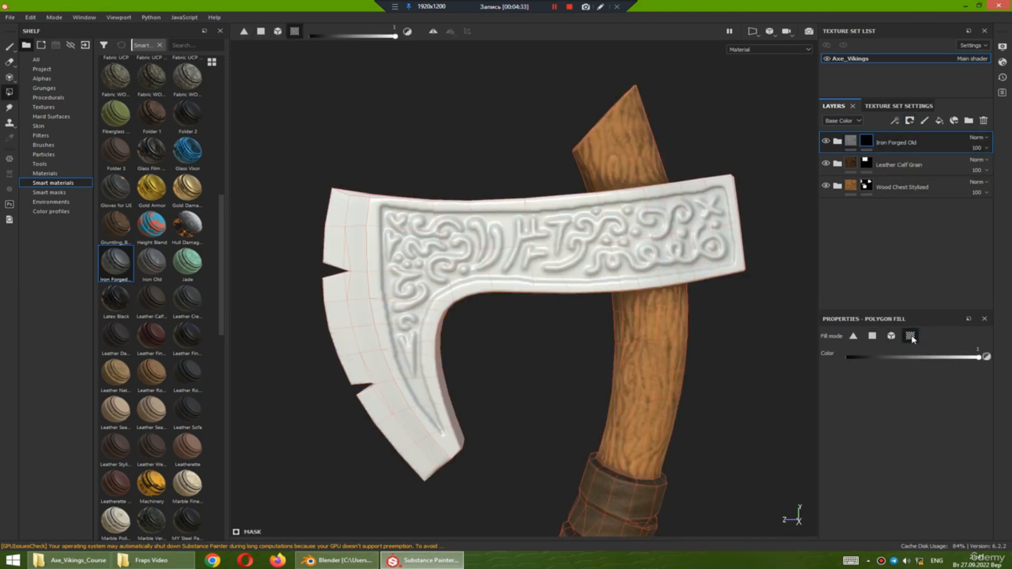
pyautogui.keyDown('alt'); pyautogui.moveTo(621, 233); pyautogui.dragTo(659, 295); pyautogui.keyUp('alt')
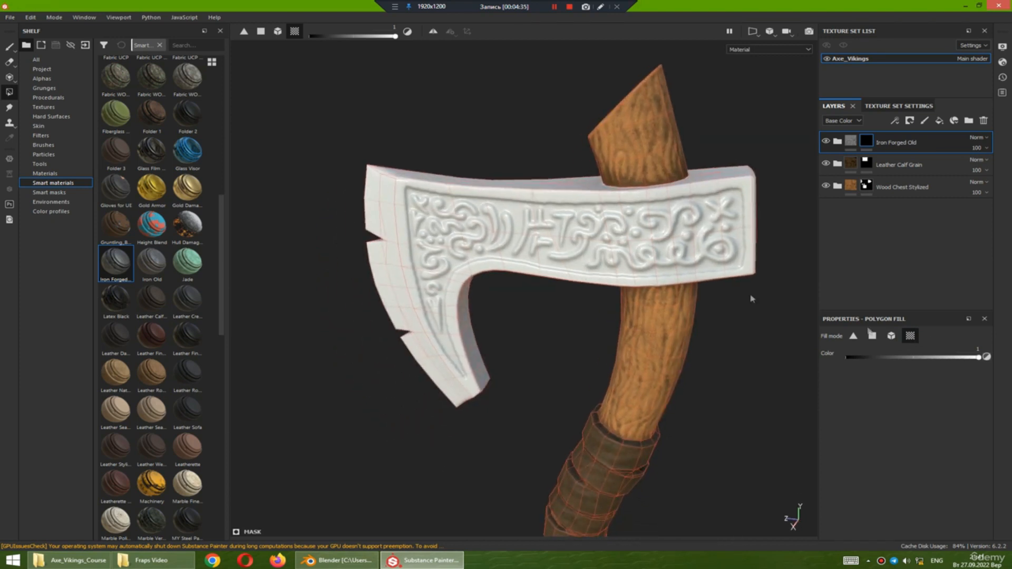
pyautogui.click(522, 227)
pyautogui.keyDown('alt'); pyautogui.moveTo(494, 229); pyautogui.dragTo(713, 302); pyautogui.keyUp('alt')
pyautogui.click(746, 251)
pyautogui.click(730, 318)
pyautogui.keyDown('alt'); pyautogui.moveTo(652, 346); pyautogui.dragTo(508, 241); pyautogui.keyUp('alt')
pyautogui.keyDown('alt'); pyautogui.moveTo(566, 217); pyautogui.dragTo(572, 254); pyautogui.keyUp('alt')
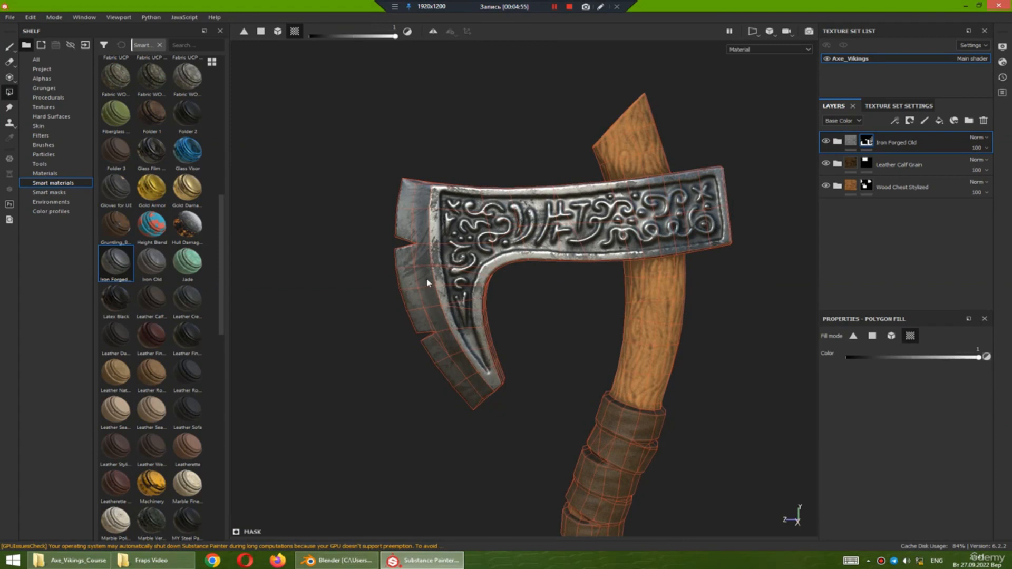
pyautogui.scroll(3, 416, 285)
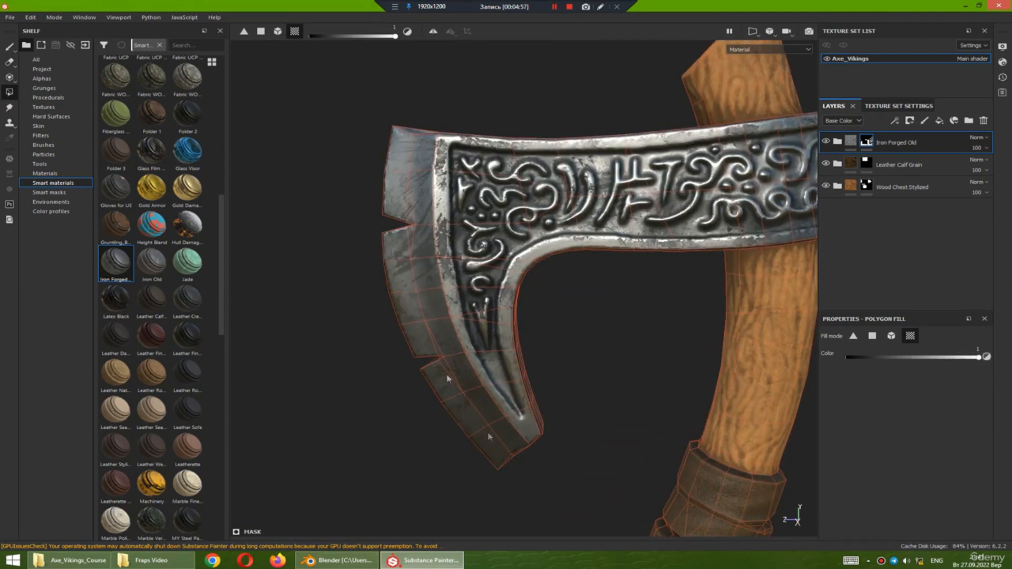
# - Apply the Steel smart material to the axe and add a black mask to its group
pyautogui.keyDown('alt'); pyautogui.moveTo(440, 327); pyautogui.dragTo(433, 167); pyautogui.keyUp('alt')
pyautogui.keyDown('alt'); pyautogui.moveTo(442, 296); pyautogui.dragTo(422, 296); pyautogui.keyUp('alt')
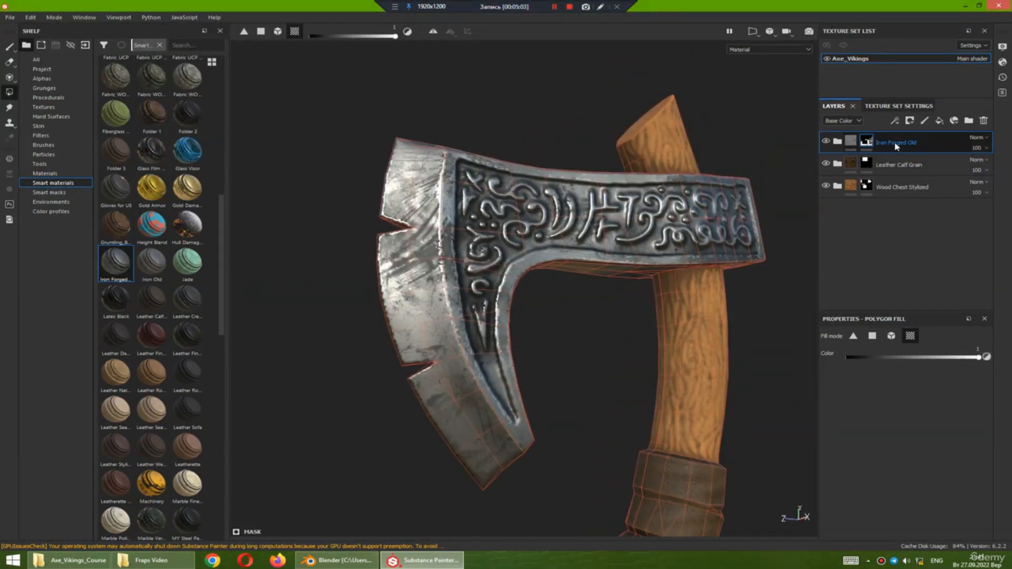
pyautogui.keyDown('alt'); pyautogui.moveTo(527, 237); pyautogui.dragTo(486, 266); pyautogui.keyUp('alt')
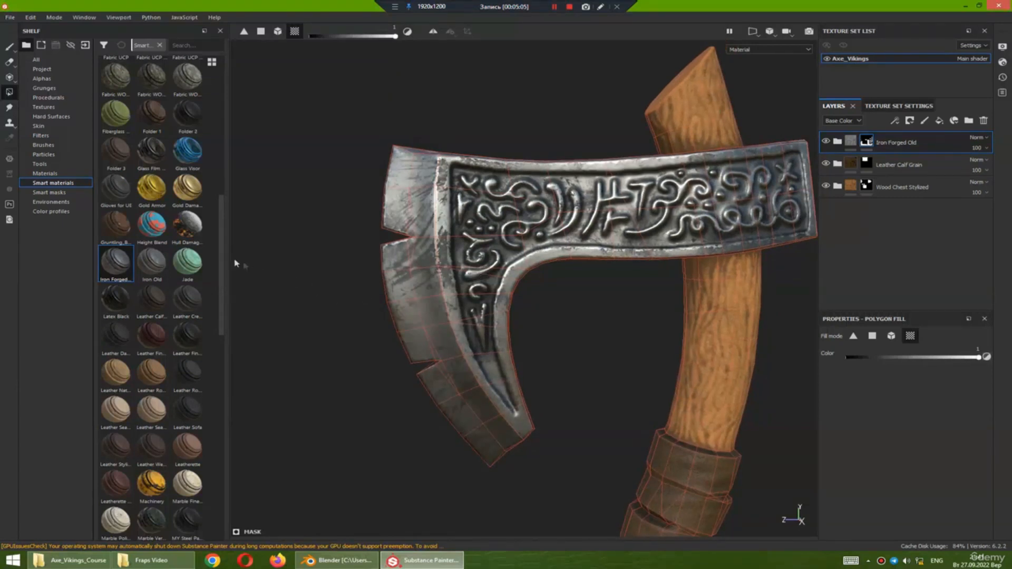
pyautogui.scroll(-15, 201, 323)
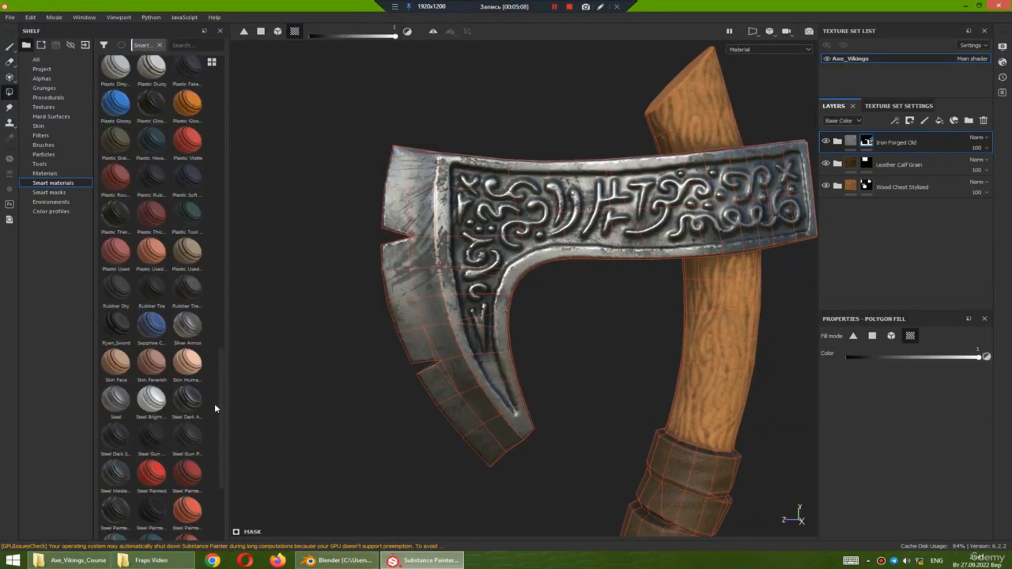
pyautogui.moveTo(198, 323)
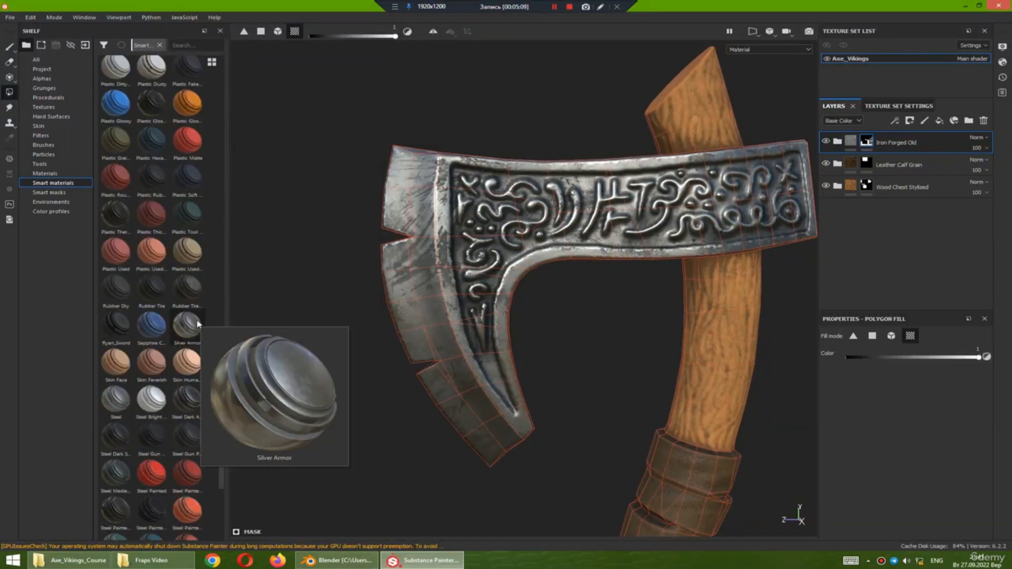
pyautogui.moveTo(127, 407)
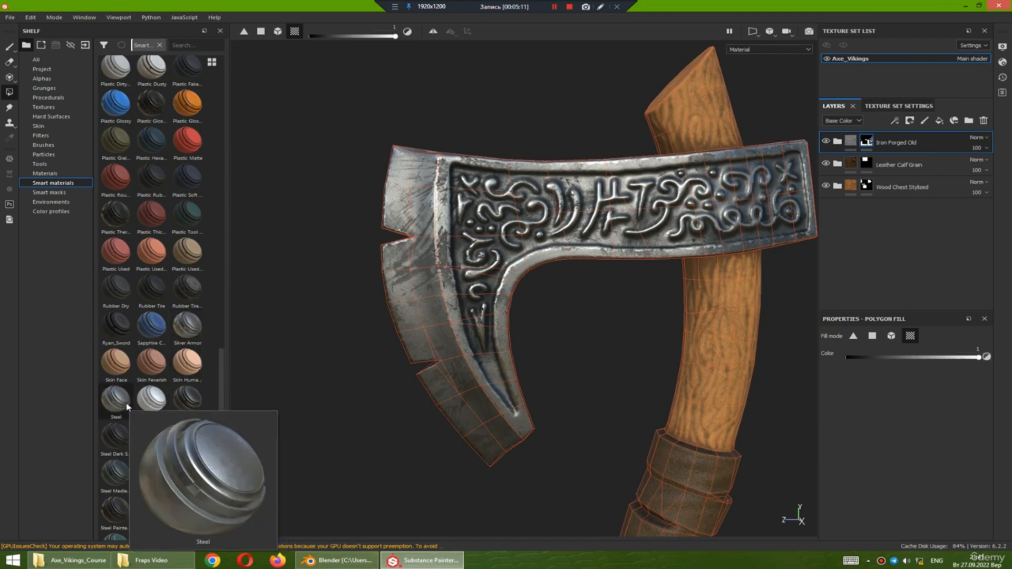
pyautogui.moveTo(119, 406); pyautogui.dragTo(406, 275)
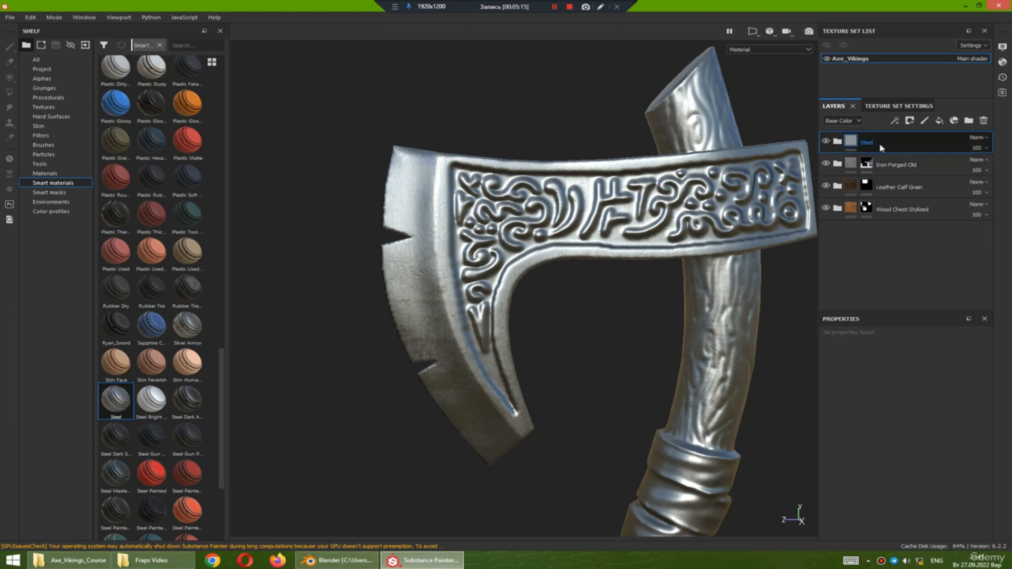
pyautogui.keyDown('alt'); pyautogui.moveTo(561, 221); pyautogui.dragTo(601, 211); pyautogui.keyUp('alt')
pyautogui.click(909, 121)
pyautogui.click(923, 143)
# - Reveal the Steel material on the upper part of the blade's cutting edge by filling its mask with quad Polygon Fill
pyautogui.press('4')
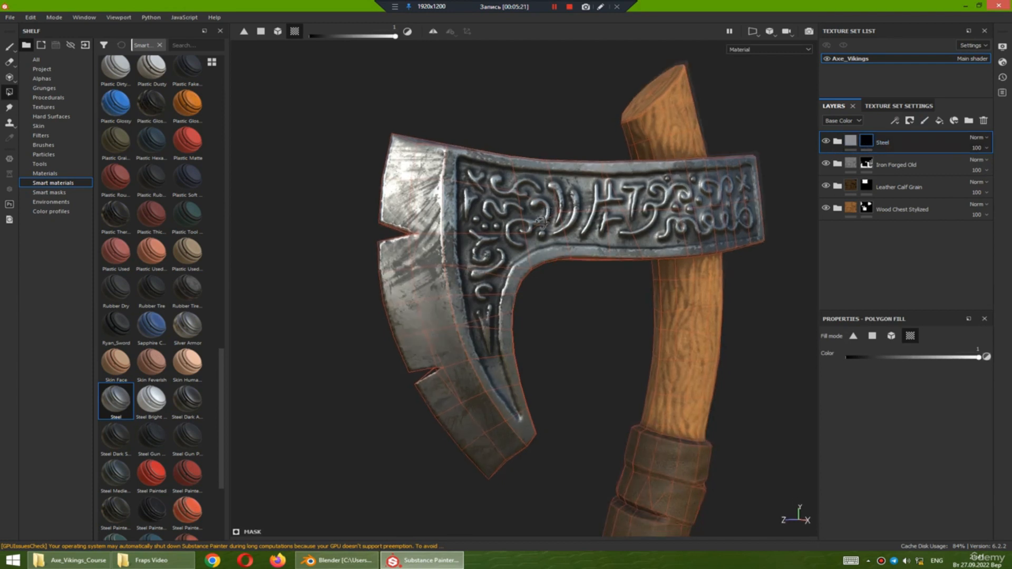
pyautogui.scroll(6, 369, 214)
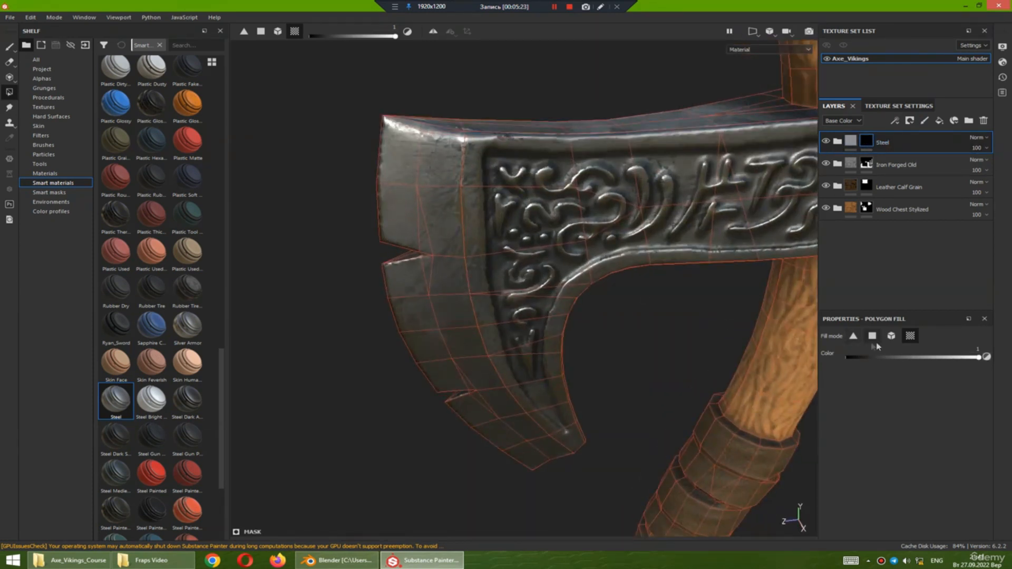
pyautogui.click(873, 338)
pyautogui.moveTo(494, 213)
pyautogui.keyDown('alt'); pyautogui.mouseDown()
pyautogui.moveTo(431, 176)
pyautogui.moveTo(425, 206)
pyautogui.moveTo(438, 212)
pyautogui.mouseUp(); pyautogui.keyUp('alt')
pyautogui.keyDown('alt'); pyautogui.moveTo(438, 213); pyautogui.dragTo(365, 233); pyautogui.keyUp('alt')
pyautogui.moveTo(334, 158); pyautogui.dragTo(699, 222)
pyautogui.scroll(4, 614, 201)
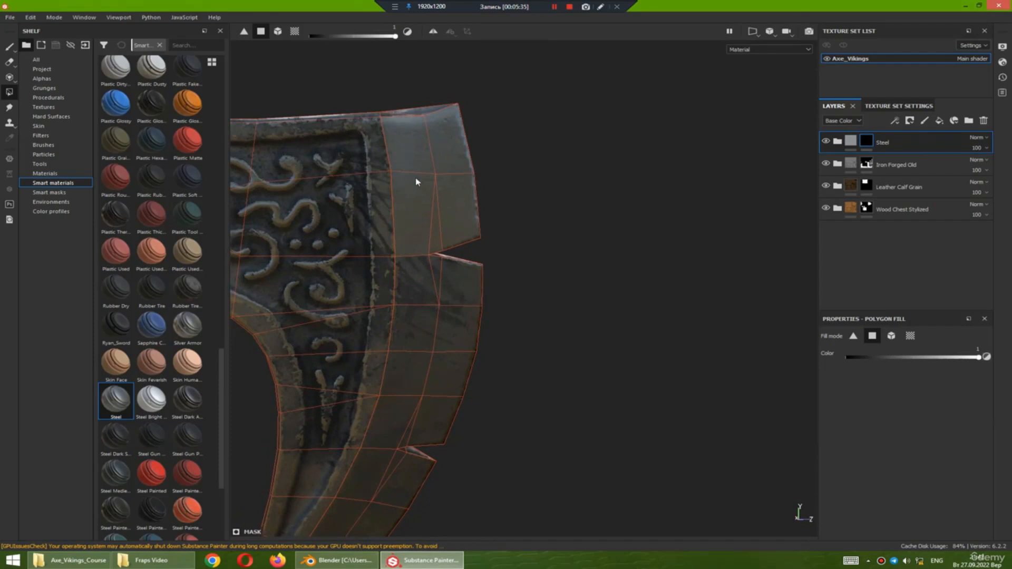
pyautogui.keyDown('alt'); pyautogui.moveTo(507, 187); pyautogui.dragTo(375, 183); pyautogui.keyUp('alt')
pyautogui.moveTo(444, 209); pyautogui.dragTo(446, 210)
pyautogui.keyDown('alt'); pyautogui.moveTo(454, 210); pyautogui.dragTo(671, 203); pyautogui.keyUp('alt')
pyautogui.keyDown('alt'); pyautogui.moveTo(352, 187); pyautogui.dragTo(638, 267); pyautogui.keyUp('alt')
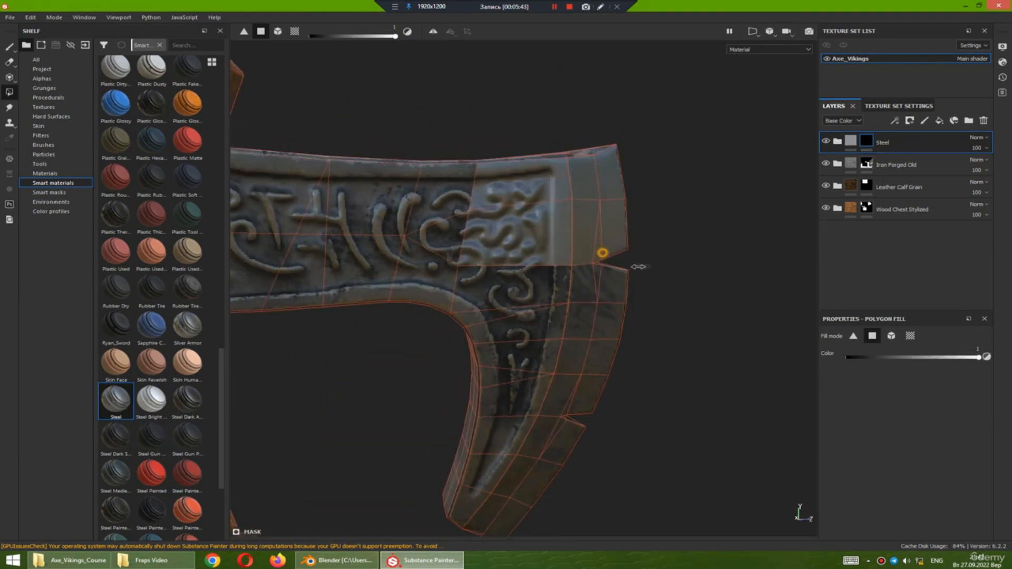
pyautogui.keyDown('alt'); pyautogui.moveTo(565, 260); pyautogui.dragTo(567, 241); pyautogui.keyUp('alt')
# - Extend the Steel mask fill down the rest of the blade's cutting edge, past the notches
pyautogui.keyDown('alt'); pyautogui.moveTo(624, 220); pyautogui.dragTo(441, 357); pyautogui.keyUp('alt')
pyautogui.keyDown('alt'); pyautogui.moveTo(481, 363); pyautogui.dragTo(446, 217, button='middle'); pyautogui.keyUp('alt')
pyautogui.moveTo(365, 199); pyautogui.dragTo(445, 296)
pyautogui.moveTo(436, 352); pyautogui.dragTo(499, 319)
pyautogui.keyDown('alt'); pyautogui.moveTo(499, 319); pyautogui.dragTo(514, 184); pyautogui.keyUp('alt')
pyautogui.scroll(2, 410, 192)
pyautogui.keyDown('alt'); pyautogui.moveTo(406, 167); pyautogui.dragTo(407, 167); pyautogui.keyUp('alt')
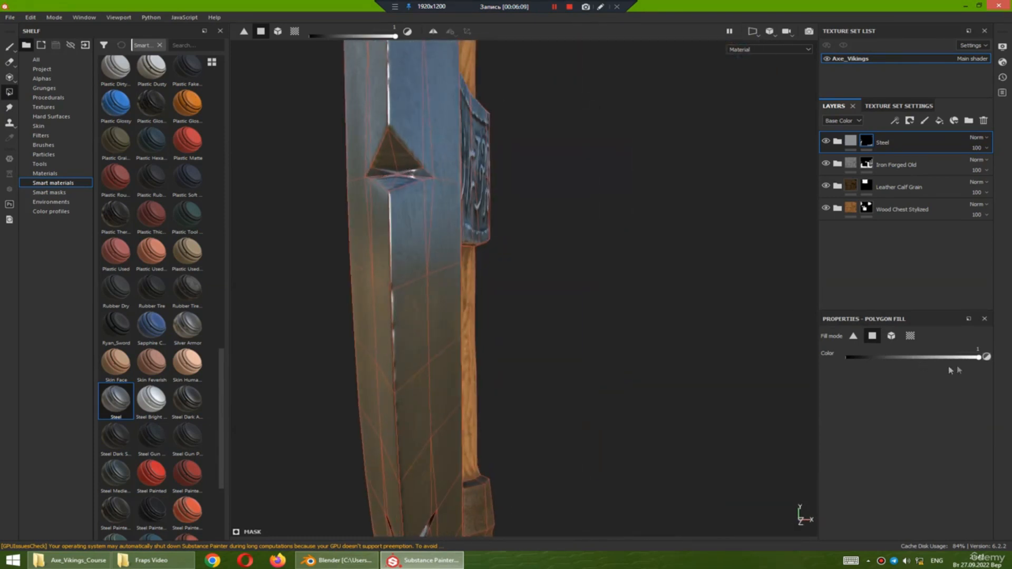
# - Remove the Steel material from the blade's notch faces by polygon-filling its mask with color 0
pyautogui.keyDown('alt'); pyautogui.moveTo(390, 164); pyautogui.dragTo(416, 183); pyautogui.keyUp('alt')
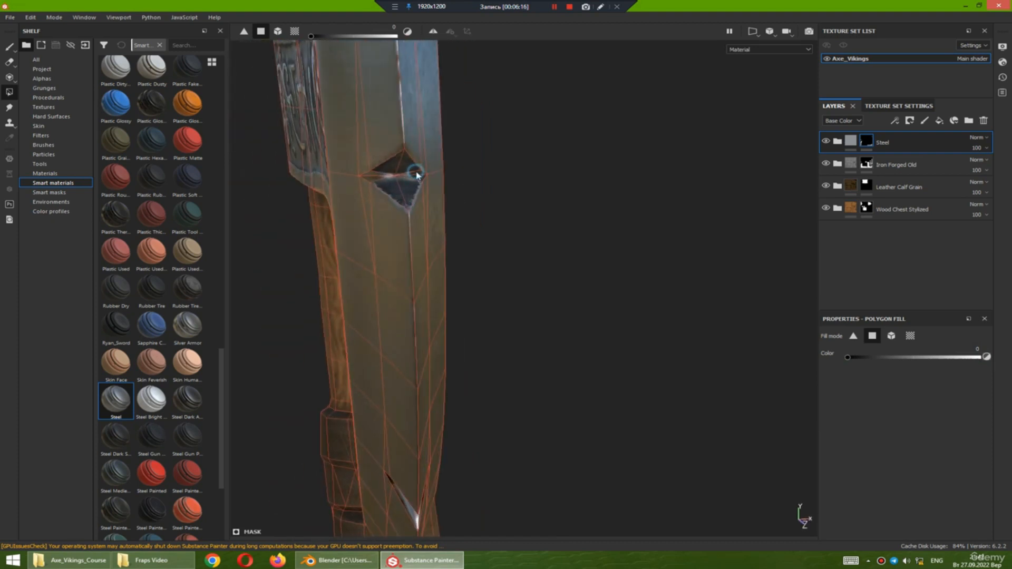
pyautogui.keyDown('alt'); pyautogui.moveTo(372, 177); pyautogui.dragTo(276, 198); pyautogui.keyUp('alt')
pyautogui.keyDown('alt'); pyautogui.moveTo(453, 256); pyautogui.dragTo(428, 99, button='middle'); pyautogui.keyUp('alt')
pyautogui.keyDown('alt'); pyautogui.moveTo(428, 99); pyautogui.dragTo(423, 378); pyautogui.keyUp('alt')
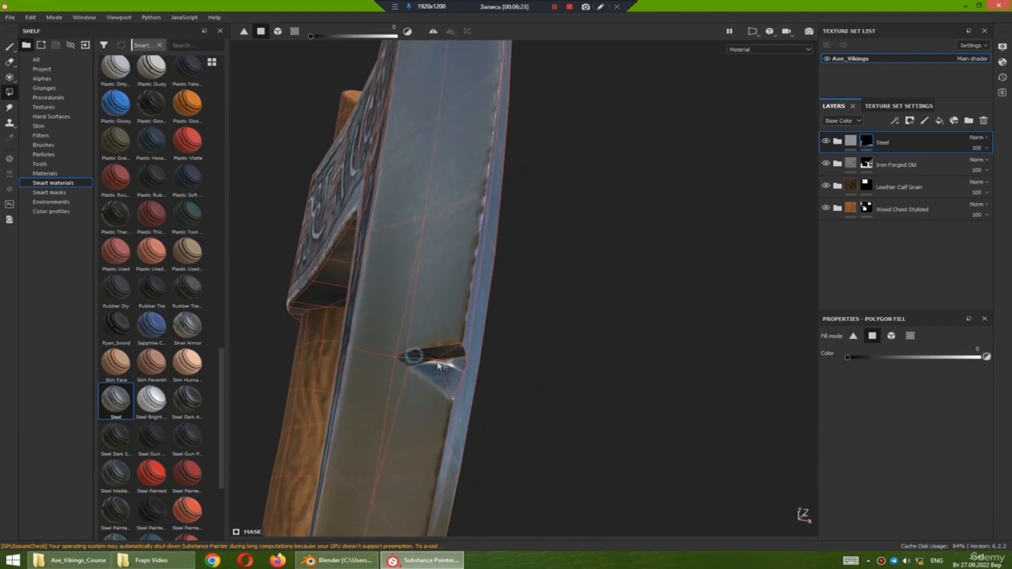
pyautogui.keyDown('alt'); pyautogui.moveTo(484, 348); pyautogui.dragTo(480, 372); pyautogui.keyUp('alt')
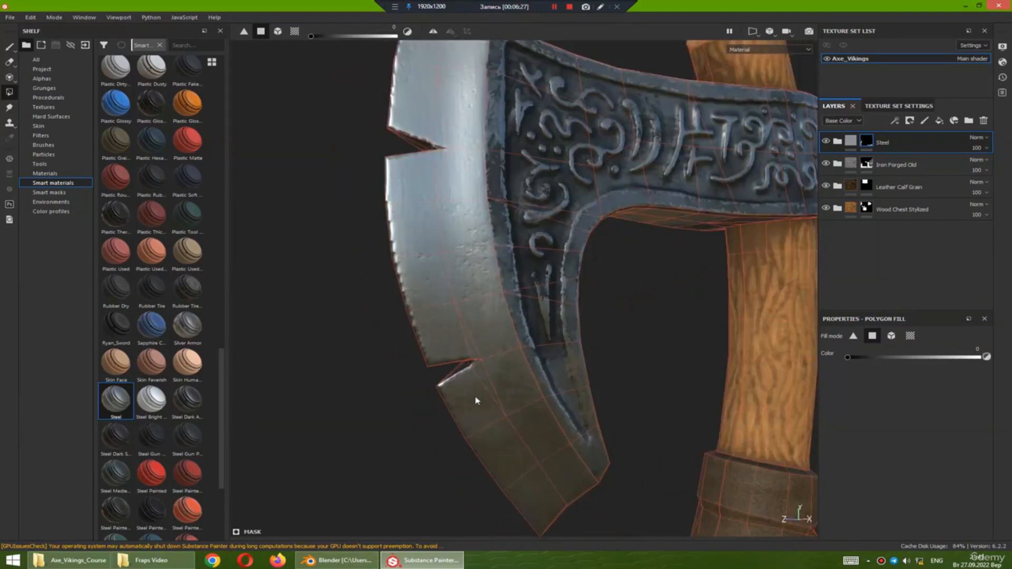
pyautogui.keyDown('alt'); pyautogui.moveTo(450, 196); pyautogui.dragTo(402, 270); pyautogui.keyUp('alt')
pyautogui.keyDown('alt'); pyautogui.moveTo(470, 270); pyautogui.dragTo(307, 259); pyautogui.keyUp('alt')
pyautogui.keyDown('alt'); pyautogui.moveTo(476, 323); pyautogui.dragTo(458, 270, button='middle'); pyautogui.keyUp('alt')
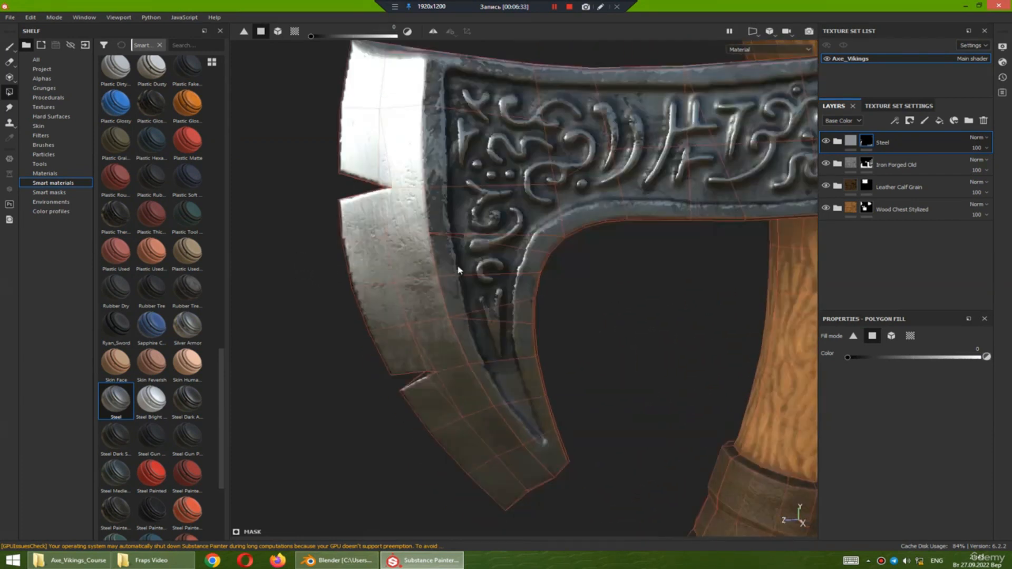
pyautogui.scroll(-2, 459, 270)
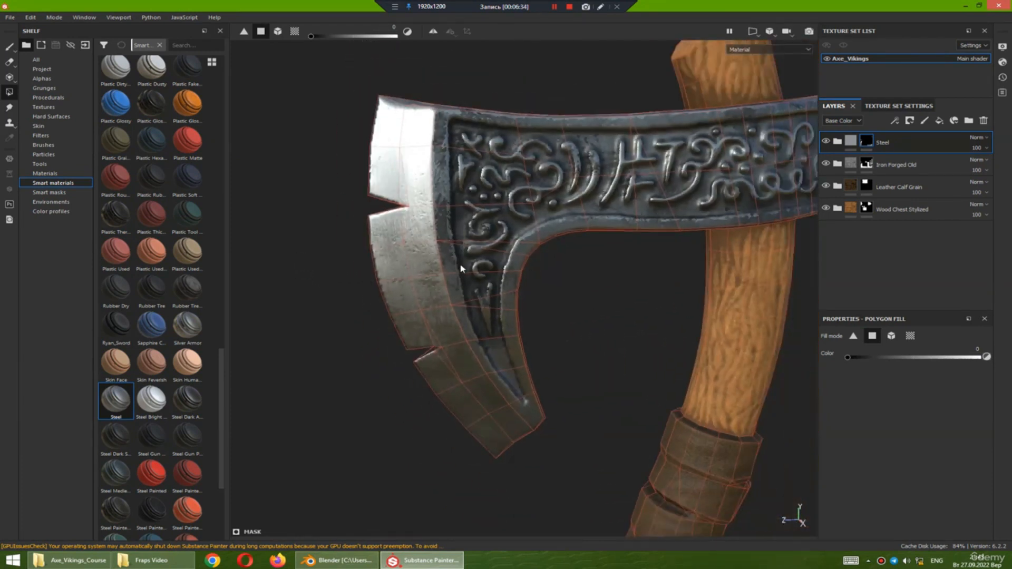
# - Hide and show the Steel group's Base, Surface Details and Roughness Details layers to examine what each contributes to the blade
pyautogui.click(837, 141)
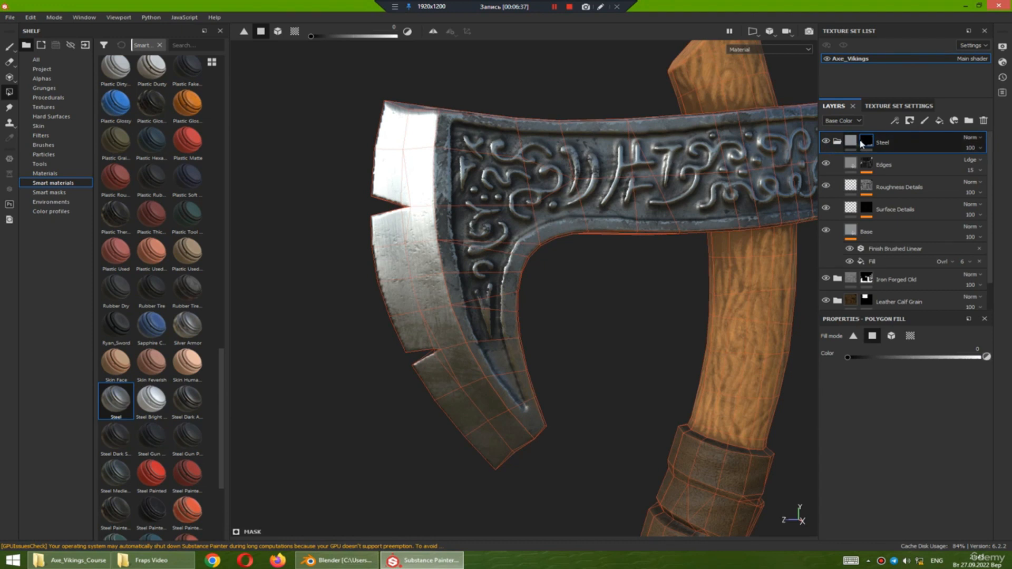
pyautogui.click(852, 233)
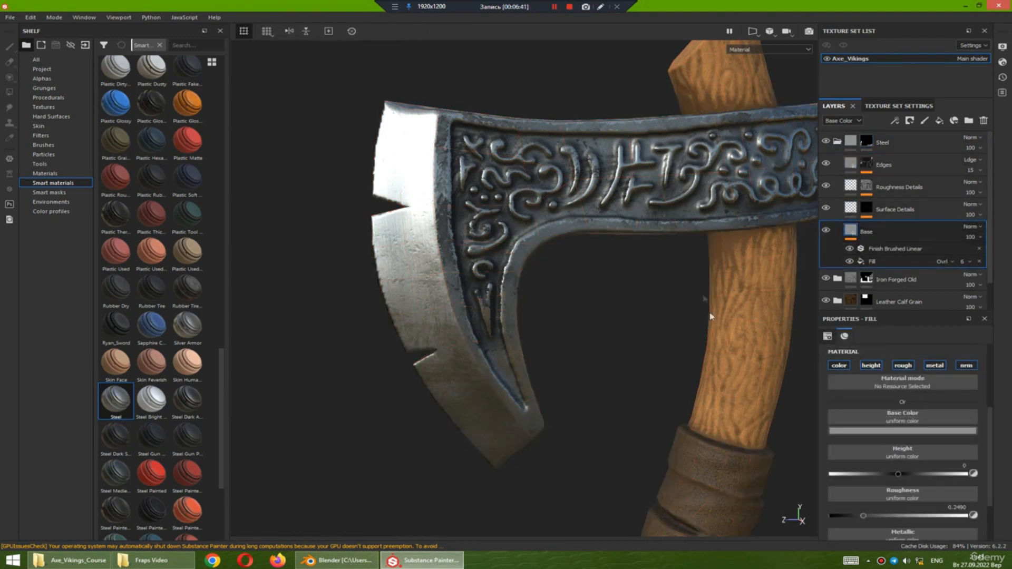
pyautogui.click(826, 229)
pyautogui.click(826, 230)
pyautogui.click(825, 209)
pyautogui.click(826, 209)
pyautogui.click(825, 210)
pyautogui.click(826, 209)
pyautogui.click(827, 186)
pyautogui.click(826, 186)
pyautogui.click(826, 186)
pyautogui.click(827, 186)
pyautogui.keyDown('alt'); pyautogui.moveTo(749, 220); pyautogui.dragTo(746, 260); pyautogui.keyUp('alt')
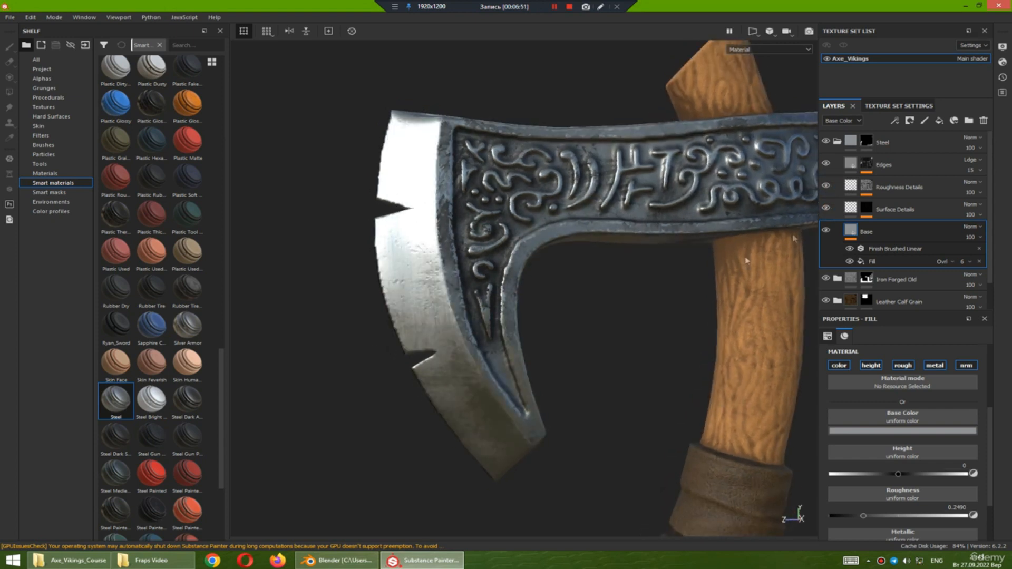
pyautogui.click(826, 186)
pyautogui.click(826, 186)
pyautogui.moveTo(543, 276)
pyautogui.keyDown('alt'); pyautogui.mouseDown()
pyautogui.moveTo(519, 280)
pyautogui.moveTo(551, 287)
pyautogui.mouseUp(); pyautogui.keyUp('alt')
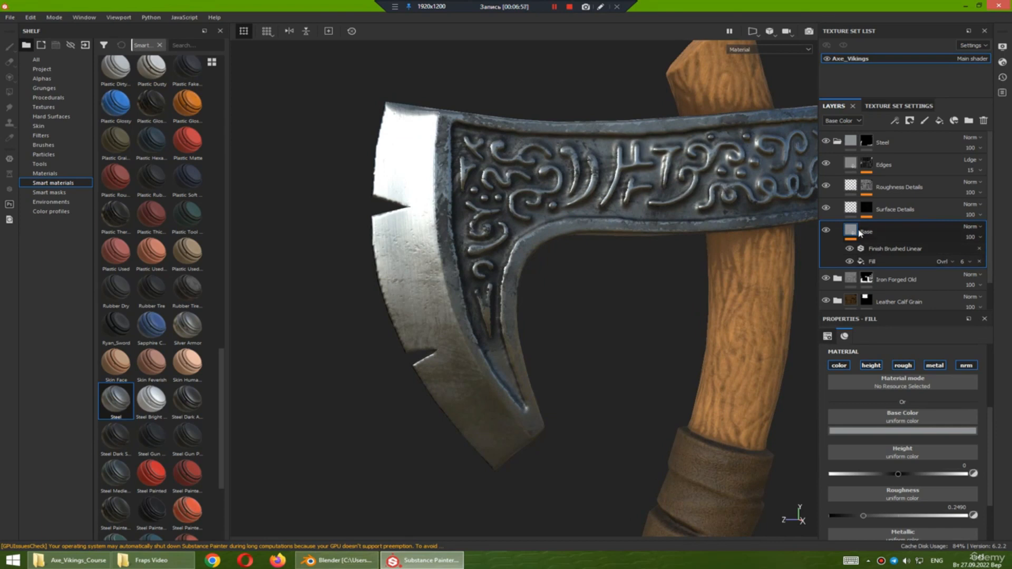
pyautogui.click(826, 230)
pyautogui.click(826, 230)
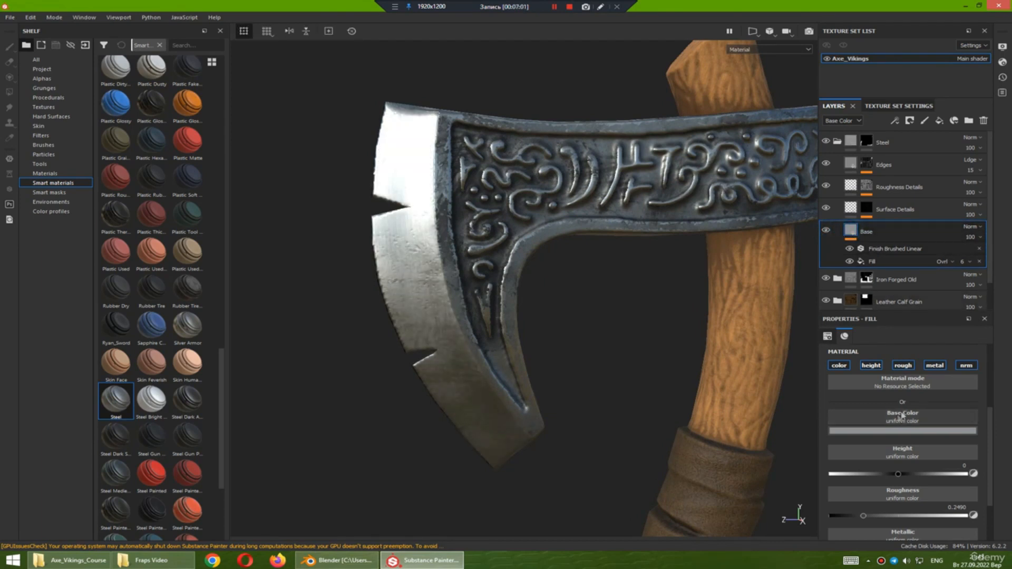
# - Set the roughness of the Steel group's Base layer to 0.1255
pyautogui.moveTo(989, 478); pyautogui.dragTo(989, 498)
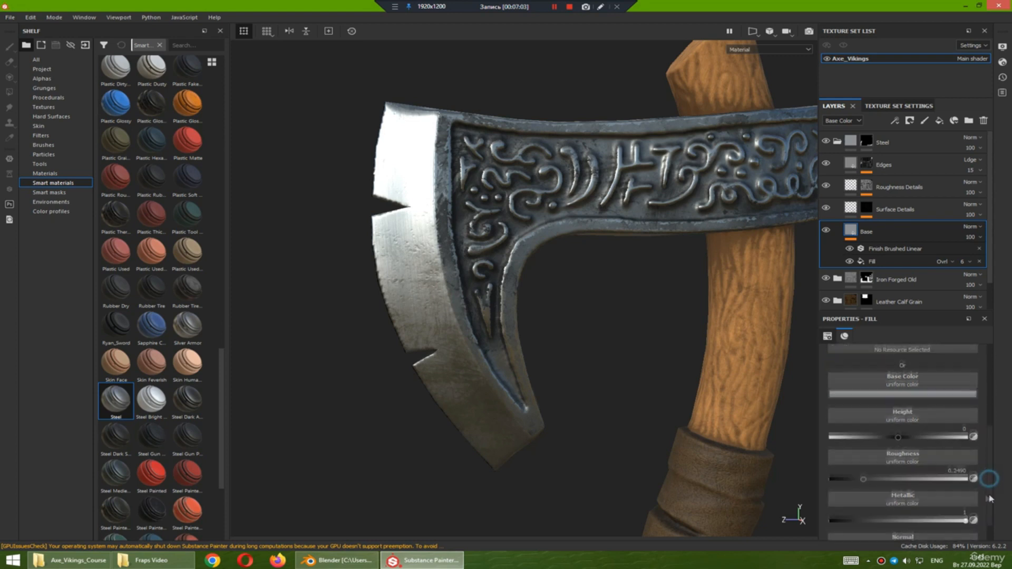
pyautogui.moveTo(859, 477); pyautogui.dragTo(844, 479)
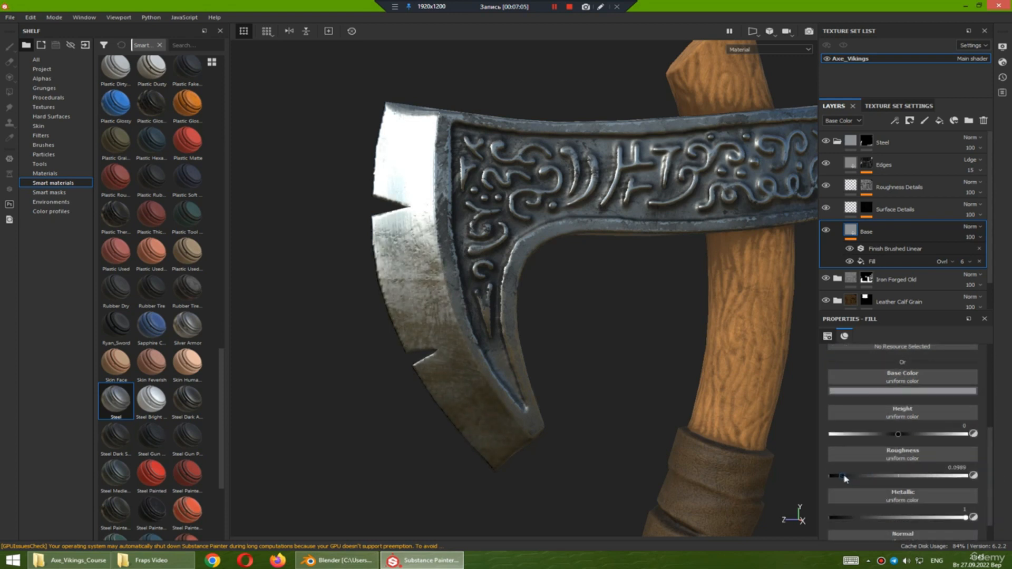
pyautogui.keyDown('alt'); pyautogui.moveTo(529, 323); pyautogui.dragTo(585, 290); pyautogui.keyUp('alt')
pyautogui.scroll(-3, 482, 352)
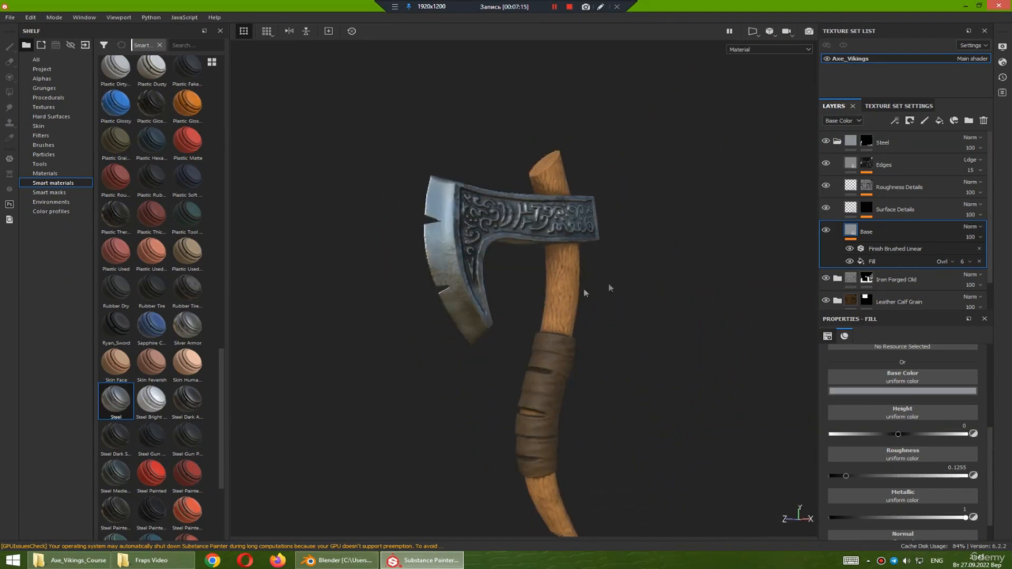
# - Inspect the materials on the axe head, grip wrap and handle from several angles
pyautogui.scroll(4, 429, 317)
pyautogui.keyDown('alt'); pyautogui.moveTo(442, 277); pyautogui.dragTo(759, 305); pyautogui.keyUp('alt')
pyautogui.scroll(3, 759, 305)
pyautogui.moveTo(759, 305); pyautogui.dragTo(529, 323, button='middle')
pyautogui.scroll(-4, 528, 323)
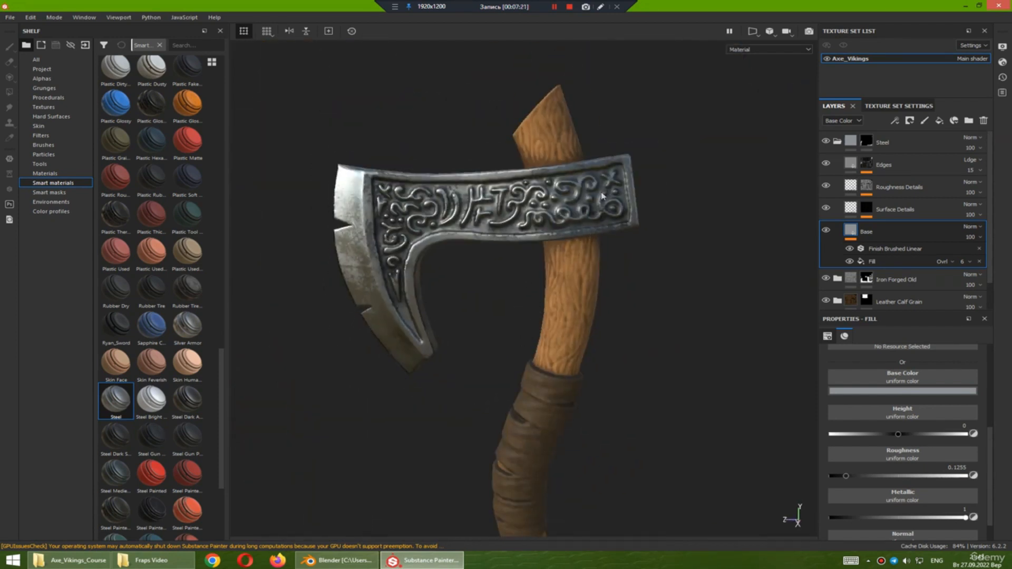
pyautogui.keyDown('alt'); pyautogui.moveTo(495, 334); pyautogui.dragTo(573, 220); pyautogui.keyUp('alt')
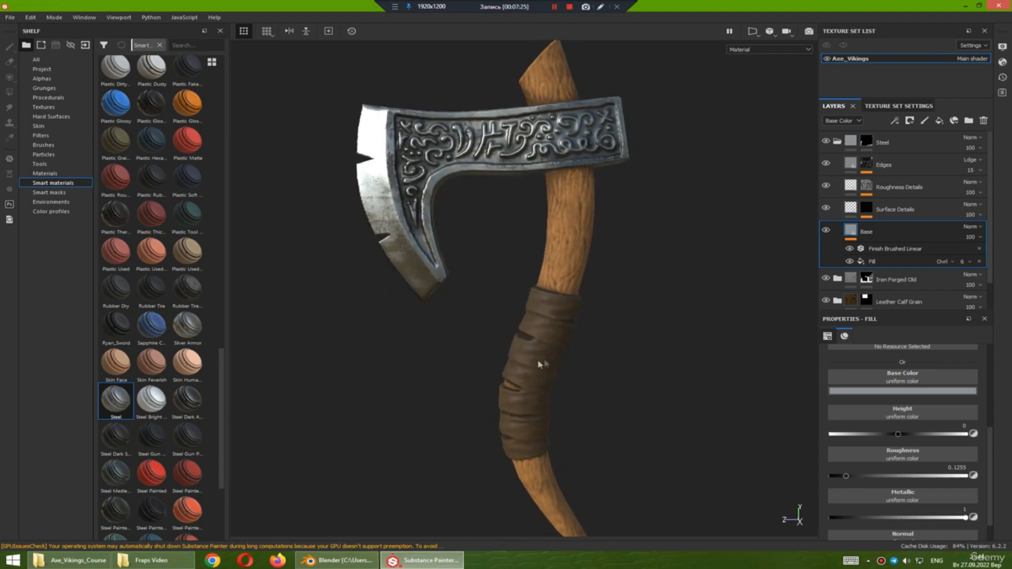
pyautogui.keyDown('alt'); pyautogui.moveTo(494, 234); pyautogui.dragTo(520, 246); pyautogui.keyUp('alt')
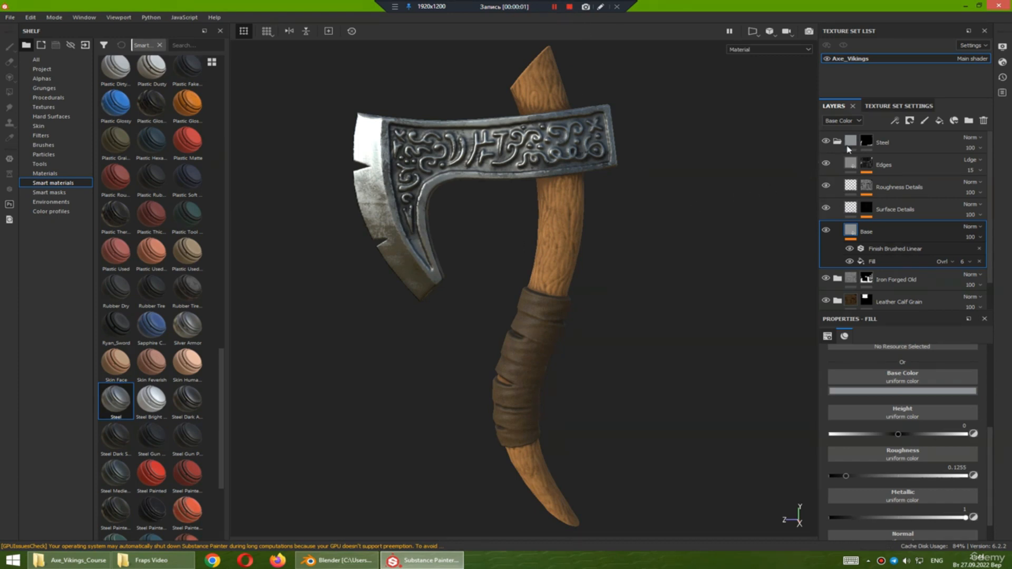
# - Create a layer folder at the top of the stack, above the Steel group, and name it style_wood
pyautogui.click(837, 141)
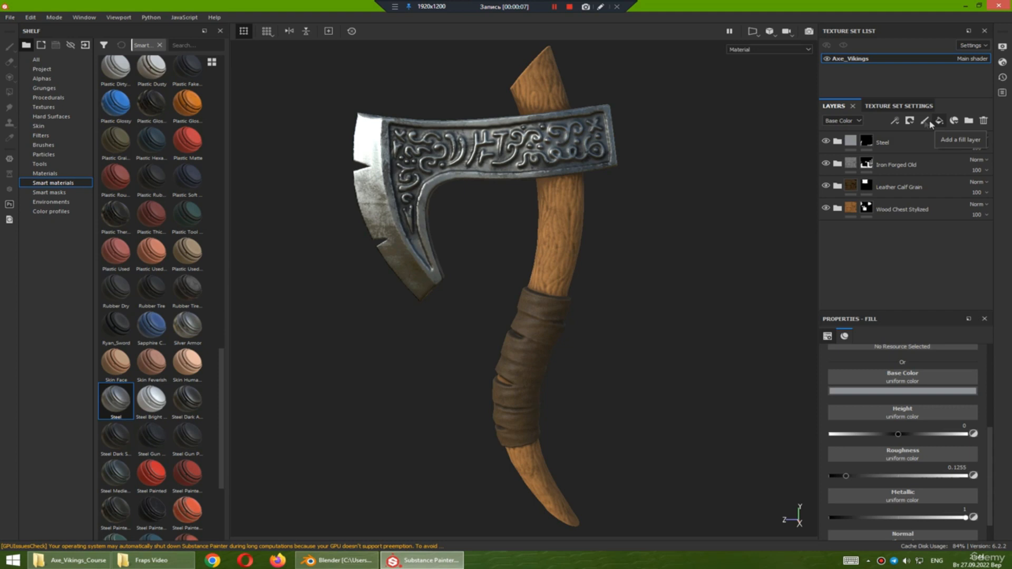
pyautogui.click(970, 121)
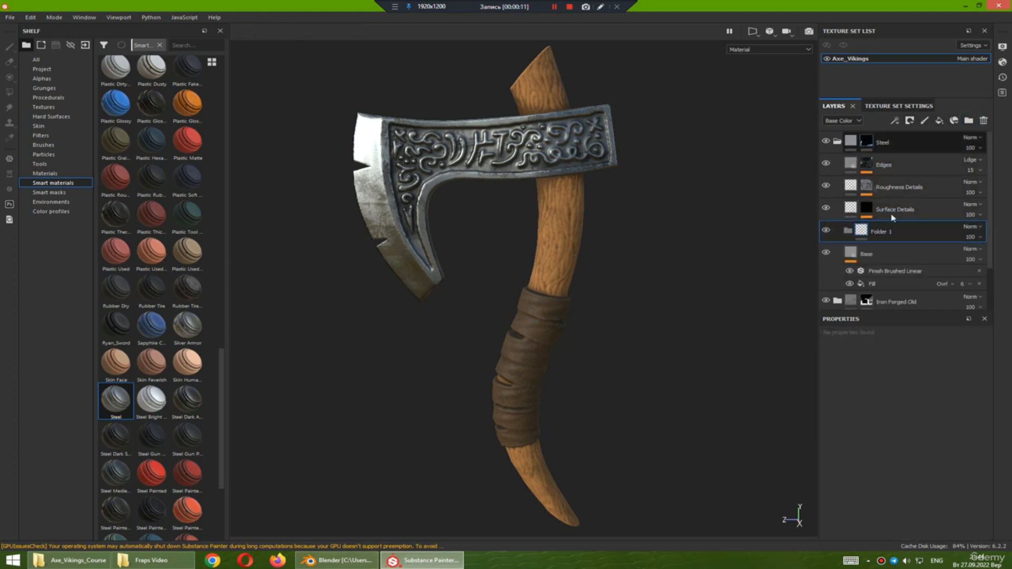
pyautogui.moveTo(878, 236); pyautogui.dragTo(885, 136)
pyautogui.click(838, 164)
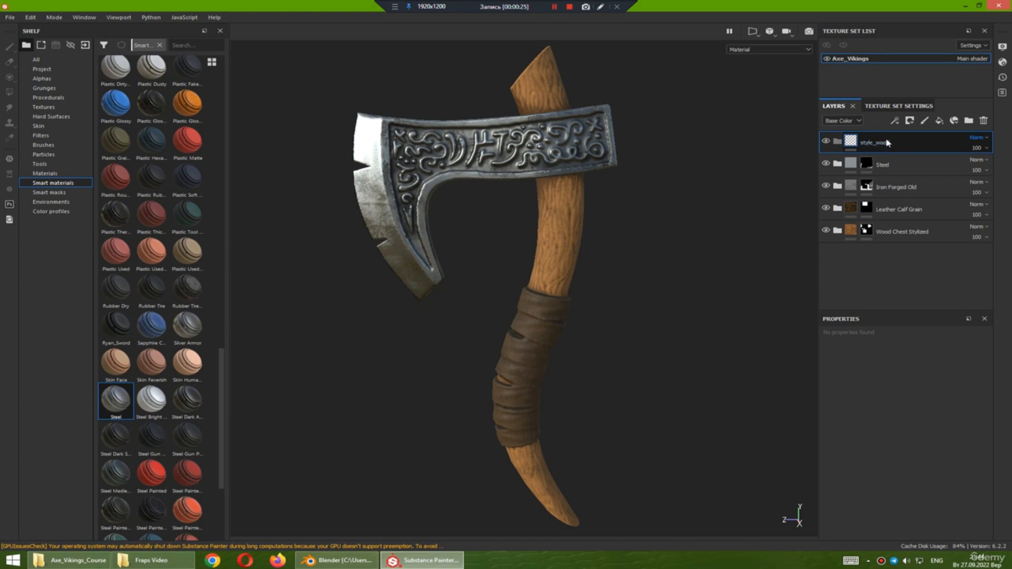
# - Add a fill layer and move it inside the style_wood folder
pyautogui.click(938, 120)
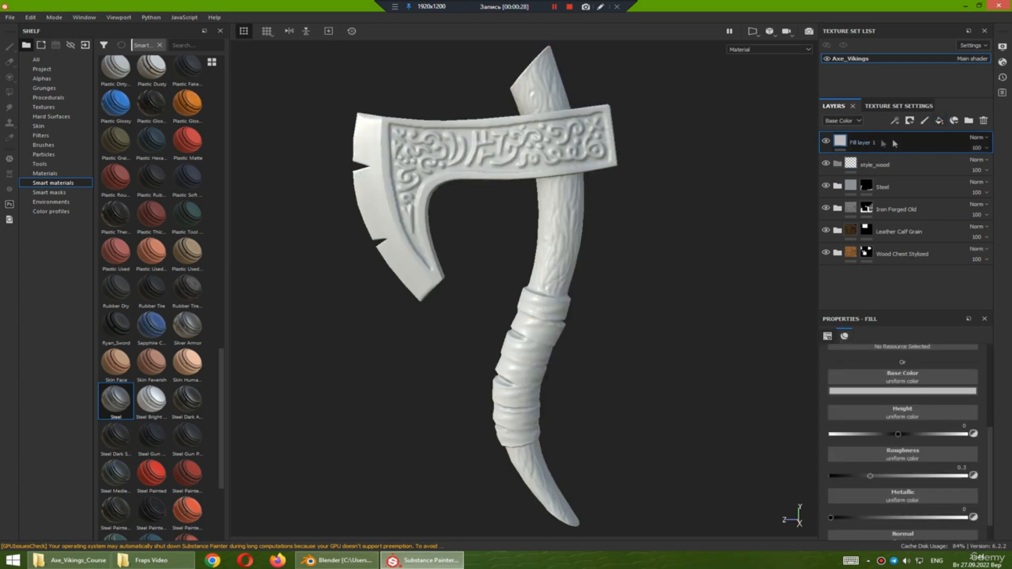
pyautogui.moveTo(869, 147); pyautogui.dragTo(872, 166)
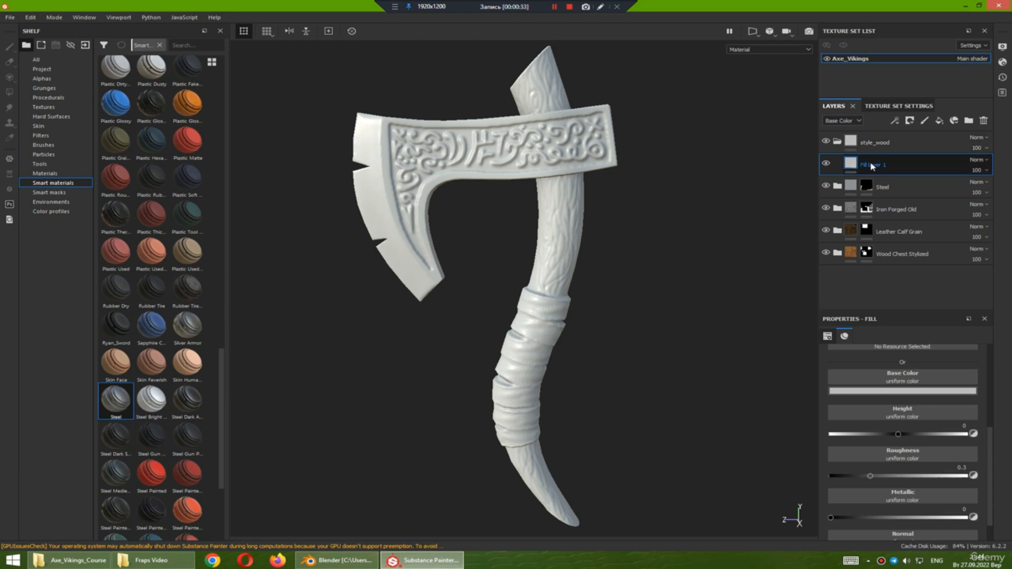
pyautogui.keyDown('alt'); pyautogui.moveTo(652, 279); pyautogui.dragTo(639, 271); pyautogui.keyUp('alt')
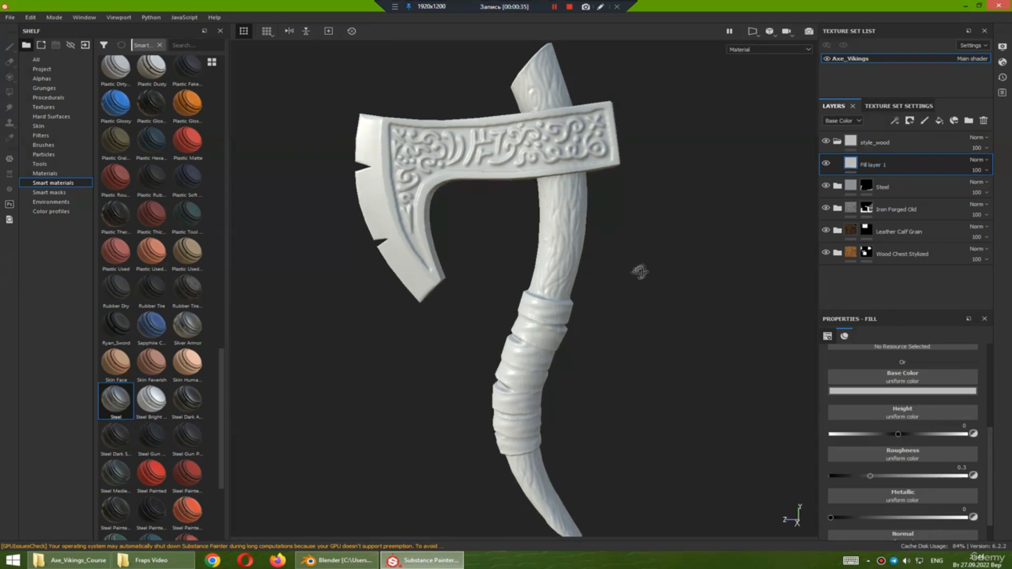
# - Add a black mask to the style_wood folder and paste in the mask copied from the Wood Chest Stylized group
pyautogui.click(862, 140)
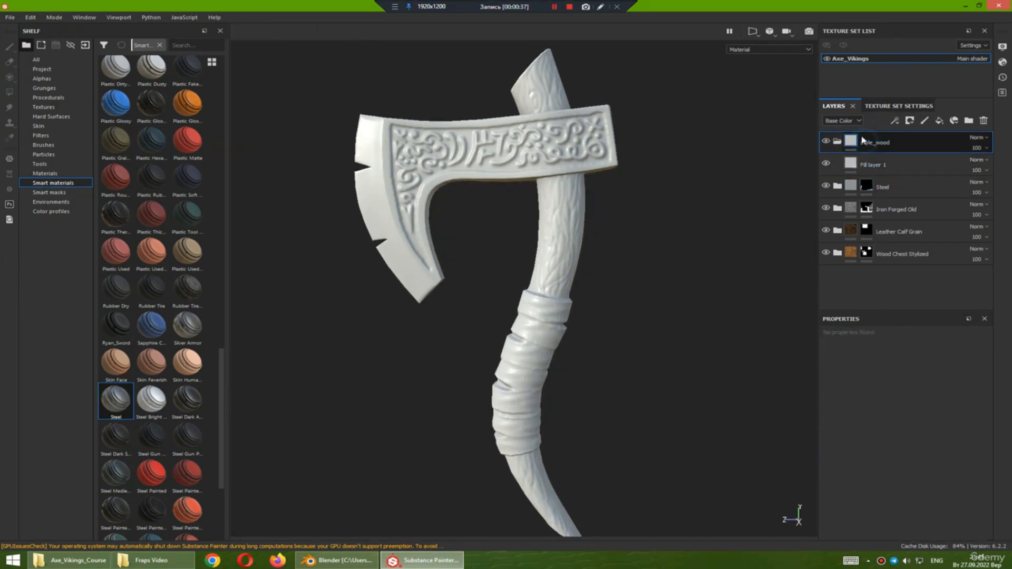
pyautogui.click(909, 120)
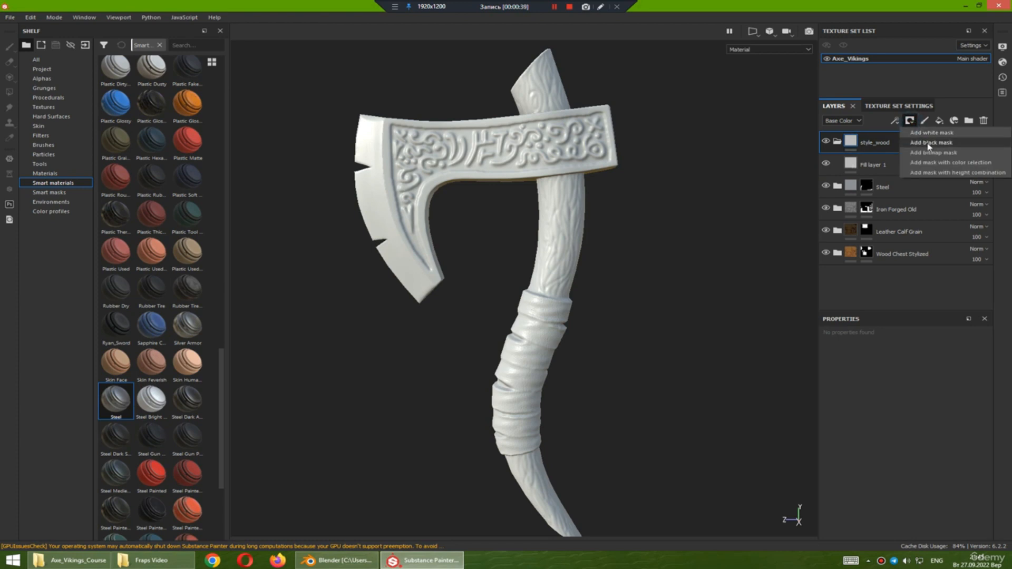
pyautogui.click(931, 143)
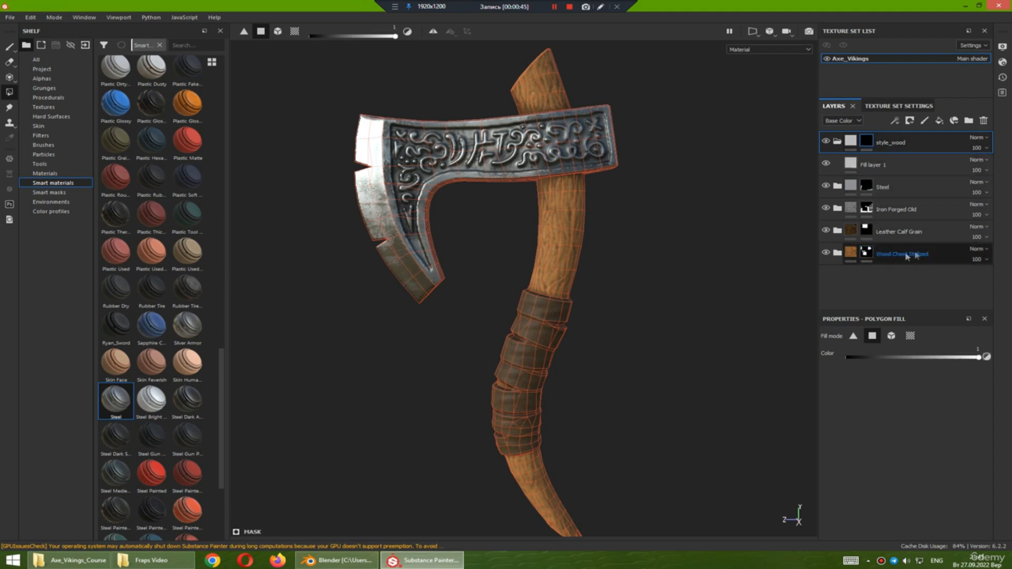
pyautogui.click(868, 254)
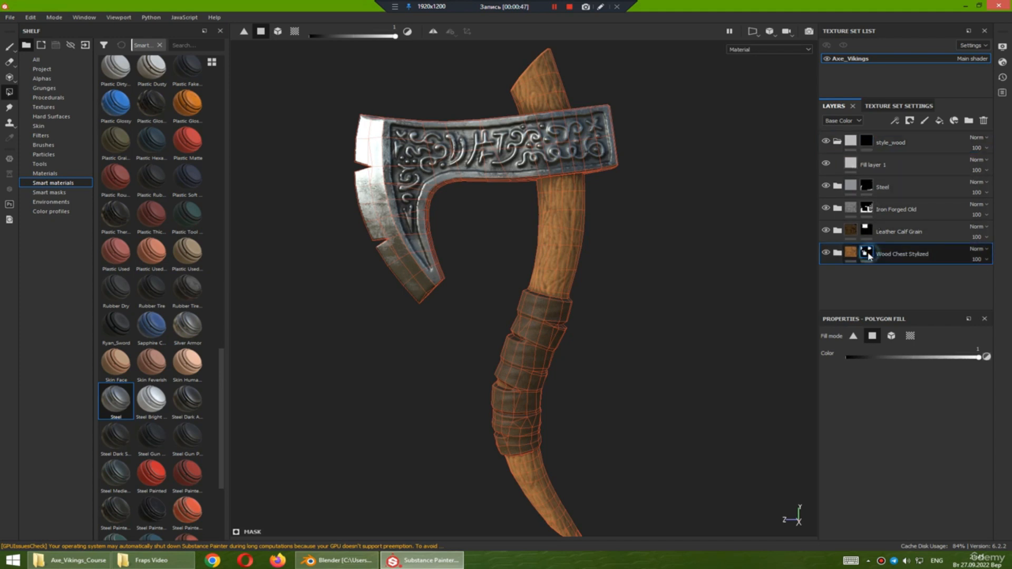
pyautogui.rightClick(868, 255)
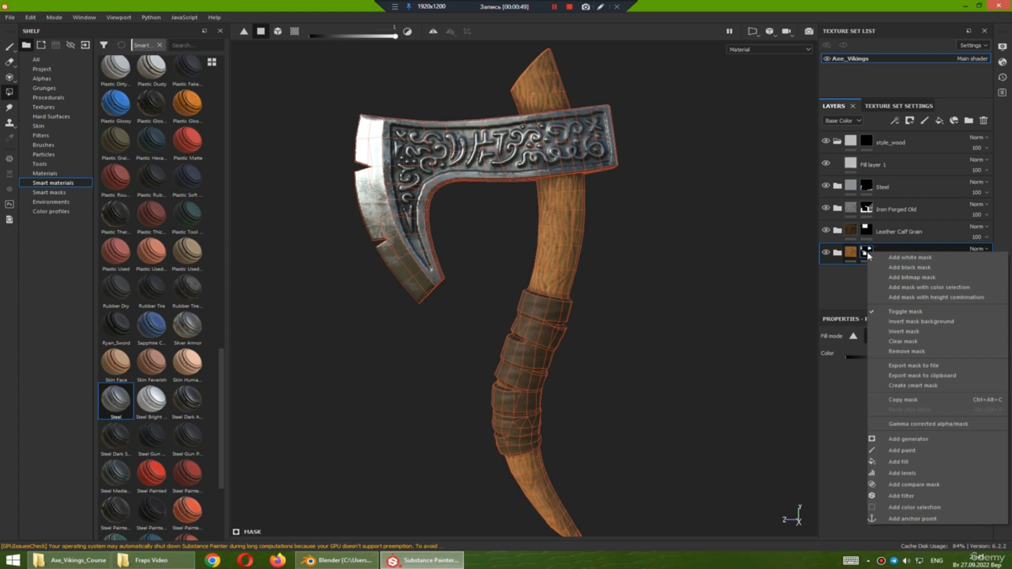
pyautogui.click(901, 400)
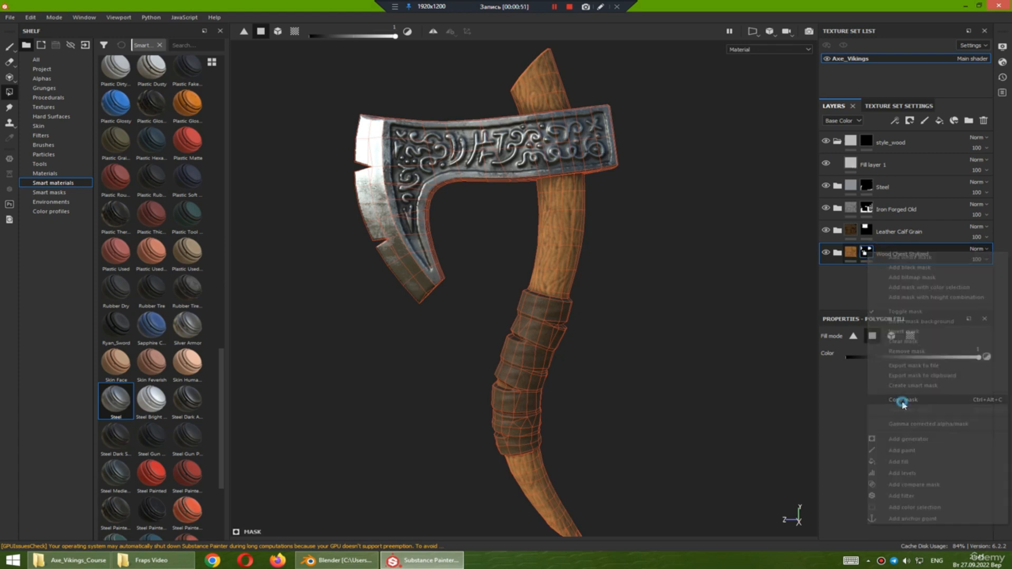
pyautogui.click(866, 140)
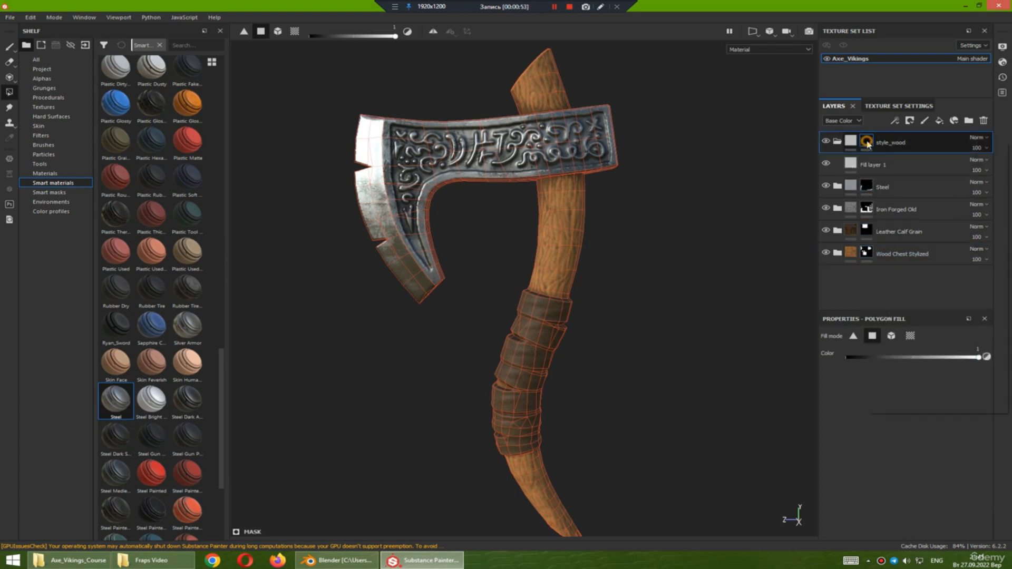
pyautogui.rightClick(867, 141)
pyautogui.click(899, 299)
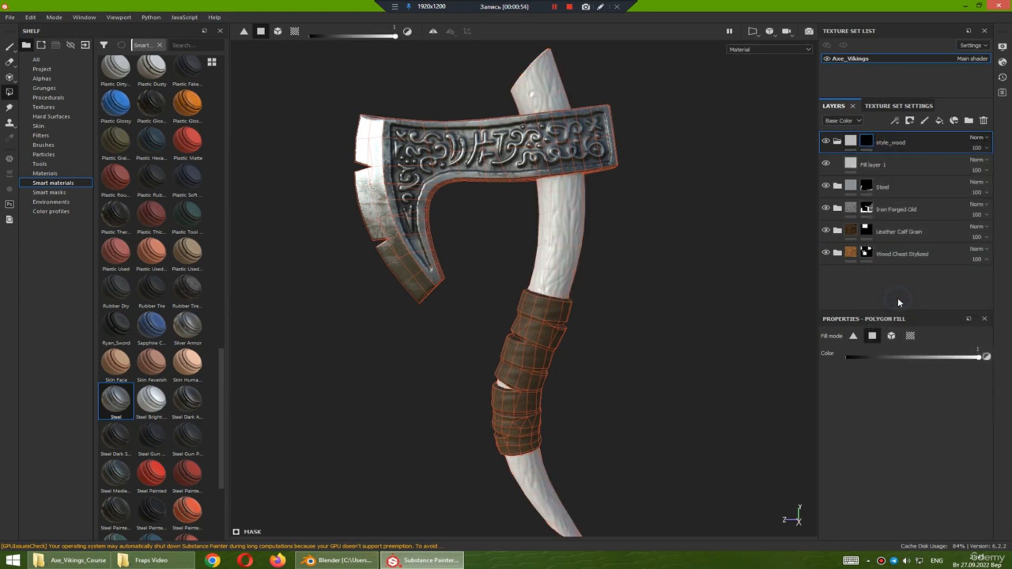
# - Give Fill layer 1 a tan-brown base color and set its roughness to 0.7072
pyautogui.keyDown('alt'); pyautogui.moveTo(638, 261); pyautogui.dragTo(630, 257); pyautogui.keyUp('alt')
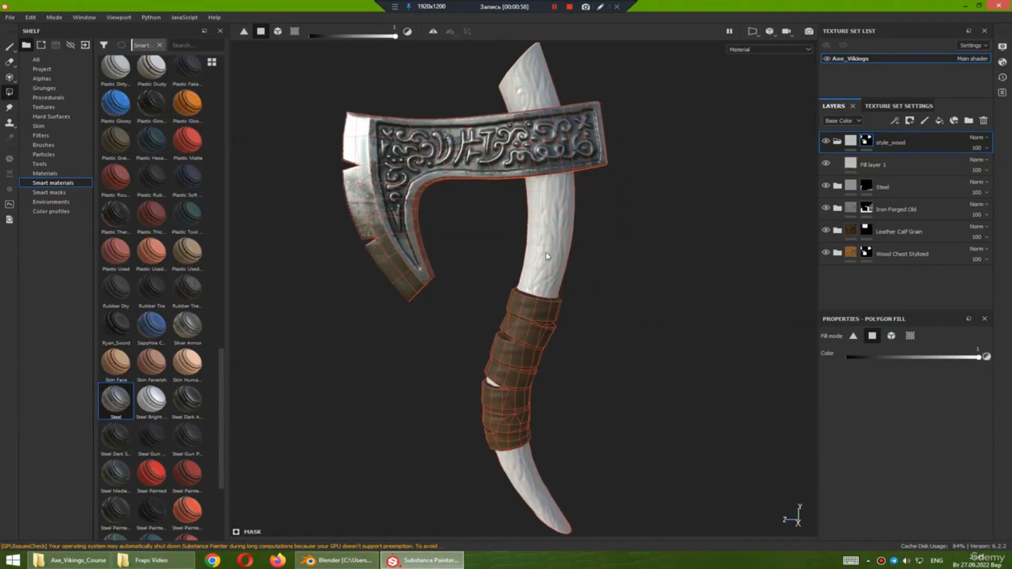
pyautogui.click(872, 165)
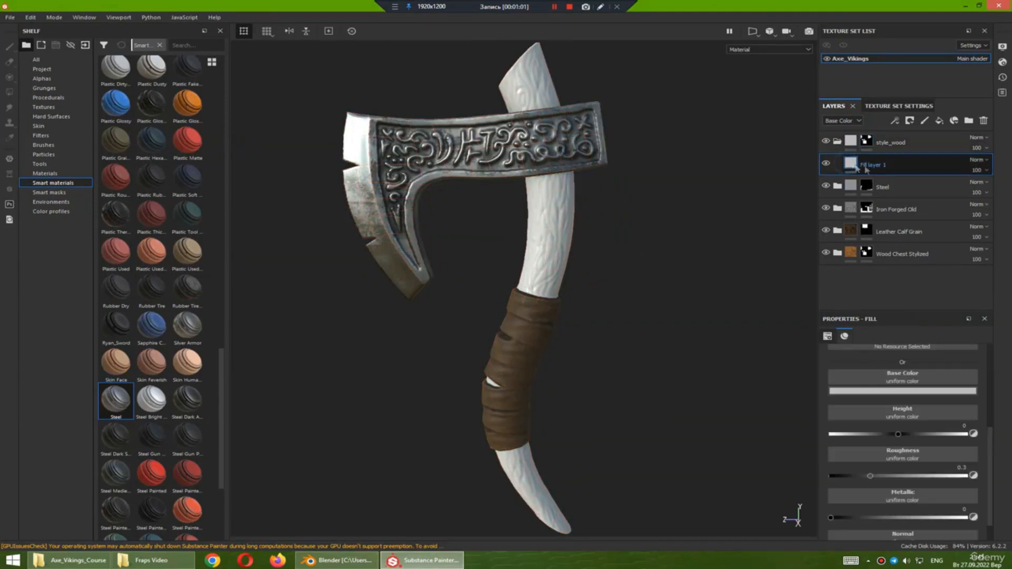
pyautogui.click(895, 391)
pyautogui.moveTo(890, 432); pyautogui.dragTo(878, 452)
pyautogui.moveTo(960, 489); pyautogui.dragTo(958, 484)
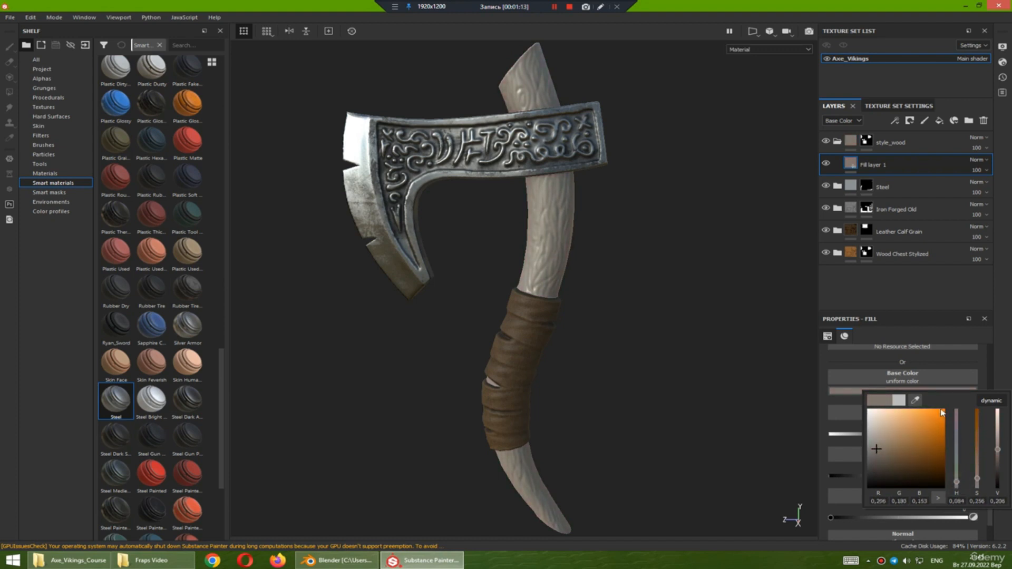
pyautogui.moveTo(906, 437)
pyautogui.mouseDown()
pyautogui.moveTo(891, 423)
pyautogui.moveTo(921, 470)
pyautogui.moveTo(886, 443)
pyautogui.moveTo(905, 443)
pyautogui.mouseUp()
pyautogui.scroll(5, 592, 234)
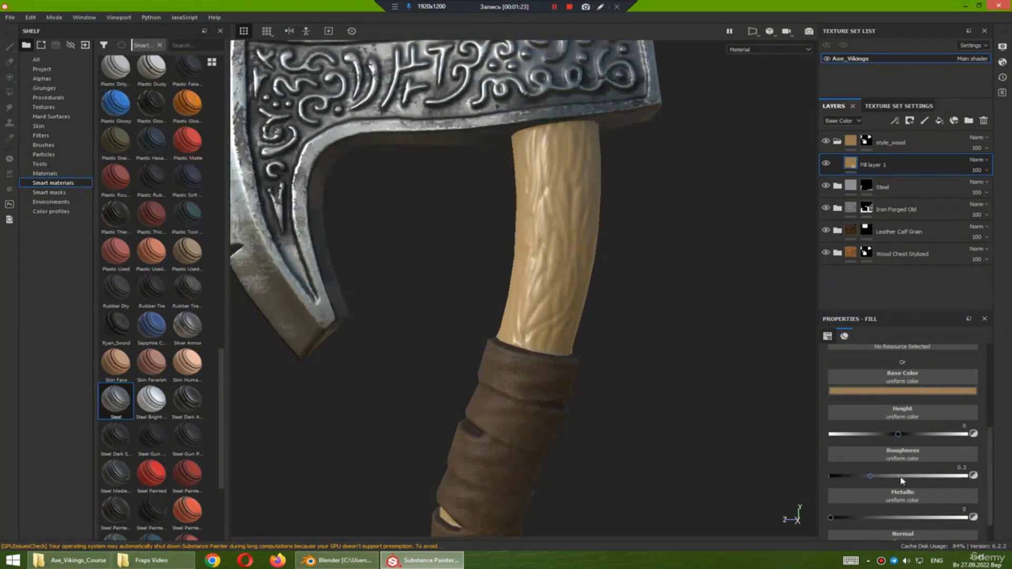
pyautogui.moveTo(872, 479); pyautogui.dragTo(927, 480)
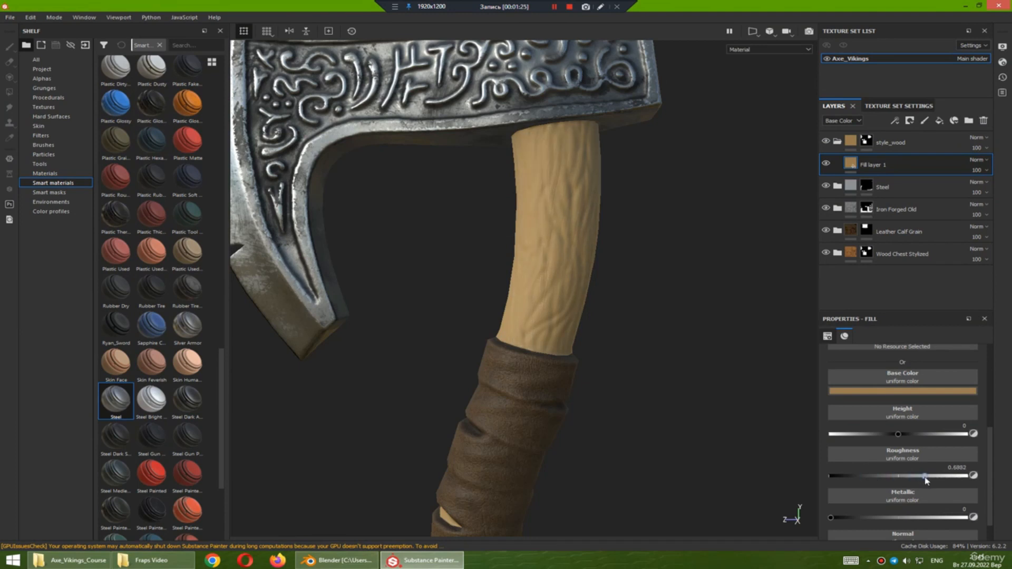
# - Add a black mask to Fill layer 1 and apply a Curvature generator to that mask
pyautogui.keyDown('alt'); pyautogui.moveTo(648, 363); pyautogui.dragTo(606, 324); pyautogui.keyUp('alt')
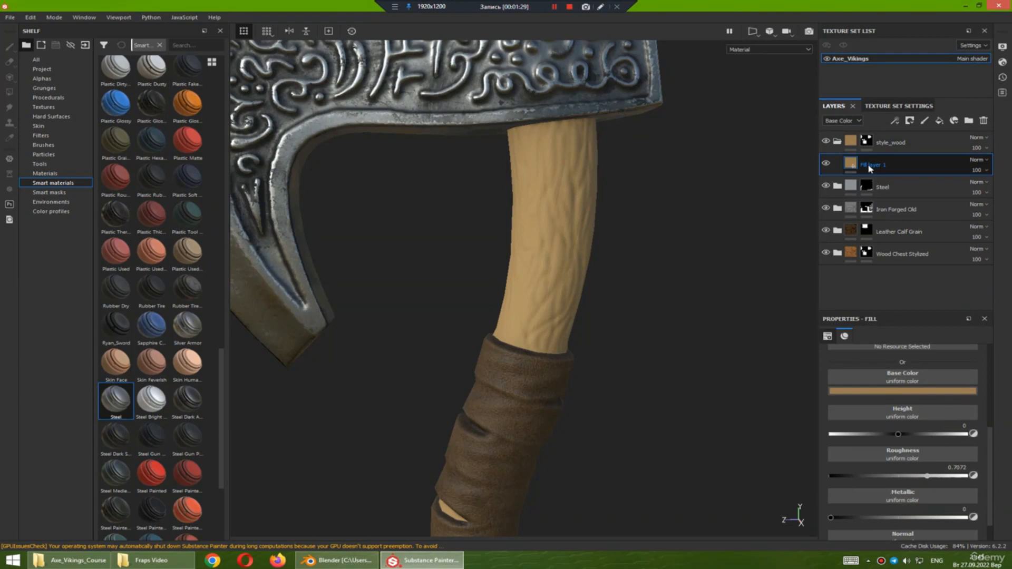
pyautogui.click(909, 120)
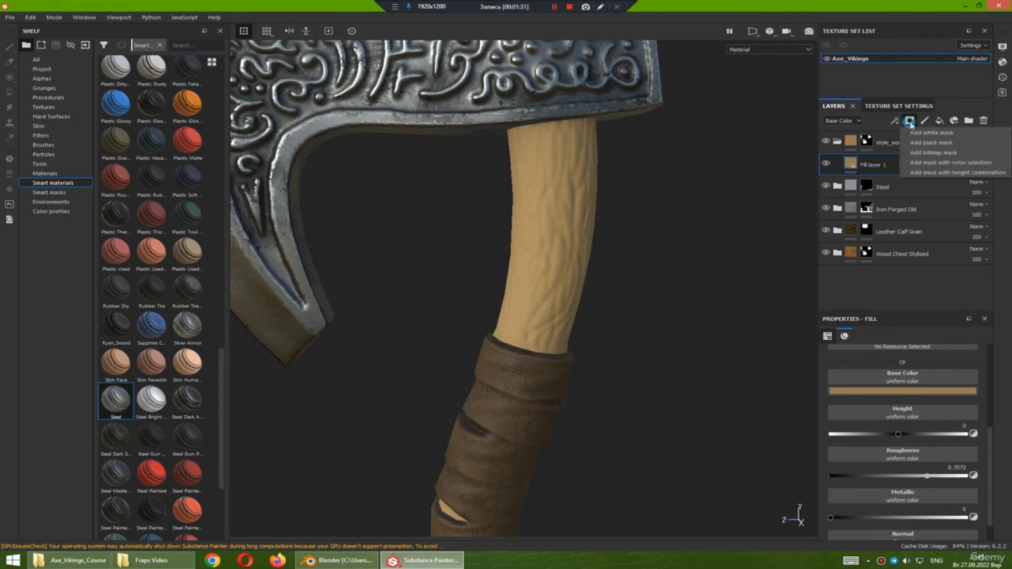
pyautogui.click(931, 142)
pyautogui.press('4')
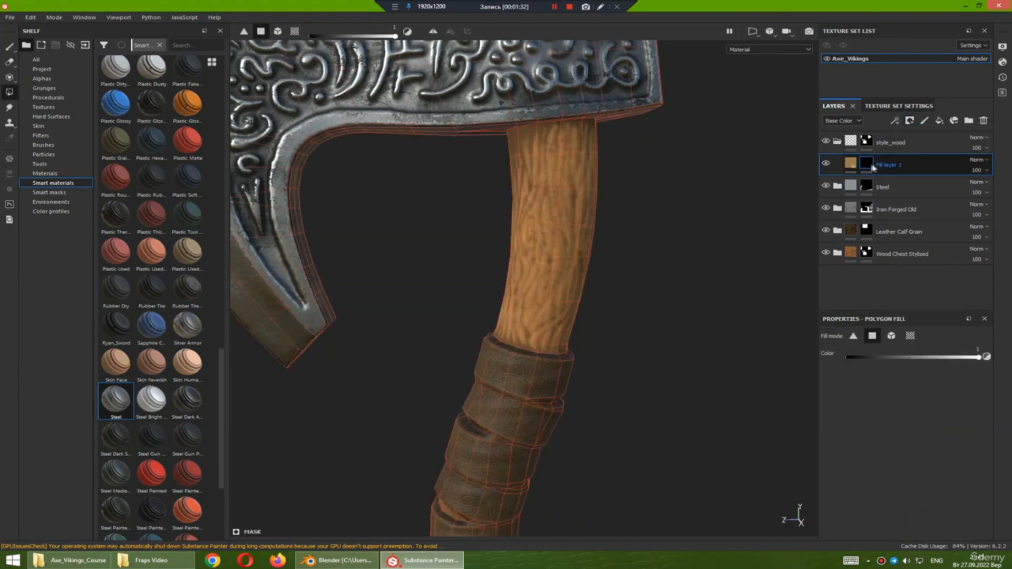
pyautogui.click(894, 121)
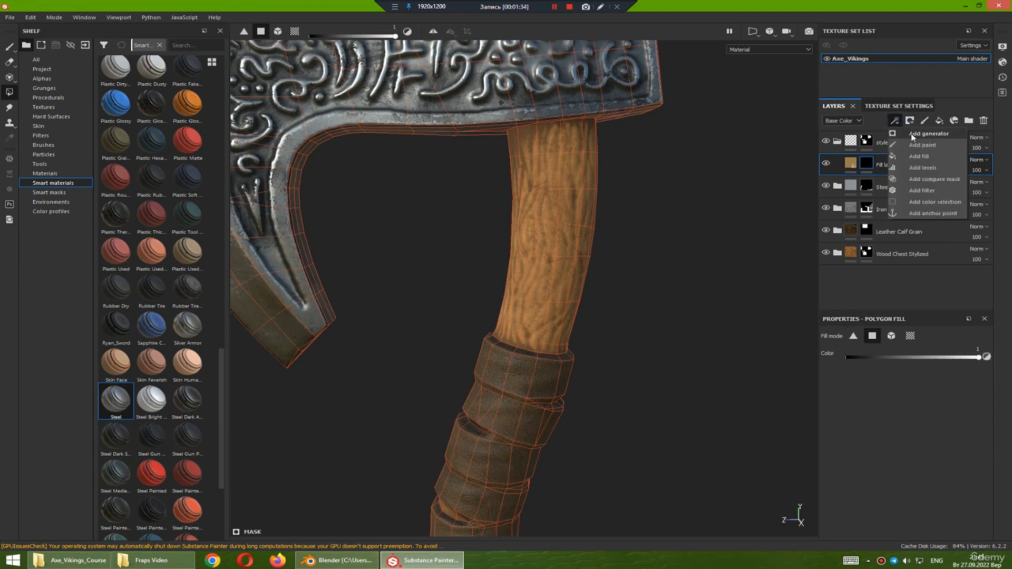
pyautogui.click(912, 135)
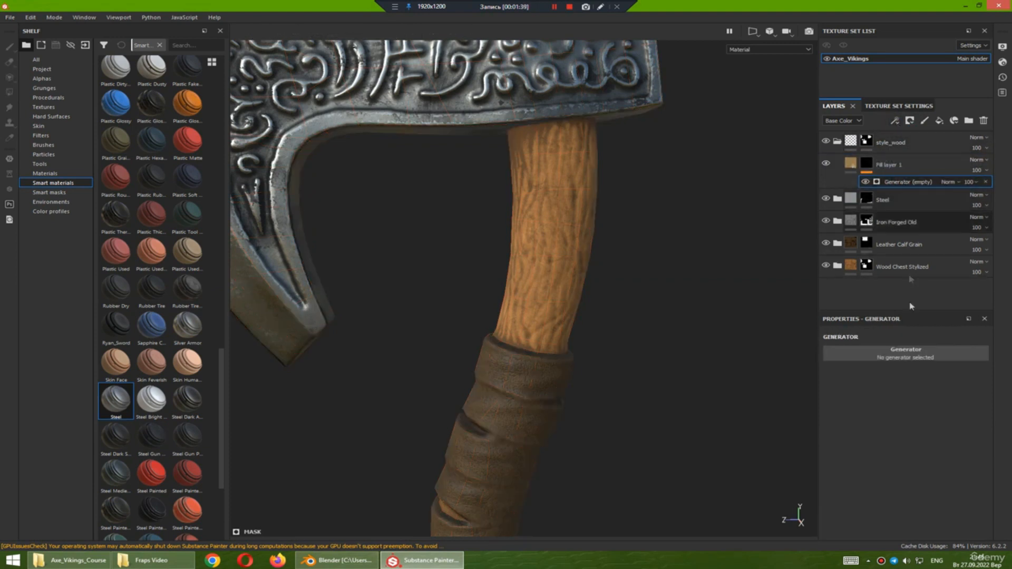
pyautogui.click(906, 354)
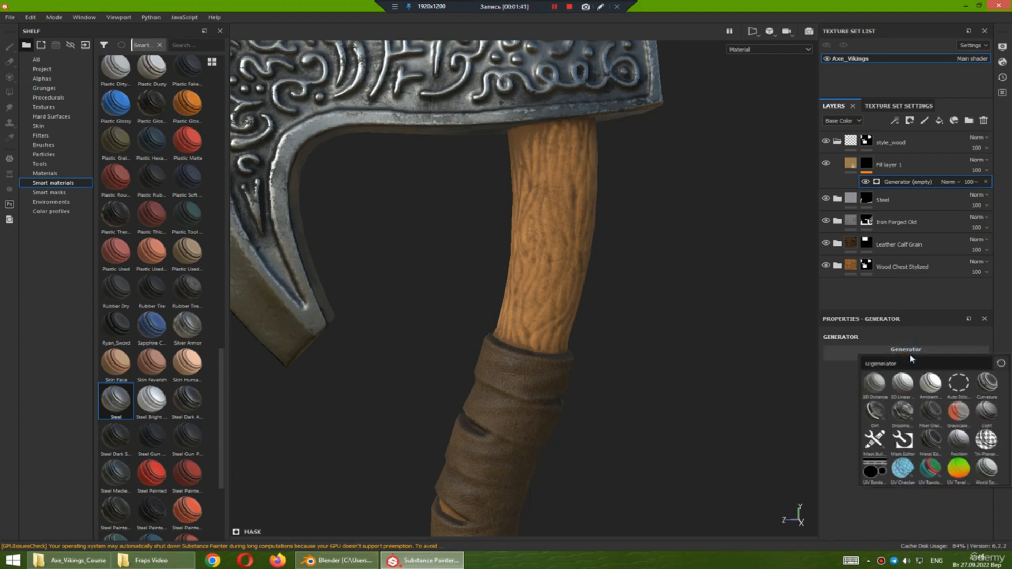
pyautogui.click(986, 384)
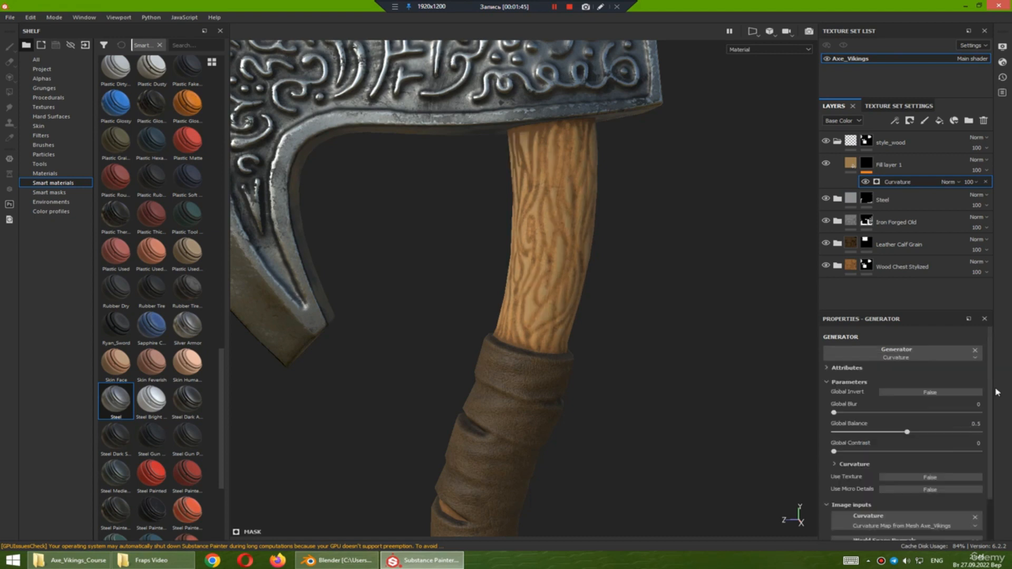
# - Change Fill layer 1's base color to a paler beige with RGB 0.449, 0.326, 0.202
pyautogui.keyDown('alt'); pyautogui.moveTo(584, 265); pyautogui.dragTo(558, 252); pyautogui.keyUp('alt')
pyautogui.scroll(3, 560, 253)
pyautogui.scroll(-3, 561, 258)
pyautogui.scroll(-2, 564, 265)
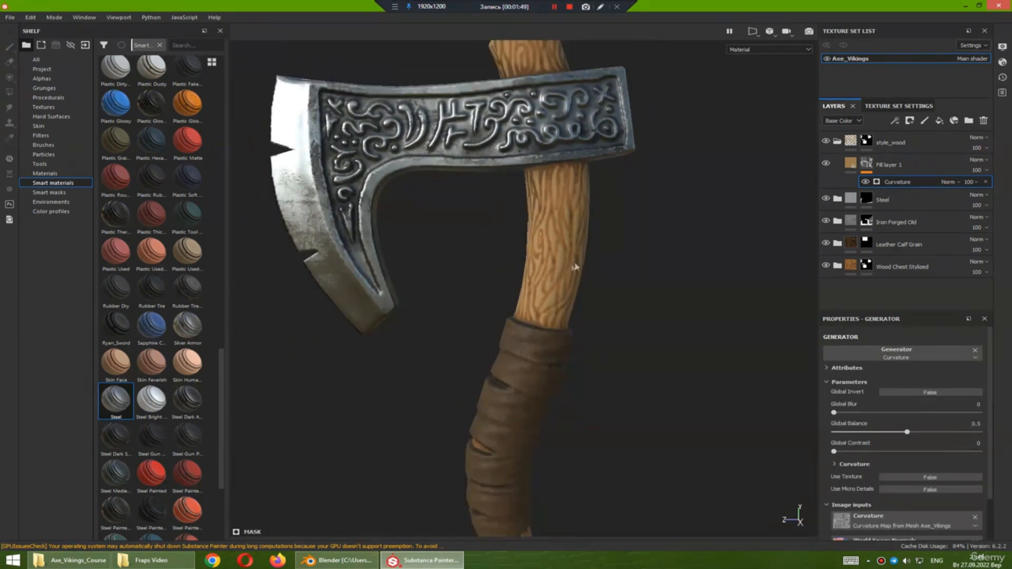
pyautogui.keyDown('alt'); pyautogui.moveTo(569, 231); pyautogui.dragTo(551, 337); pyautogui.keyUp('alt')
pyautogui.keyDown('alt'); pyautogui.moveTo(578, 330); pyautogui.dragTo(585, 279, button='middle'); pyautogui.keyUp('alt')
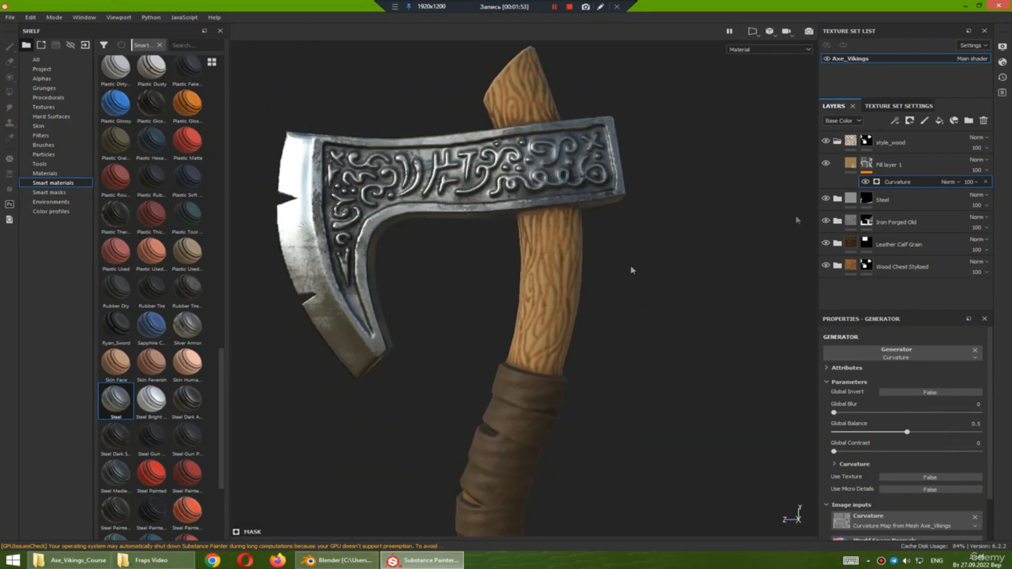
pyautogui.click(852, 166)
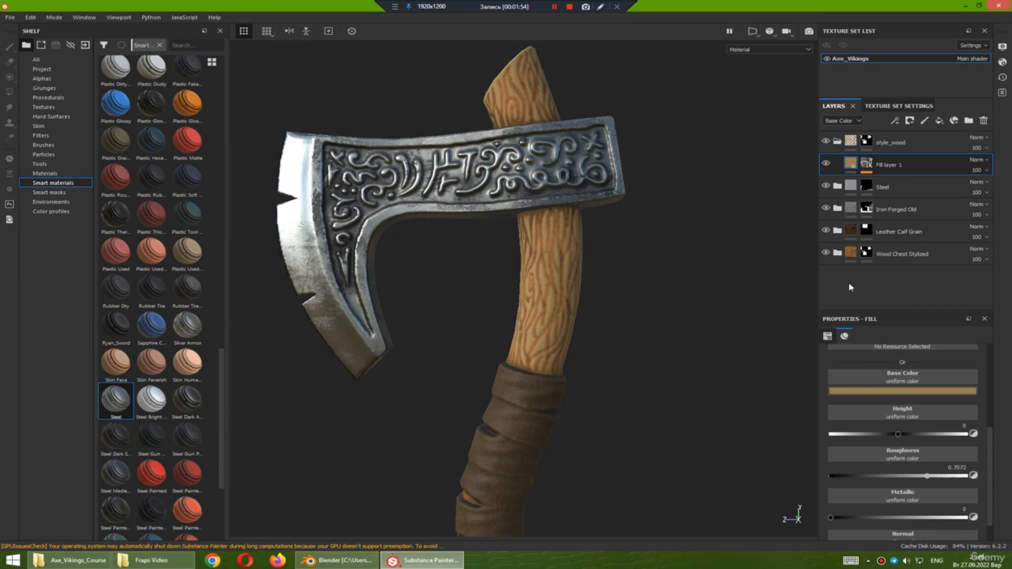
pyautogui.click(902, 391)
pyautogui.moveTo(902, 440)
pyautogui.mouseDown()
pyautogui.moveTo(879, 402)
pyautogui.moveTo(879, 450)
pyautogui.moveTo(904, 443)
pyautogui.moveTo(901, 431)
pyautogui.mouseUp()
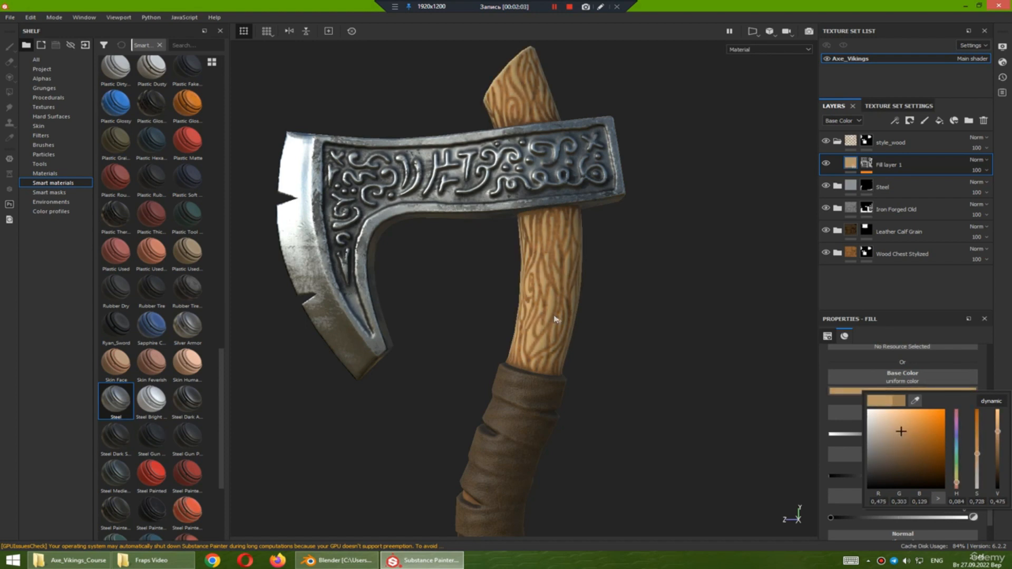
pyautogui.scroll(5, 553, 292)
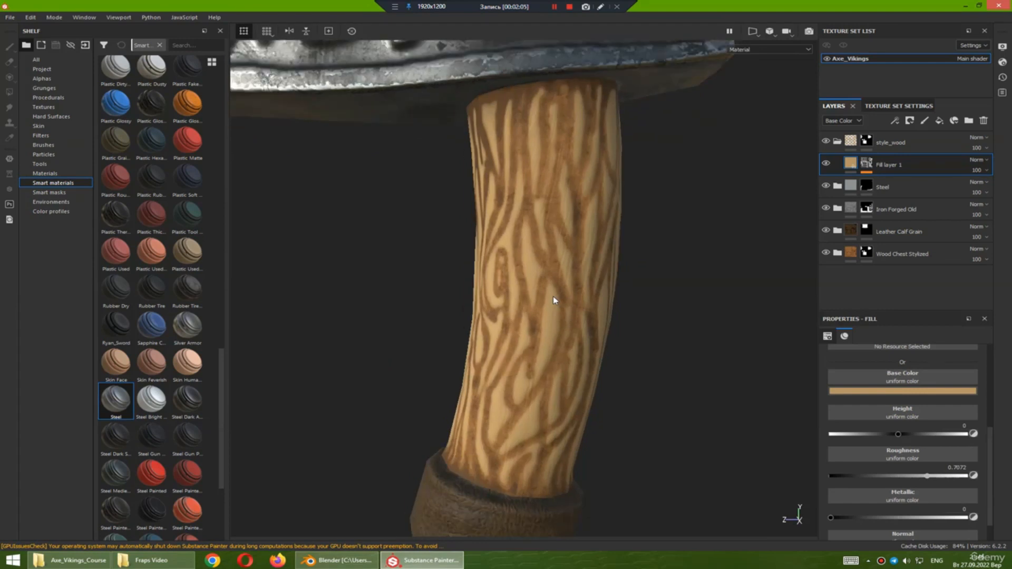
pyautogui.click(902, 393)
pyautogui.moveTo(900, 438)
pyautogui.mouseDown()
pyautogui.moveTo(912, 463)
pyautogui.moveTo(890, 434)
pyautogui.mouseUp()
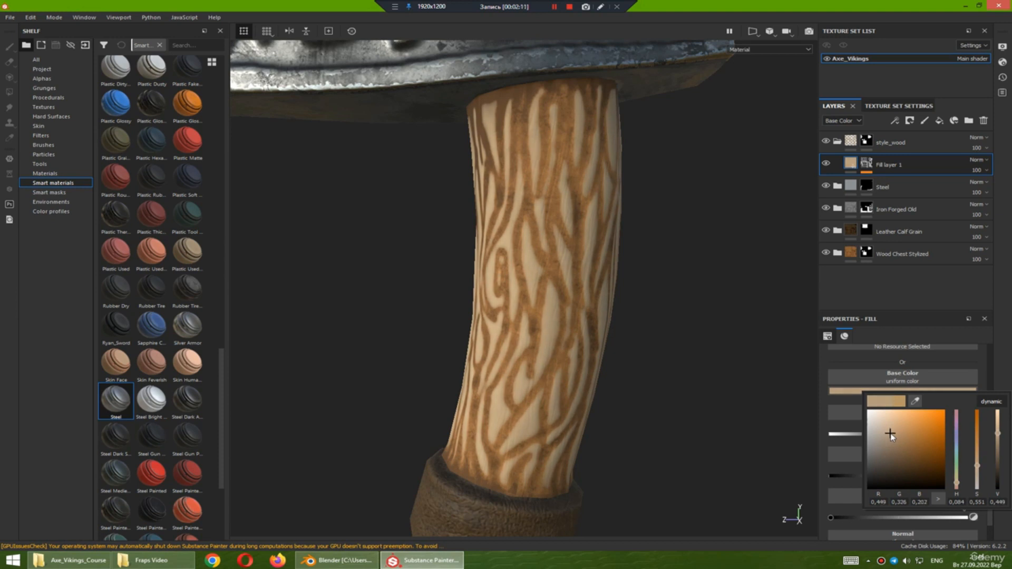
pyautogui.click(892, 167)
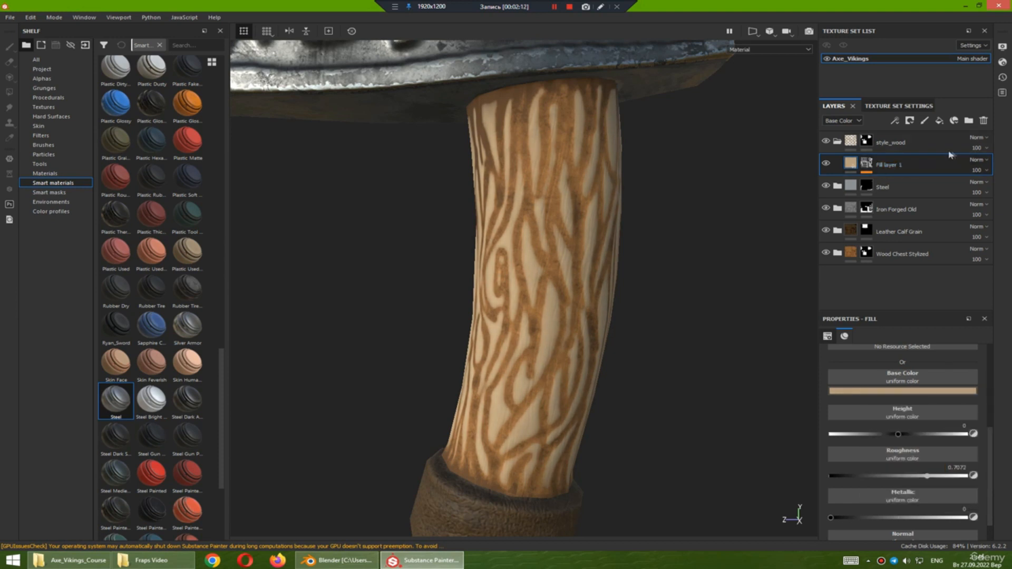
# - Reduce the style_wood folder's opacity to 41
pyautogui.click(917, 148)
pyautogui.click(976, 148)
pyautogui.moveTo(1001, 166); pyautogui.dragTo(981, 167)
pyautogui.keyDown('alt'); pyautogui.moveTo(549, 380); pyautogui.dragTo(573, 302); pyautogui.keyUp('alt')
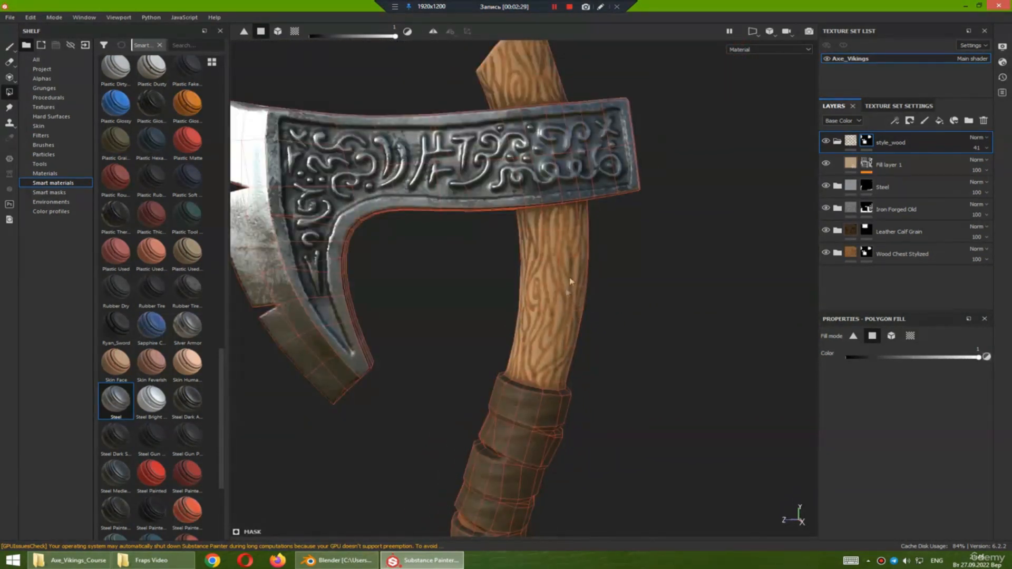
pyautogui.keyDown('shift'); pyautogui.moveTo(564, 305); pyautogui.dragTo(570, 241, button='right'); pyautogui.keyUp('shift')
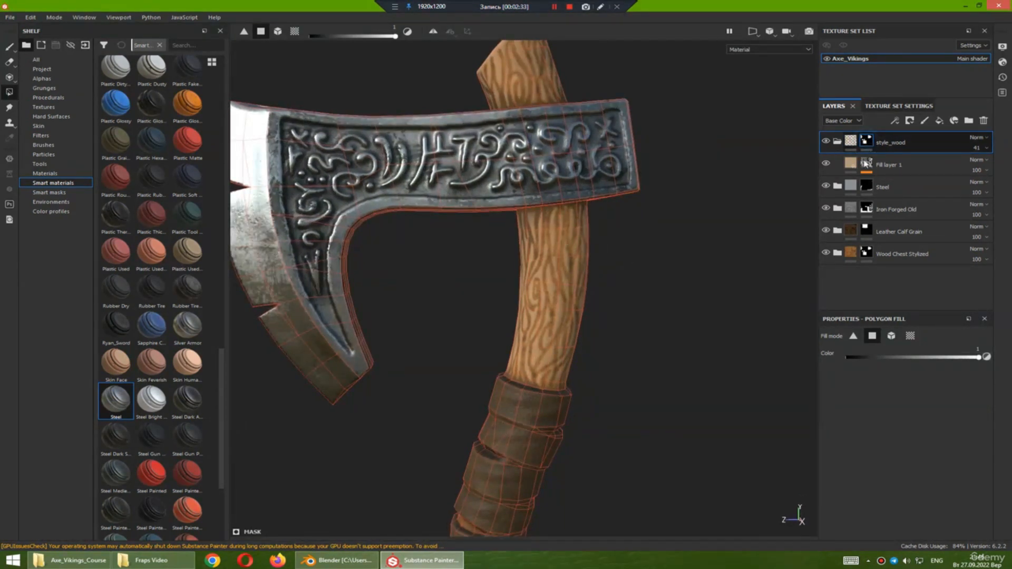
# - Tune the Curvature generator on Fill layer 1's mask to Global Blur 0.29, Global Balance 0.54 and Global Contrast 0
pyautogui.click(851, 165)
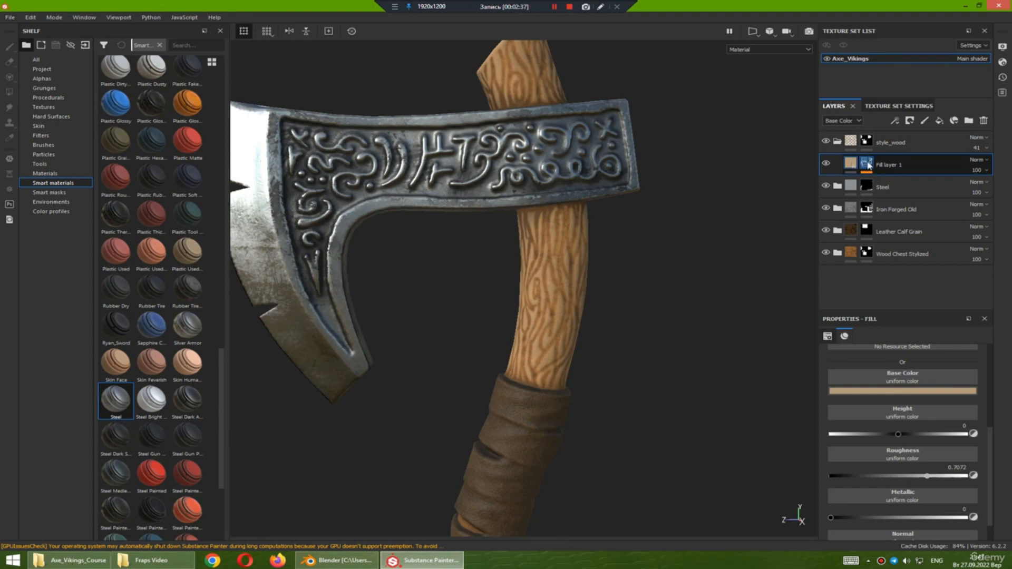
pyautogui.click(866, 163)
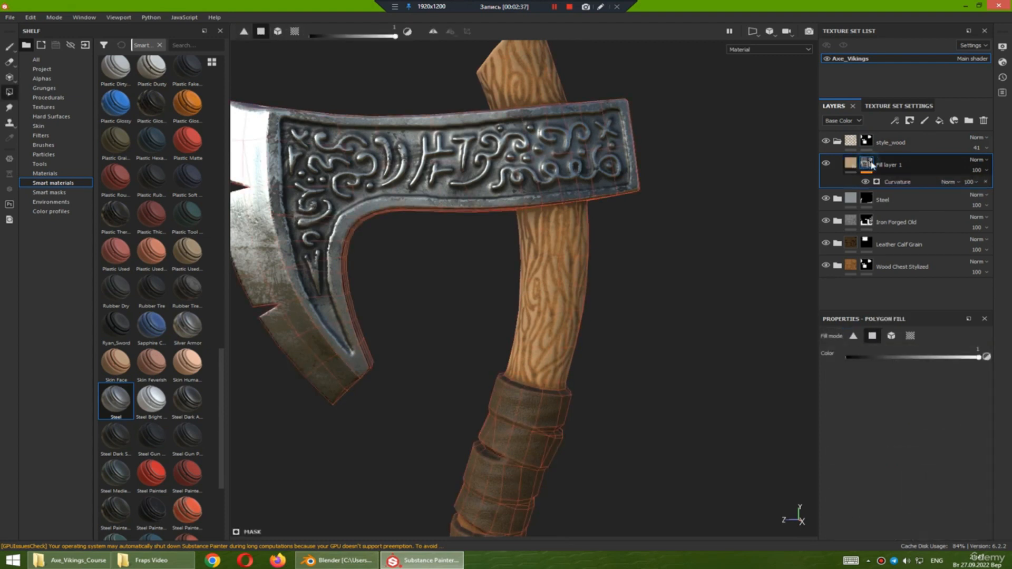
pyautogui.click(896, 183)
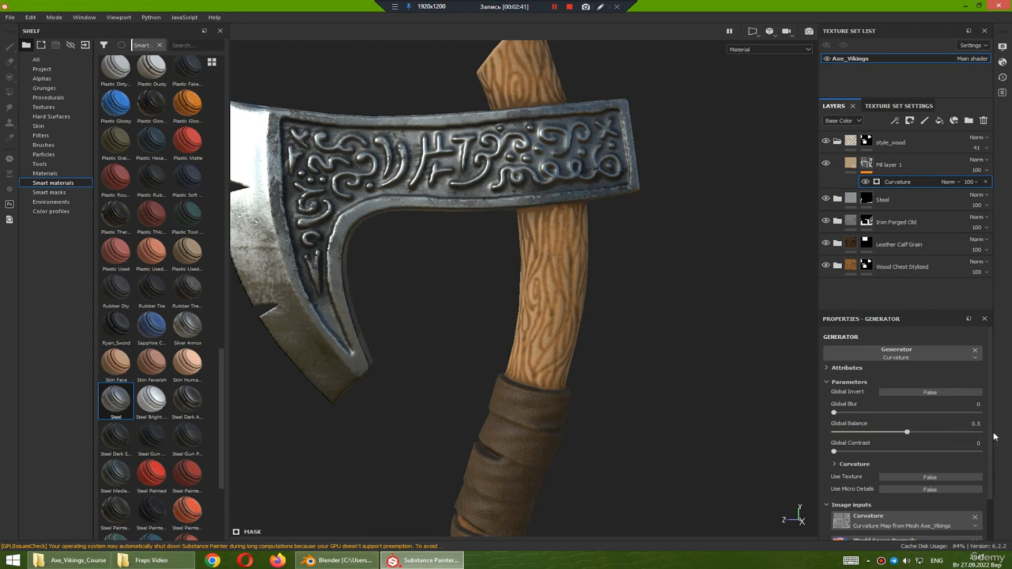
pyautogui.moveTo(907, 435)
pyautogui.mouseDown()
pyautogui.moveTo(945, 434)
pyautogui.moveTo(880, 436)
pyautogui.moveTo(898, 433)
pyautogui.mouseUp()
pyautogui.moveTo(834, 413); pyautogui.dragTo(856, 416)
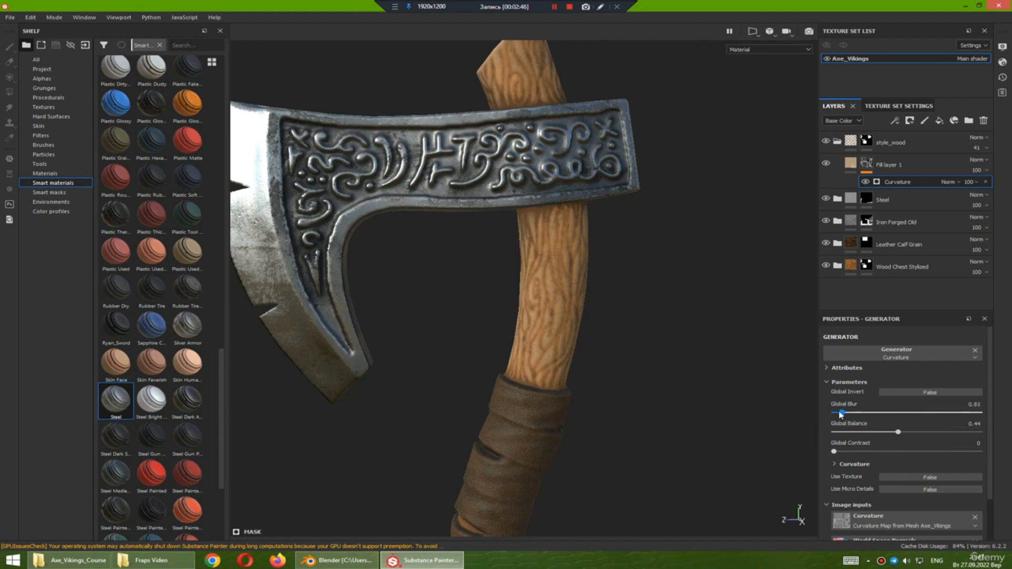
pyautogui.moveTo(834, 453)
pyautogui.mouseDown()
pyautogui.moveTo(883, 452)
pyautogui.moveTo(899, 432)
pyautogui.moveTo(947, 432)
pyautogui.moveTo(881, 451)
pyautogui.moveTo(949, 459)
pyautogui.moveTo(819, 460)
pyautogui.mouseUp()
pyautogui.scroll(5, 550, 339)
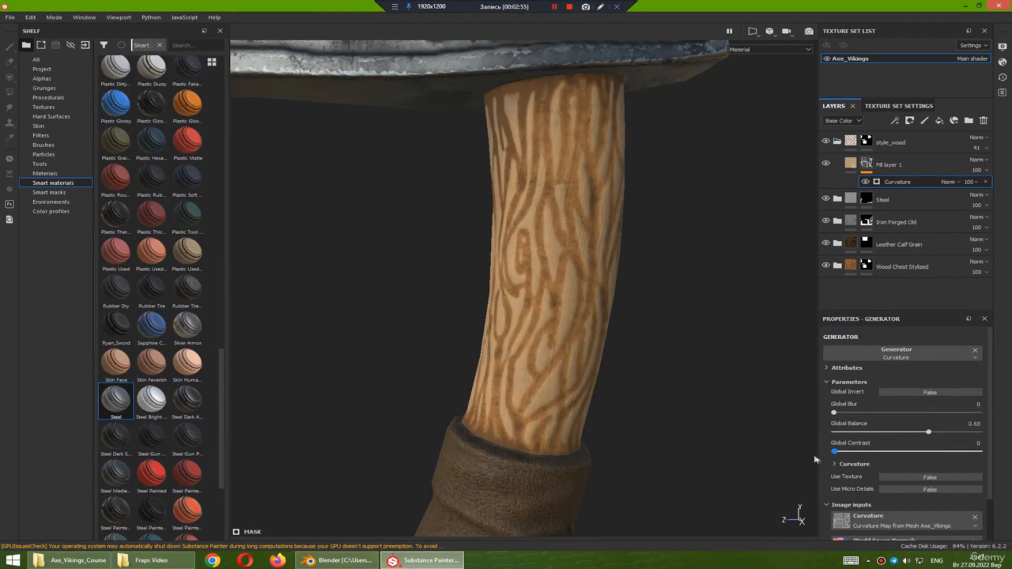
pyautogui.moveTo(929, 432)
pyautogui.mouseDown()
pyautogui.moveTo(884, 432)
pyautogui.moveTo(922, 432)
pyautogui.mouseUp()
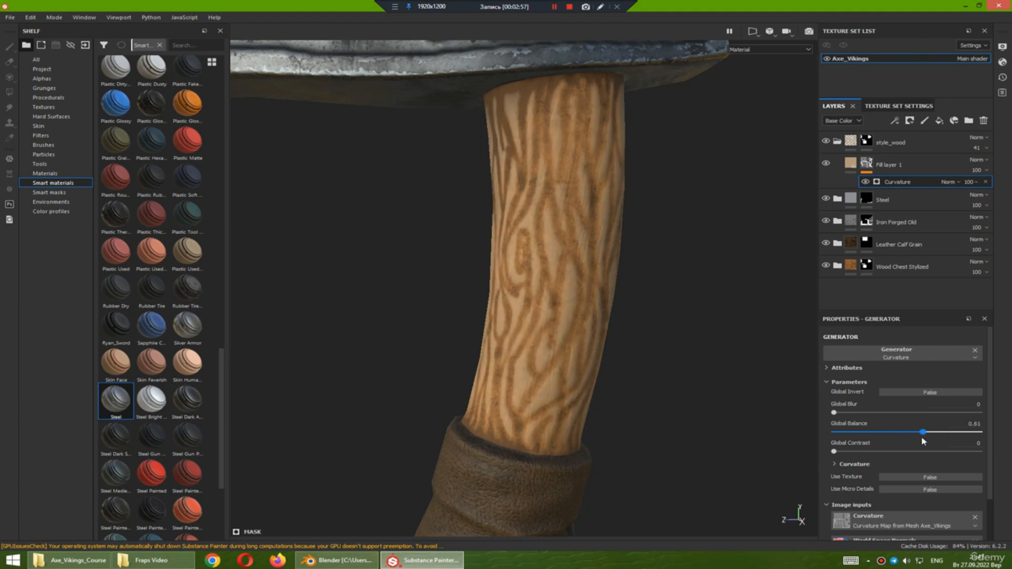
pyautogui.moveTo(833, 413); pyautogui.dragTo(849, 416)
pyautogui.moveTo(922, 432)
pyautogui.mouseDown()
pyautogui.moveTo(952, 432)
pyautogui.moveTo(907, 441)
pyautogui.mouseUp()
pyautogui.moveTo(834, 452)
pyautogui.mouseDown()
pyautogui.moveTo(922, 456)
pyautogui.moveTo(817, 457)
pyautogui.mouseUp()
pyautogui.scroll(-5, 592, 319)
pyautogui.keyDown('alt'); pyautogui.moveTo(593, 319); pyautogui.dragTo(555, 370); pyautogui.keyUp('alt')
pyautogui.keyDown('alt'); pyautogui.moveTo(552, 388); pyautogui.dragTo(553, 300, button='middle'); pyautogui.keyUp('alt')
pyautogui.keyDown('alt'); pyautogui.moveTo(553, 301); pyautogui.dragTo(542, 350); pyautogui.keyUp('alt')
pyautogui.scroll(2, 545, 316)
pyautogui.scroll(2, 548, 278)
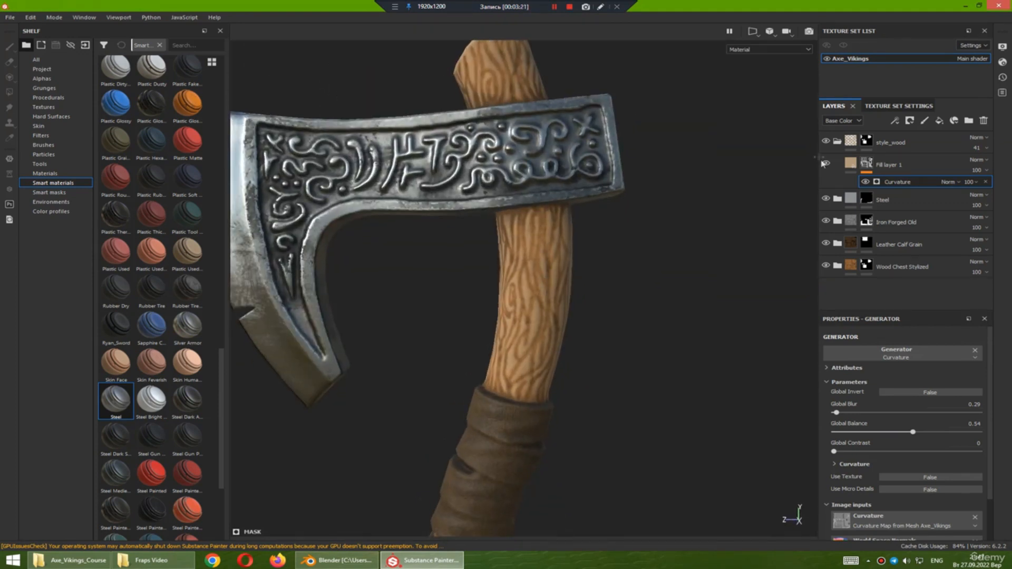
# - Duplicate the style_wood folder and rename the copy style_leather
pyautogui.click(838, 145)
pyautogui.click(892, 144)
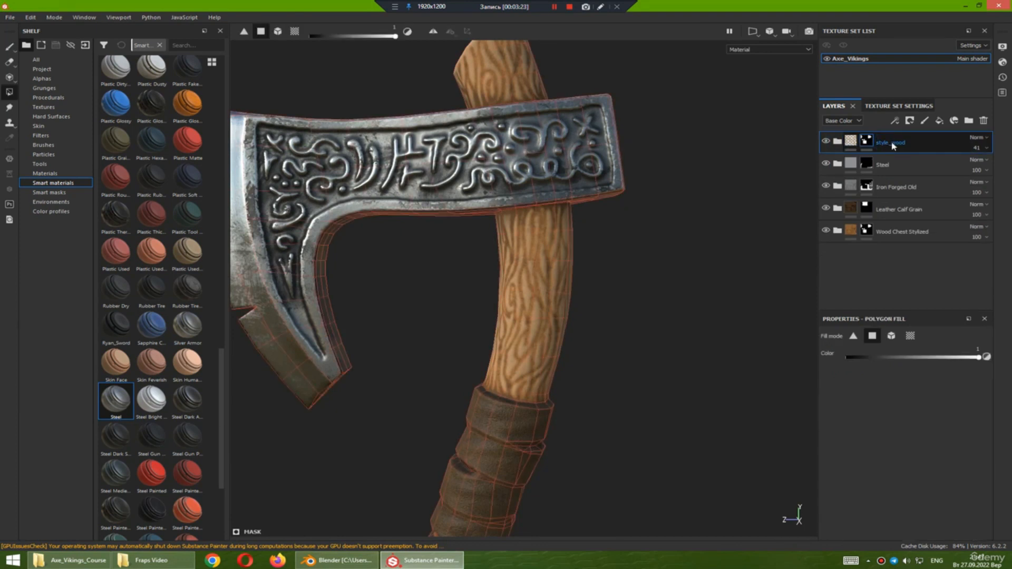
pyautogui.rightClick(889, 146)
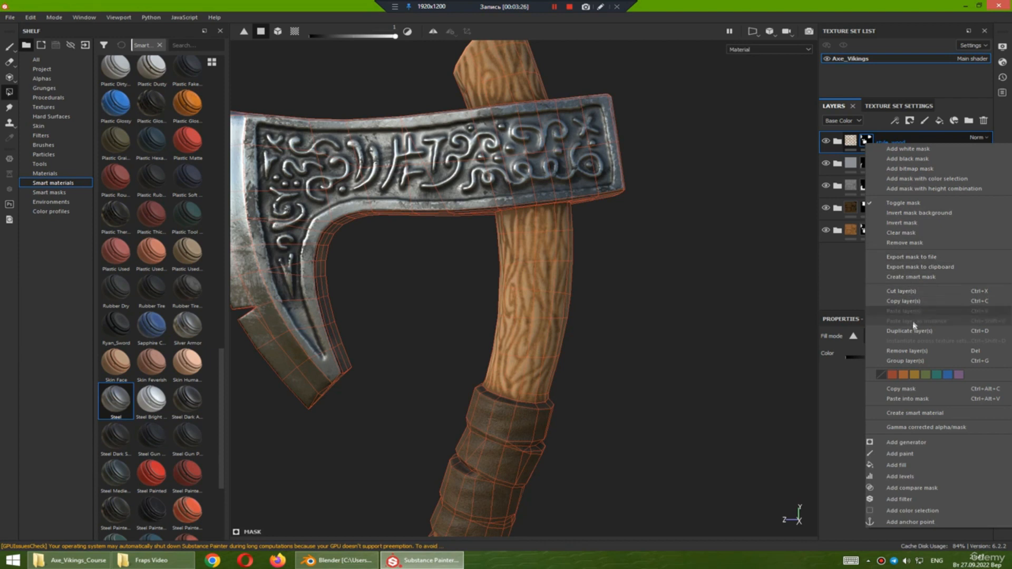
pyautogui.click(912, 331)
pyautogui.doubleClick(898, 143)
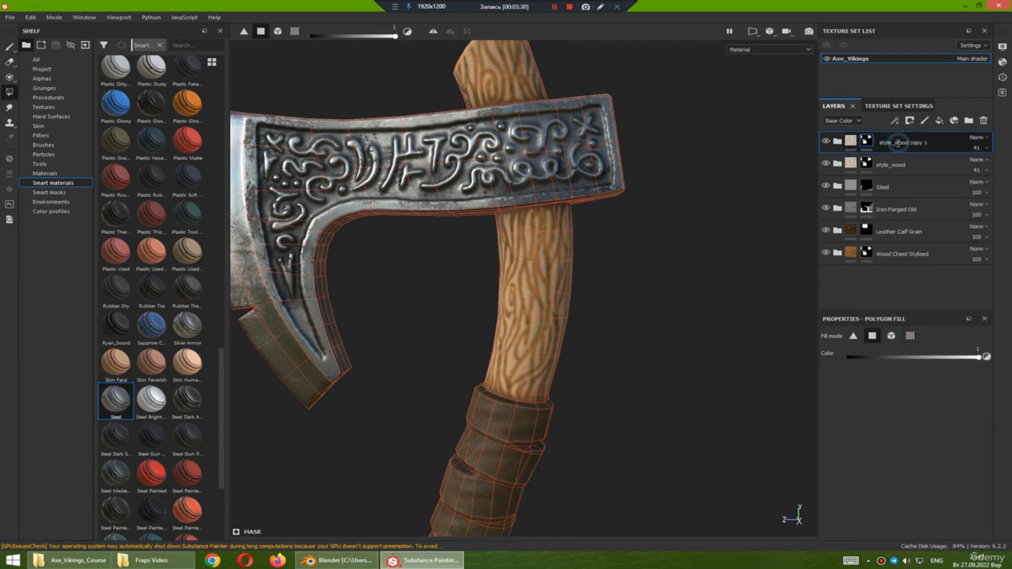
pyautogui.click(896, 143)
pyautogui.moveTo(896, 143); pyautogui.dragTo(946, 144)
pyautogui.press('BackSpace')
pyautogui.write('leather')
pyautogui.press('Return')
# - Copy the Leather Calf Grain mask and paste it into the style_leather folder's mask
pyautogui.click(866, 232)
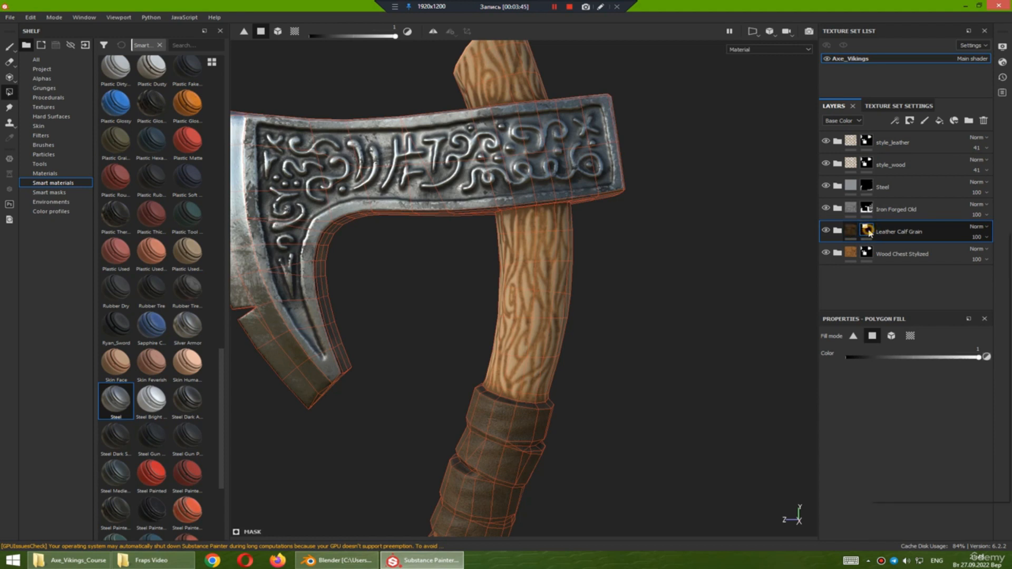
pyautogui.rightClick(869, 234)
pyautogui.click(899, 377)
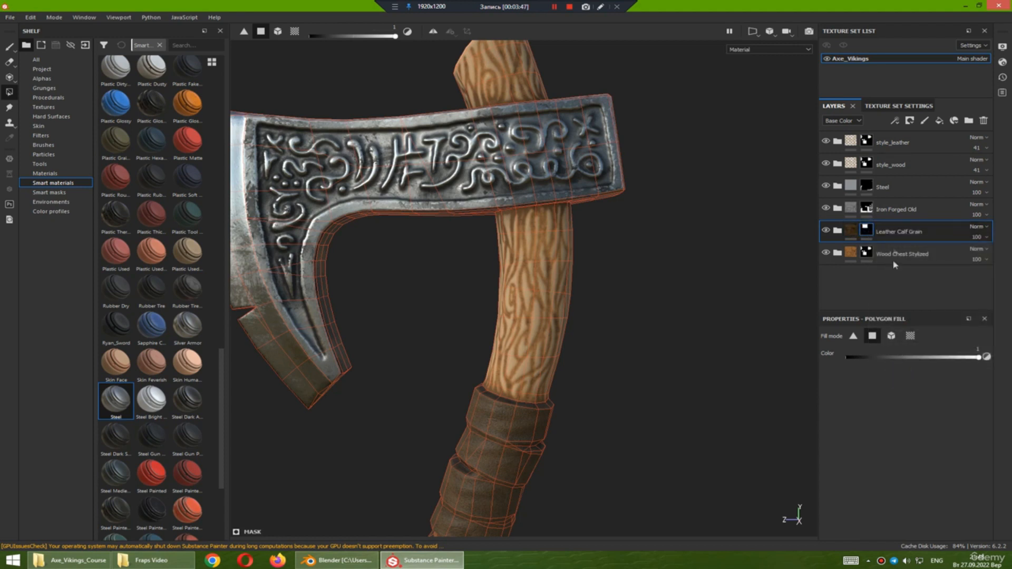
pyautogui.click(868, 145)
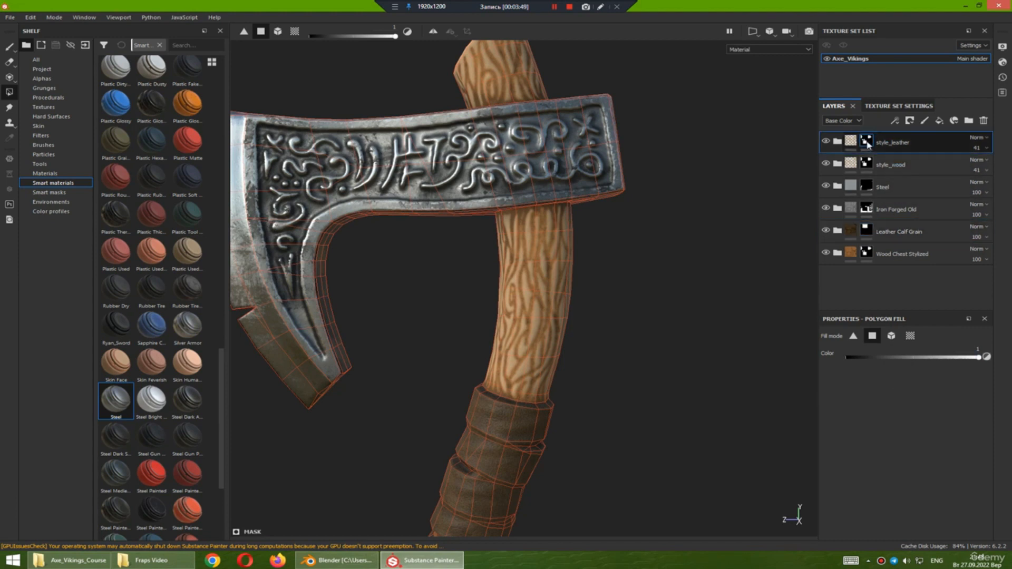
pyautogui.rightClick(867, 145)
pyautogui.click(901, 298)
pyautogui.keyDown('alt'); pyautogui.moveTo(560, 331); pyautogui.dragTo(553, 354); pyautogui.keyUp('alt')
pyautogui.keyDown('alt'); pyautogui.moveTo(553, 354); pyautogui.dragTo(583, 180, button='middle'); pyautogui.keyUp('alt')
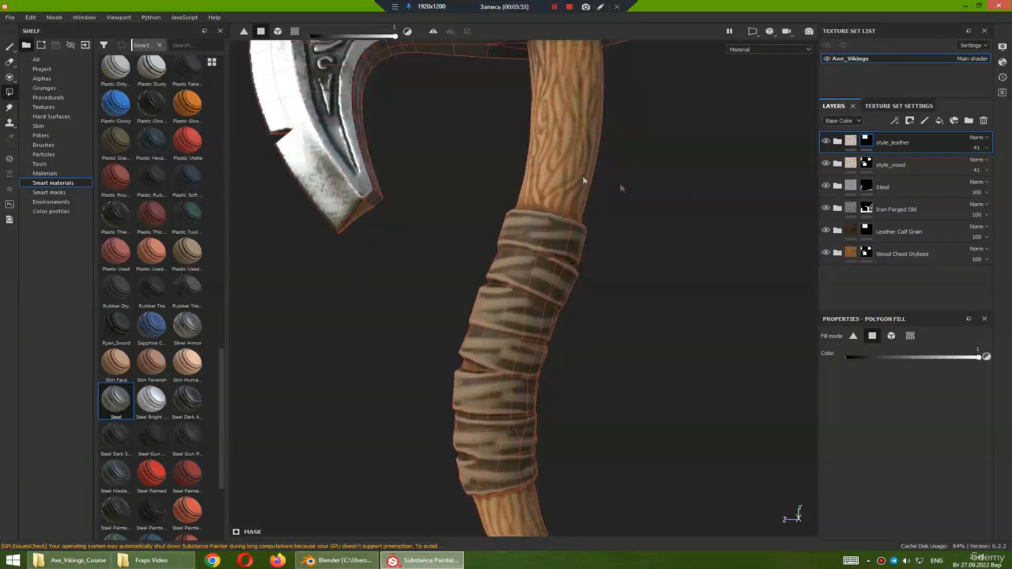
pyautogui.keyDown('alt'); pyautogui.moveTo(538, 360); pyautogui.dragTo(560, 332); pyautogui.keyUp('alt')
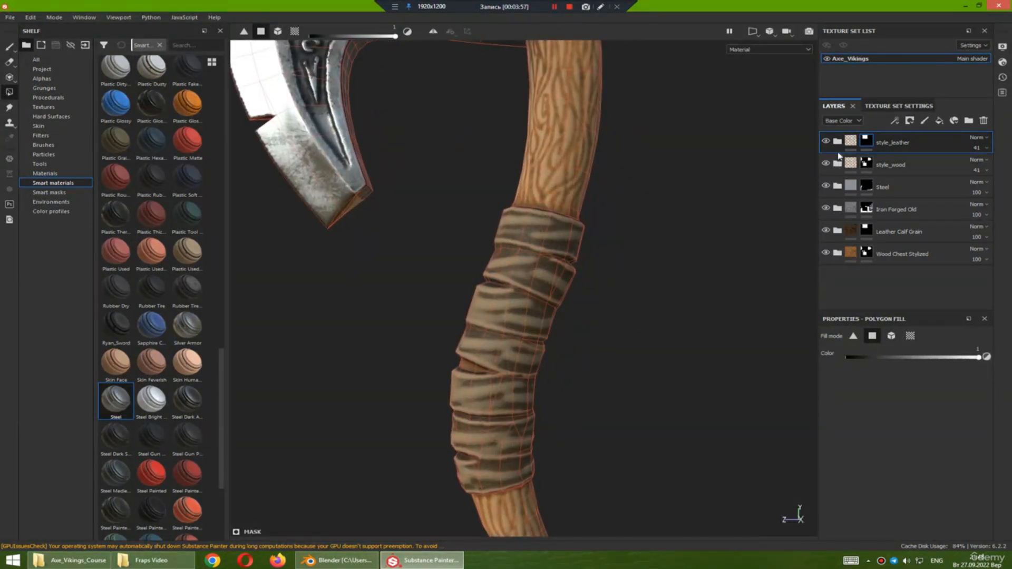
# - Change the base color of Fill layer 1 in style_leather to a muted brown, about RGB 0.258, 0.170, 0.104
pyautogui.click(837, 141)
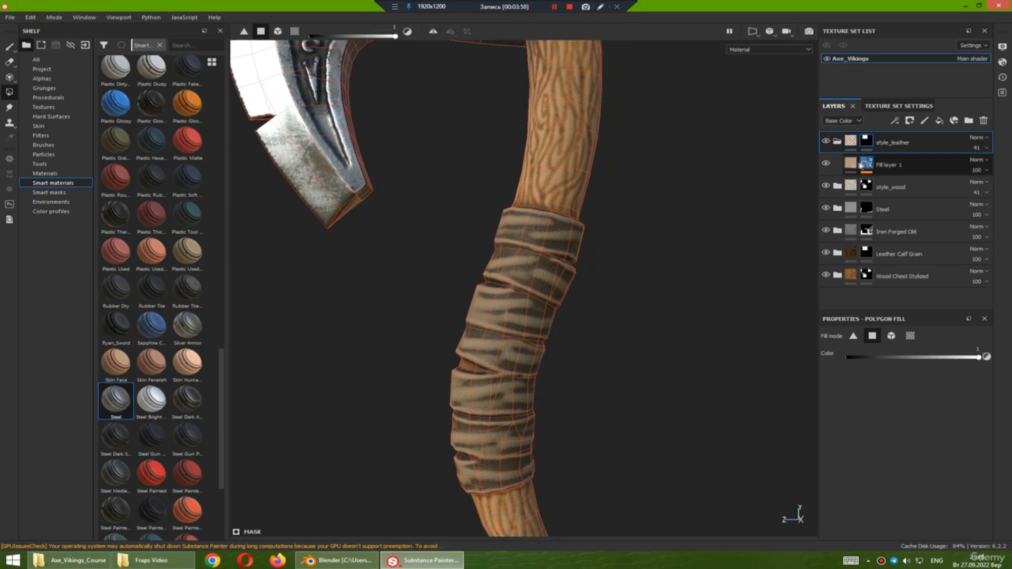
pyautogui.click(851, 164)
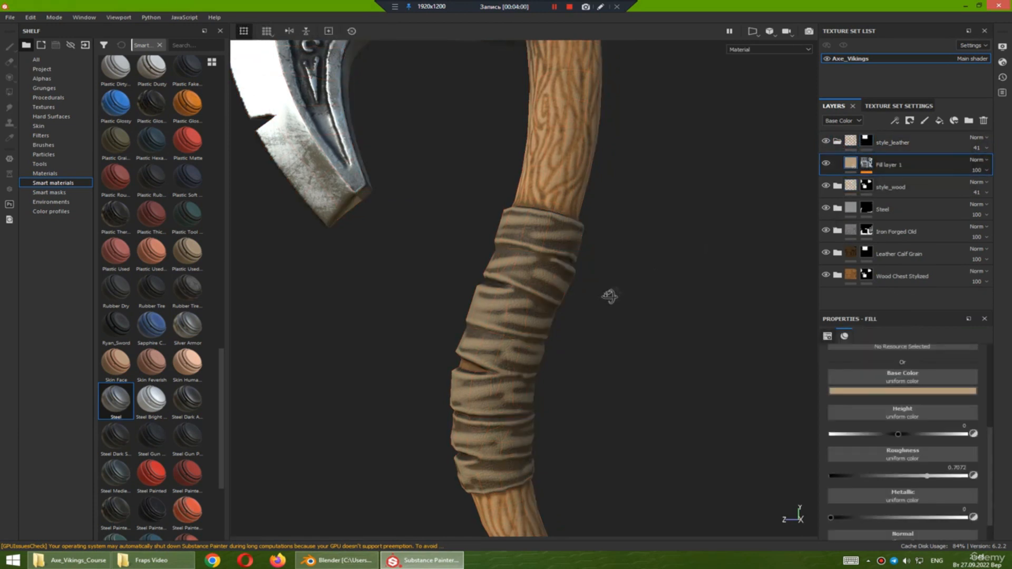
pyautogui.keyDown('alt'); pyautogui.moveTo(604, 293); pyautogui.dragTo(612, 293); pyautogui.keyUp('alt')
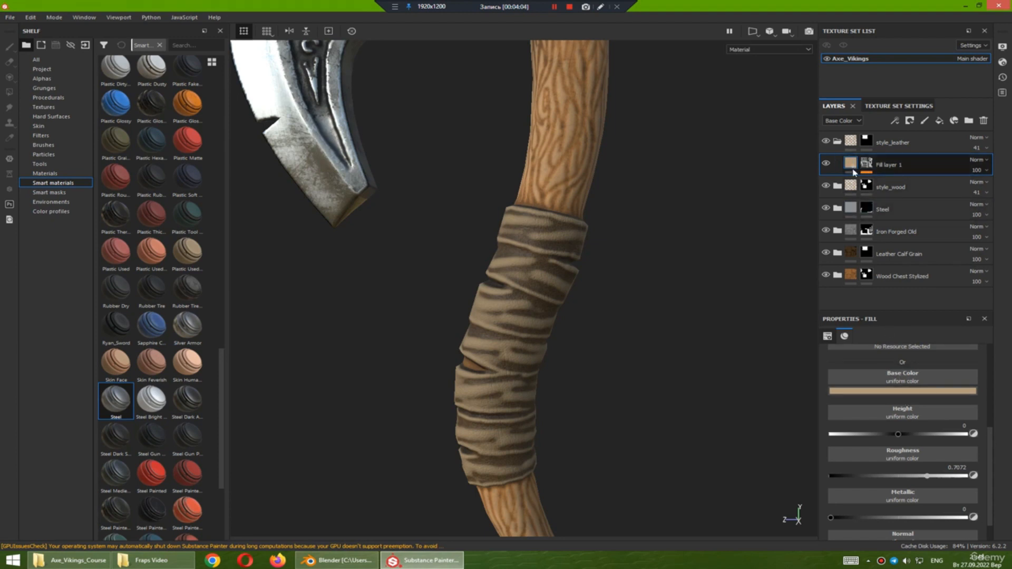
pyautogui.click(908, 391)
pyautogui.moveTo(895, 445); pyautogui.dragTo(959, 488)
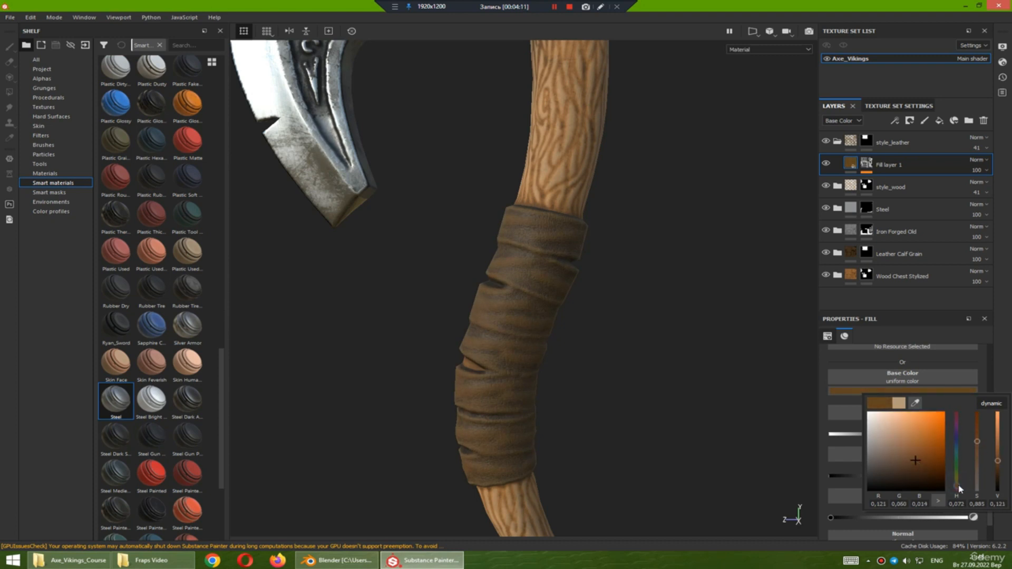
pyautogui.moveTo(915, 462); pyautogui.dragTo(893, 452)
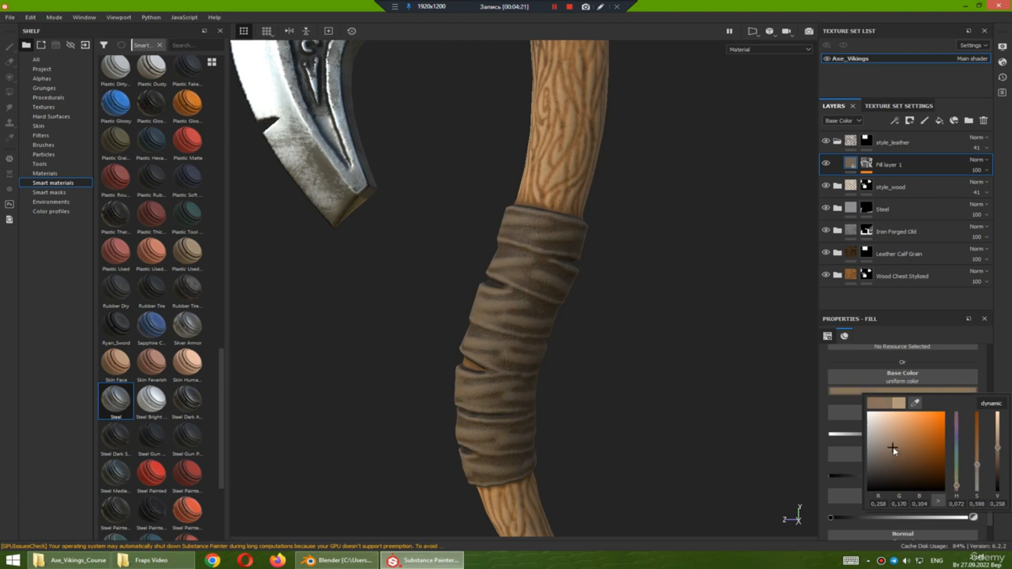
# - Set style_leather's Curvature generator to Global Blur 0.93, Global Balance 0.45 and Global Contrast 0.11
pyautogui.click(868, 163)
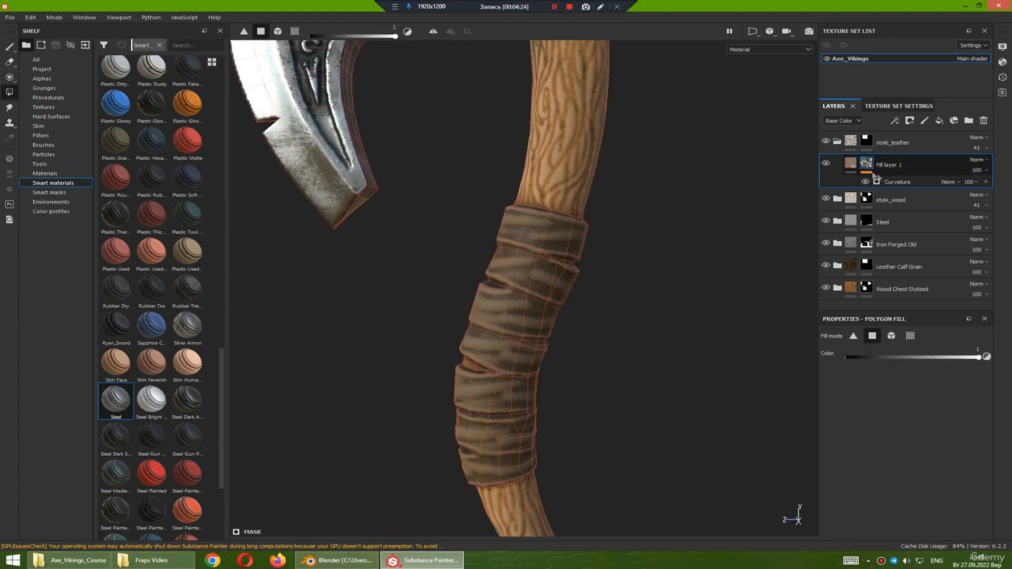
pyautogui.click(891, 183)
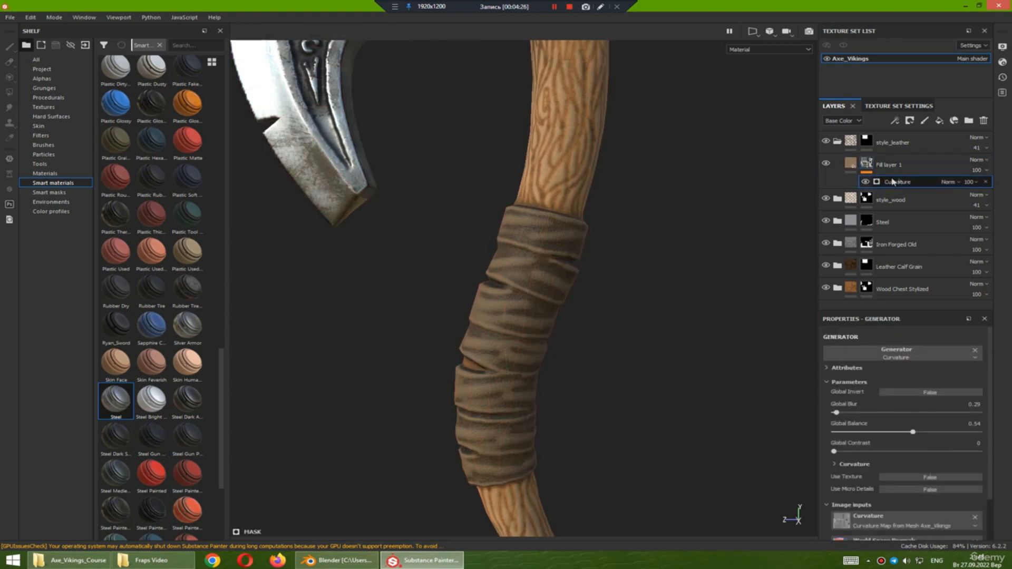
pyautogui.moveTo(912, 432)
pyautogui.mouseDown()
pyautogui.moveTo(882, 435)
pyautogui.moveTo(952, 436)
pyautogui.moveTo(900, 437)
pyautogui.mouseUp()
pyautogui.moveTo(836, 413); pyautogui.dragTo(850, 416)
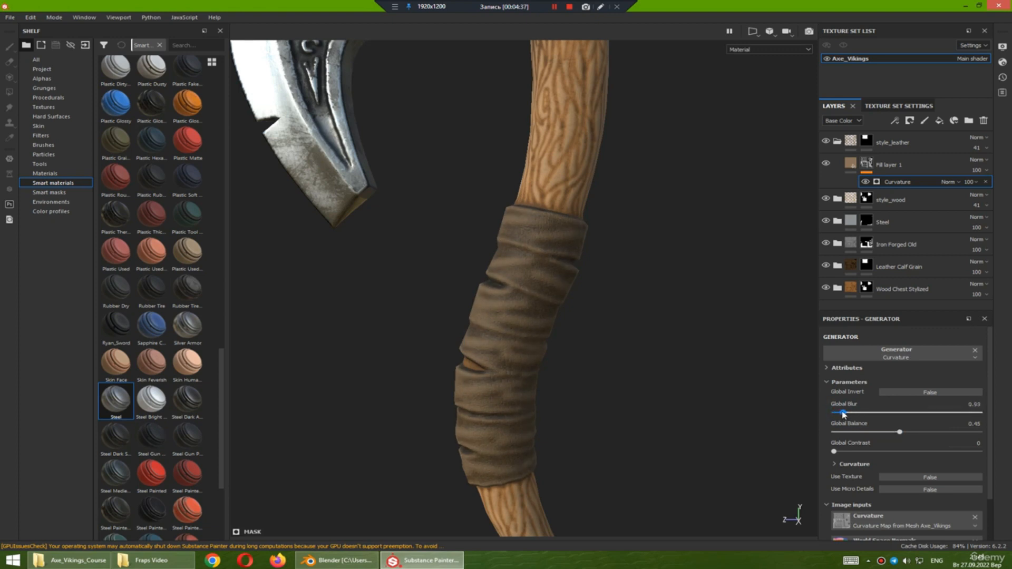
pyautogui.moveTo(833, 452)
pyautogui.mouseDown()
pyautogui.moveTo(896, 452)
pyautogui.moveTo(850, 454)
pyautogui.mouseUp()
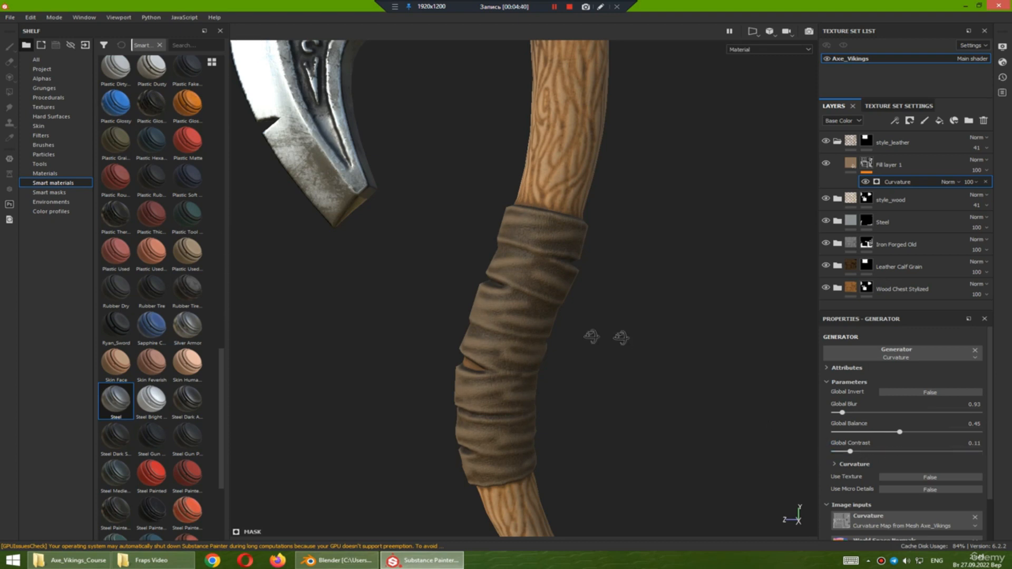
pyautogui.scroll(-5, 648, 330)
pyautogui.scroll(5, 558, 348)
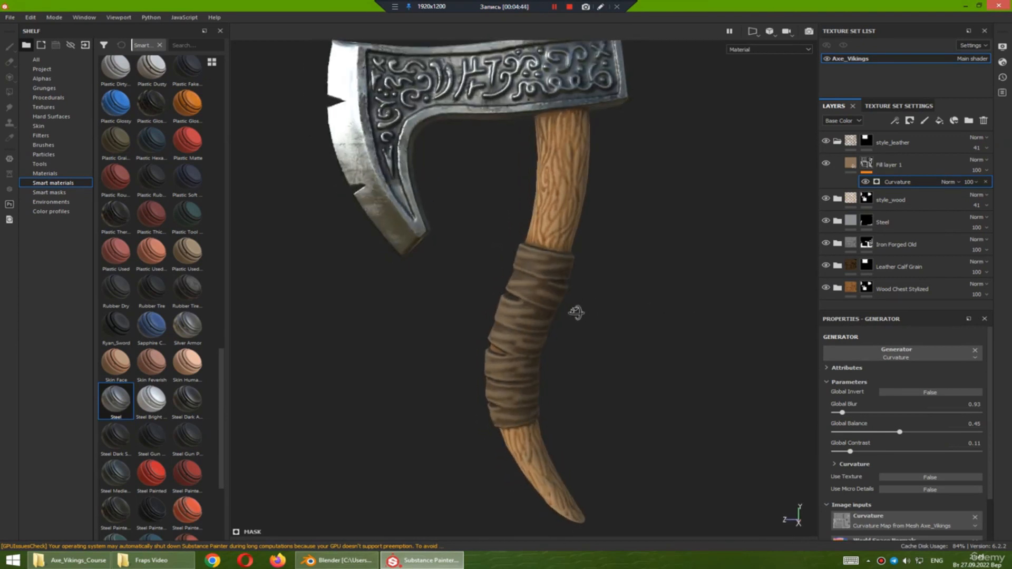
# - Change the base color of Fill layer 1 in style_wood to a warmer tan with RGB 0.466, 0.301, 0.133
pyautogui.click(837, 144)
pyautogui.click(837, 165)
pyautogui.click(890, 187)
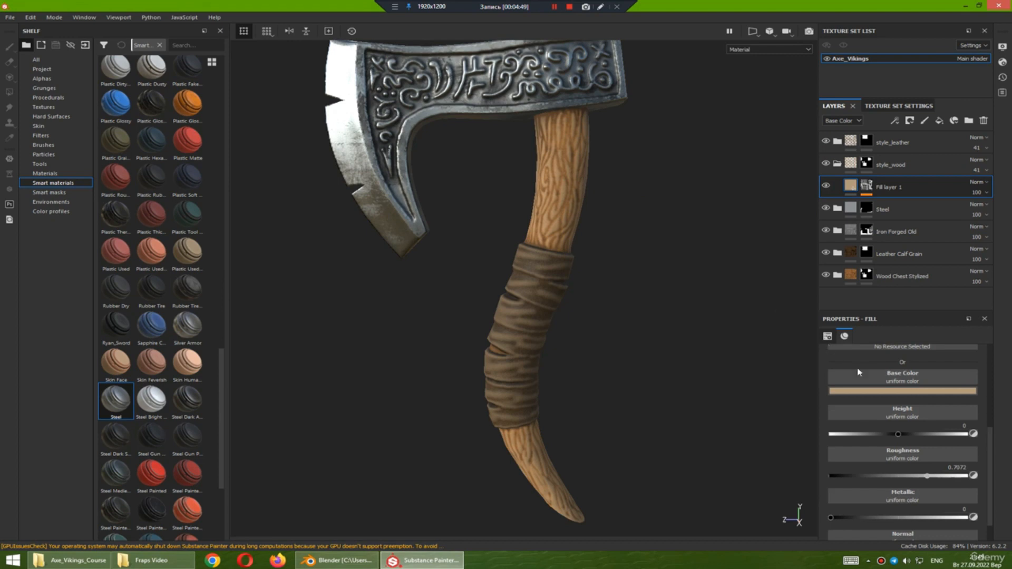
pyautogui.click(889, 391)
pyautogui.moveTo(891, 434)
pyautogui.mouseDown()
pyautogui.moveTo(896, 444)
pyautogui.moveTo(901, 436)
pyautogui.mouseUp()
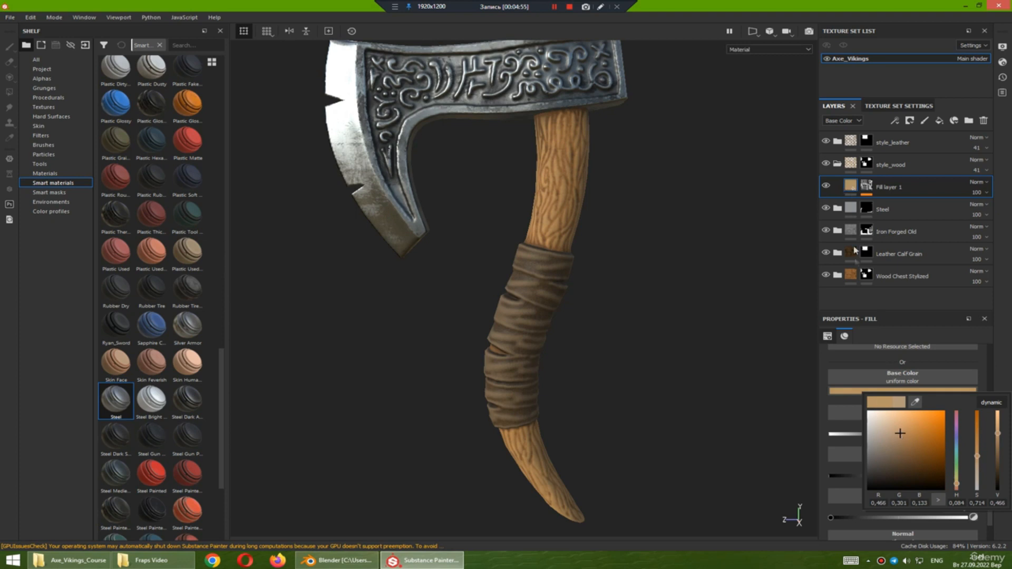
# - Give the Base layer inside the Wood Chest Stylized folder a darker, more saturated orange-brown base color
pyautogui.click(842, 280)
pyautogui.click(838, 275)
pyautogui.scroll(-5, 846, 285)
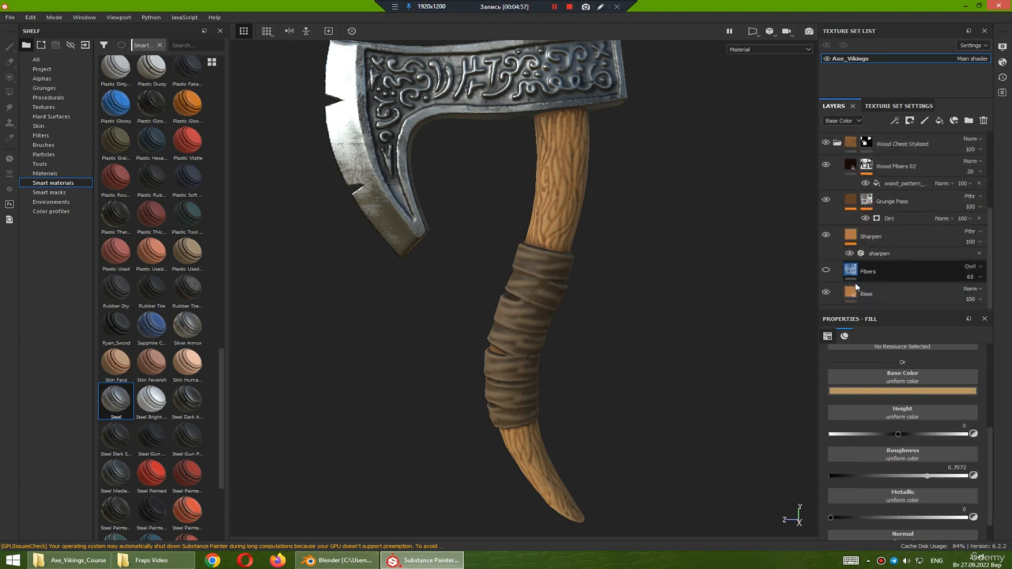
pyautogui.click(849, 294)
pyautogui.click(914, 402)
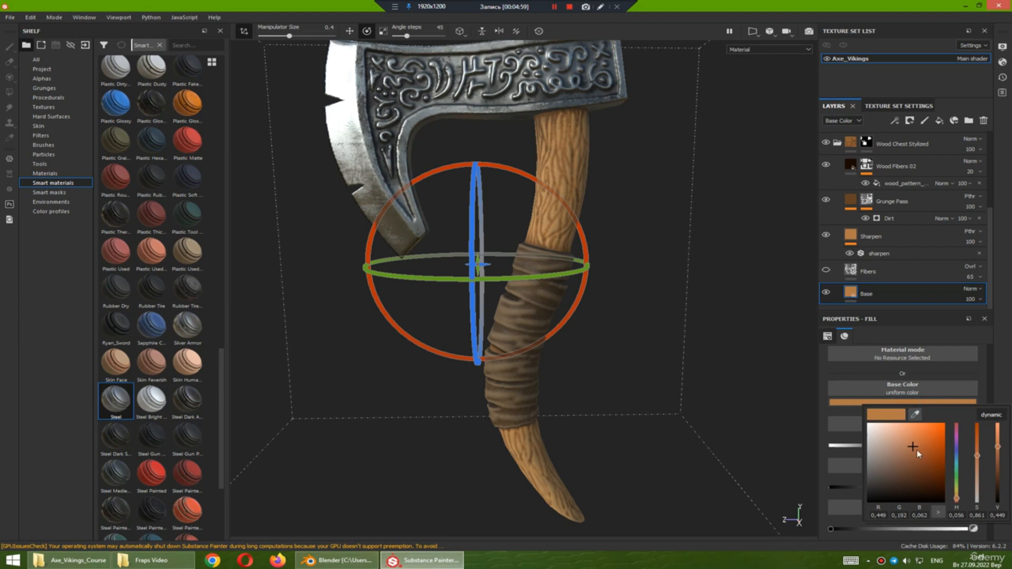
pyautogui.moveTo(913, 448); pyautogui.dragTo(921, 456)
pyautogui.moveTo(615, 304)
pyautogui.keyDown('alt'); pyautogui.mouseDown()
pyautogui.moveTo(625, 300)
pyautogui.moveTo(601, 305)
pyautogui.moveTo(624, 304)
pyautogui.mouseUp(); pyautogui.keyUp('alt')
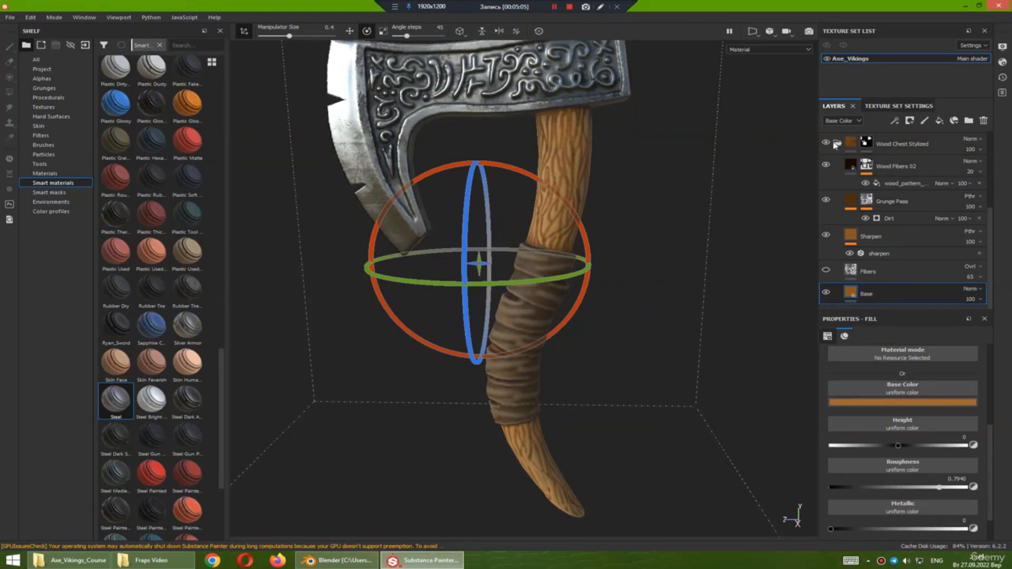
# - Reduce the style_leather folder's opacity to 31 and the style_wood folder's opacity to 22
pyautogui.click(836, 143)
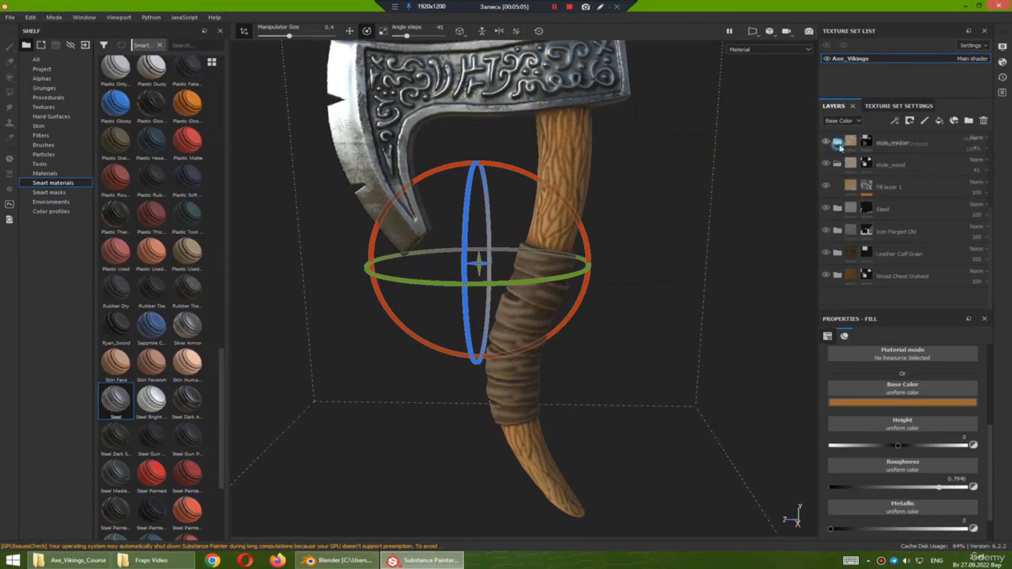
pyautogui.click(977, 148)
pyautogui.moveTo(979, 164)
pyautogui.mouseDown()
pyautogui.moveTo(970, 167)
pyautogui.moveTo(982, 170)
pyautogui.mouseUp()
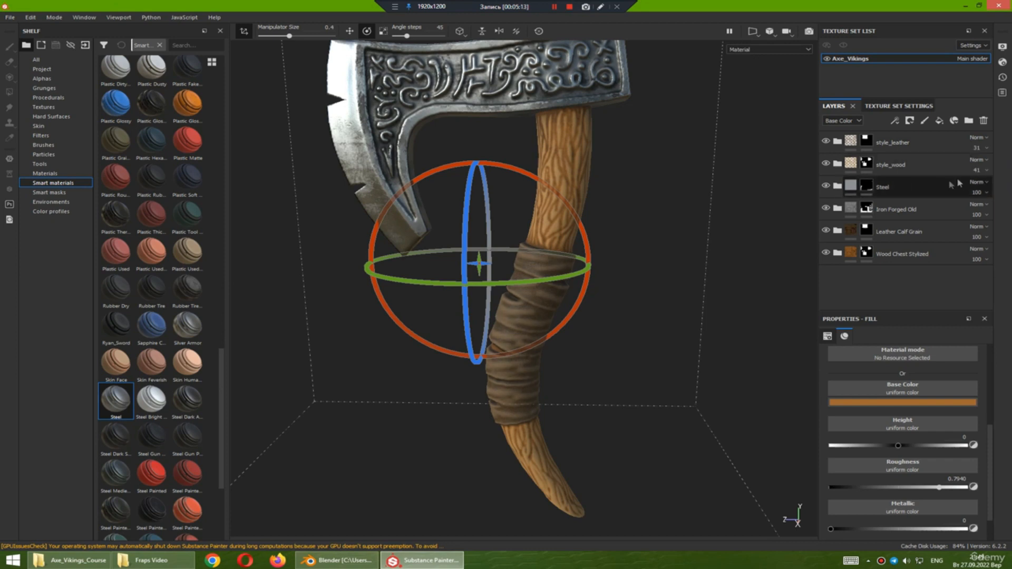
pyautogui.click(975, 171)
pyautogui.moveTo(982, 185); pyautogui.dragTo(970, 187)
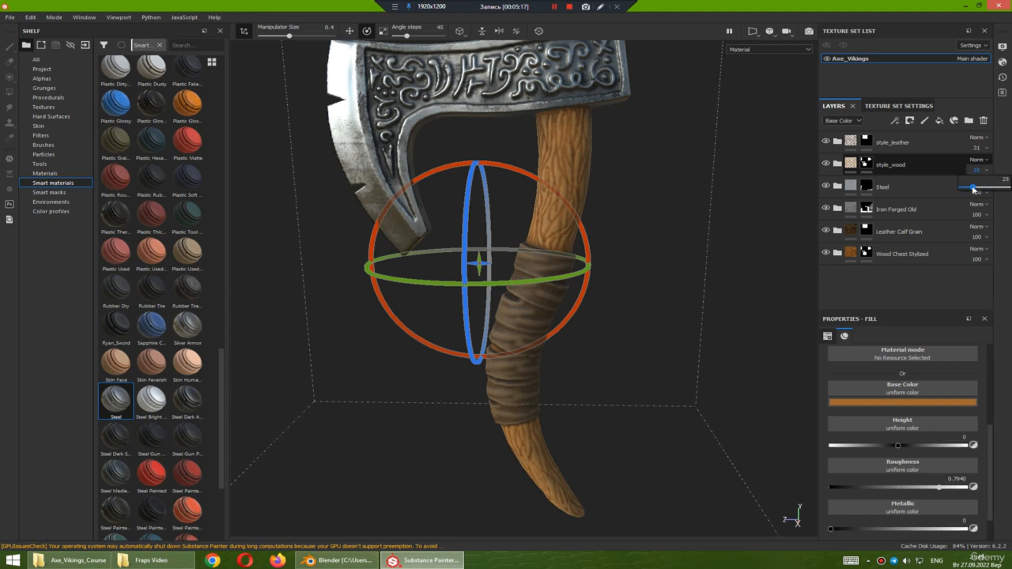
pyautogui.keyDown('alt'); pyautogui.moveTo(632, 257); pyautogui.dragTo(637, 248); pyautogui.keyUp('alt')
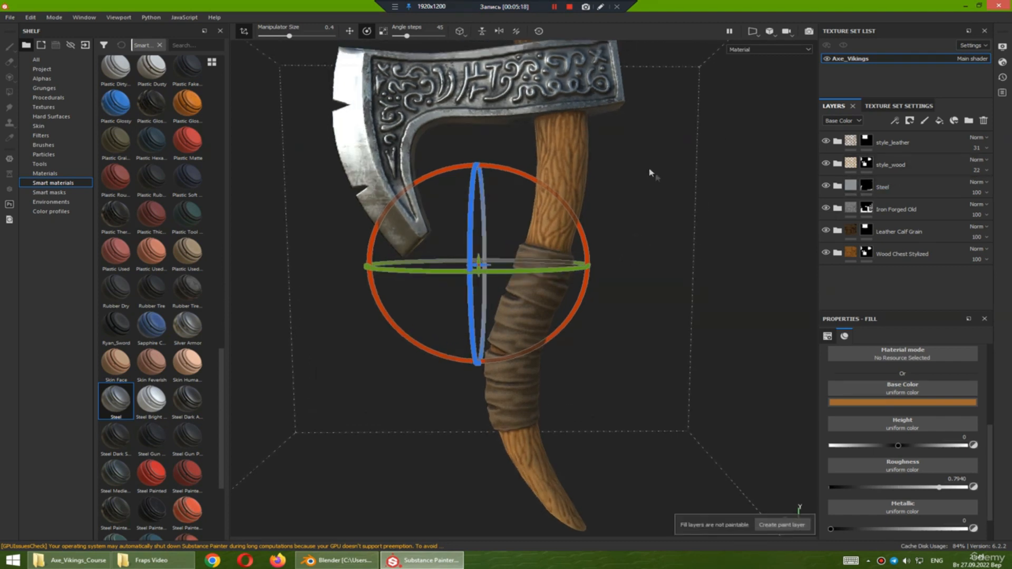
pyautogui.click(854, 166)
pyautogui.keyDown('alt'); pyautogui.moveTo(622, 209); pyautogui.dragTo(458, 275); pyautogui.keyUp('alt')
pyautogui.keyDown('alt'); pyautogui.moveTo(458, 275); pyautogui.dragTo(533, 261, button='middle'); pyautogui.keyUp('alt')
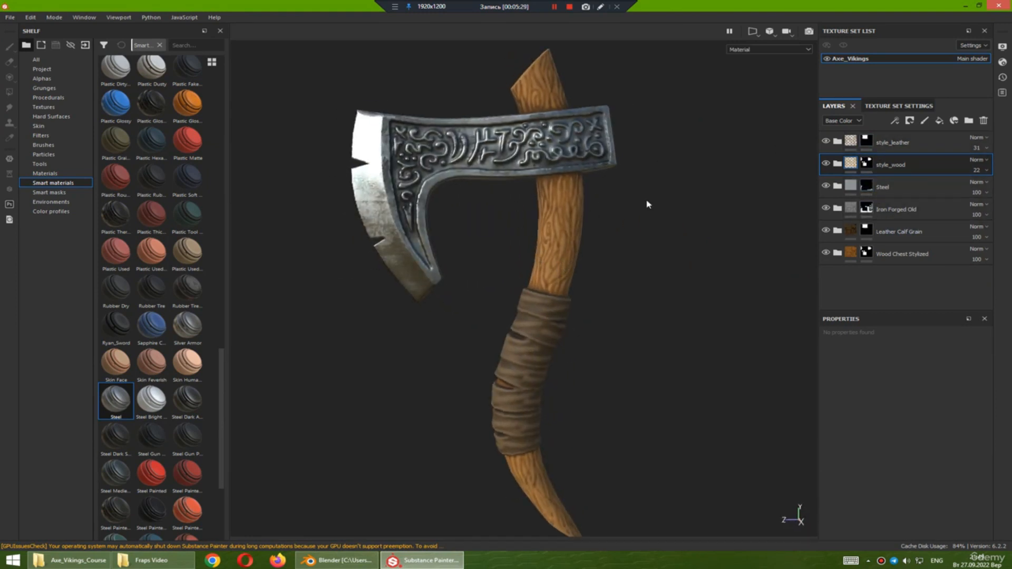
# - Switch to Blender, hide the Handle_HP mesh, show Viking_Axe_LP and select it with its material settings open
pyautogui.keyDown('alt'); pyautogui.moveTo(573, 221); pyautogui.dragTo(563, 222); pyautogui.keyUp('alt')
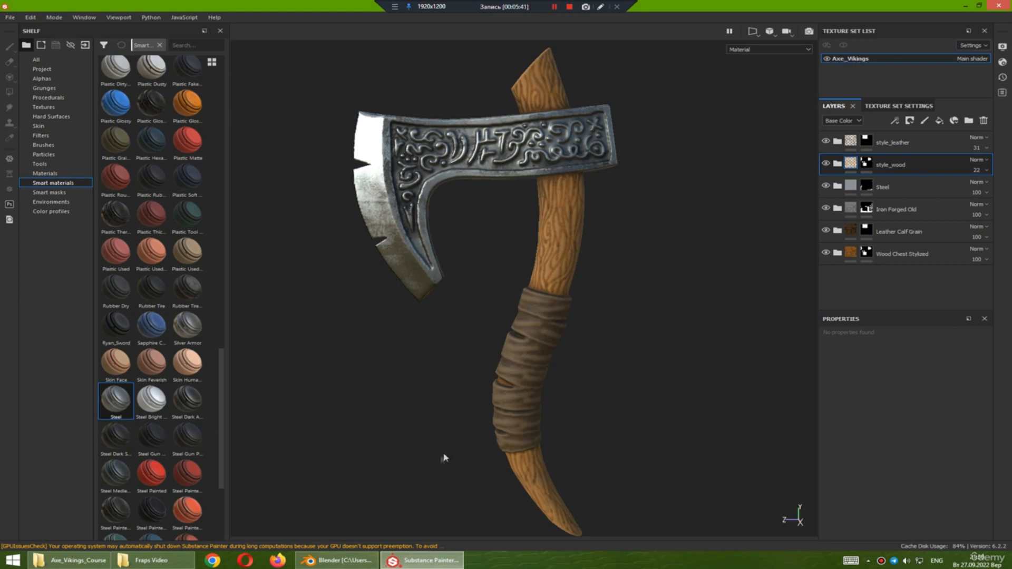
pyautogui.click(357, 560)
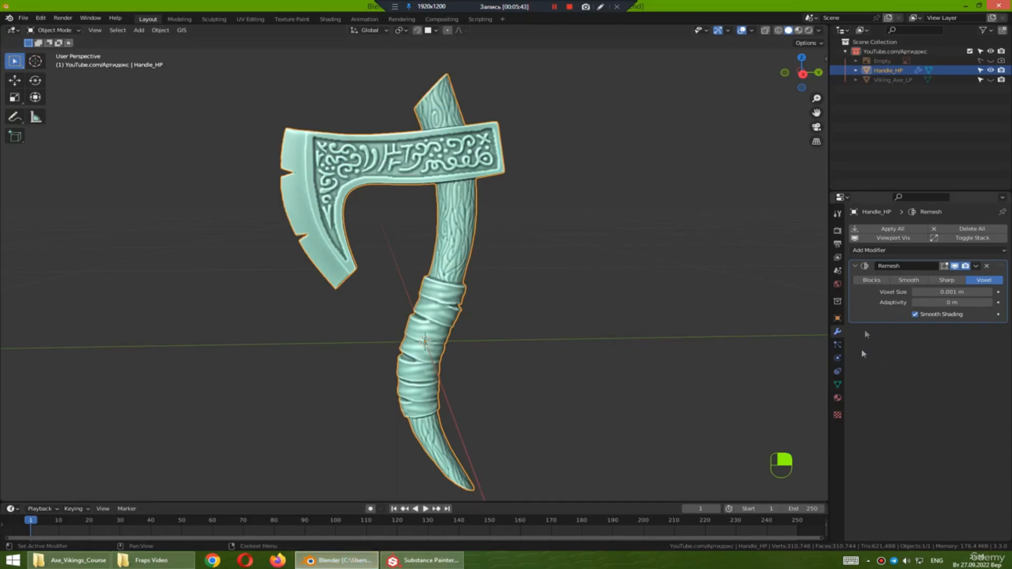
pyautogui.click(837, 398)
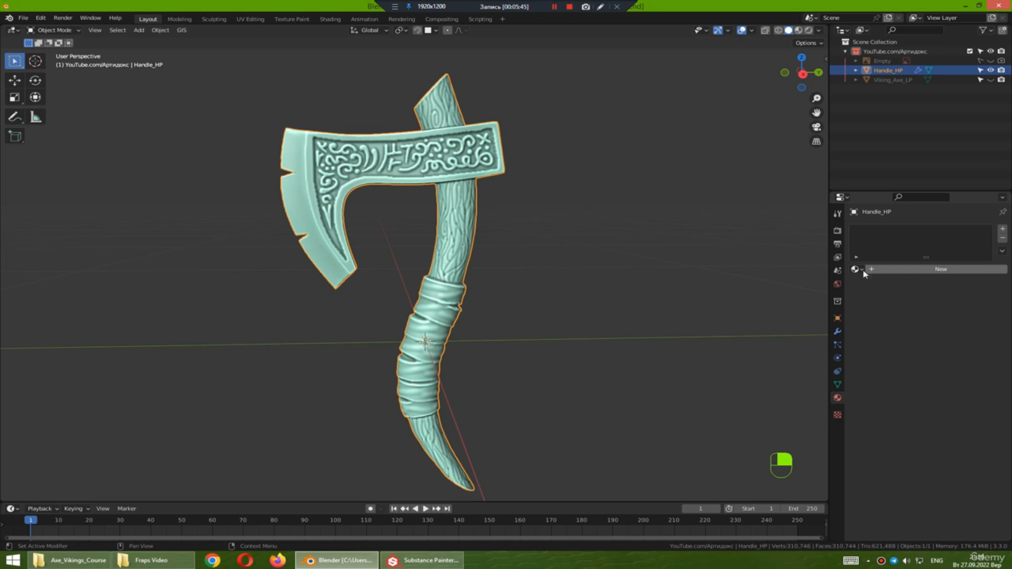
pyautogui.click(990, 70)
pyautogui.click(990, 79)
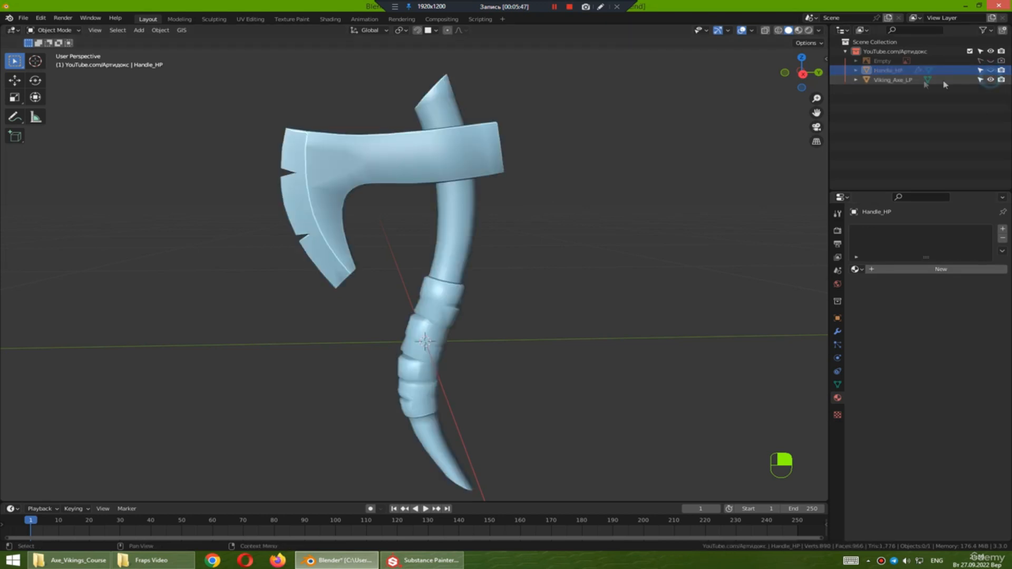
pyautogui.click(896, 79)
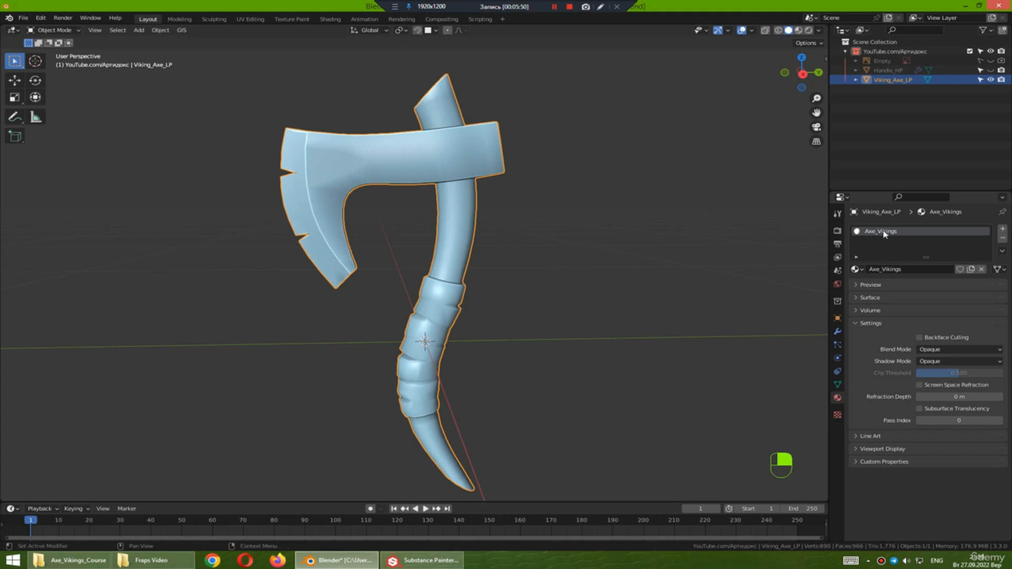
# - Switch to Substance Painter and set the texture export's output directory to the Axe_Vikings_Course folder on the desktop
pyautogui.click(424, 560)
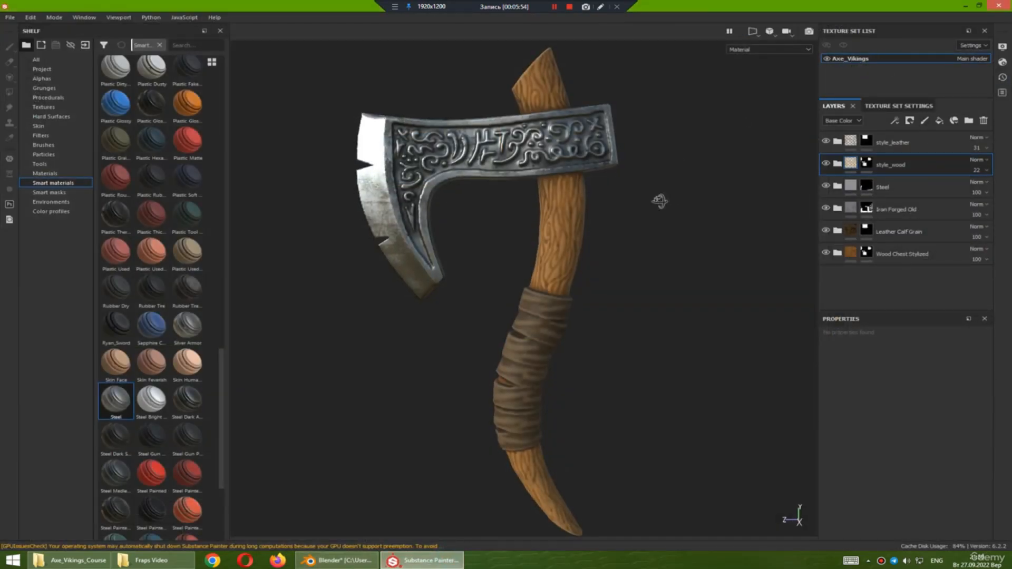
pyautogui.click(11, 17)
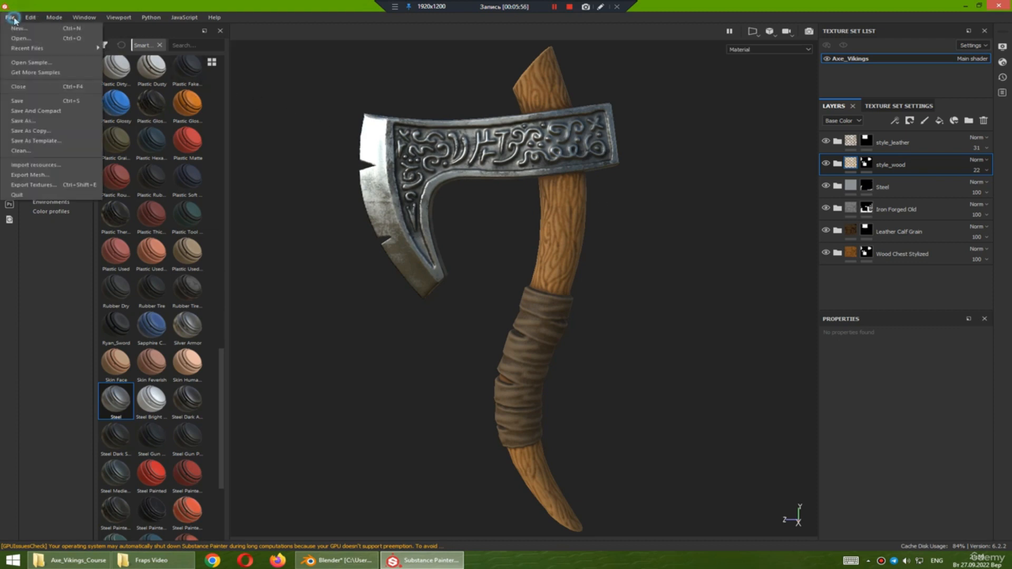
pyautogui.click(38, 187)
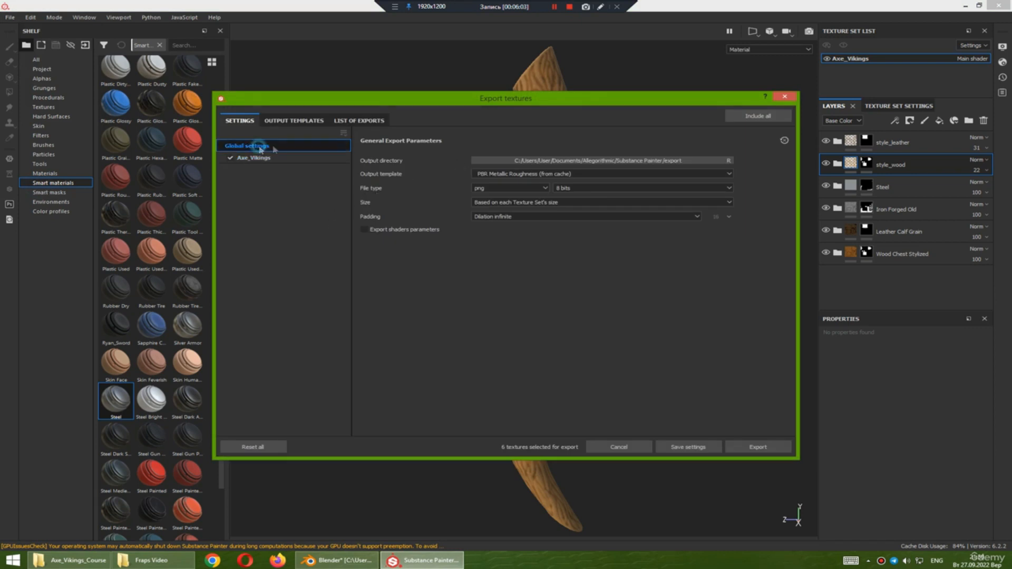
pyautogui.click(577, 160)
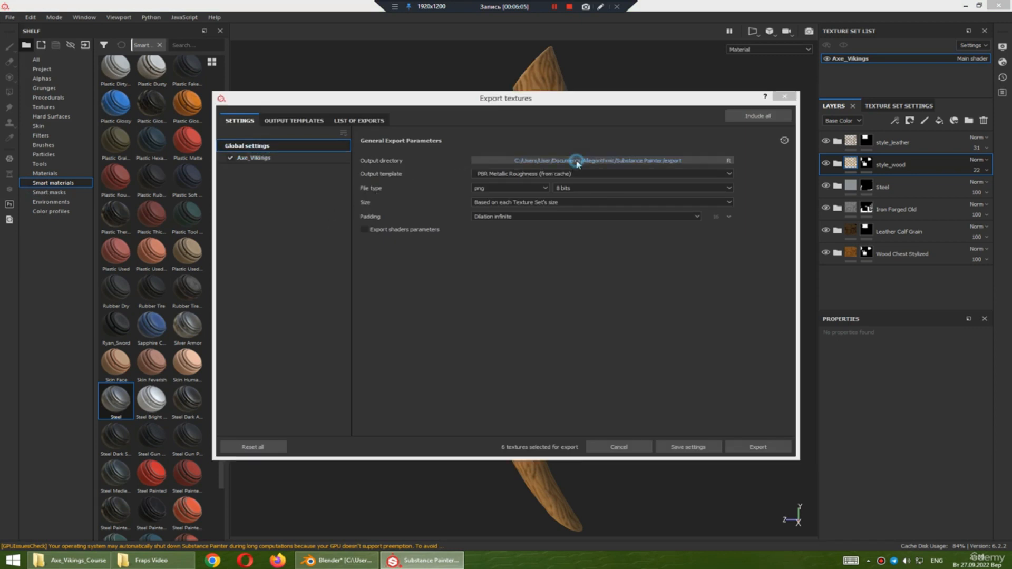
pyautogui.click(279, 227)
pyautogui.doubleClick(411, 205)
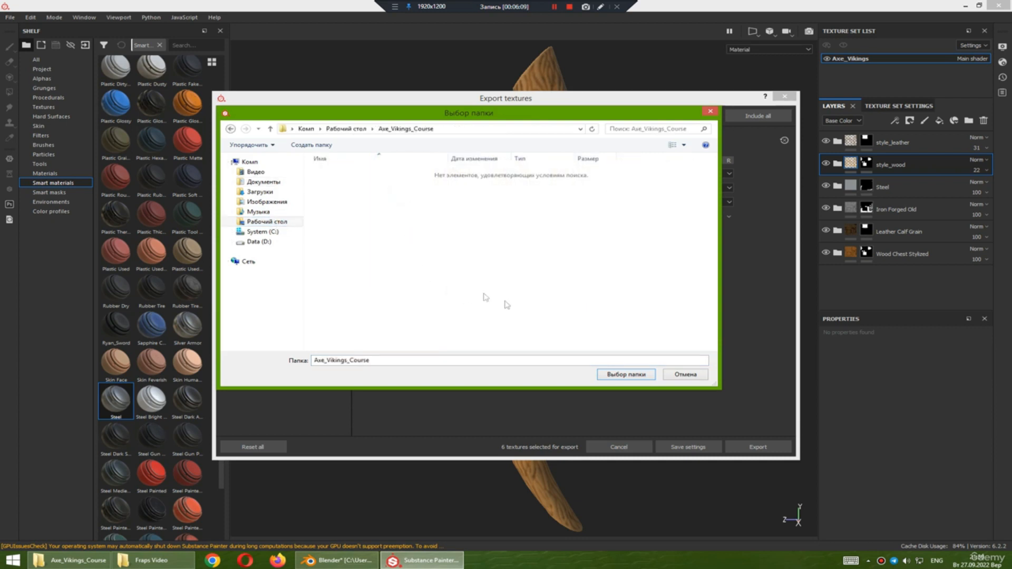
pyautogui.click(620, 375)
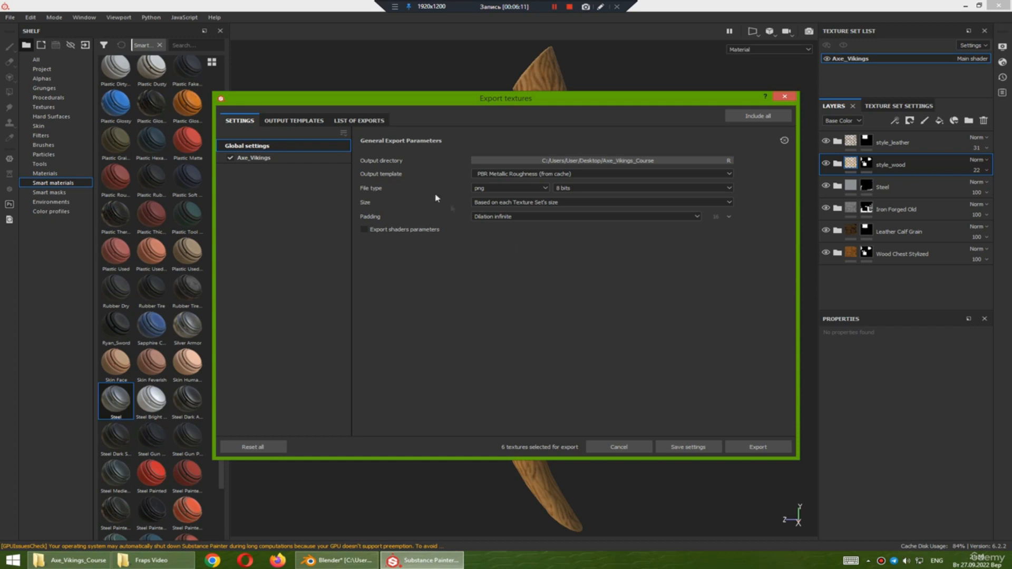
# - Choose PBR Metallic Roughness (from cache) as the output template for the texture export
pyautogui.click(500, 175)
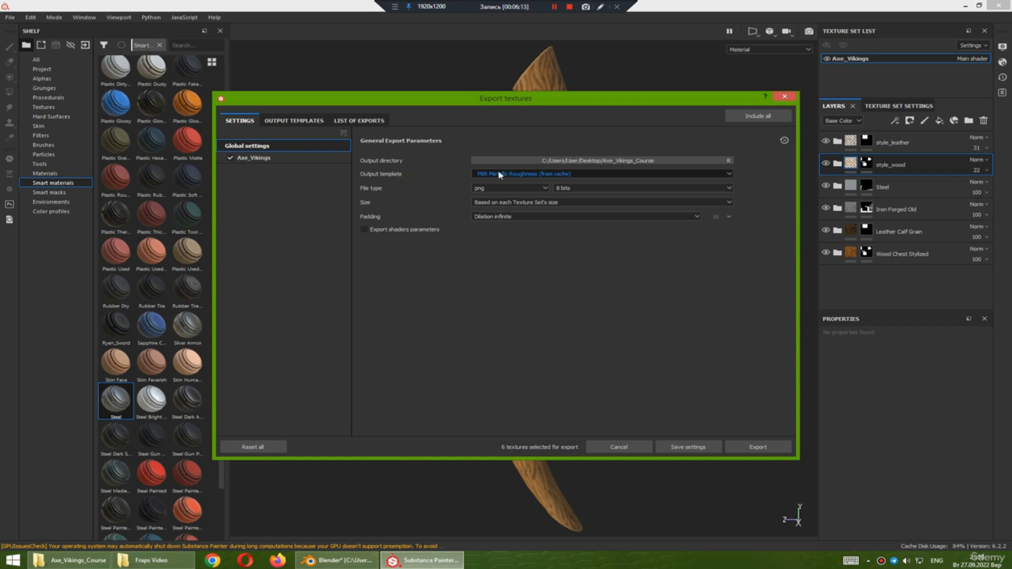
pyautogui.click(519, 176)
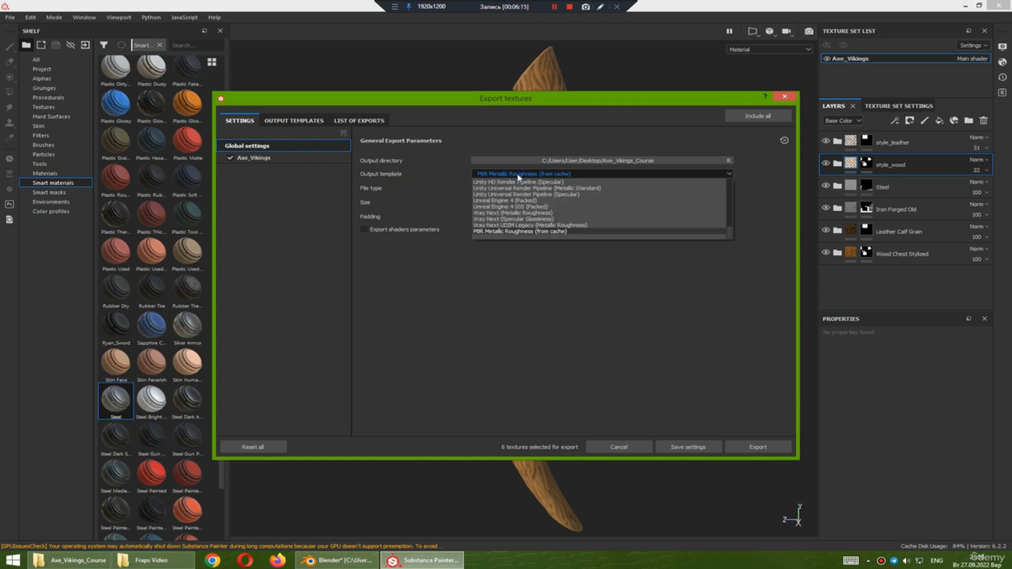
pyautogui.click(515, 233)
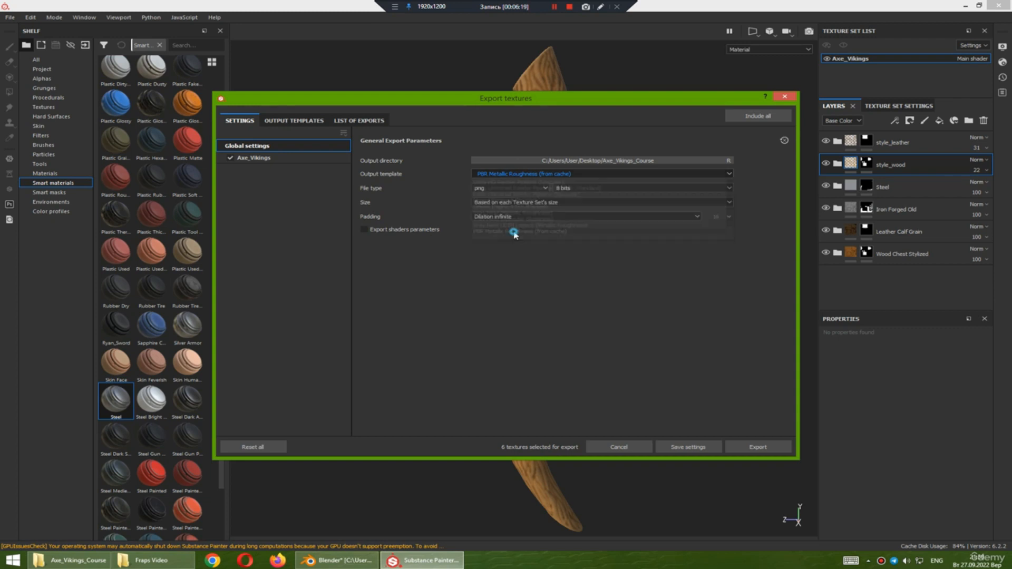
pyautogui.click(548, 176)
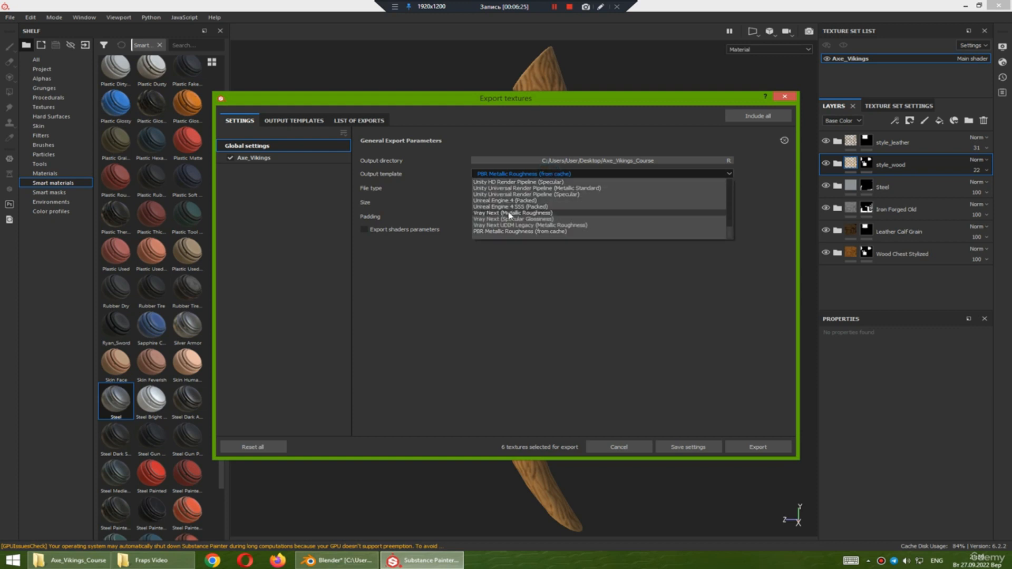
pyautogui.click(518, 259)
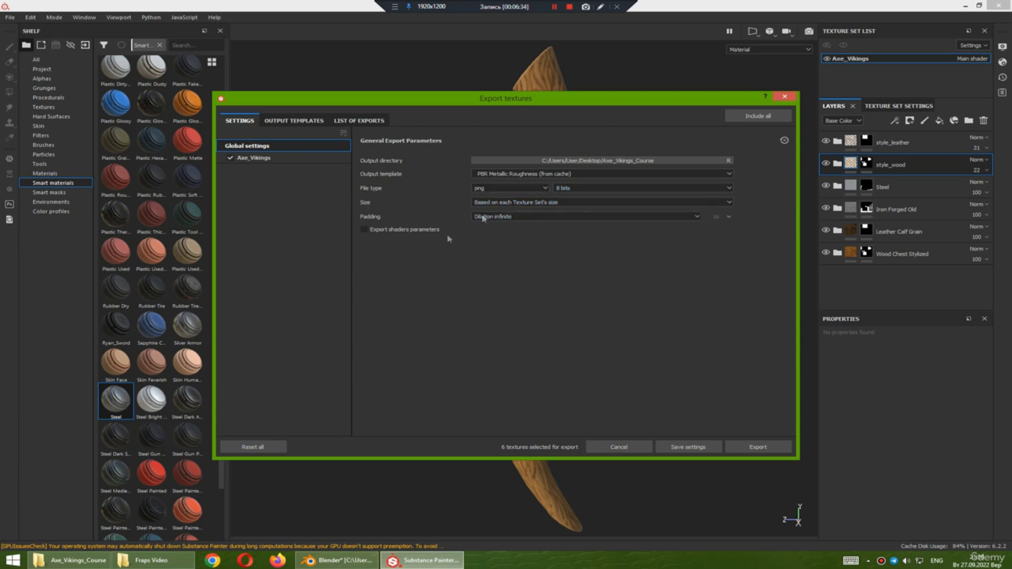
# - Exclude the Height and Emissive maps from the Axe_Vikings texture set, export the remaining maps and close the export dialog
pyautogui.click(261, 158)
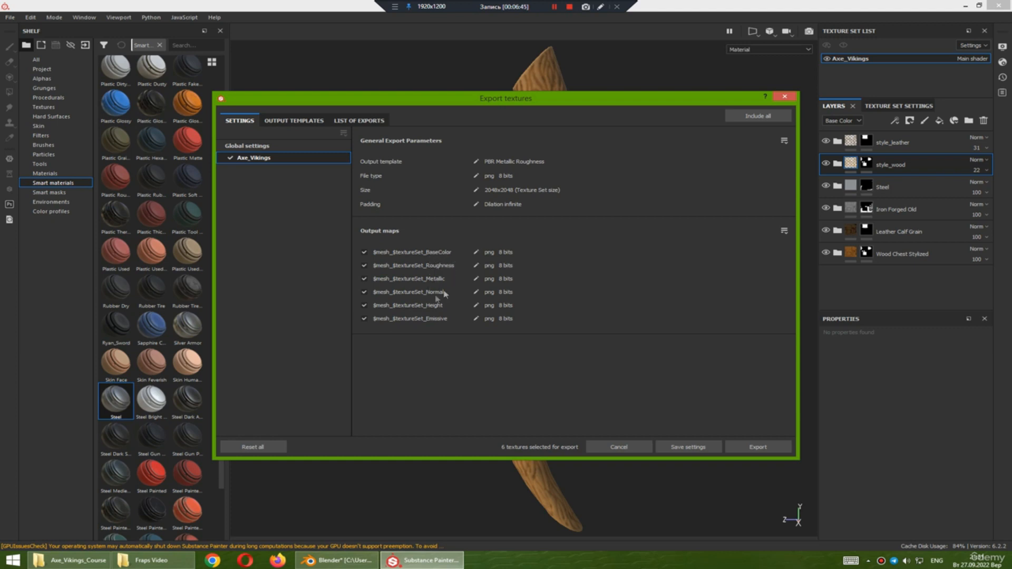
pyautogui.click(363, 305)
pyautogui.click(363, 318)
pyautogui.click(759, 444)
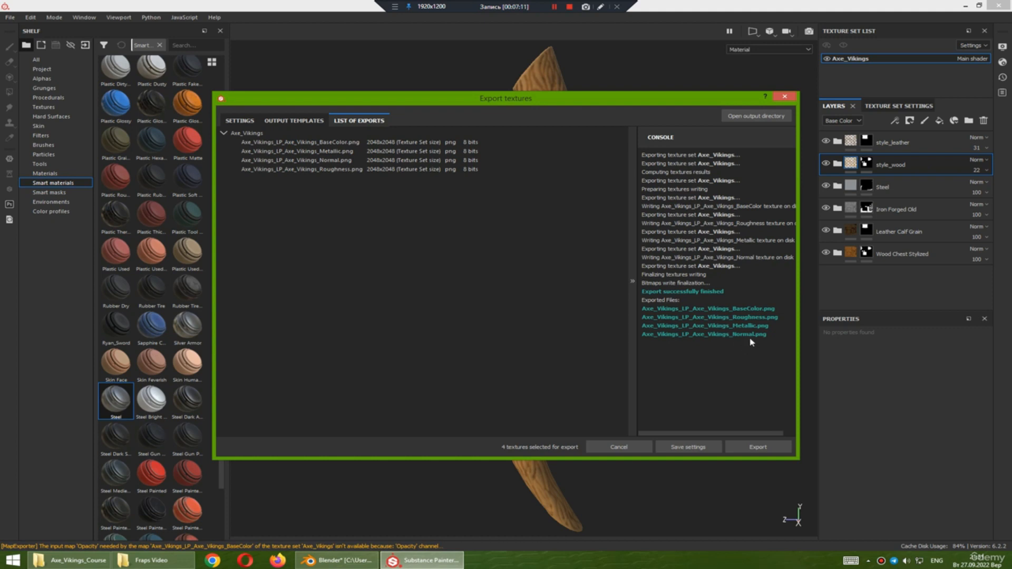
pyautogui.click(785, 97)
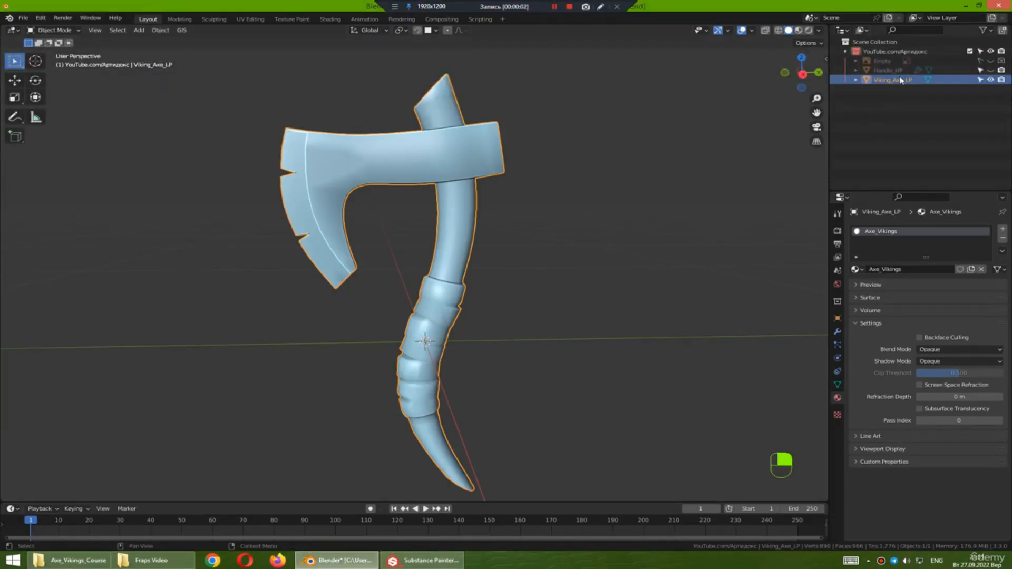
# - In Blender, disable Handle_HP in renders, toggle Viking_Axe_LP's visibility to check it, and select Viking_Axe_LP again
pyautogui.click(1001, 70)
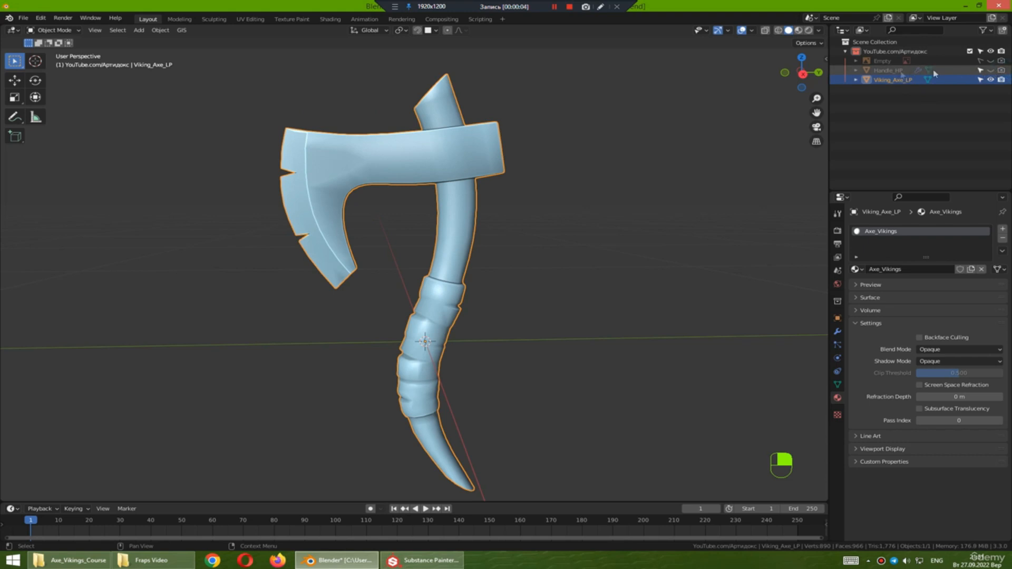
pyautogui.click(990, 81)
pyautogui.click(990, 81)
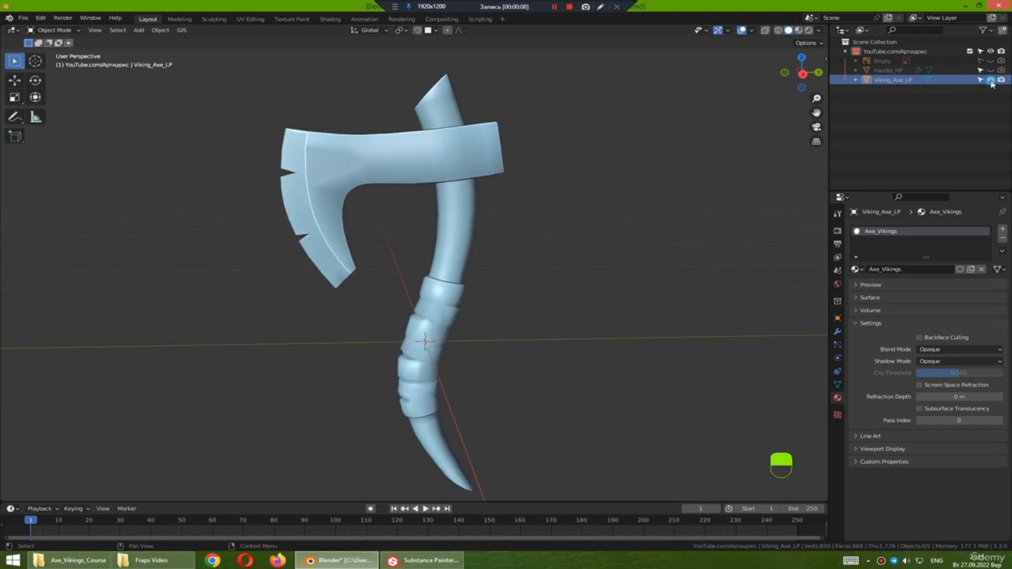
pyautogui.click(899, 80)
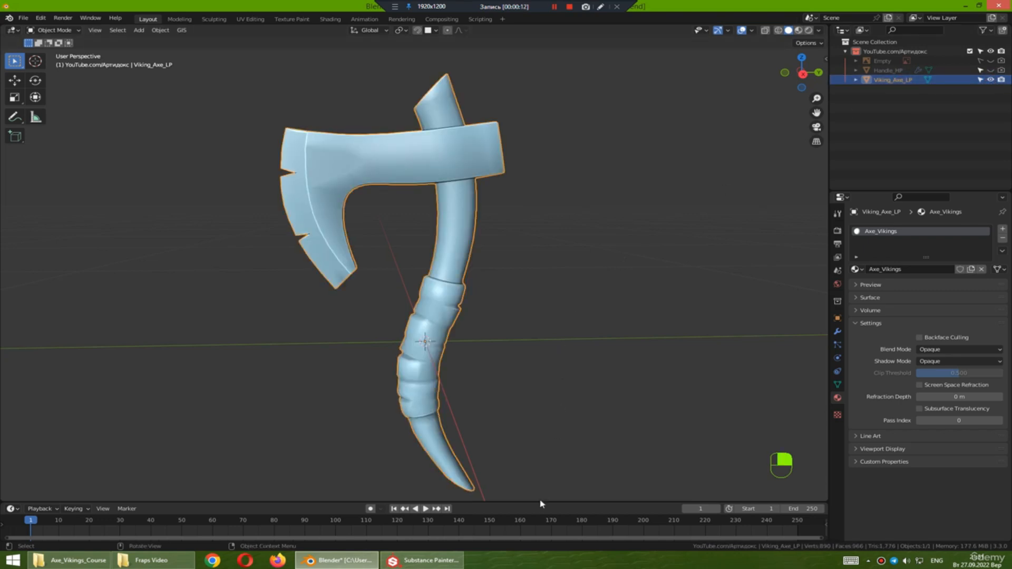
pyautogui.moveTo(196, 502); pyautogui.dragTo(234, 305)
pyautogui.moveTo(347, 305); pyautogui.dragTo(354, 338)
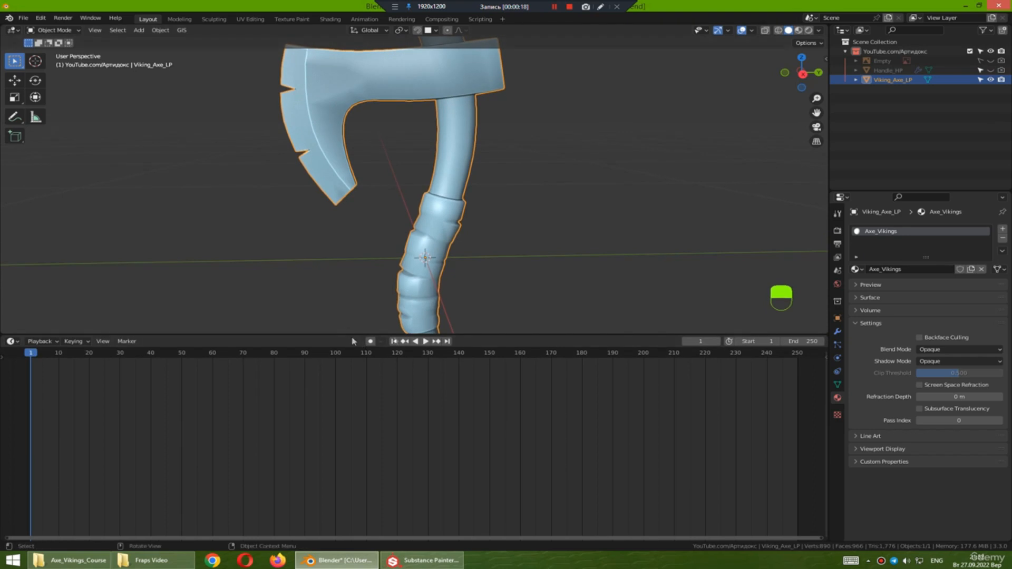
pyautogui.moveTo(190, 336); pyautogui.dragTo(178, 497)
pyautogui.rightClick(196, 499)
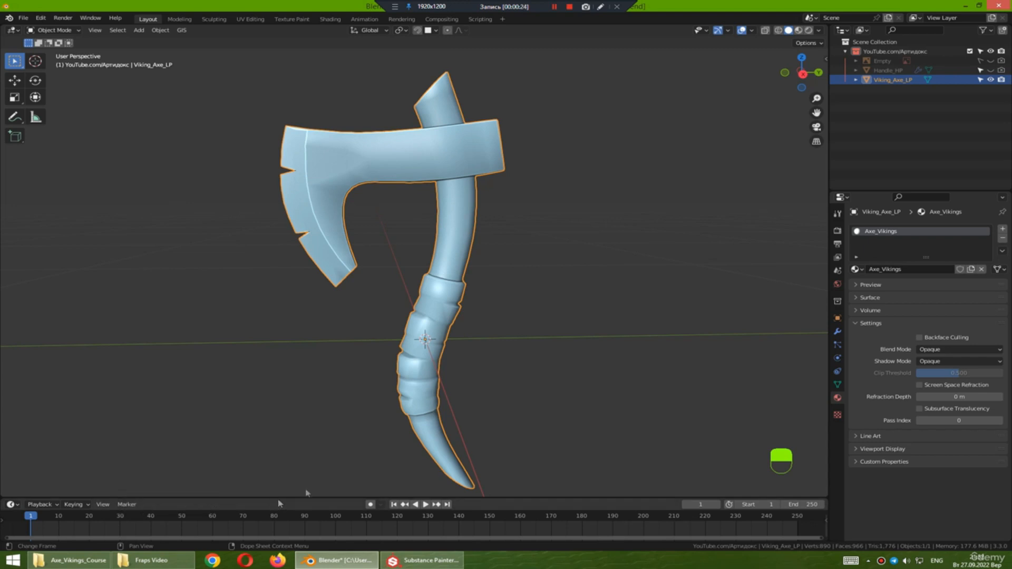
# - Split the 3D viewport horizontally, make the lower area a Shader Editor and enlarge it upward
pyautogui.rightClick(829, 178)
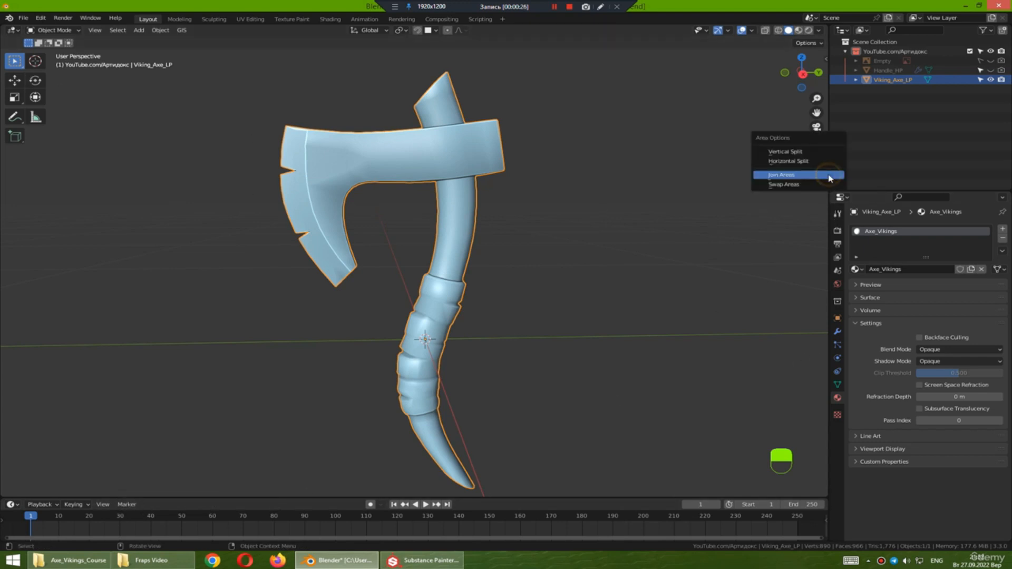
pyautogui.click(796, 161)
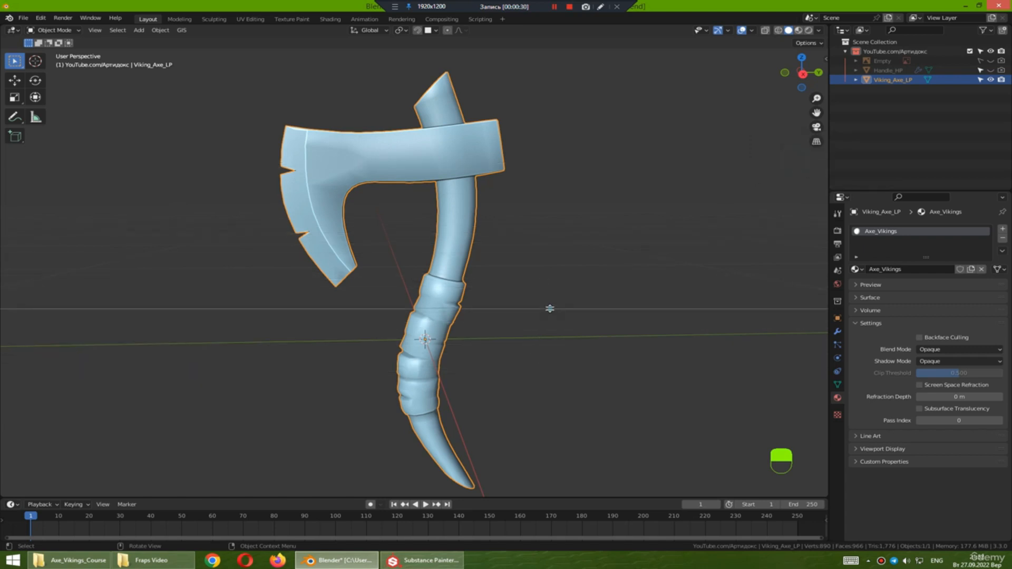
pyautogui.click(549, 308)
pyautogui.click(13, 315)
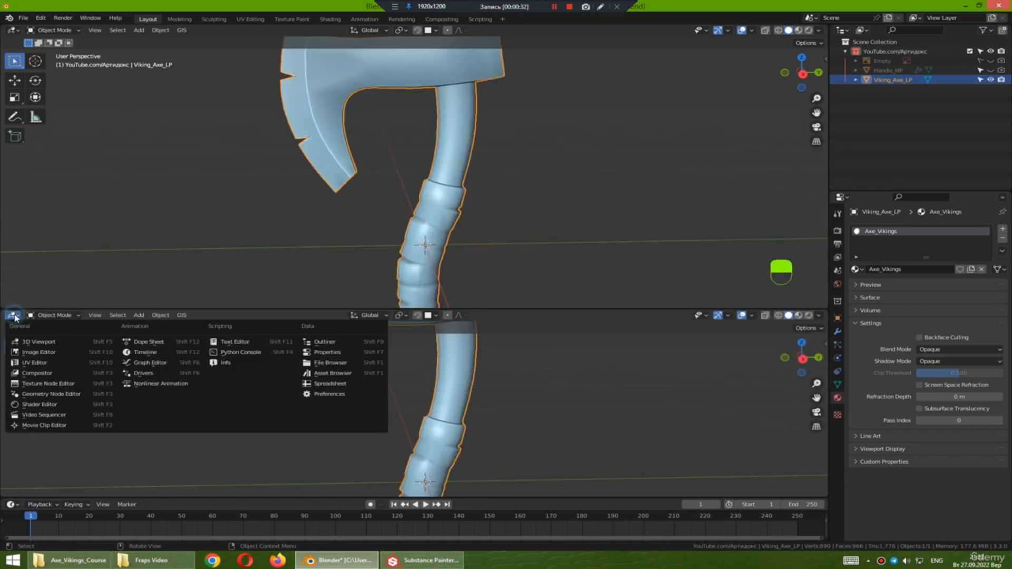
pyautogui.click(33, 404)
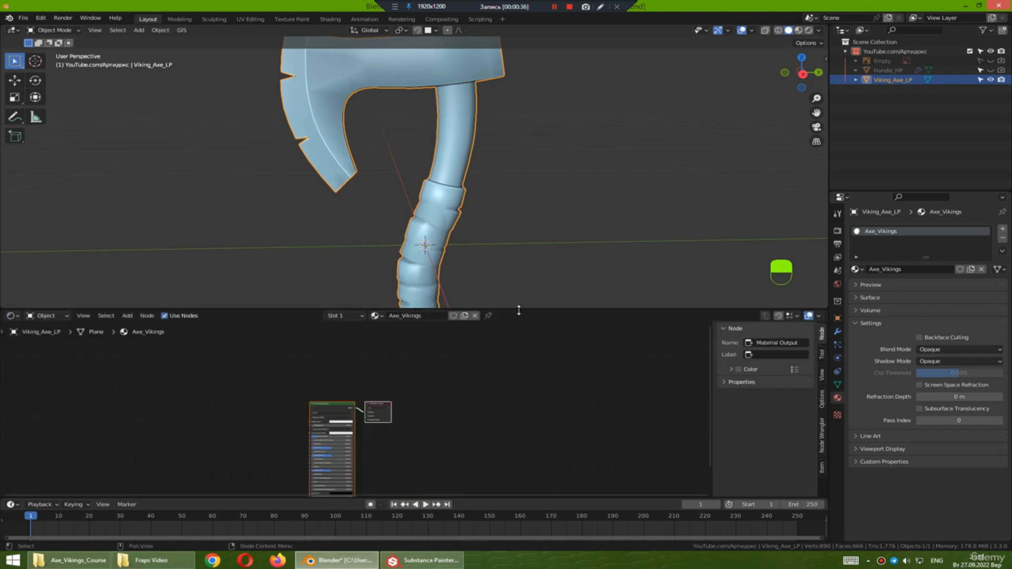
pyautogui.moveTo(517, 305); pyautogui.dragTo(539, 239)
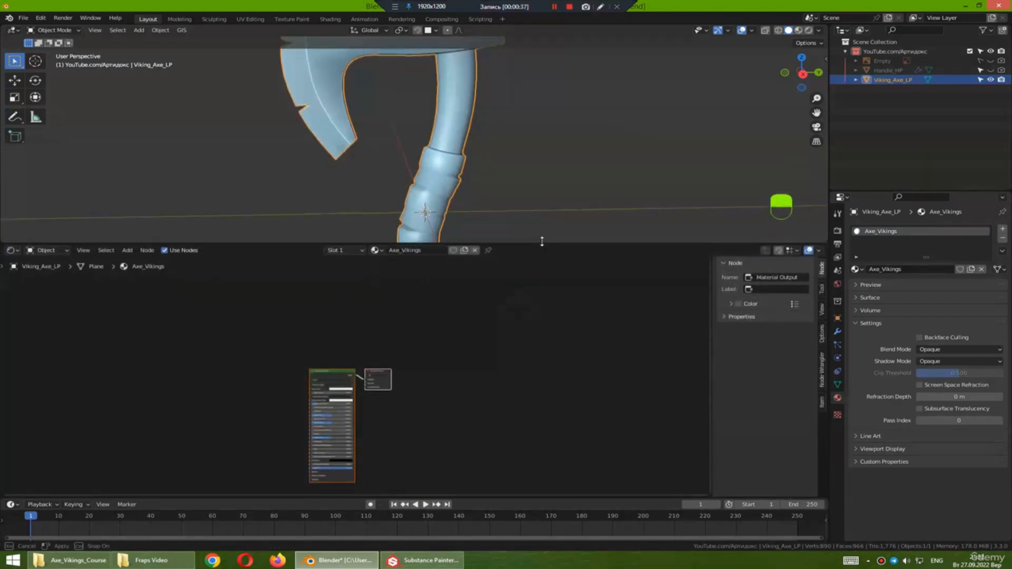
# - Join the timeline area into the Shader Editor so the node area takes over its space
pyautogui.rightClick(501, 498)
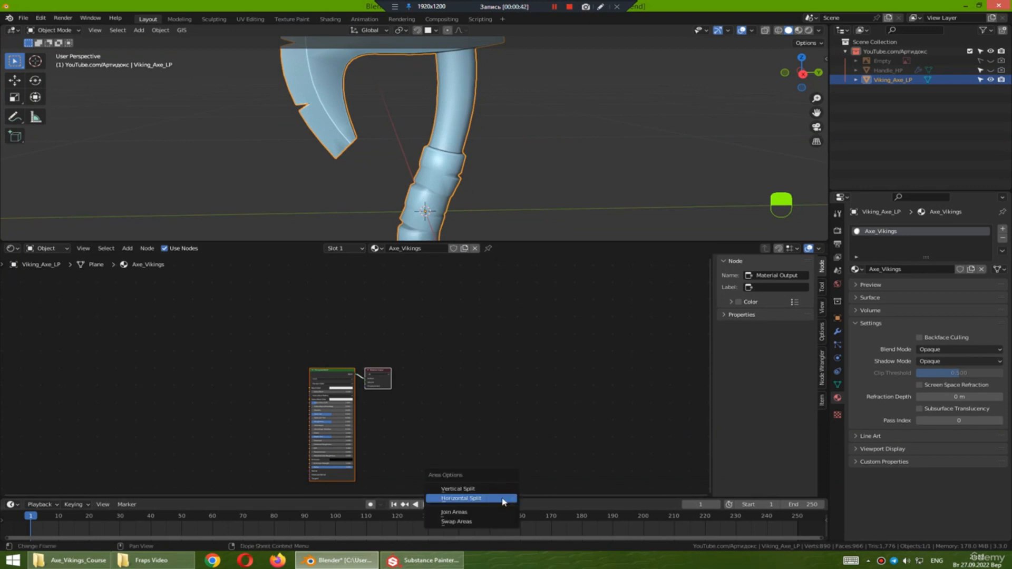
pyautogui.click(482, 512)
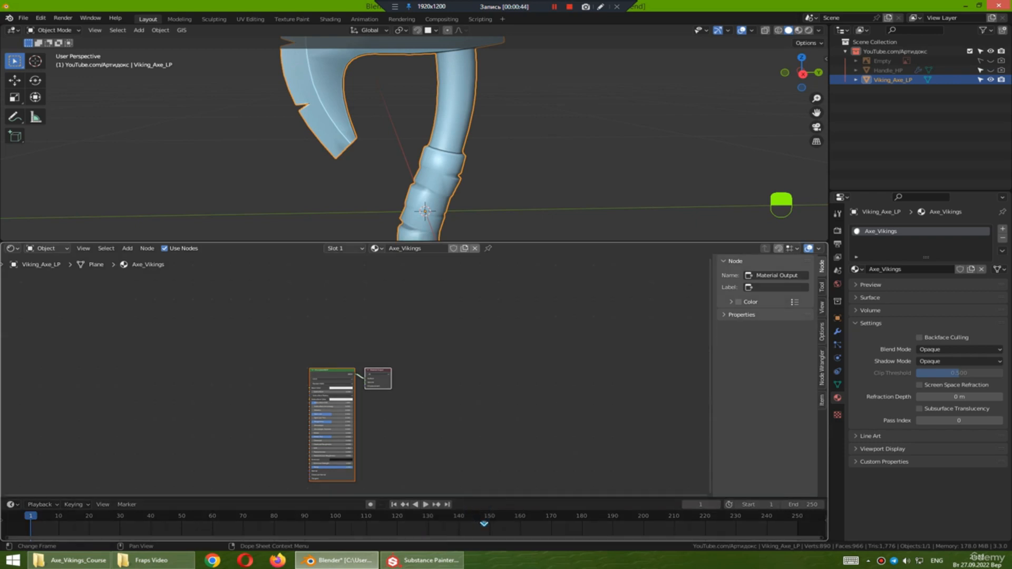
pyautogui.click(483, 524)
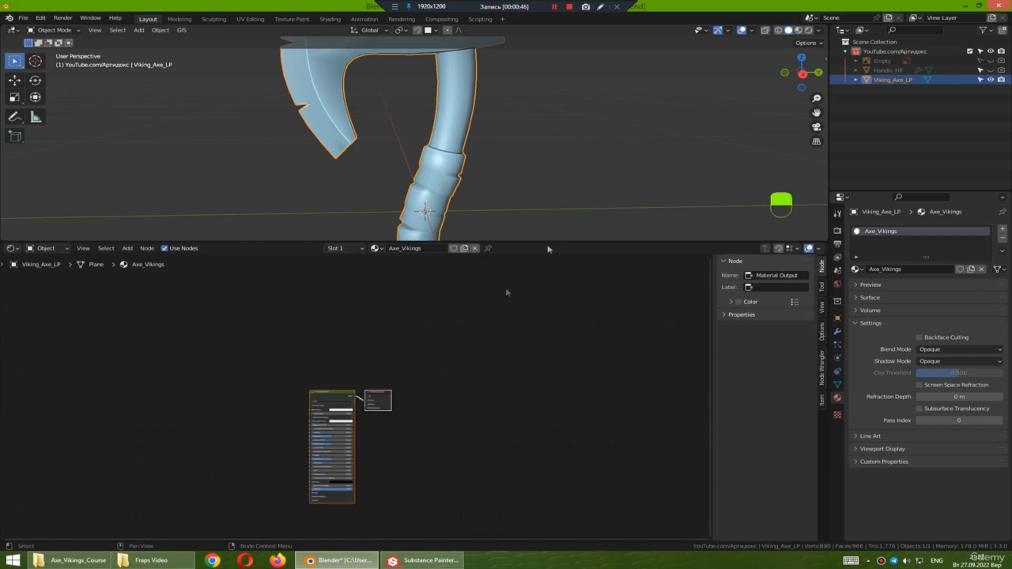
# - Bring the Principled BSDF nodes into close view and set the 3D viewport shading to Rendered
pyautogui.moveTo(430, 404); pyautogui.dragTo(519, 353, button='middle')
pyautogui.scroll(5, 490, 375)
pyautogui.scroll(2, 542, 363)
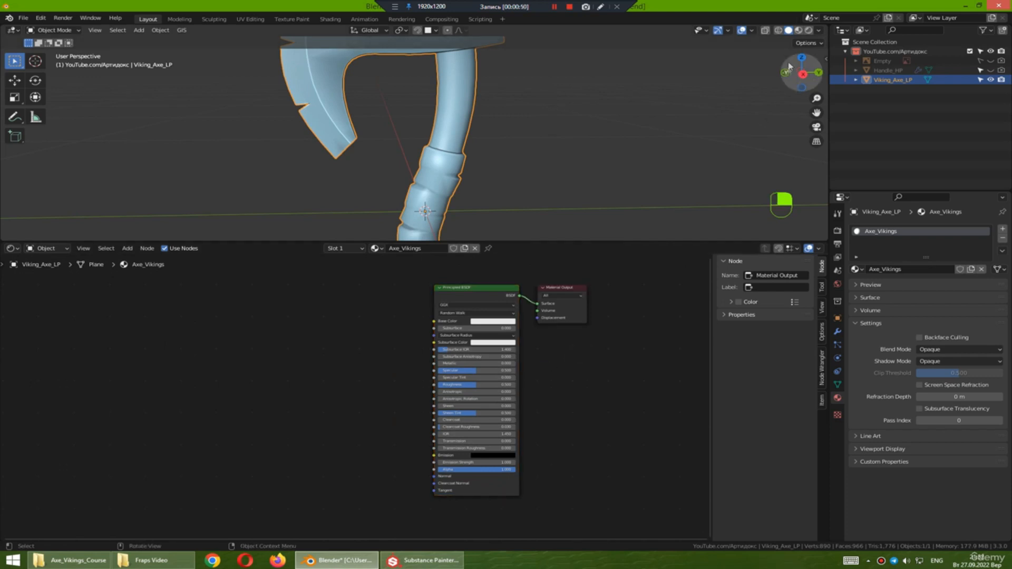
pyautogui.click(799, 30)
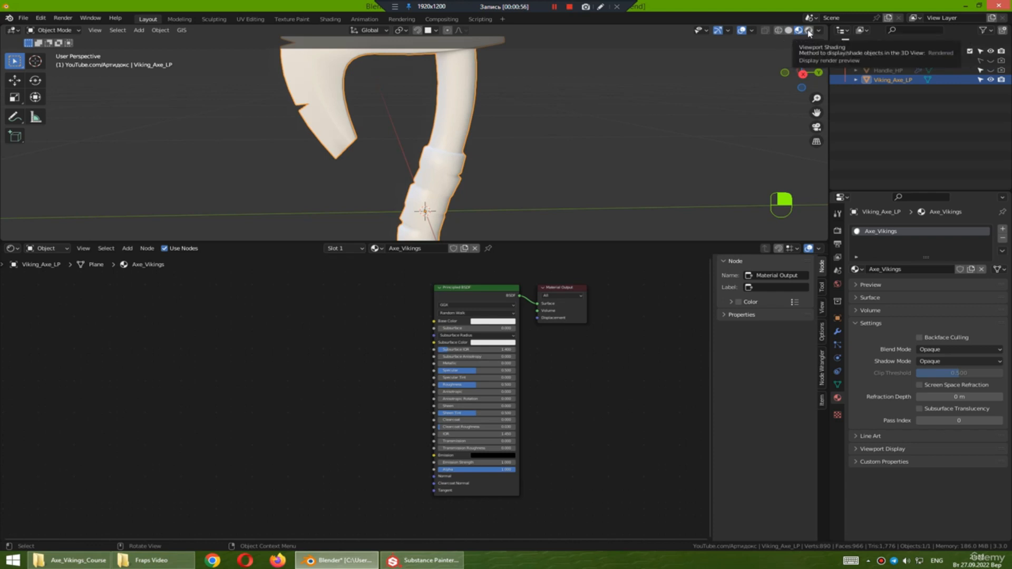
pyautogui.click(809, 32)
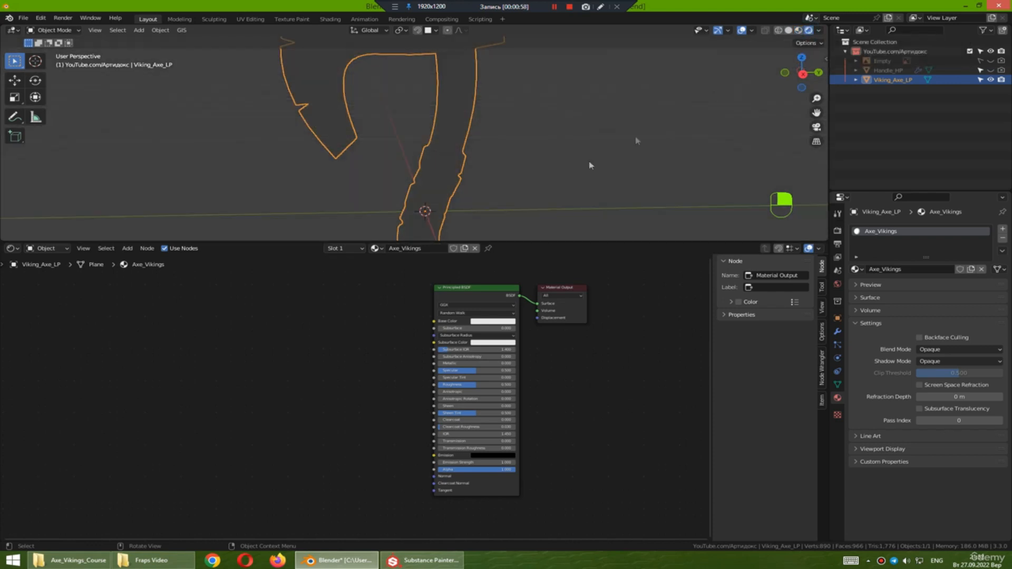
# - Bring the whole axe into view and set the 3D viewport shading to Material Preview
pyautogui.scroll(-4, 548, 157)
pyautogui.moveTo(547, 158); pyautogui.dragTo(547, 187, button='middle')
pyautogui.click(798, 31)
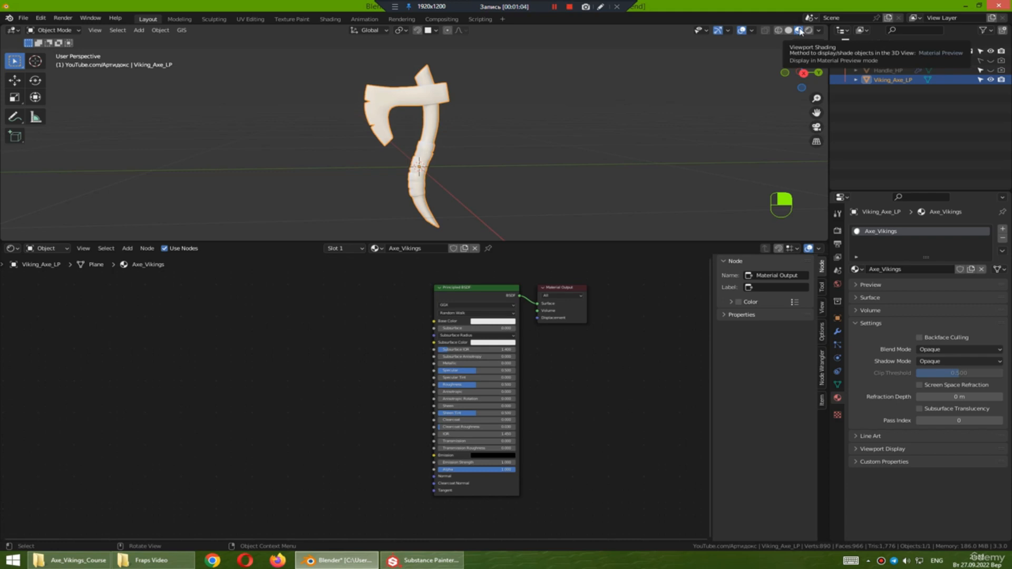
pyautogui.moveTo(542, 140)
pyautogui.mouseDown(button='middle')
pyautogui.moveTo(571, 137)
pyautogui.moveTo(508, 140)
pyautogui.moveTo(523, 139)
pyautogui.mouseUp(button='middle')
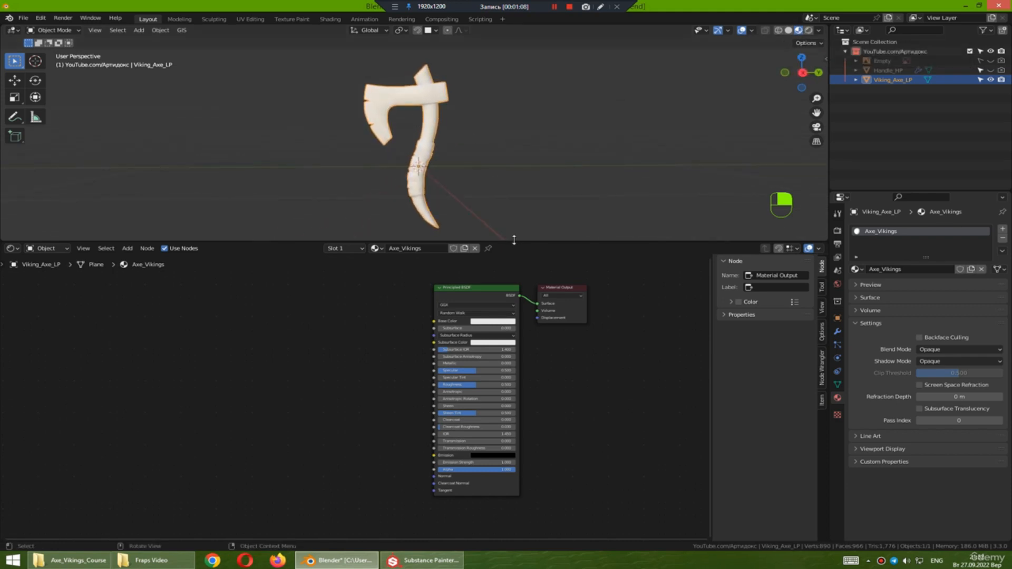
# - Set the Principled BSDF's base color to coral red, metallic to 1.000 and roughness to about 0.52
pyautogui.click(488, 290)
pyautogui.scroll(1, 560, 358)
pyautogui.scroll(1, 562, 354)
pyautogui.scroll(-1, 585, 345)
pyautogui.keyDown('shift'); pyautogui.scroll(1, 564, 332); pyautogui.keyUp('shift')
pyautogui.click(498, 286)
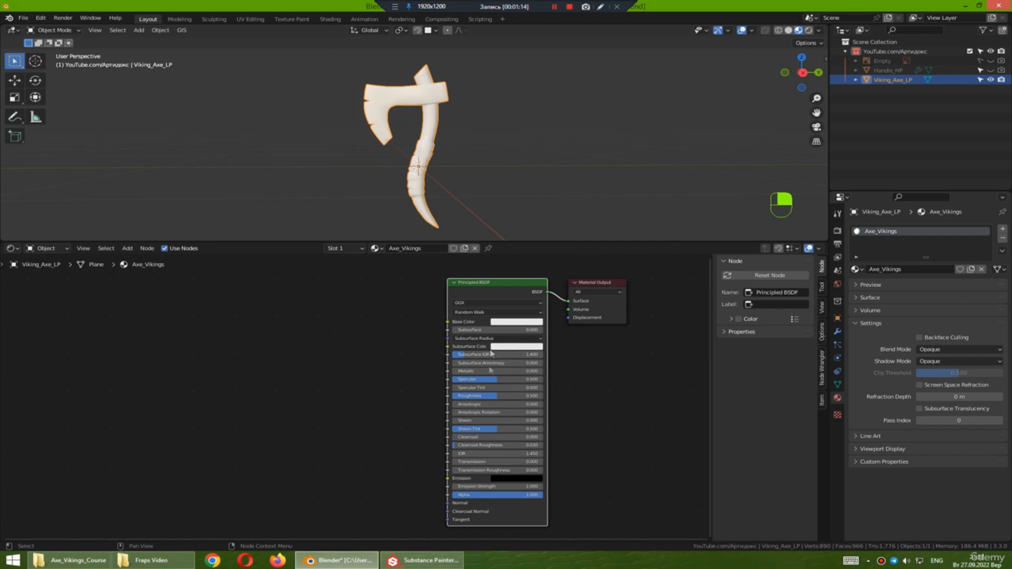
pyautogui.click(517, 323)
pyautogui.moveTo(529, 245); pyautogui.dragTo(525, 257)
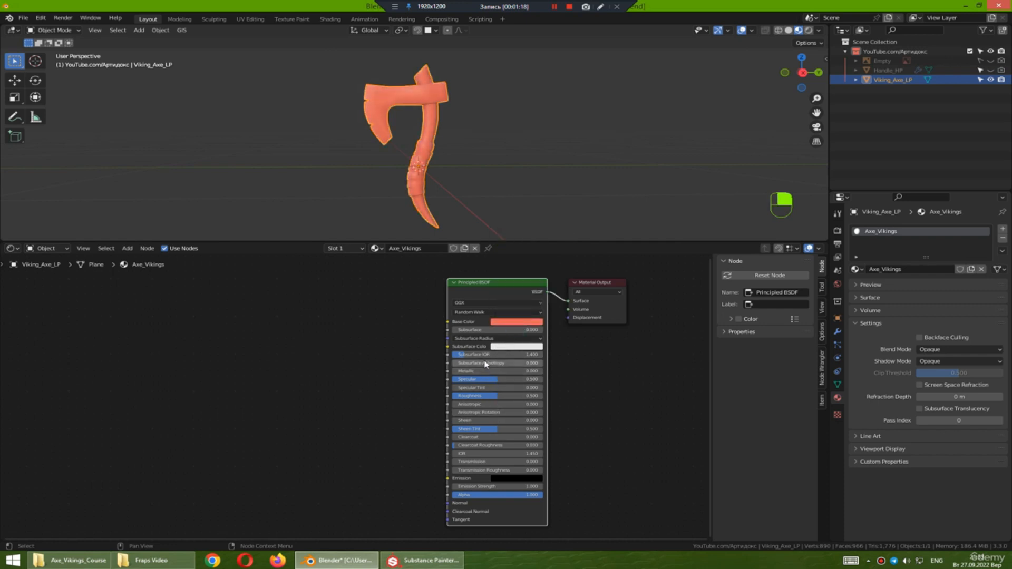
pyautogui.moveTo(459, 371)
pyautogui.mouseDown()
pyautogui.moveTo(540, 371)
pyautogui.moveTo(528, 395)
pyautogui.moveTo(544, 395)
pyautogui.moveTo(529, 395)
pyautogui.mouseUp()
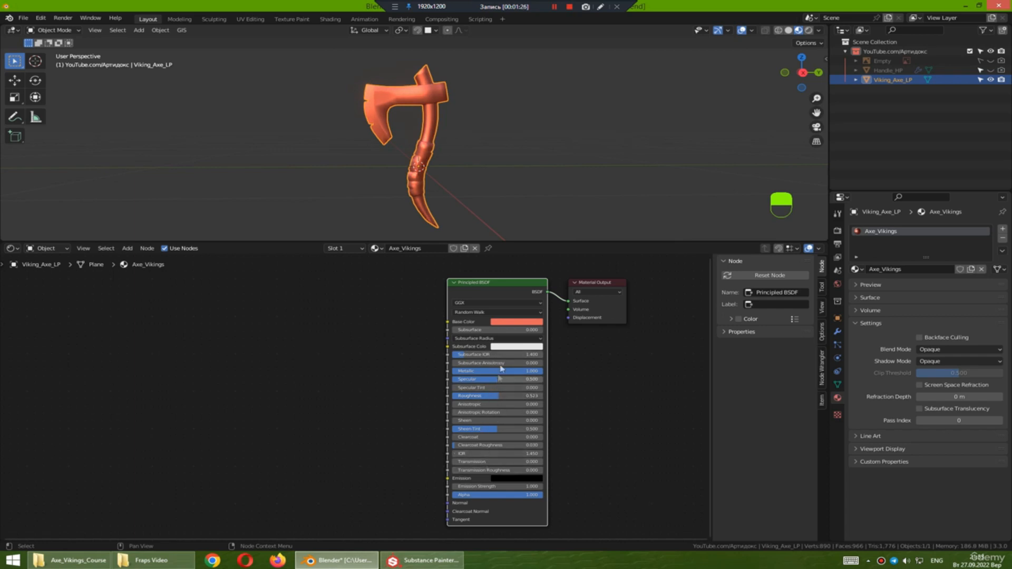
# - Add an Image Texture node beside the Principled BSDF node in the Axe_Vikings material
pyautogui.click(373, 327)
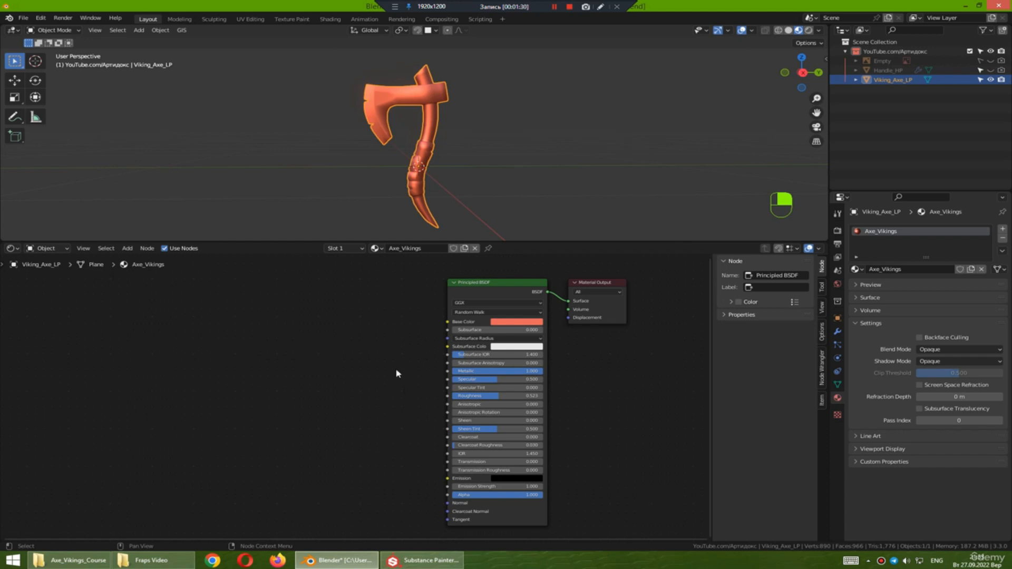
pyautogui.moveTo(398, 358); pyautogui.dragTo(397, 354, button='middle')
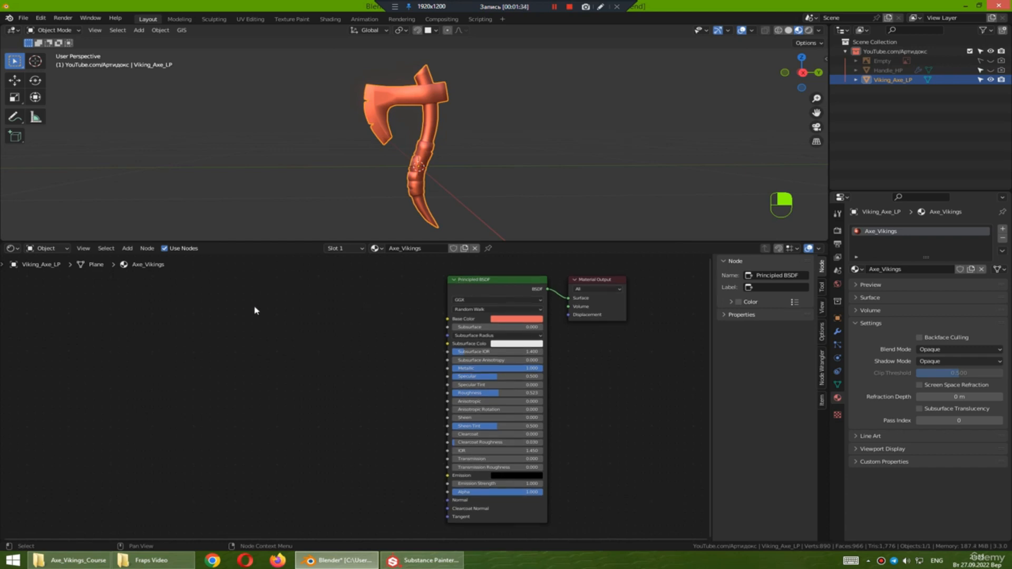
pyautogui.press('shift')
pyautogui.hotkey('shift', 'a')
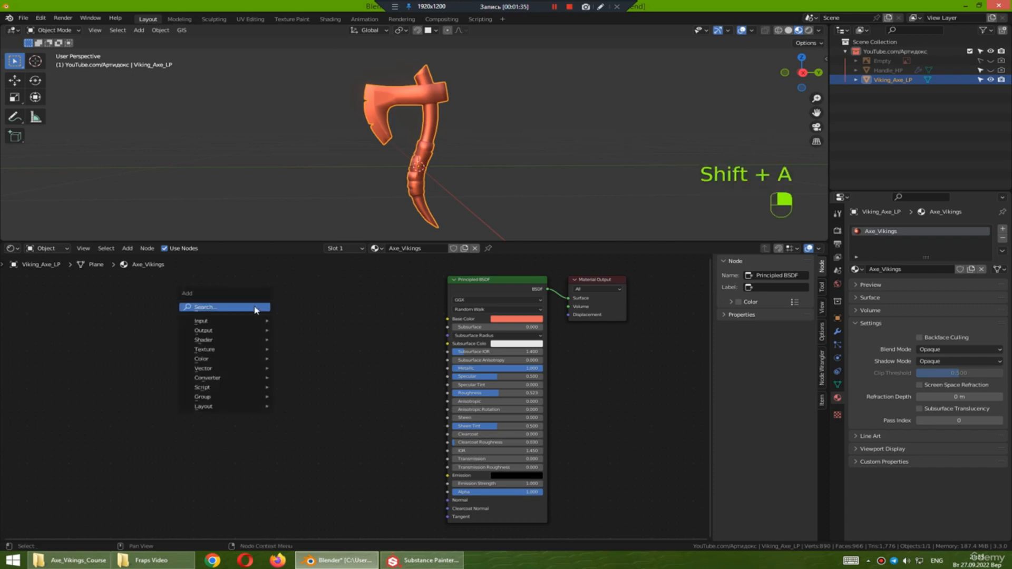
pyautogui.click(222, 308)
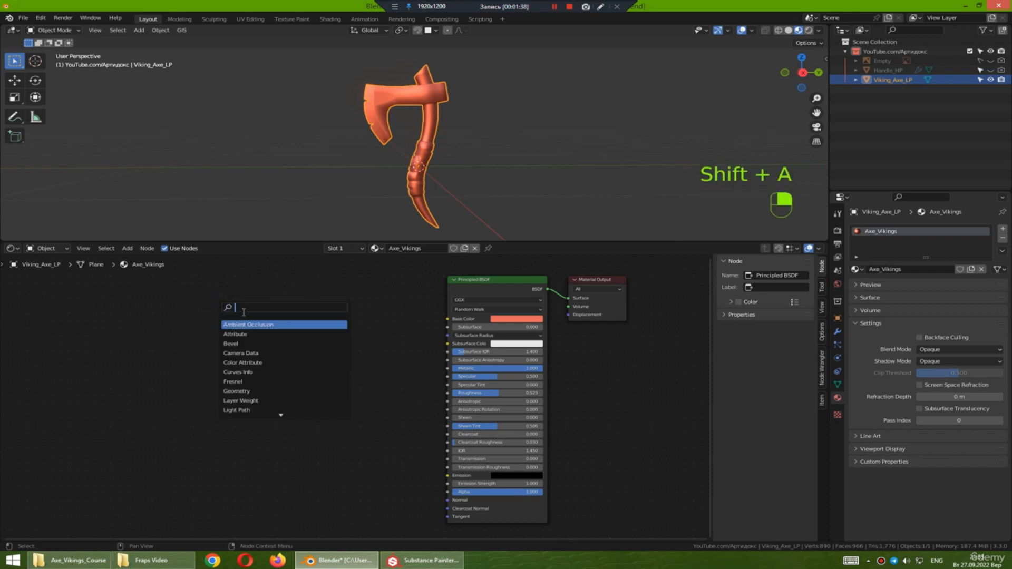
pyautogui.write('im')
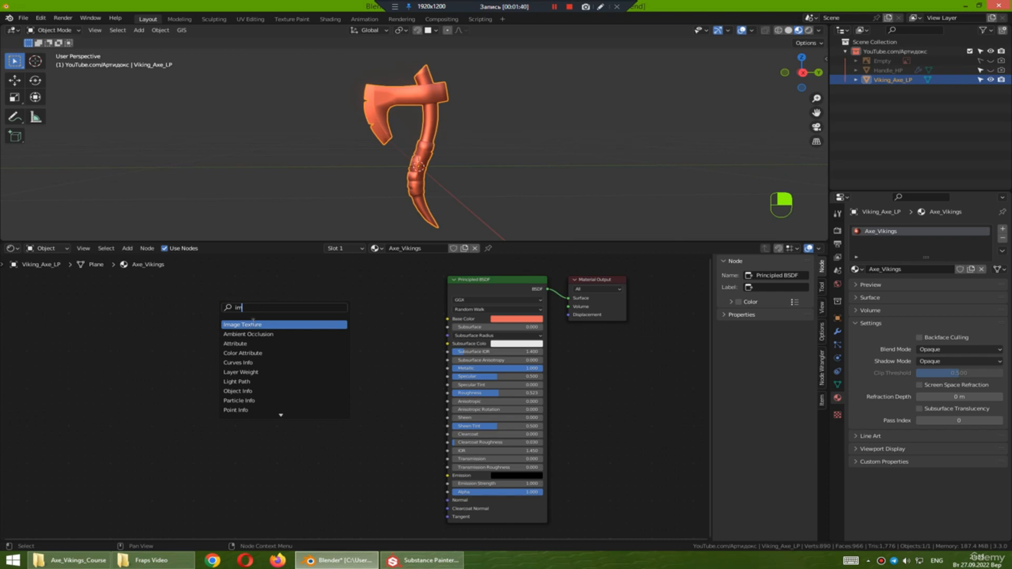
pyautogui.click(251, 323)
pyautogui.click(314, 304)
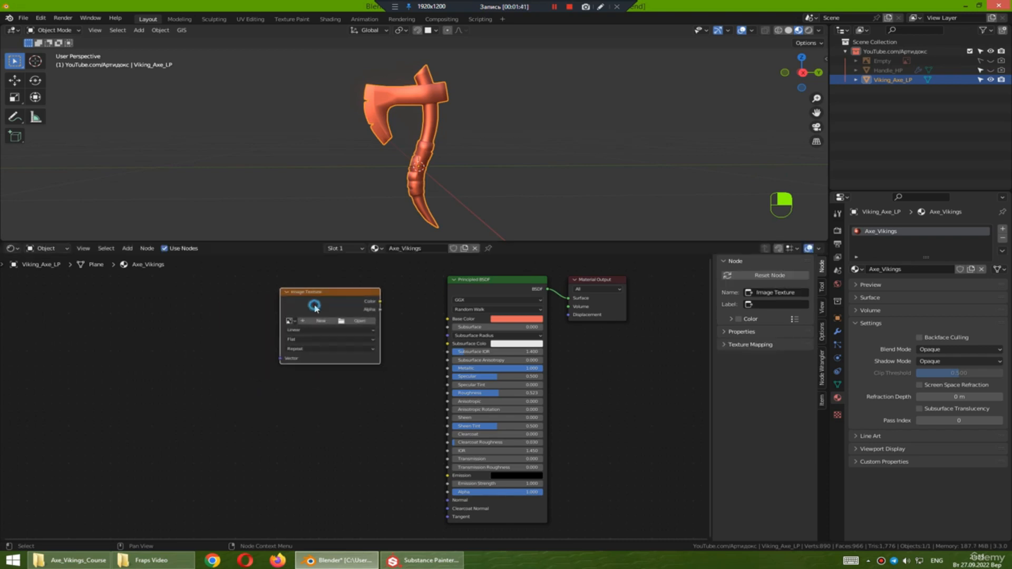
# - Load the Axe_Vikings_LP_Axe_Vikings_BaseColor.png image into the texture node and connect its Color output to Base Color
pyautogui.click(353, 323)
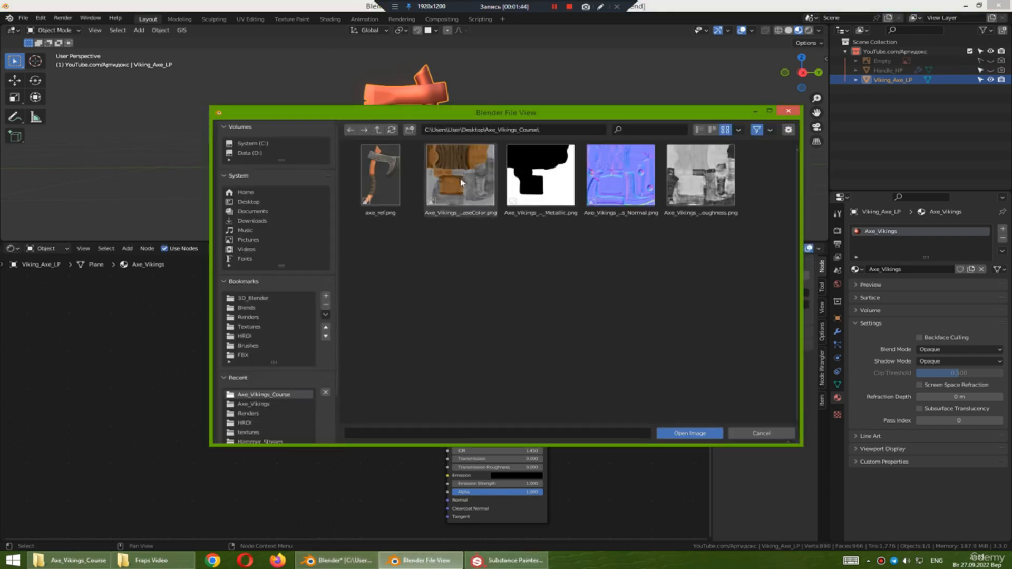
pyautogui.click(462, 206)
pyautogui.click(687, 434)
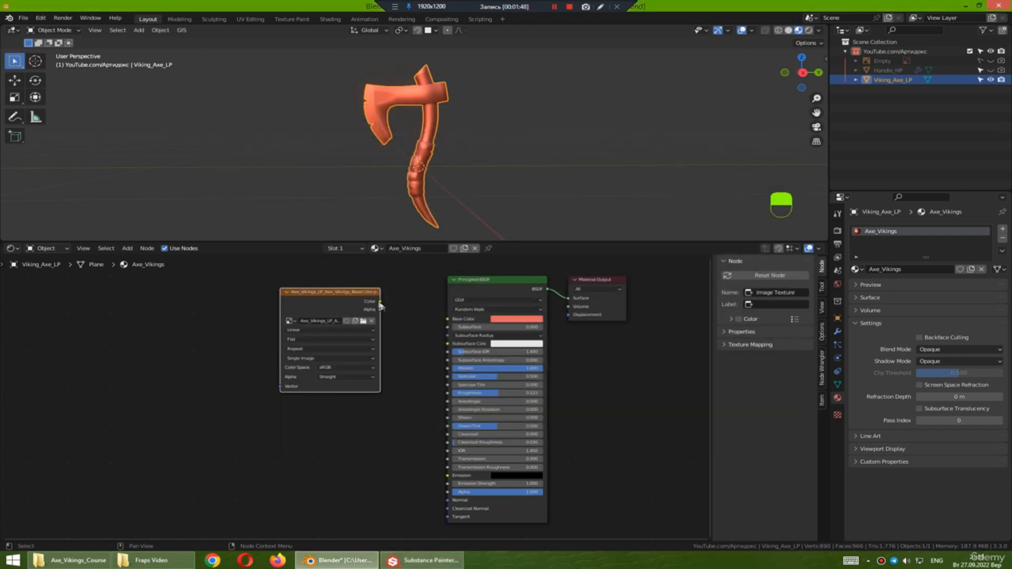
pyautogui.moveTo(381, 302); pyautogui.dragTo(449, 319)
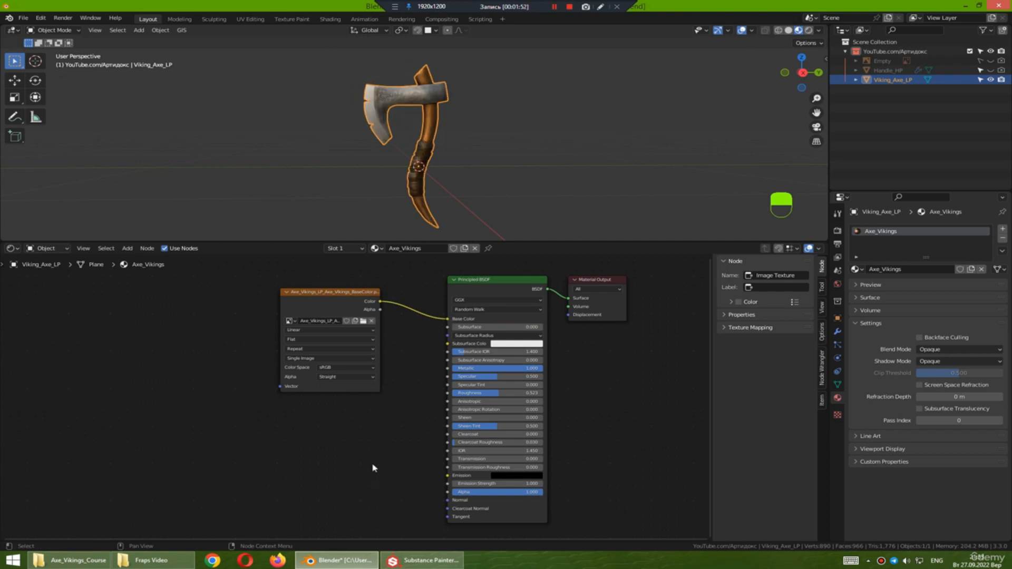
# - Delete the base color Image Texture node from the material
pyautogui.click(335, 299)
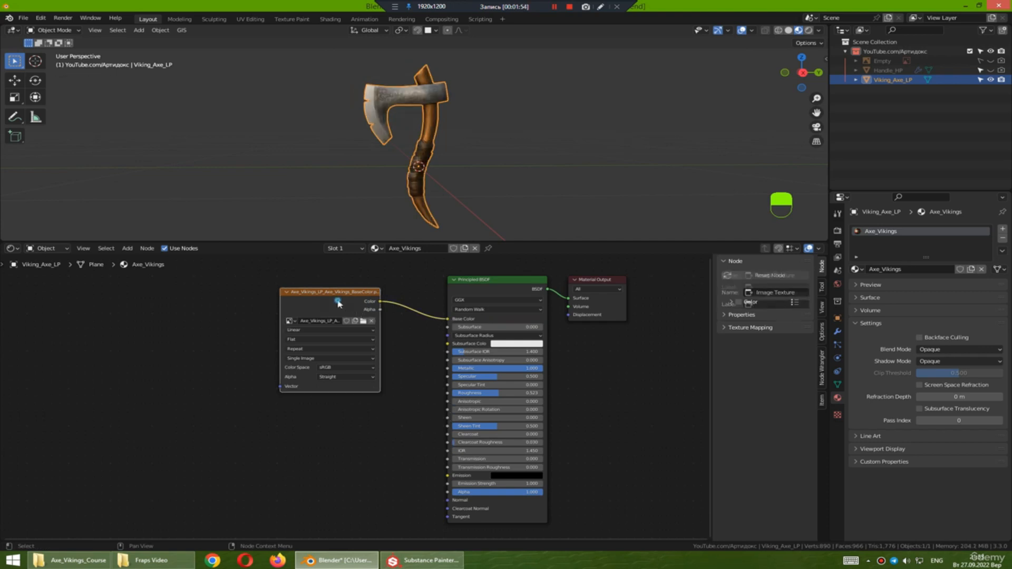
pyautogui.press('Delete')
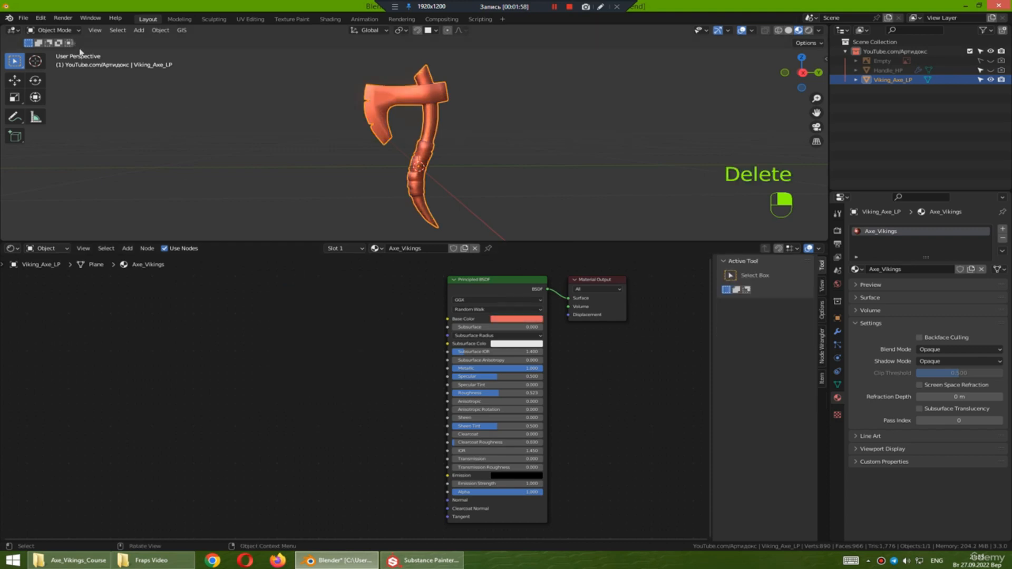
# - Search the enabled add-ons in the preferences for "node" to check that Node Wrangler is active, and close the preferences
pyautogui.click(40, 17)
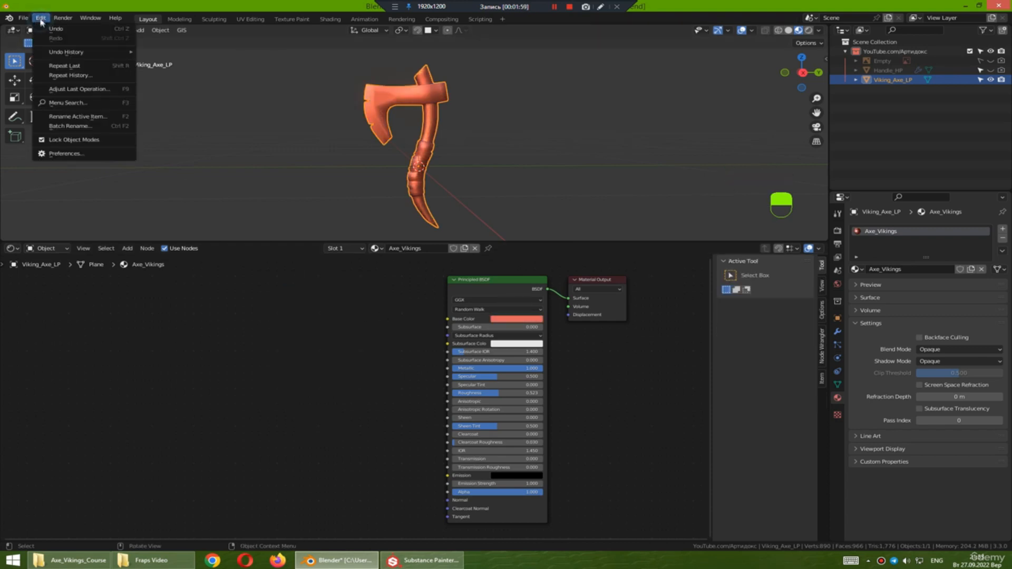
pyautogui.click(63, 153)
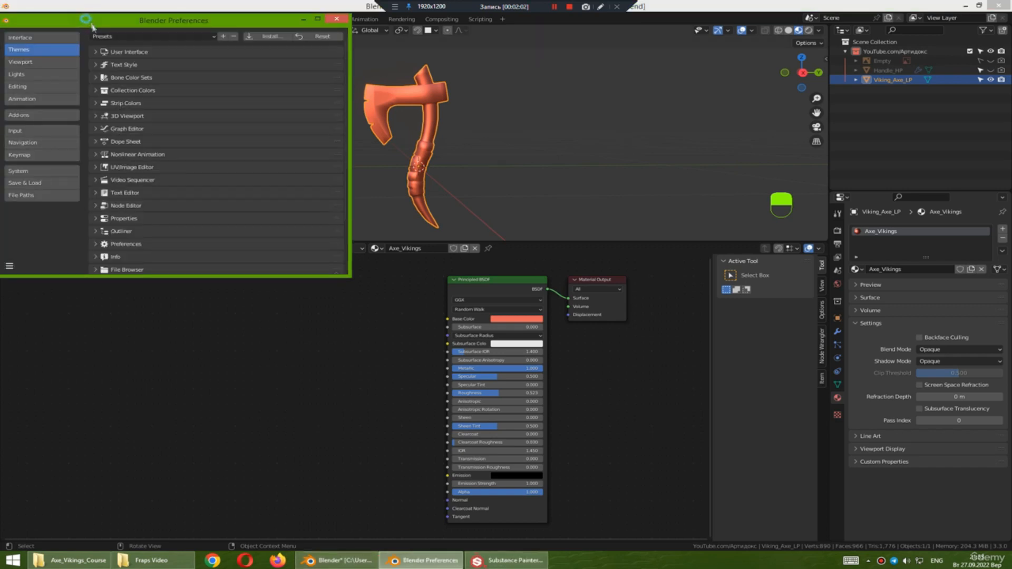
pyautogui.moveTo(93, 27); pyautogui.dragTo(99, 45)
pyautogui.click(54, 137)
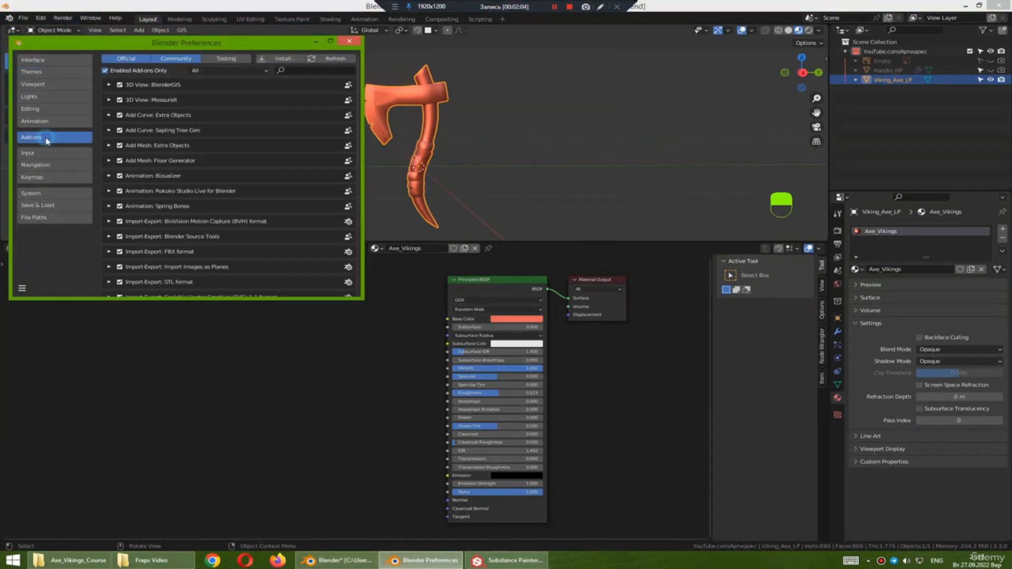
pyautogui.click(293, 70)
pyautogui.write('node')
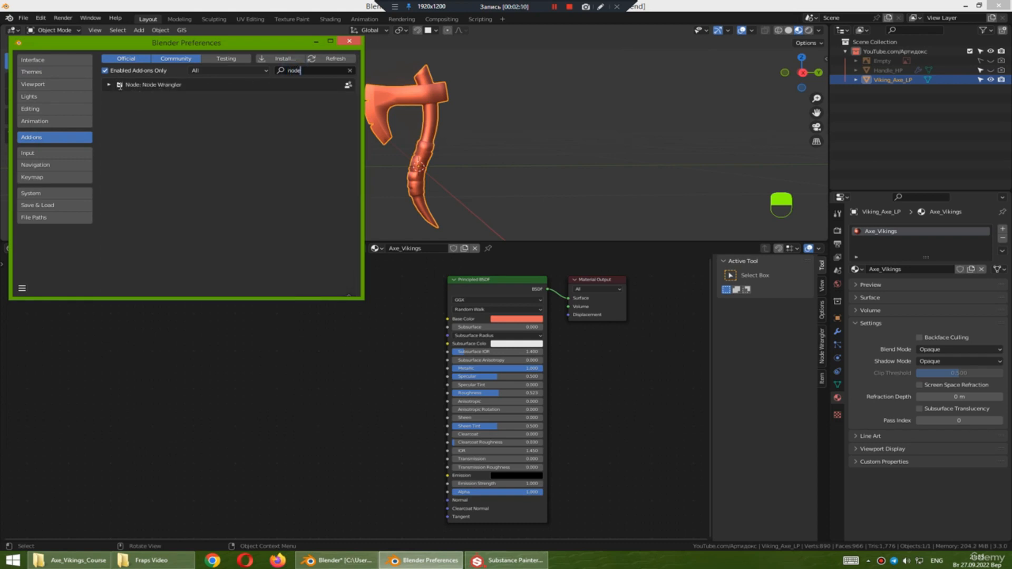
pyautogui.click(349, 41)
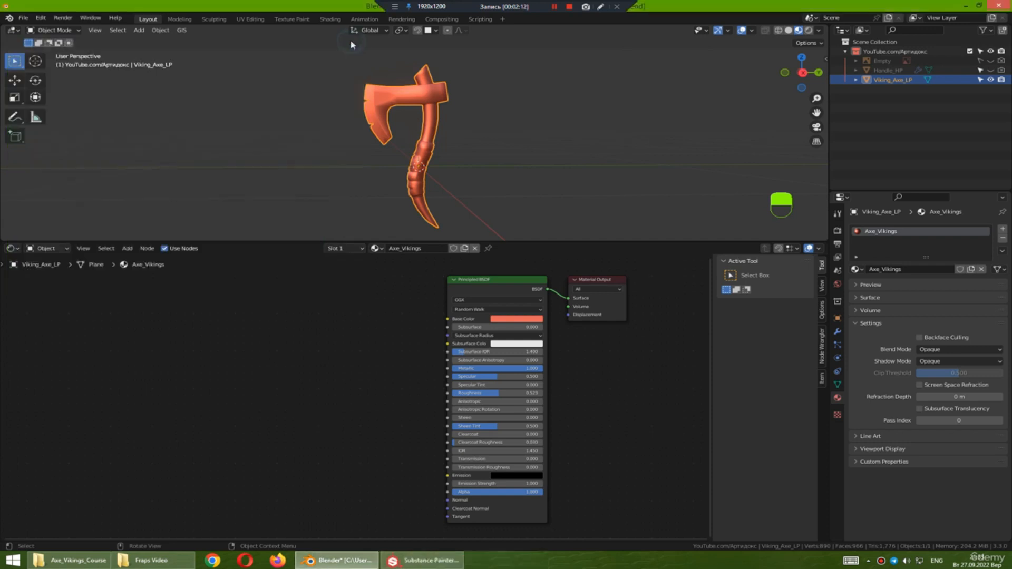
# - Run Node Wrangler's Principled Texture Setup on the Principled BSDF with the axe's BaseColor, Metallic, Normal and Roughness PNG maps
pyautogui.click(490, 285)
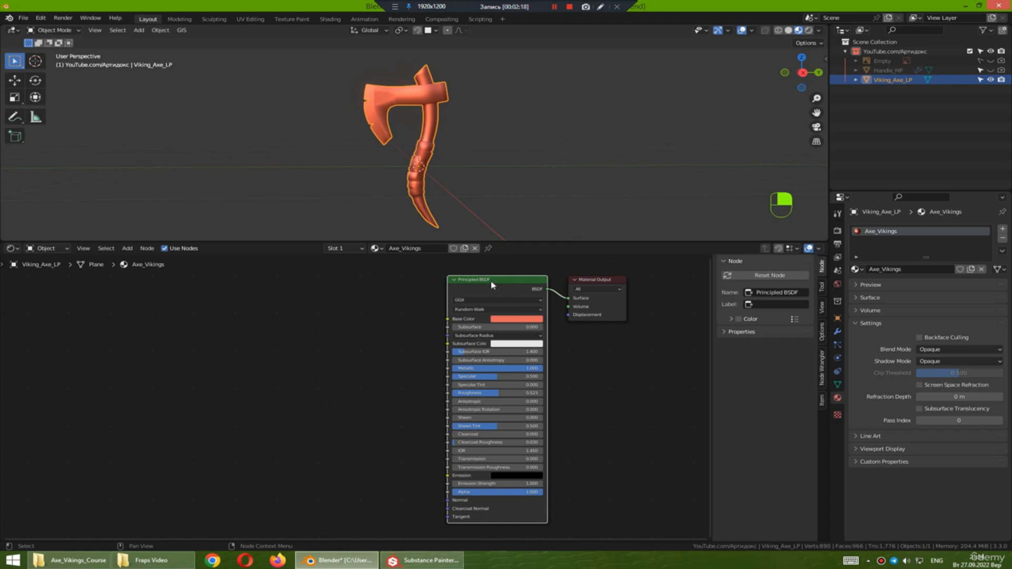
pyautogui.hotkey('ctrl', 'shift')
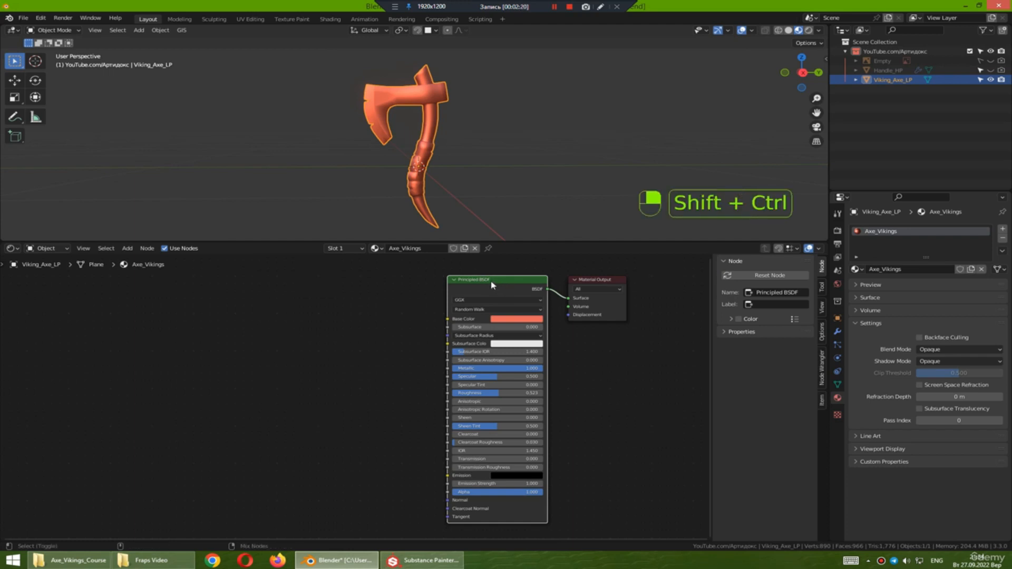
pyautogui.hotkey('ctrl', 'shift', 't')
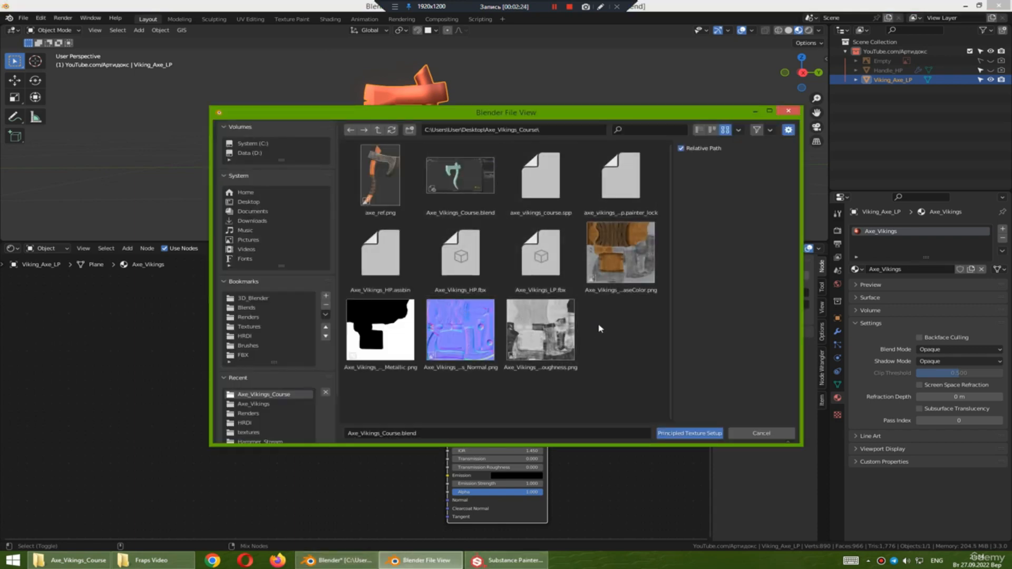
pyautogui.click(618, 255)
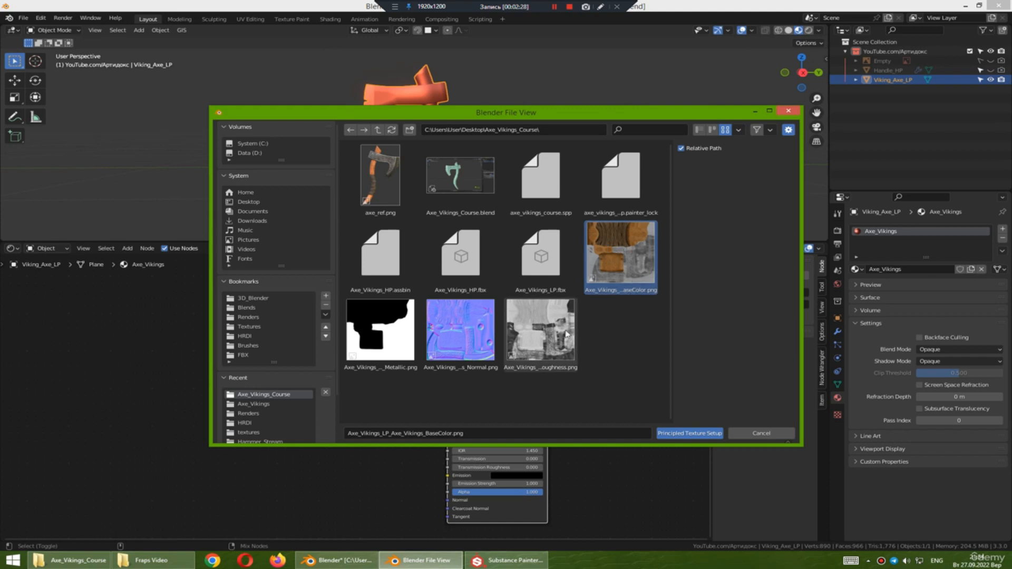
pyautogui.keyDown('shift'); pyautogui.click(548, 332); pyautogui.keyUp('shift')
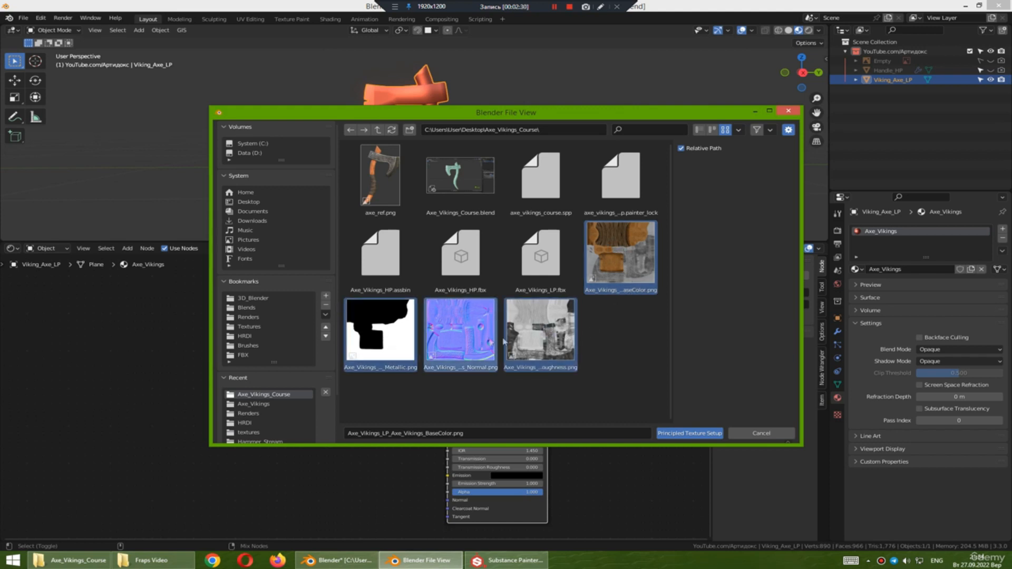
pyautogui.click(682, 437)
# - Examine the texture node connections and the engraved axe head up close, and select the Normal image texture node
pyautogui.moveTo(369, 324); pyautogui.dragTo(445, 399, button='middle')
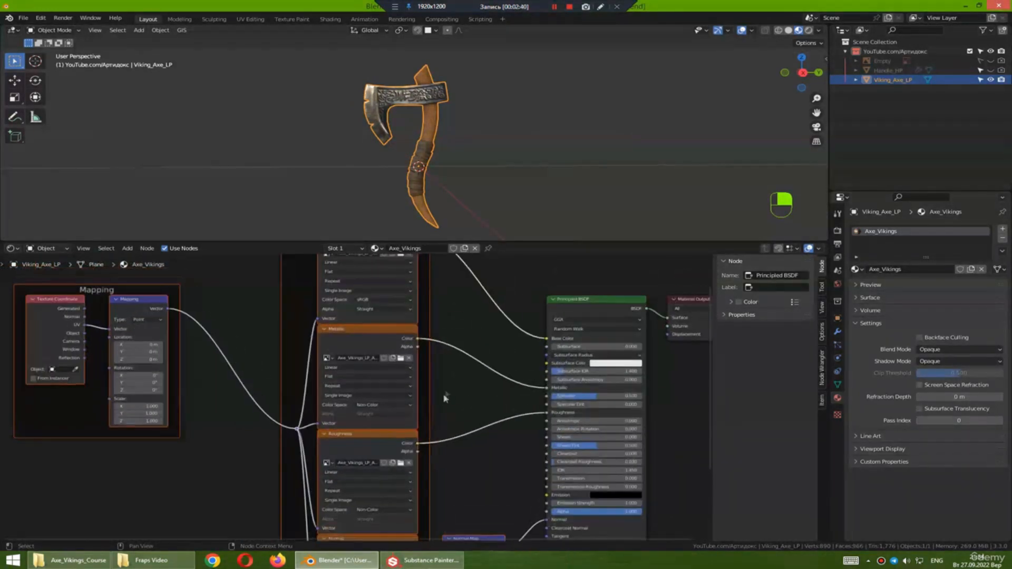
pyautogui.moveTo(505, 454); pyautogui.dragTo(500, 333, button='middle')
pyautogui.moveTo(504, 119); pyautogui.dragTo(505, 163, button='middle')
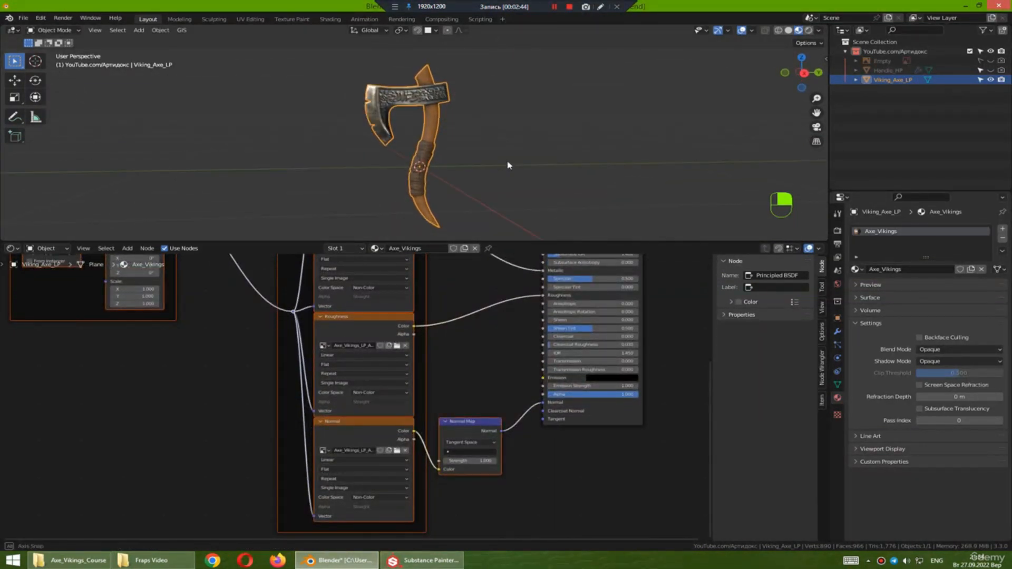
pyautogui.scroll(8, 425, 100)
pyautogui.keyDown('shift'); pyautogui.moveTo(425, 100); pyautogui.dragTo(454, 197, button='middle'); pyautogui.keyUp('shift')
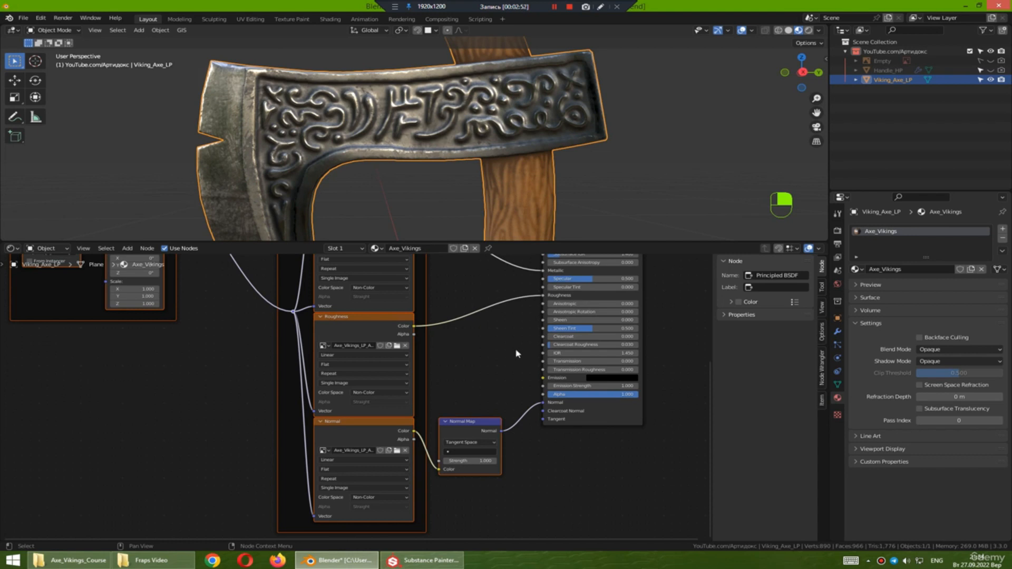
pyautogui.moveTo(435, 566)
pyautogui.click(370, 430)
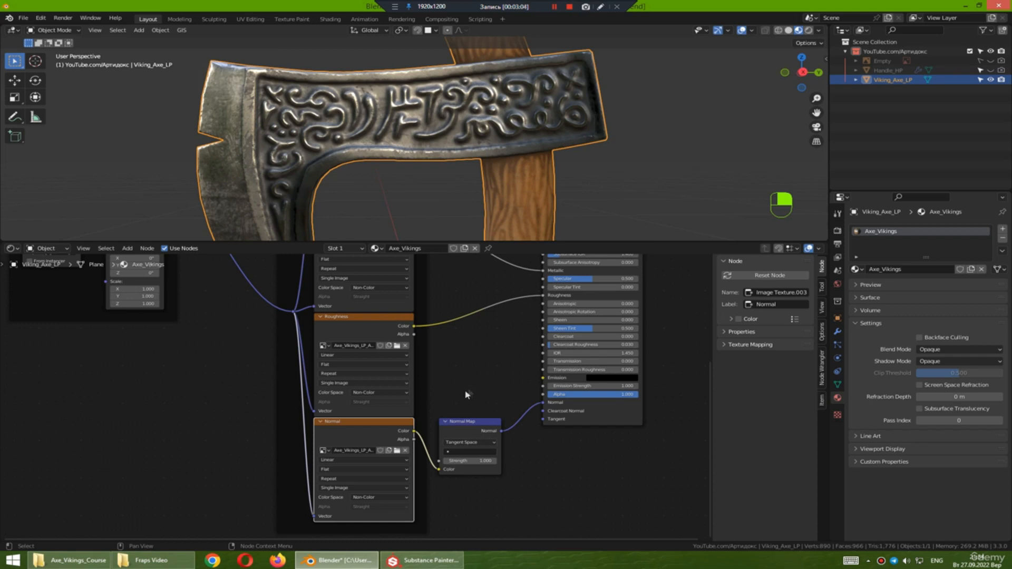
pyautogui.moveTo(483, 343)
pyautogui.mouseDown(button='middle')
pyautogui.moveTo(480, 383)
pyautogui.moveTo(469, 353)
pyautogui.moveTo(479, 340)
pyautogui.mouseUp(button='middle')
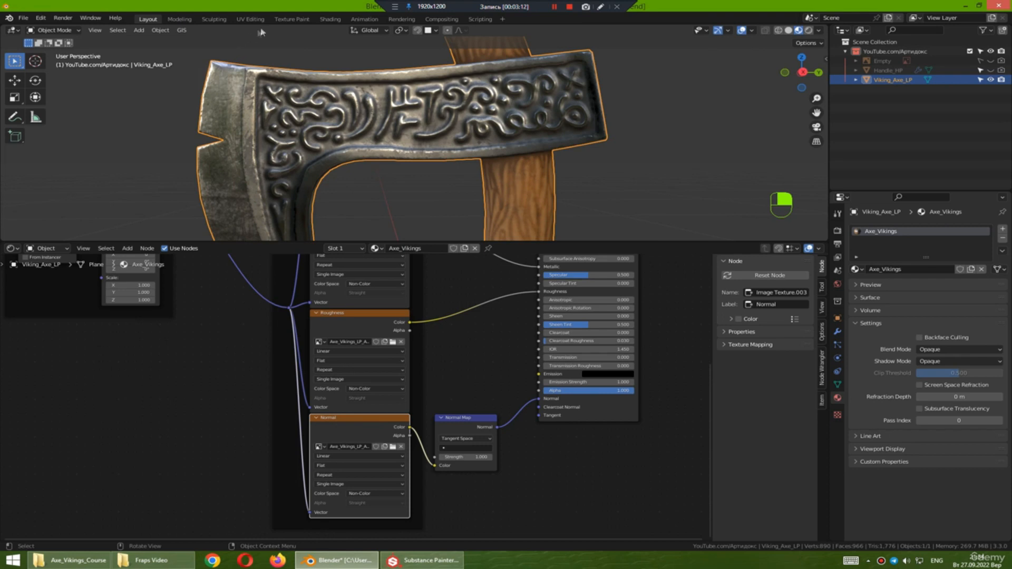
# - Switch to the Texture Paint workspace and view the axe's roughness, metallic, base color and normal maps in turn
pyautogui.click(291, 19)
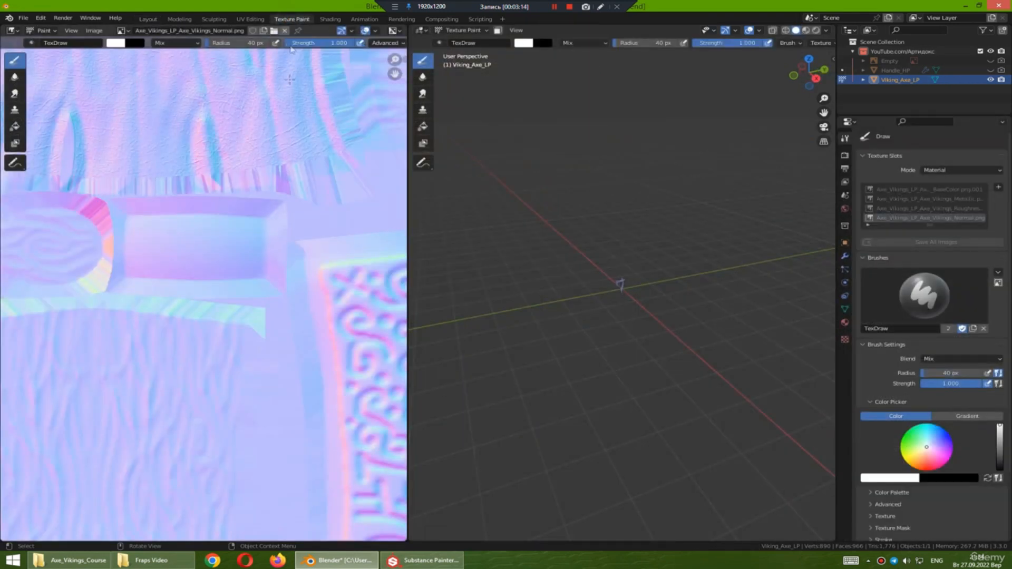
pyautogui.scroll(-5, 256, 172)
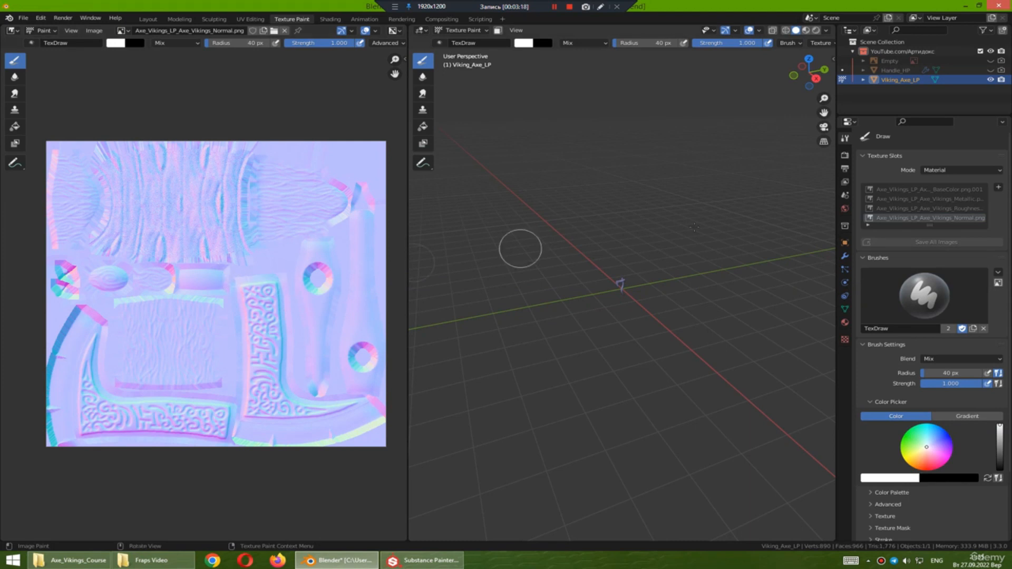
pyautogui.click(928, 208)
pyautogui.click(927, 199)
pyautogui.click(926, 189)
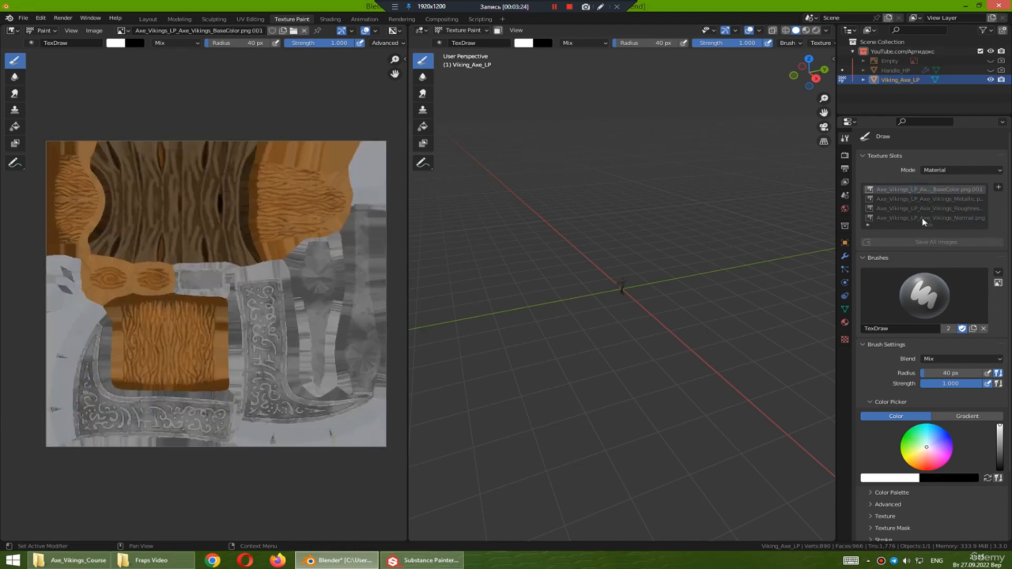
pyautogui.click(924, 218)
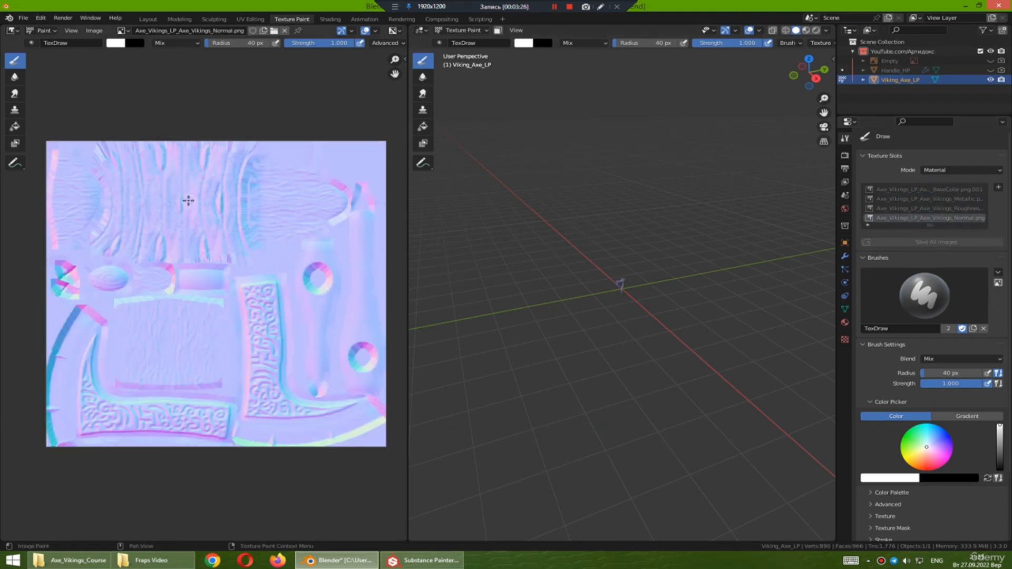
# - Switch the viewport to Material Preview shading and bring the textured axe into close view
pyautogui.click(96, 32)
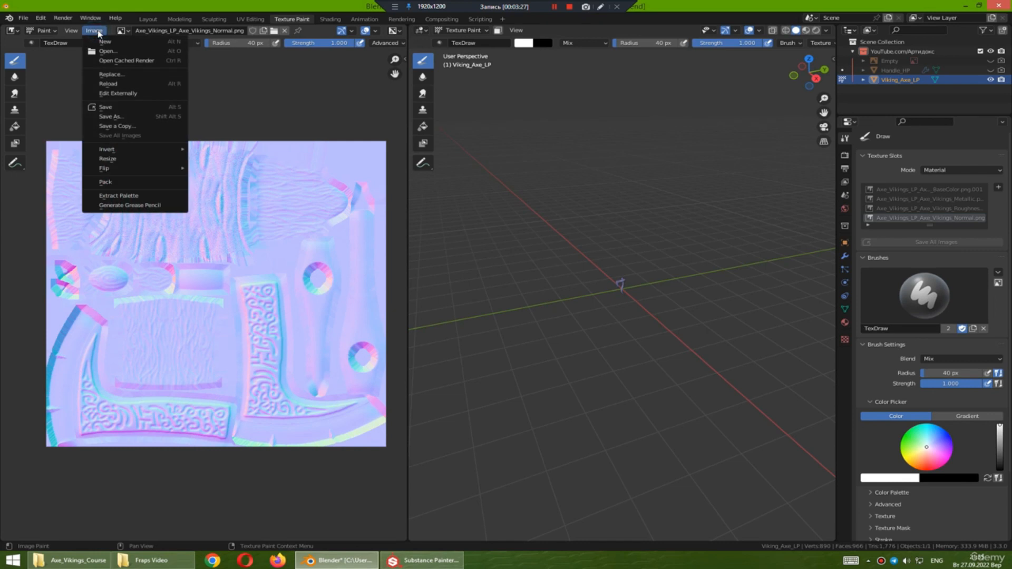
pyautogui.moveTo(132, 151)
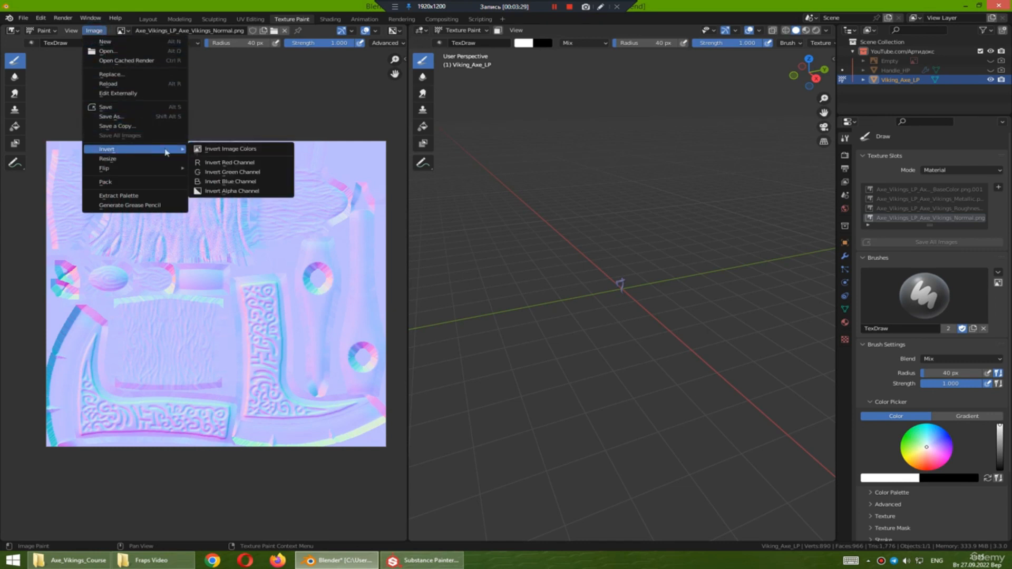
pyautogui.click(805, 30)
pyautogui.moveTo(648, 247)
pyautogui.mouseDown(button='middle')
pyautogui.moveTo(618, 282)
pyautogui.moveTo(628, 286)
pyautogui.moveTo(580, 240)
pyautogui.mouseUp(button='middle')
pyautogui.scroll(5, 628, 286)
pyautogui.scroll(8, 580, 240)
pyautogui.moveTo(601, 284); pyautogui.dragTo(615, 304, button='middle')
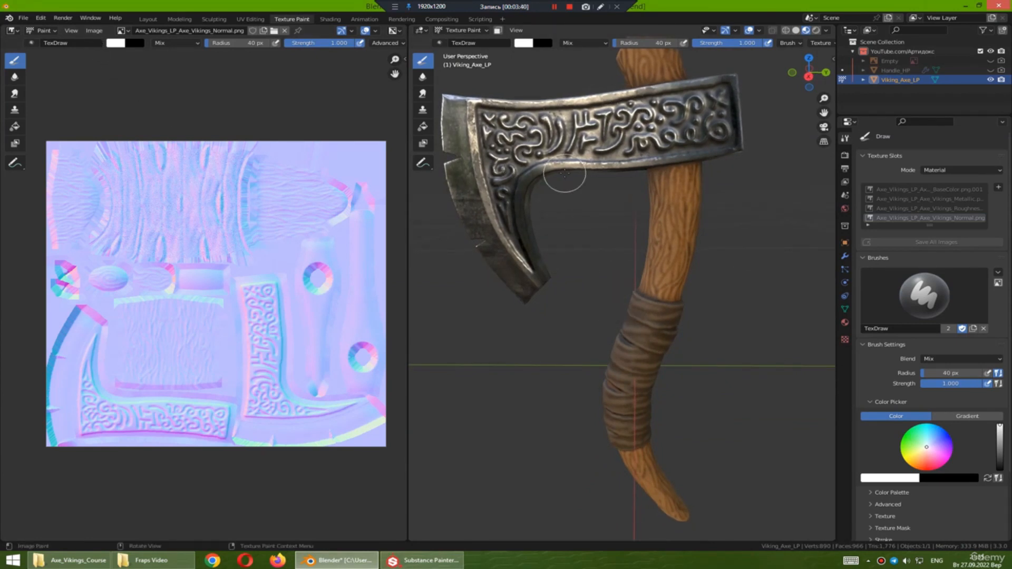
# - Invert the green channel of the Normal map and inspect the engraved relief on the axe head
pyautogui.click(95, 31)
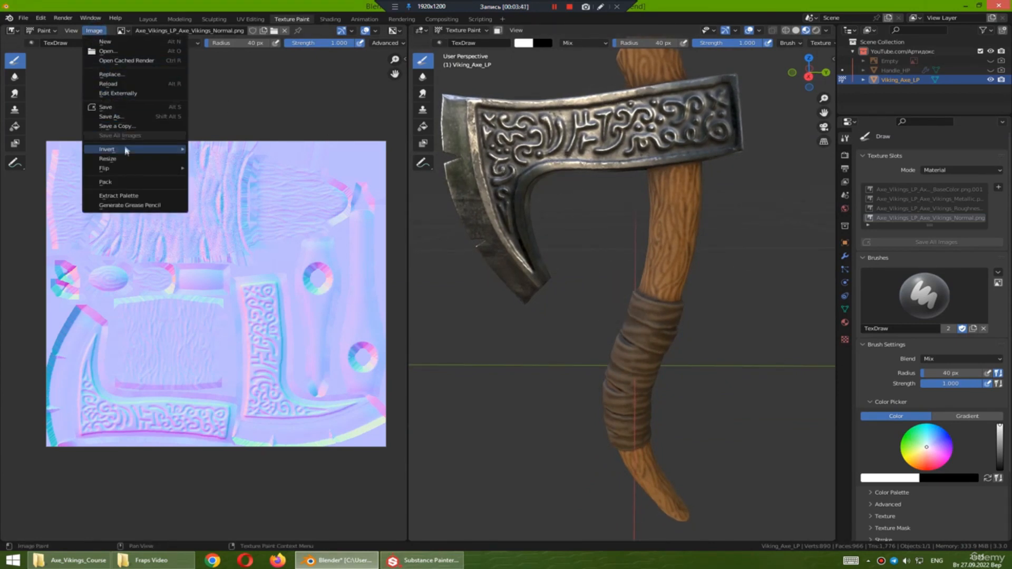
pyautogui.moveTo(126, 153)
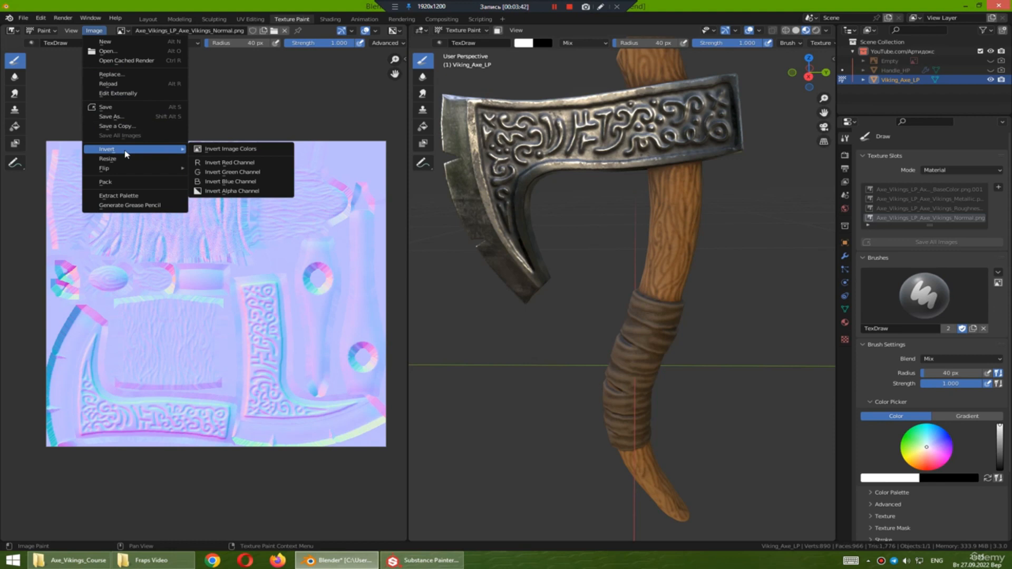
pyautogui.click(233, 173)
pyautogui.moveTo(600, 203); pyautogui.dragTo(641, 140, button='middle')
pyautogui.scroll(5, 560, 219)
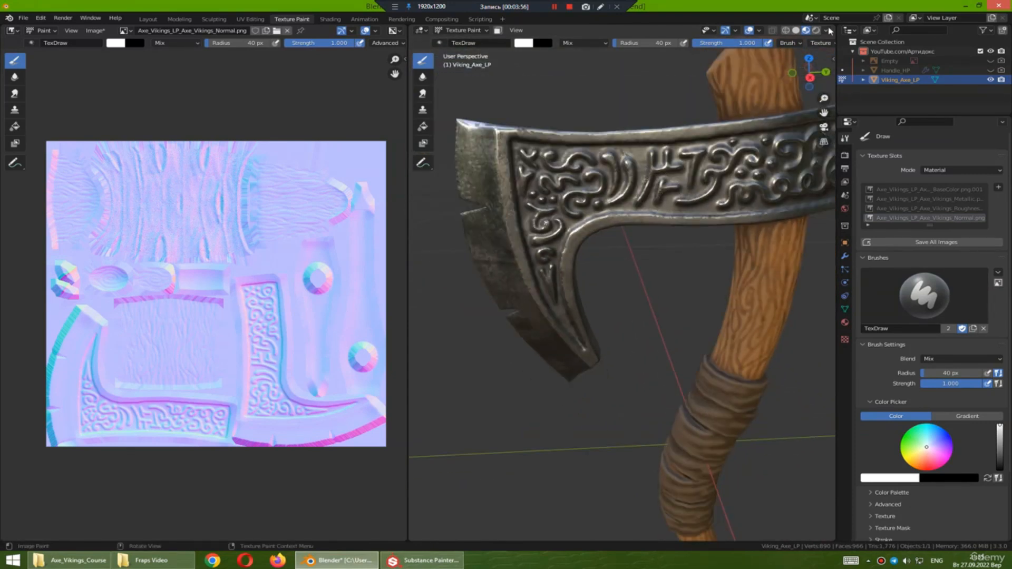
pyautogui.moveTo(765, 98); pyautogui.dragTo(543, 173, button='middle')
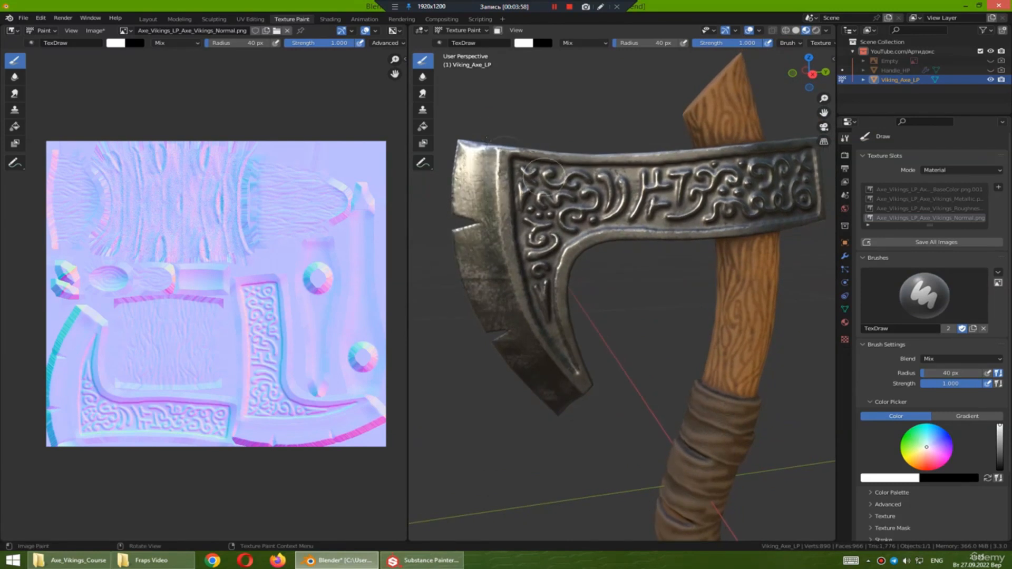
# - Return to the Layout workspace and enlarge the 3D viewport over most of the node editor's area
pyautogui.click(827, 32)
pyautogui.click(152, 21)
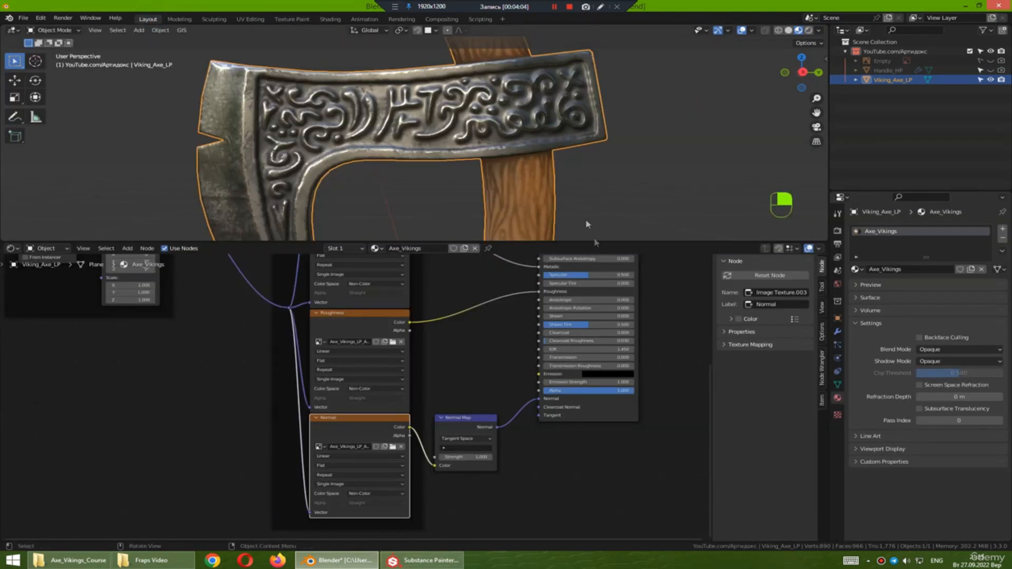
pyautogui.moveTo(594, 241); pyautogui.dragTo(594, 490)
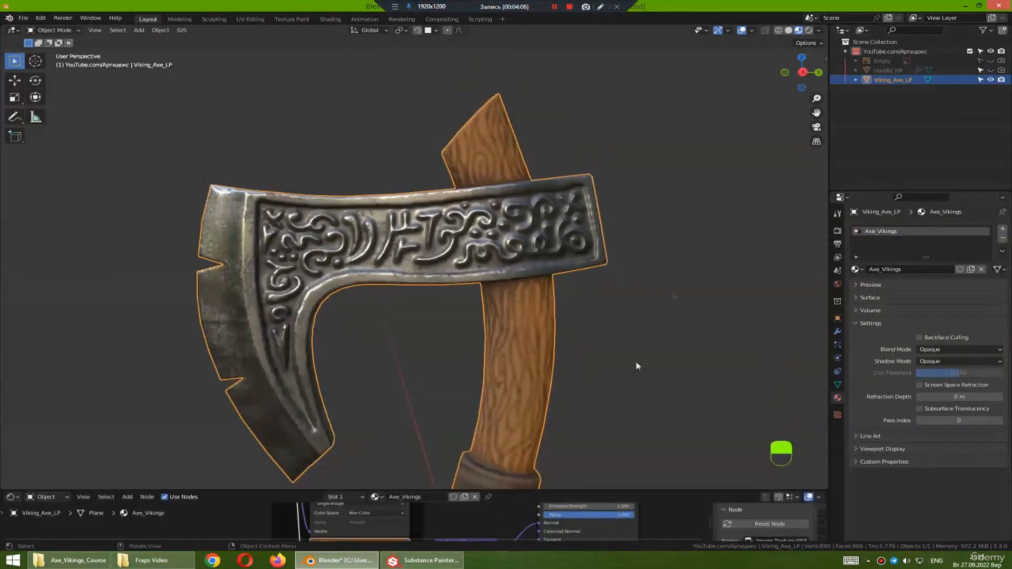
# - Show the HDRI environment behind the axe with World Opacity 1.000 and Blur 0.00
pyautogui.click(819, 32)
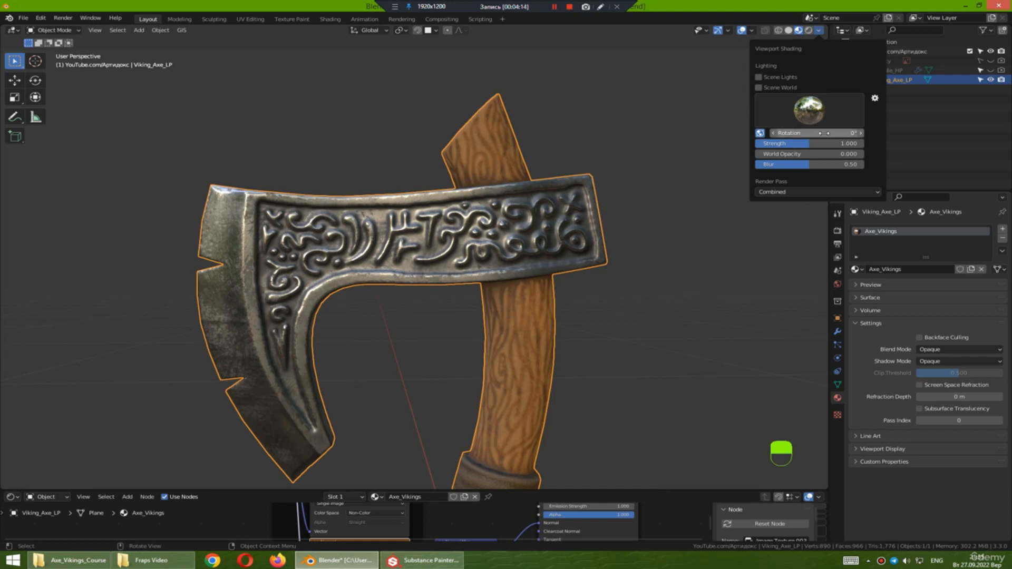
pyautogui.moveTo(811, 154); pyautogui.dragTo(863, 157)
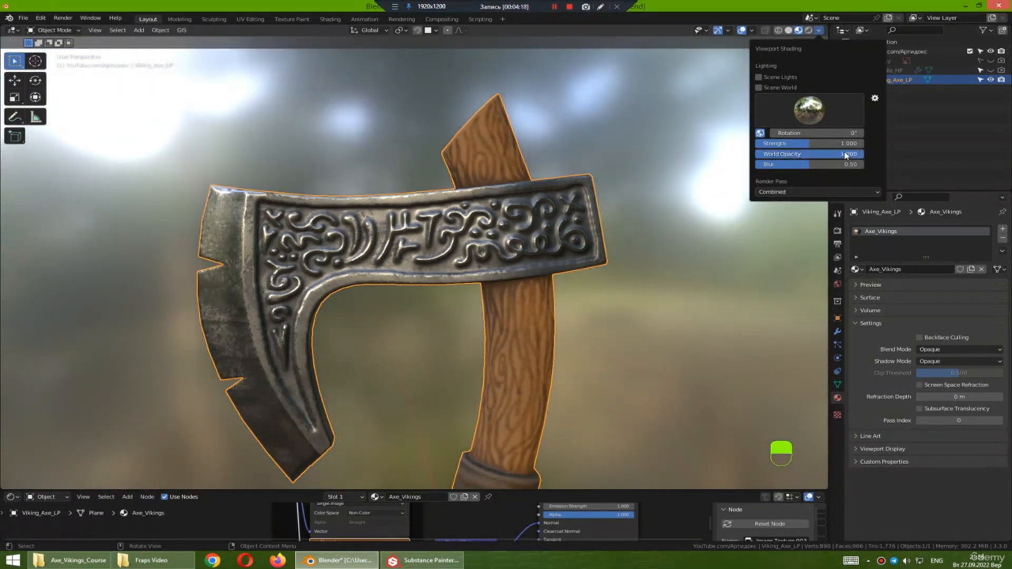
pyautogui.moveTo(819, 165); pyautogui.dragTo(770, 165)
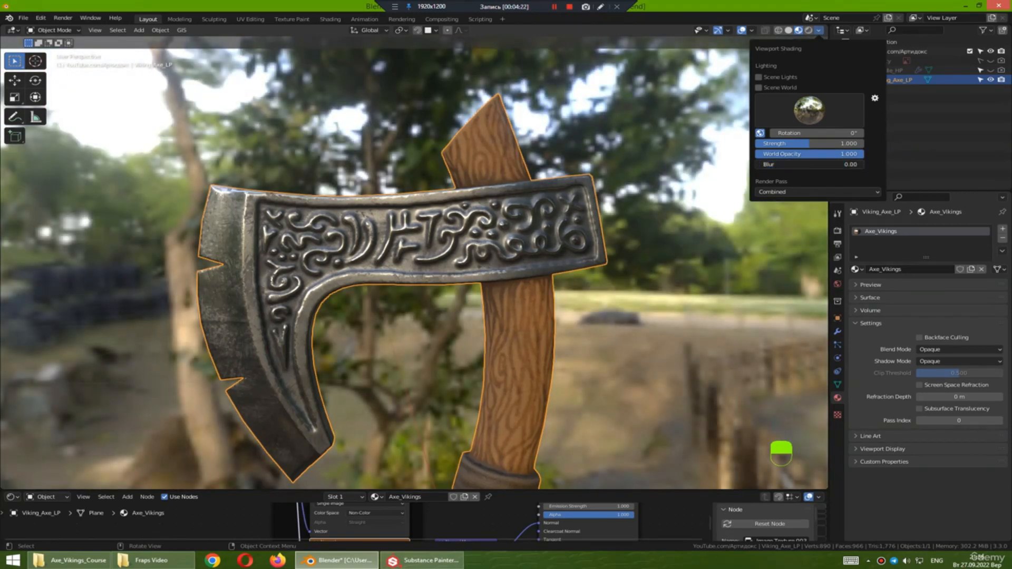
# - Rotate the HDRI environment to several angles and examine how the light falls on the engraved axe head
pyautogui.click(819, 30)
pyautogui.moveTo(806, 133); pyautogui.dragTo(888, 133)
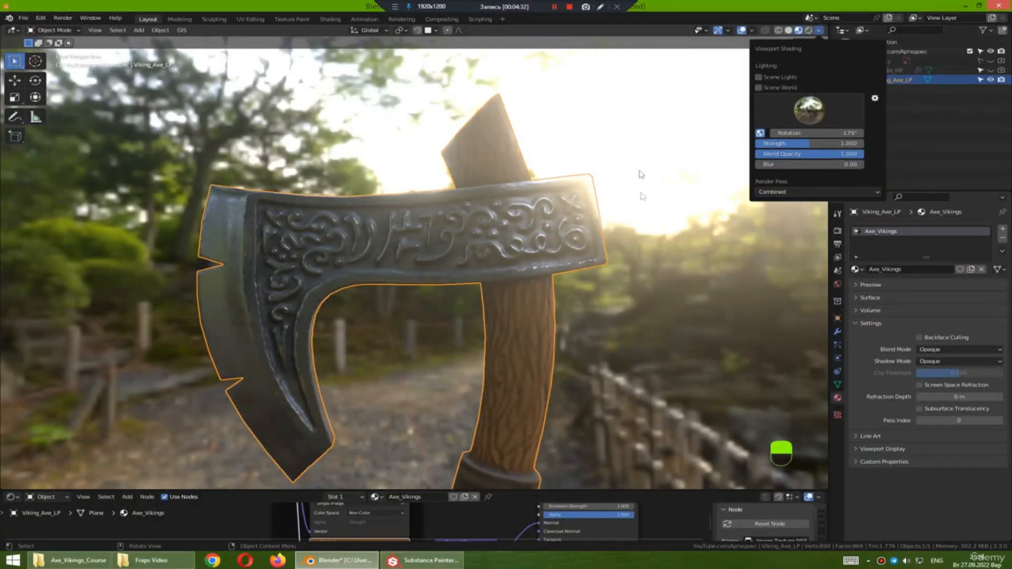
pyautogui.moveTo(617, 221)
pyautogui.mouseDown(button='middle')
pyautogui.moveTo(650, 223)
pyautogui.moveTo(626, 223)
pyautogui.mouseUp(button='middle')
pyautogui.click(819, 30)
pyautogui.moveTo(812, 133); pyautogui.dragTo(871, 133)
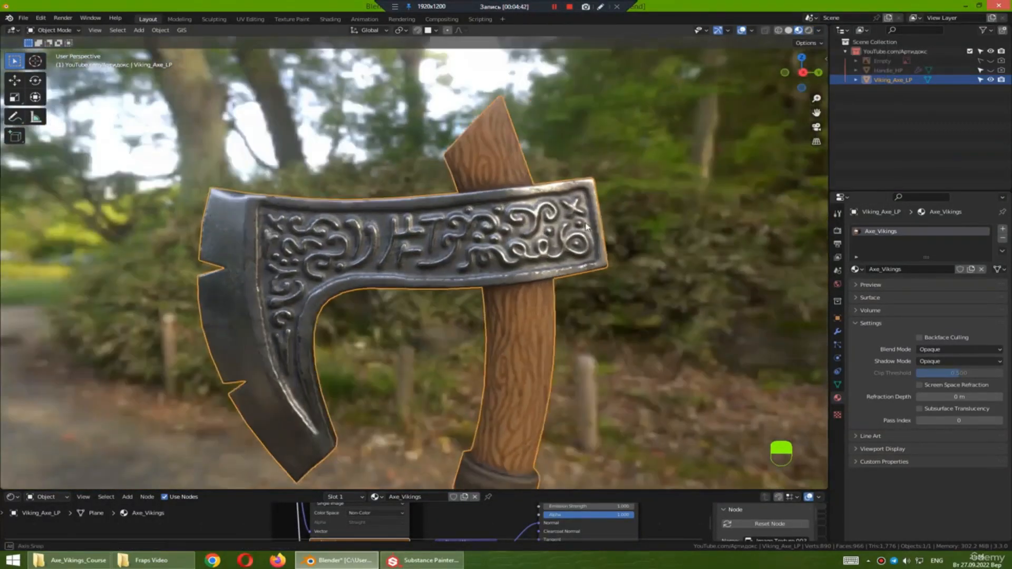
pyautogui.scroll(4, 587, 227)
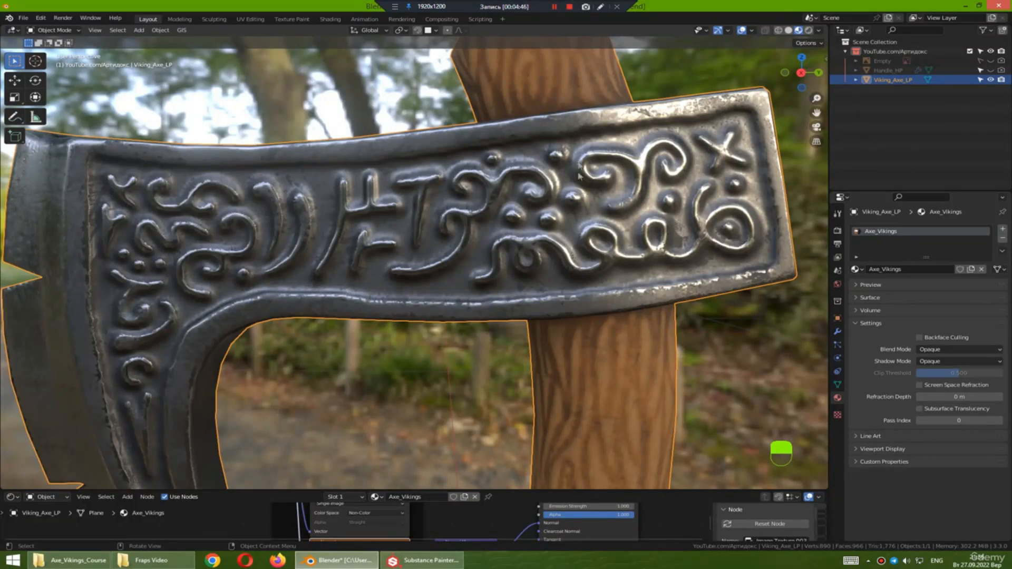
pyautogui.scroll(-7, 568, 208)
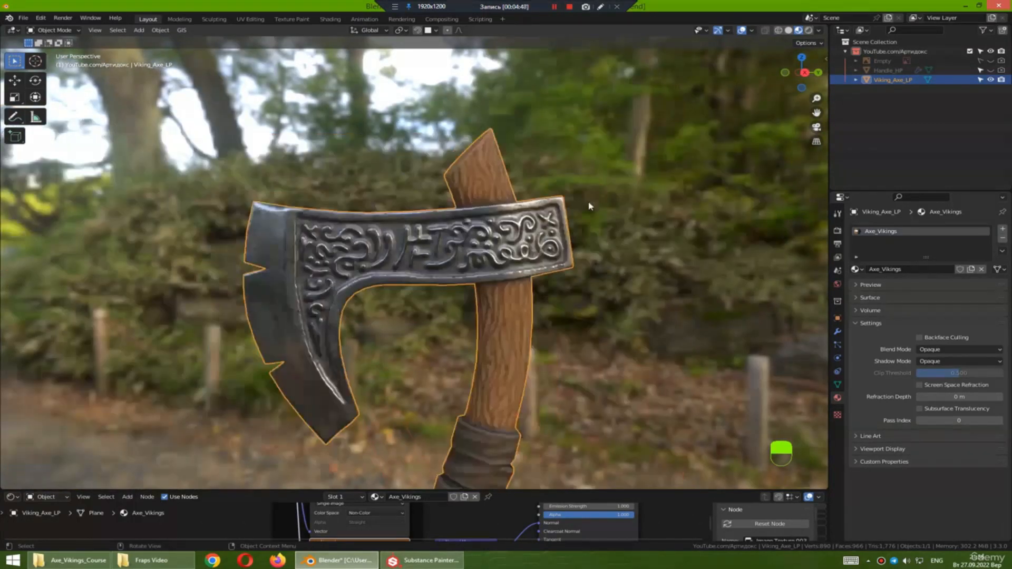
pyautogui.click(823, 30)
pyautogui.moveTo(838, 132); pyautogui.dragTo(882, 133)
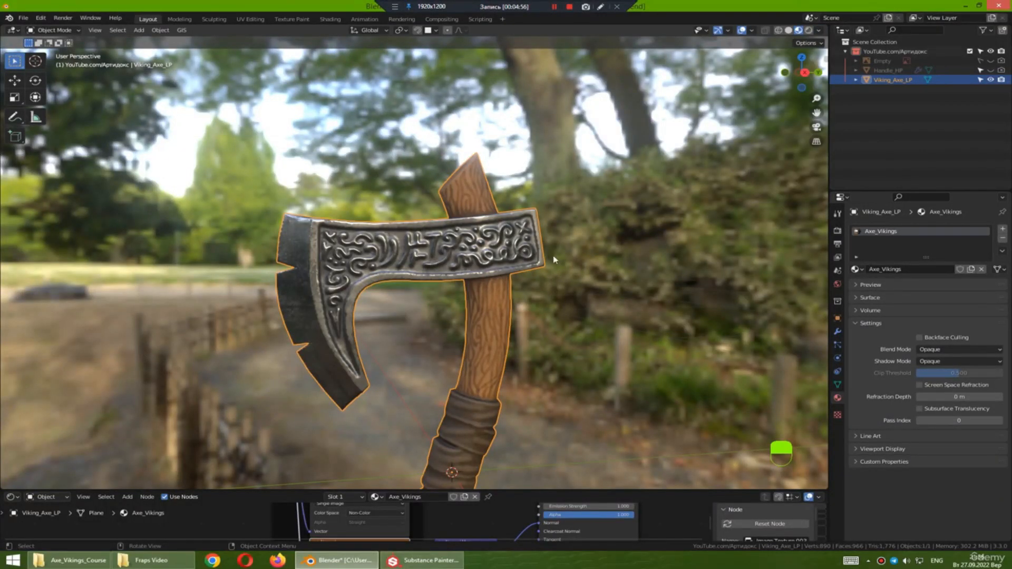
# - Enable the HDRI Preview overlay in the 3D viewport
pyautogui.keyDown('shift'); pyautogui.moveTo(554, 259); pyautogui.dragTo(553, 213, button='middle'); pyautogui.keyUp('shift')
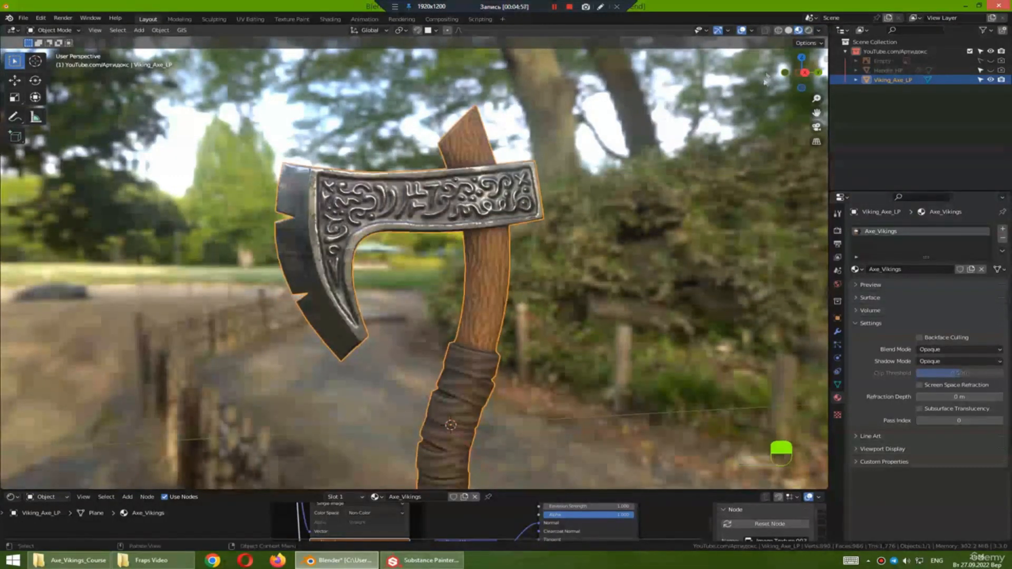
pyautogui.click(753, 32)
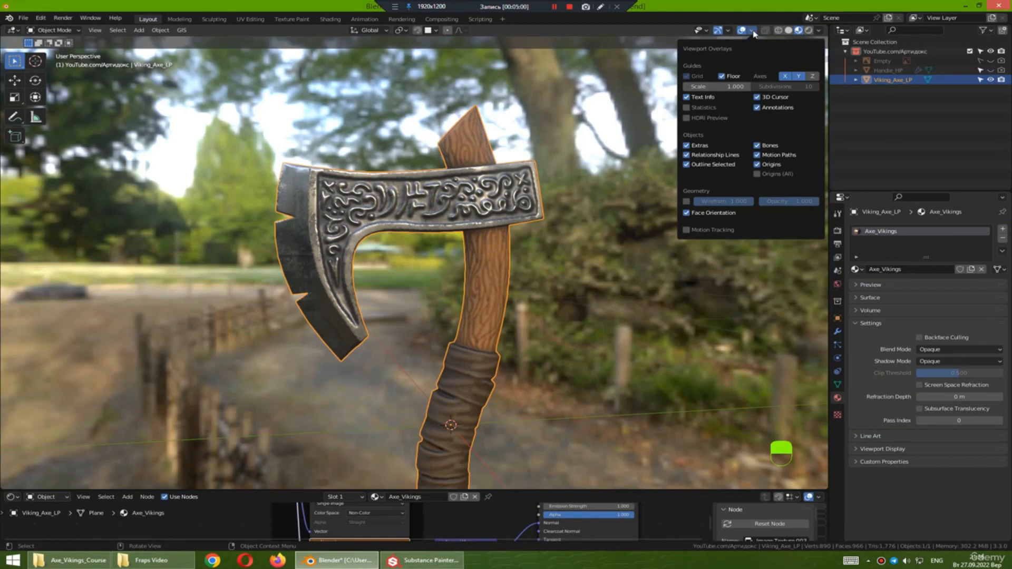
pyautogui.click(687, 119)
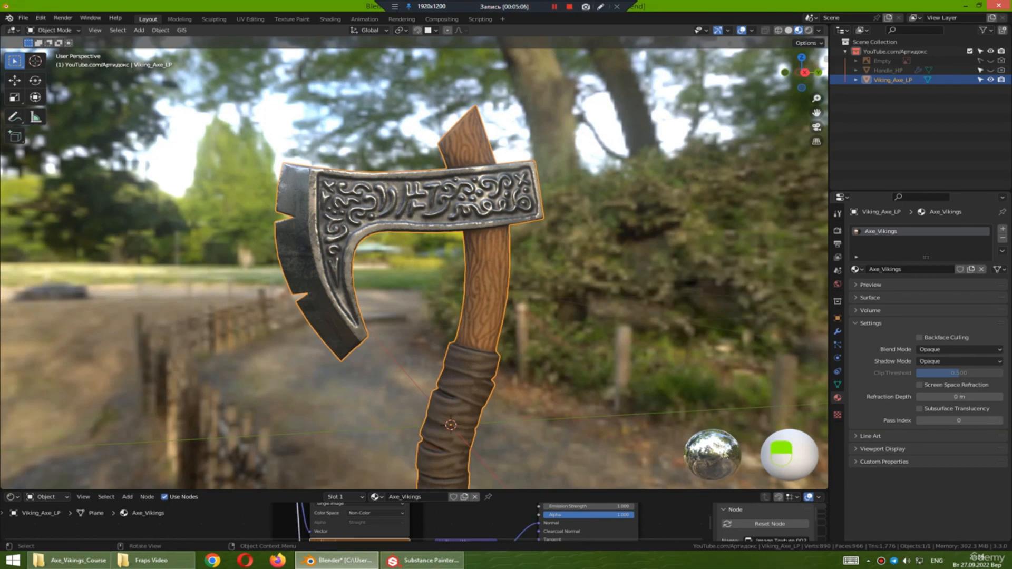
# - Examine the engraving's reflections up close from different angles and under another HDRI rotation
pyautogui.moveTo(678, 298); pyautogui.dragTo(733, 299, button='middle')
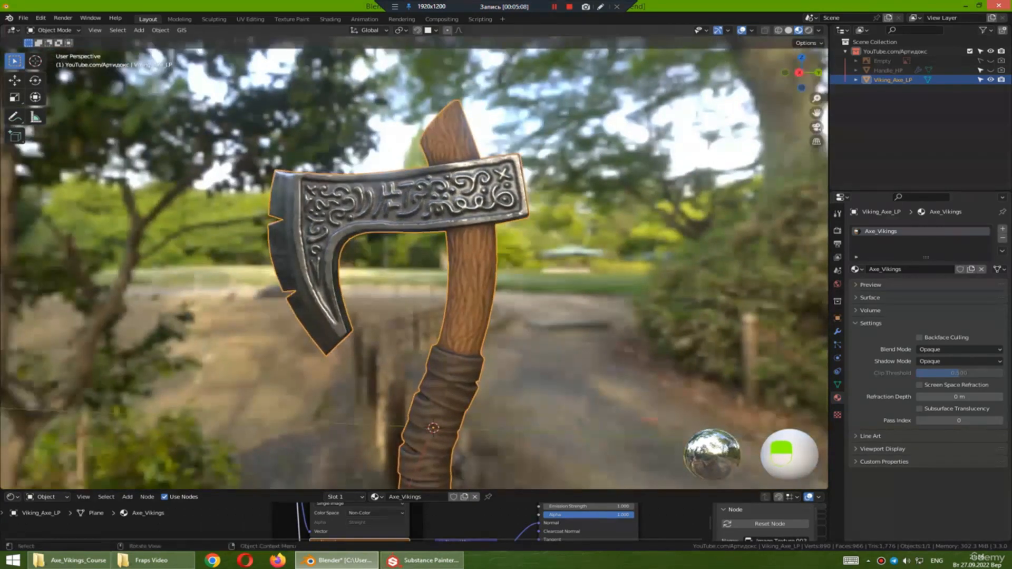
pyautogui.moveTo(464, 203); pyautogui.dragTo(498, 200, button='middle')
pyautogui.scroll(6, 478, 196)
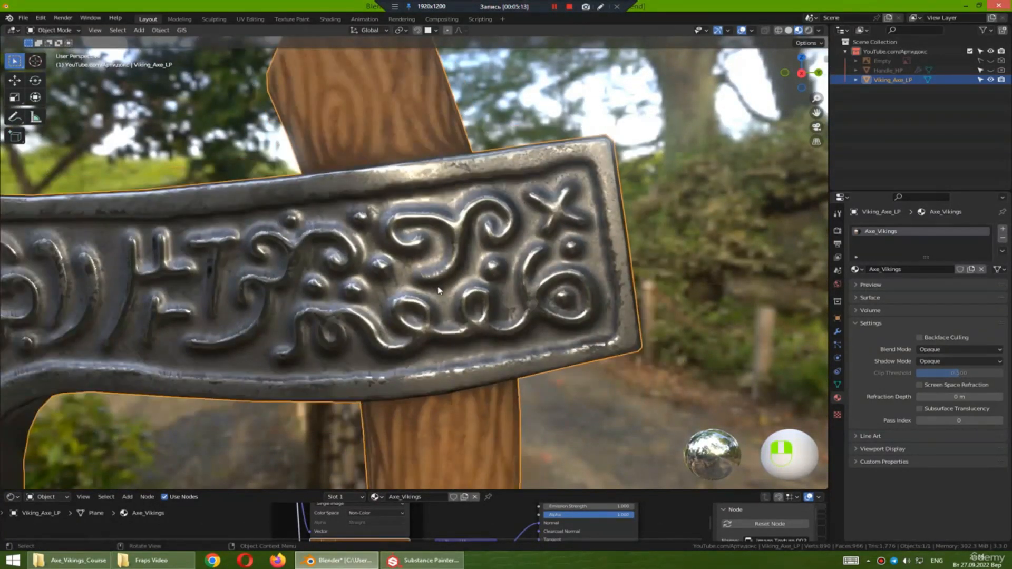
pyautogui.scroll(-5, 438, 290)
pyautogui.moveTo(440, 289); pyautogui.dragTo(733, 191, button='middle')
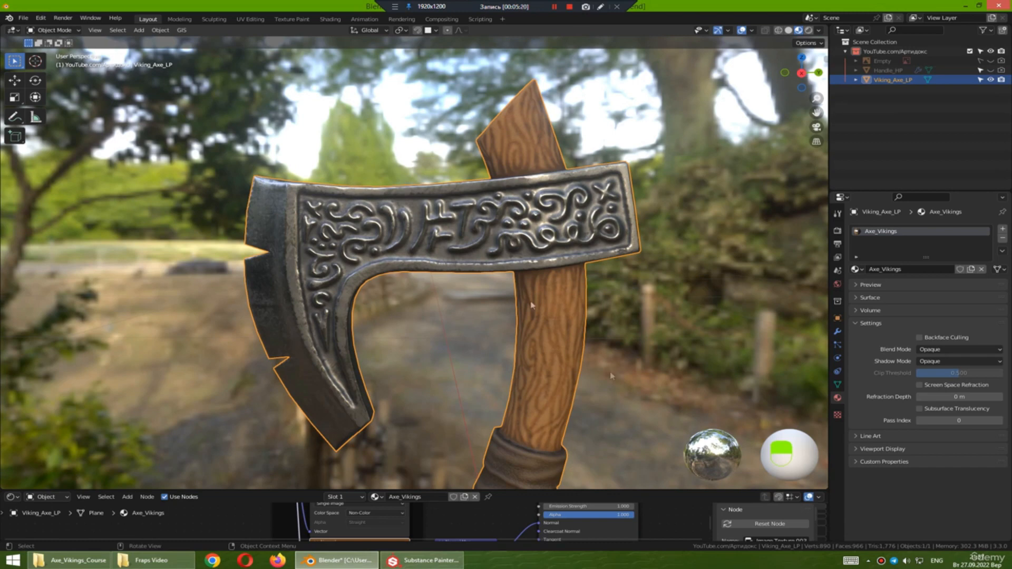
pyautogui.click(819, 30)
pyautogui.moveTo(809, 132); pyautogui.dragTo(917, 133)
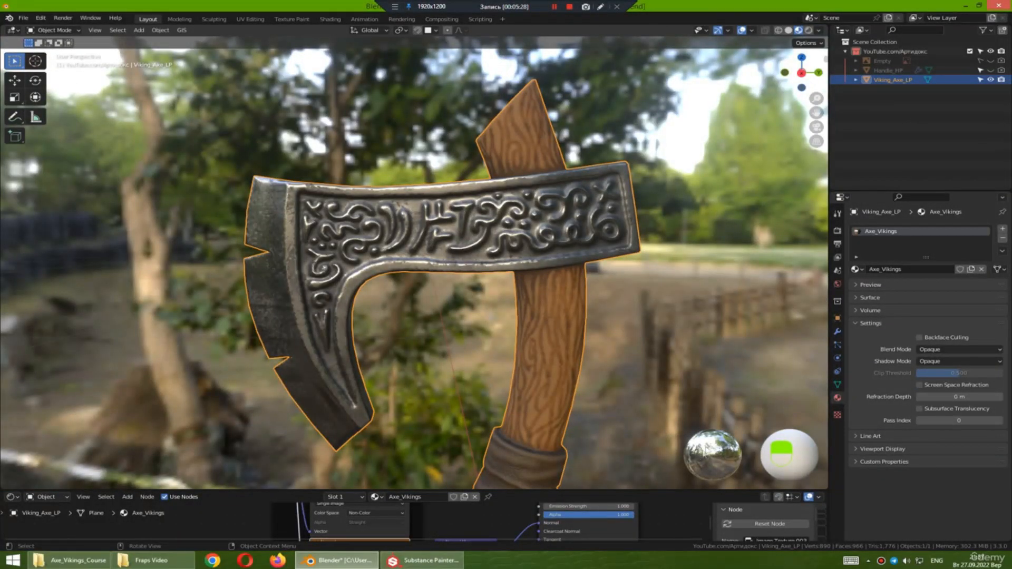
pyautogui.moveTo(432, 220); pyautogui.dragTo(440, 240, button='middle')
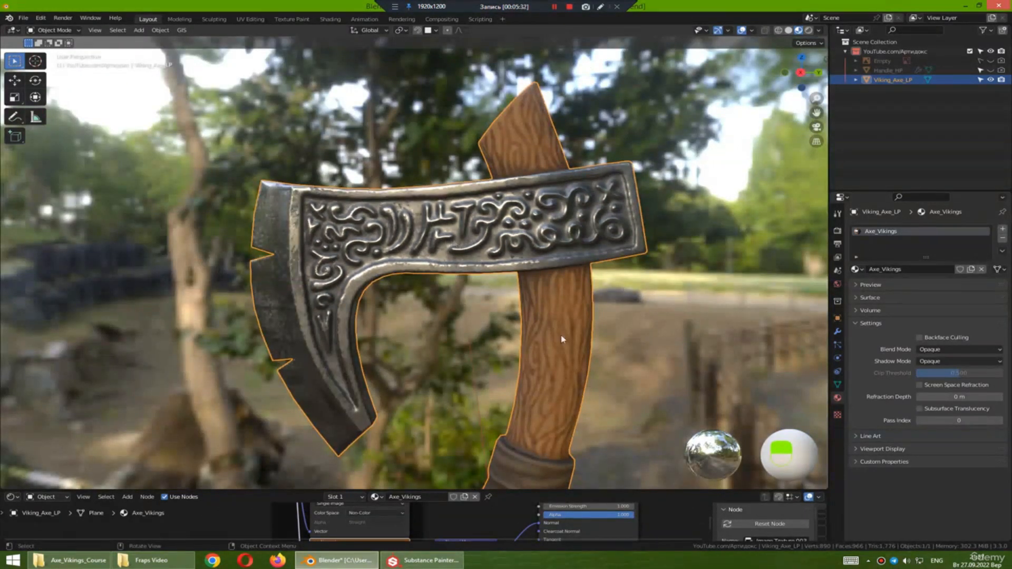
# - Reset the HDRI environment's rotation to 0°
pyautogui.click(819, 30)
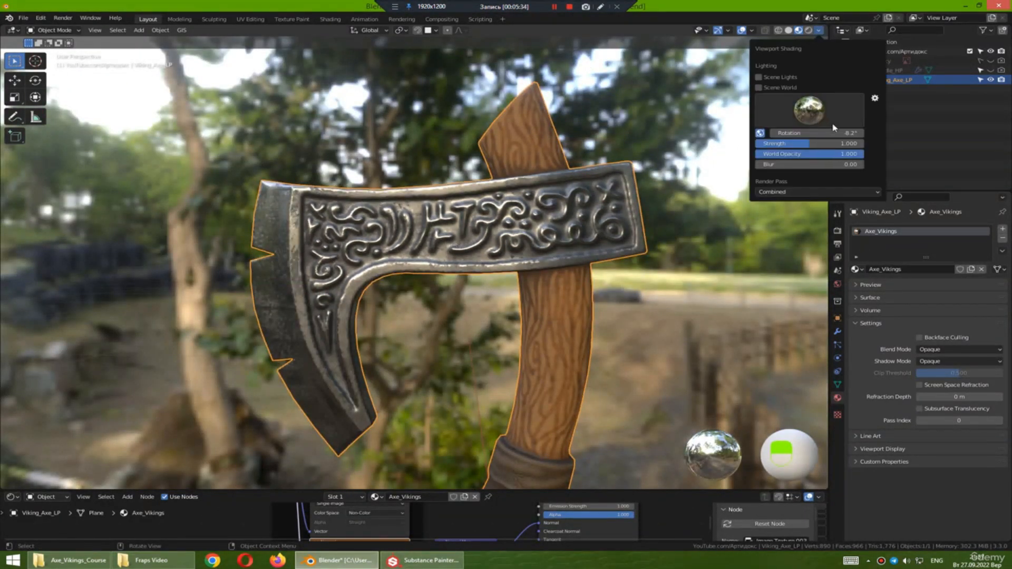
pyautogui.click(830, 130)
pyautogui.write('0')
pyautogui.press('Return')
pyautogui.moveTo(613, 237)
pyautogui.mouseDown(button='middle')
pyautogui.moveTo(625, 247)
pyautogui.moveTo(584, 286)
pyautogui.moveTo(573, 225)
pyautogui.mouseUp(button='middle')
# - Hide the HDRI background by lowering World Opacity to 0, frame the whole axe and deselect it
pyautogui.click(818, 30)
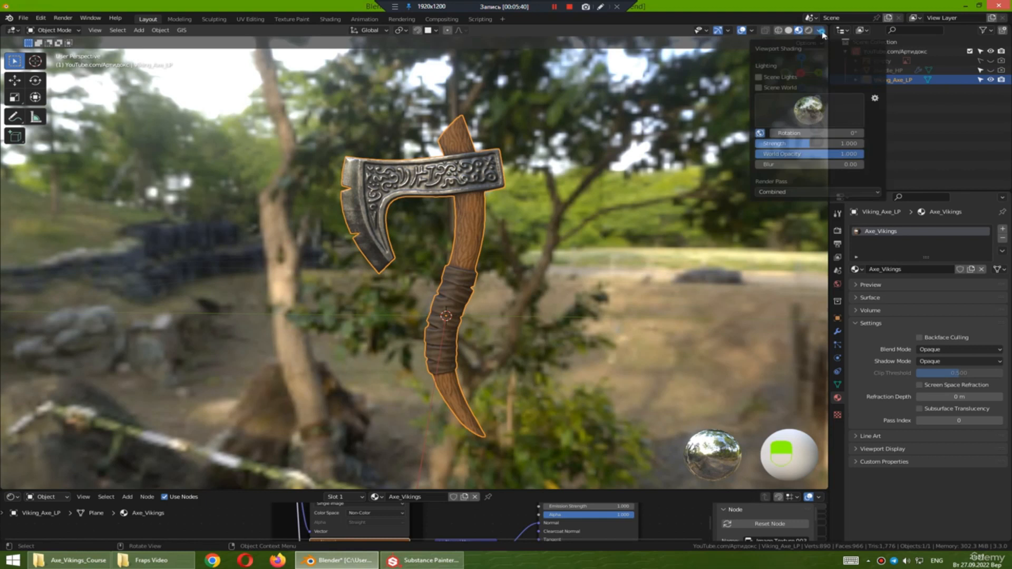
pyautogui.moveTo(818, 154); pyautogui.dragTo(759, 154)
pyautogui.moveTo(600, 233); pyautogui.dragTo(544, 266, button='middle')
pyautogui.press('KP_Decimal')
pyautogui.moveTo(612, 269); pyautogui.dragTo(535, 272, button='middle')
pyautogui.click(535, 271)
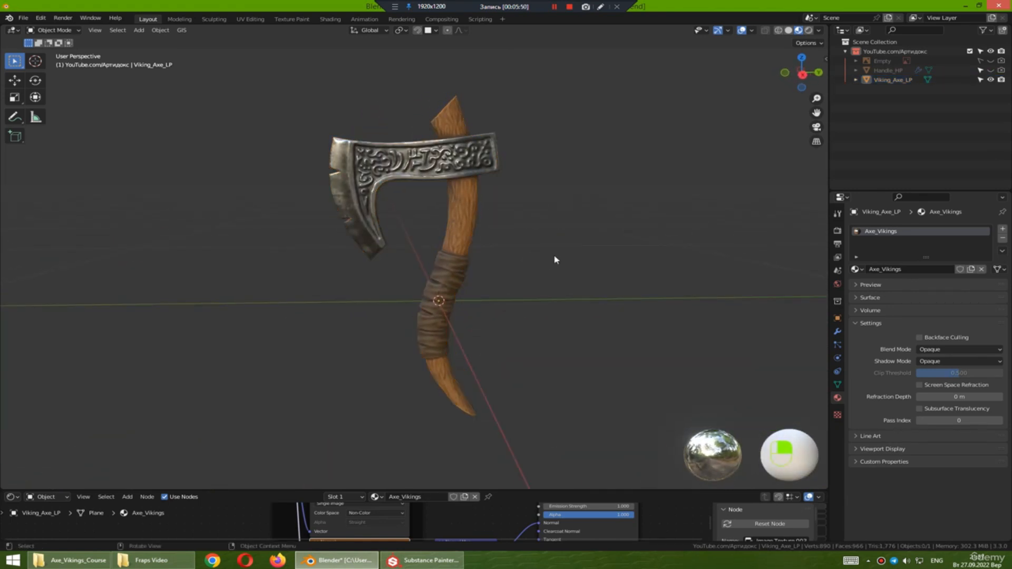
pyautogui.scroll(1, 552, 257)
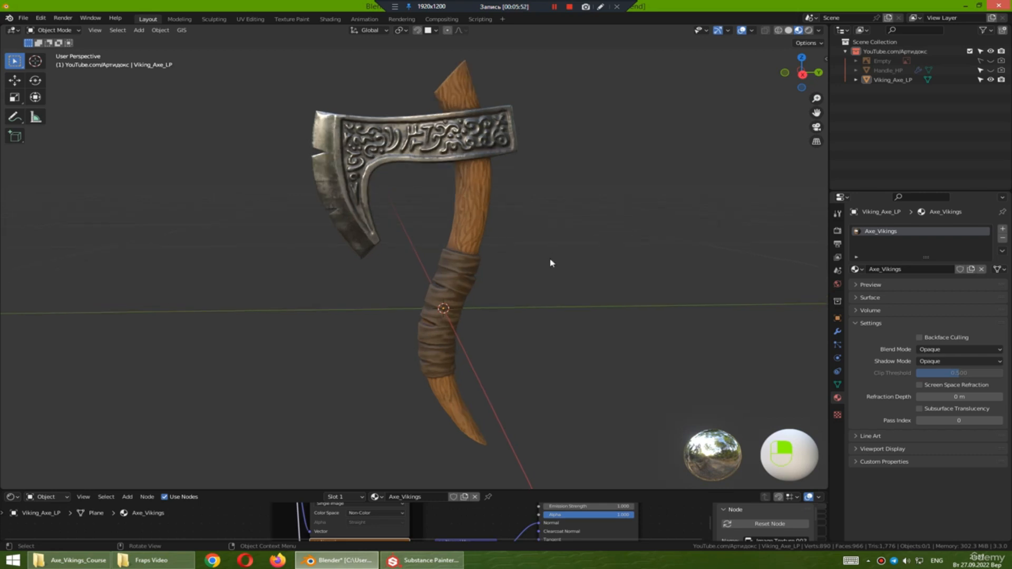
# - Look over Axe_Vikings_LP.fbx and the exported texture maps in the Axe_Vikings_Course folder, and return to Blender
pyautogui.moveTo(71, 560)
pyautogui.click(67, 509)
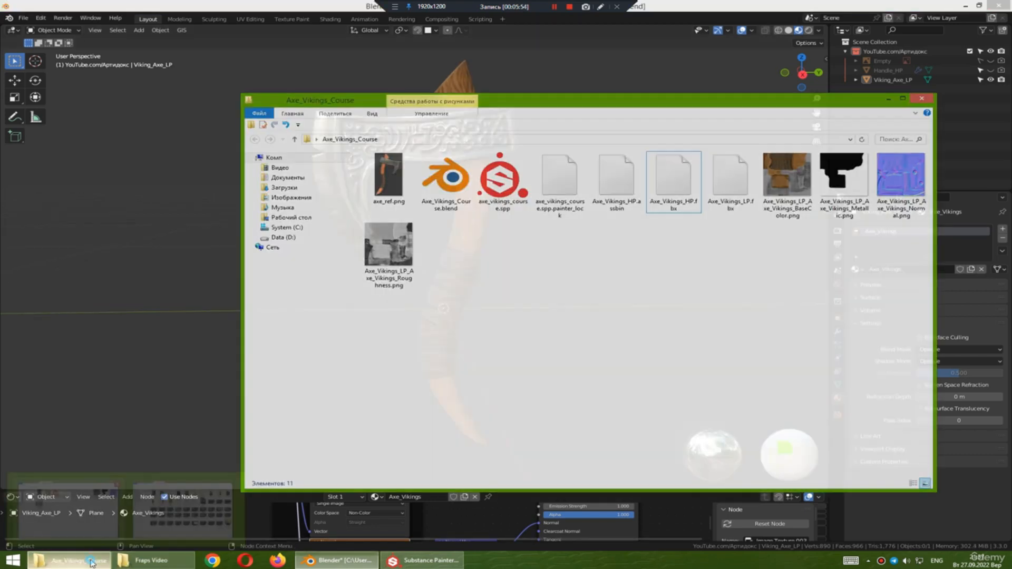
pyautogui.click(728, 187)
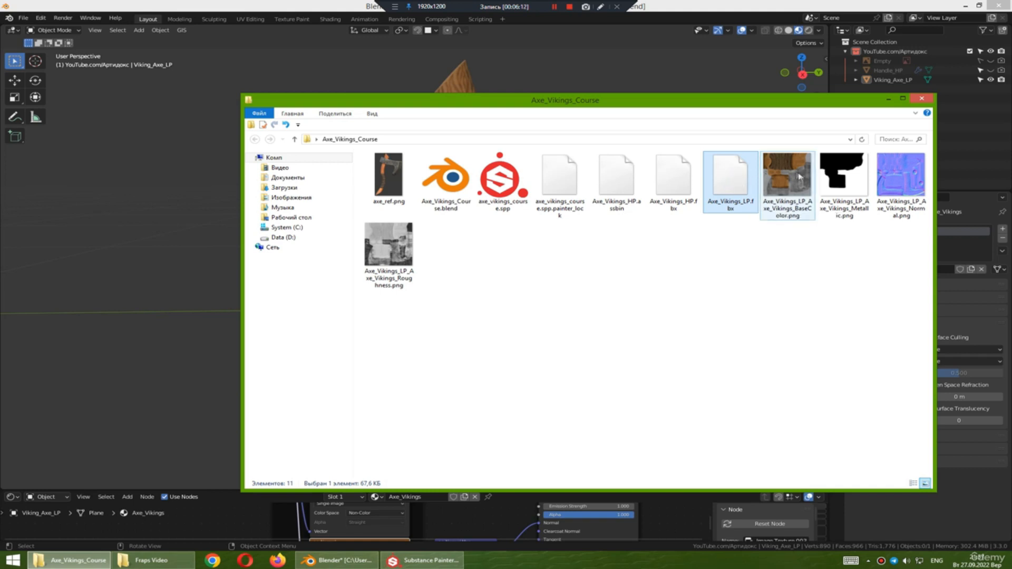
pyautogui.click(900, 180)
pyautogui.click(400, 247)
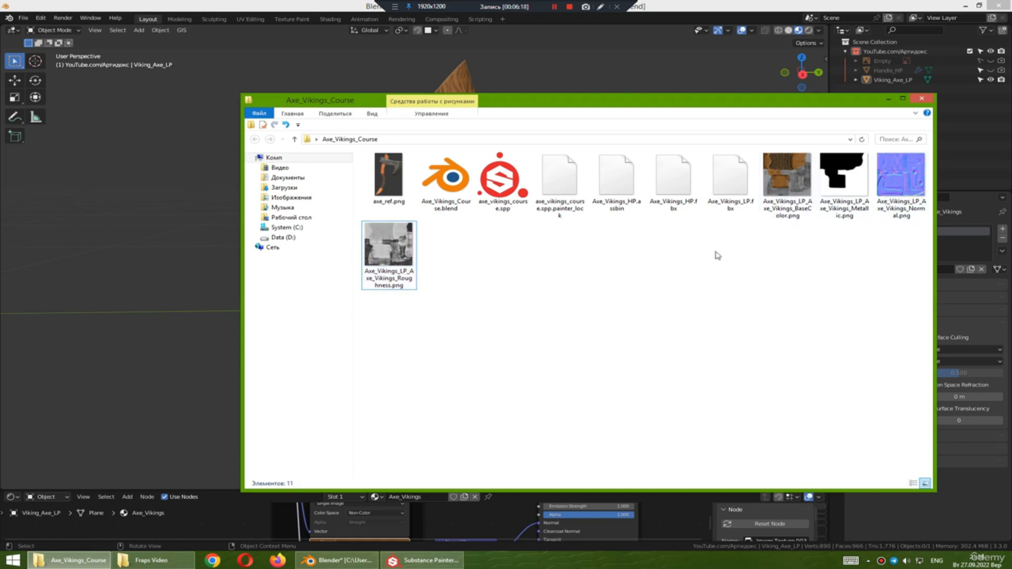
pyautogui.click(730, 176)
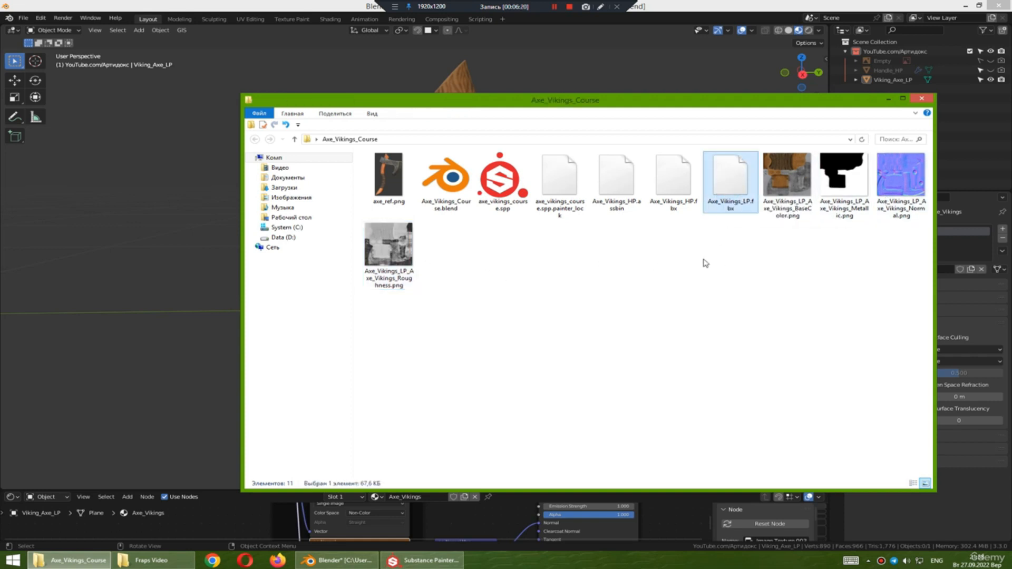
pyautogui.click(697, 4)
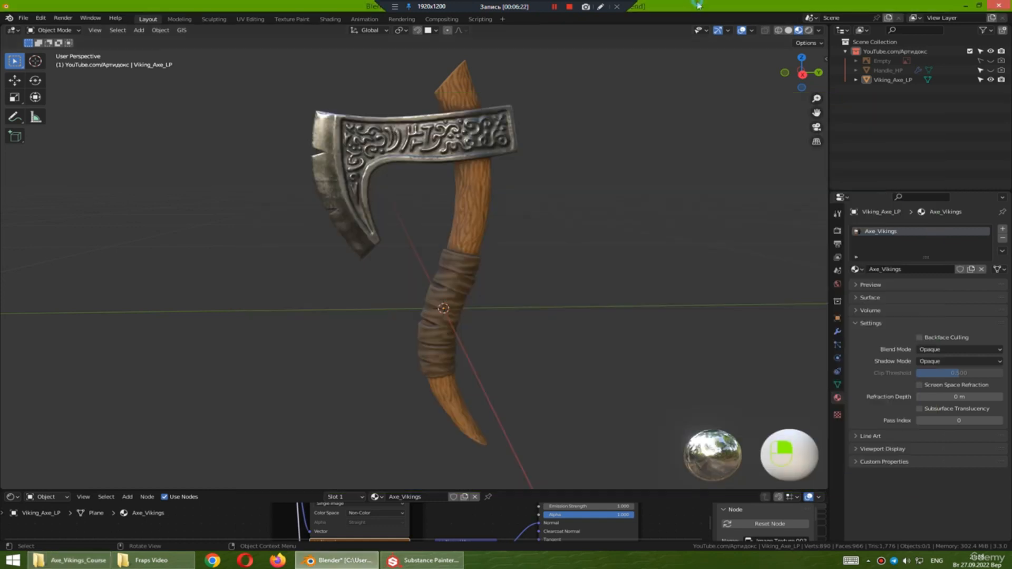